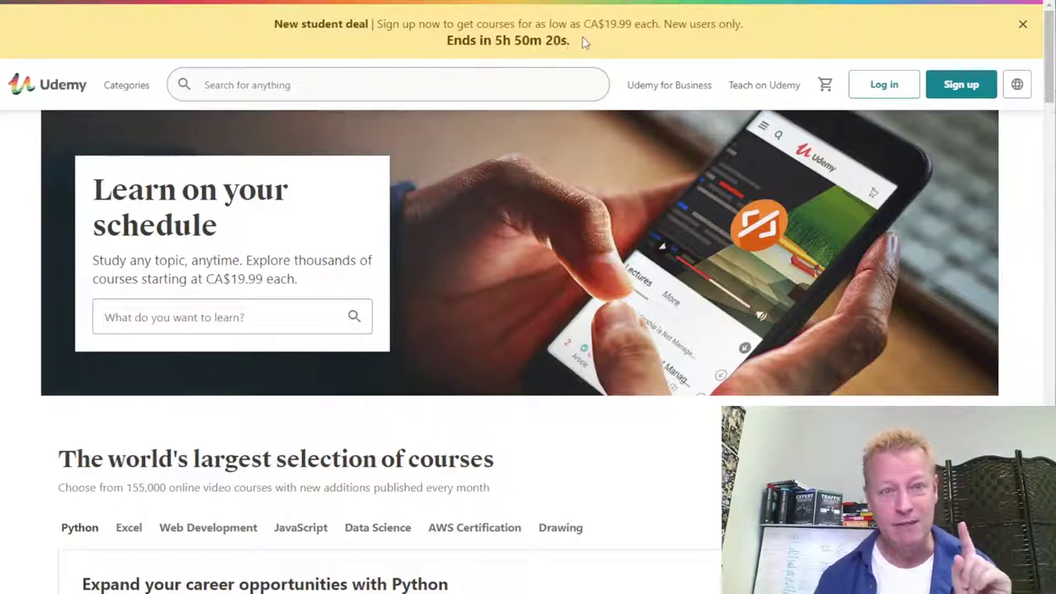
# - Browse down and back up through the Udemy home page
pyautogui.scroll(-6, 637, 500)
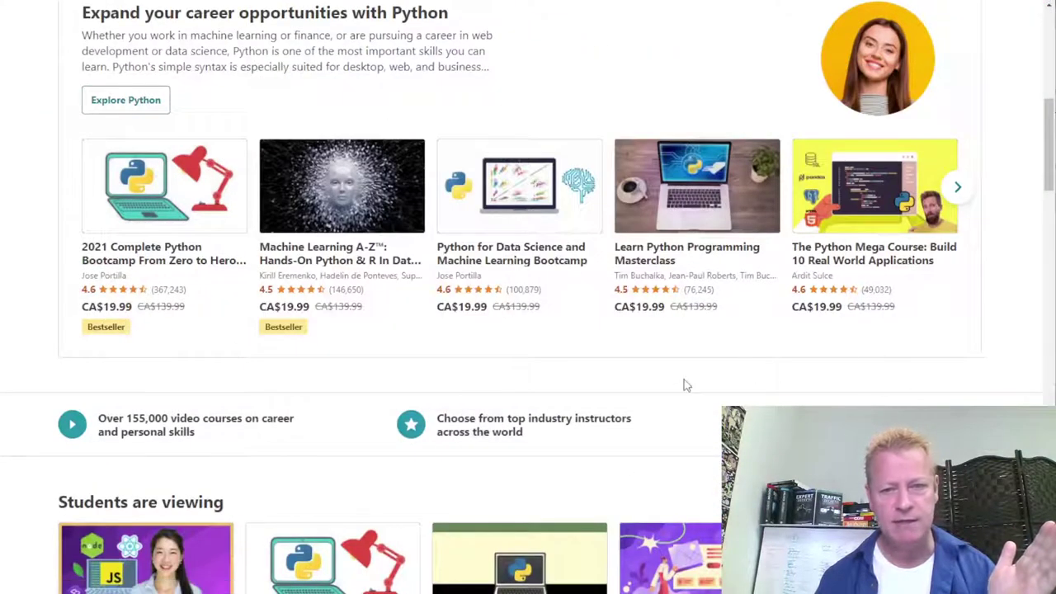
pyautogui.scroll(-2, 667, 370)
pyautogui.scroll(-3, 564, 552)
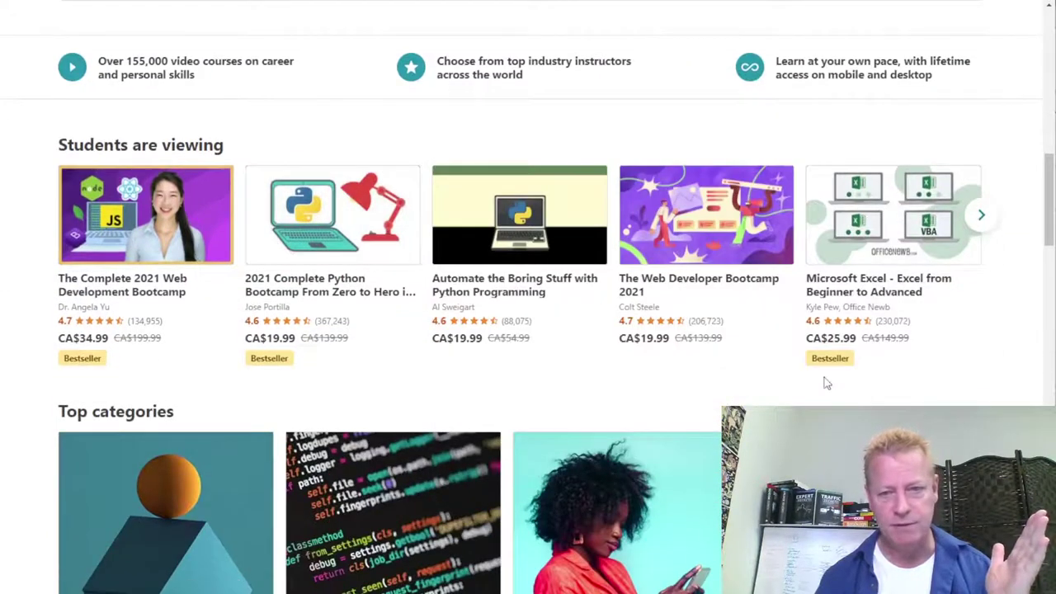
pyautogui.scroll(-4, 238, 463)
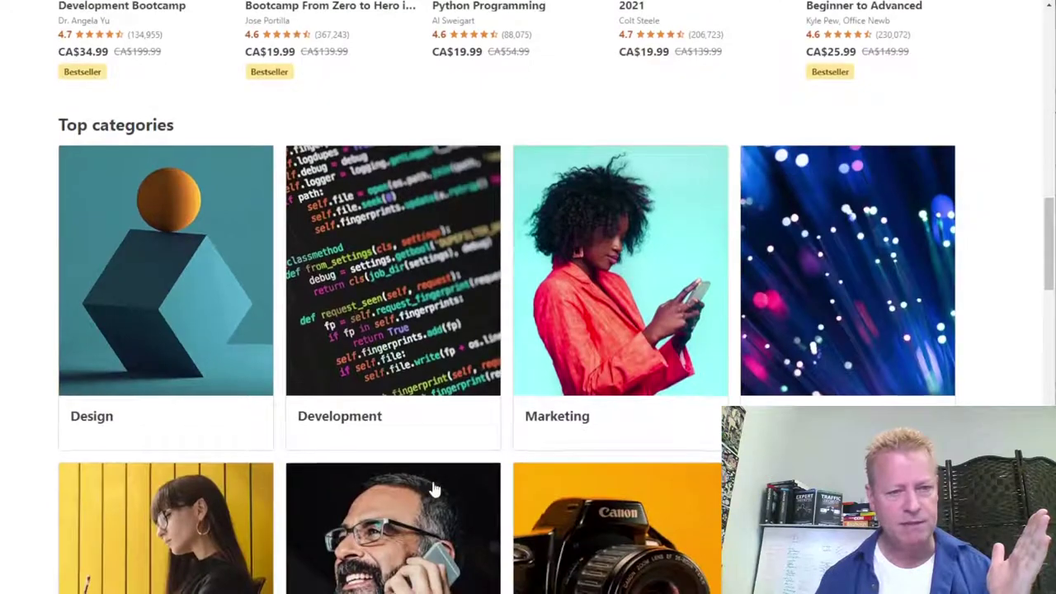
pyautogui.scroll(-12, 426, 470)
pyautogui.scroll(4, 426, 472)
pyautogui.scroll(15, 426, 468)
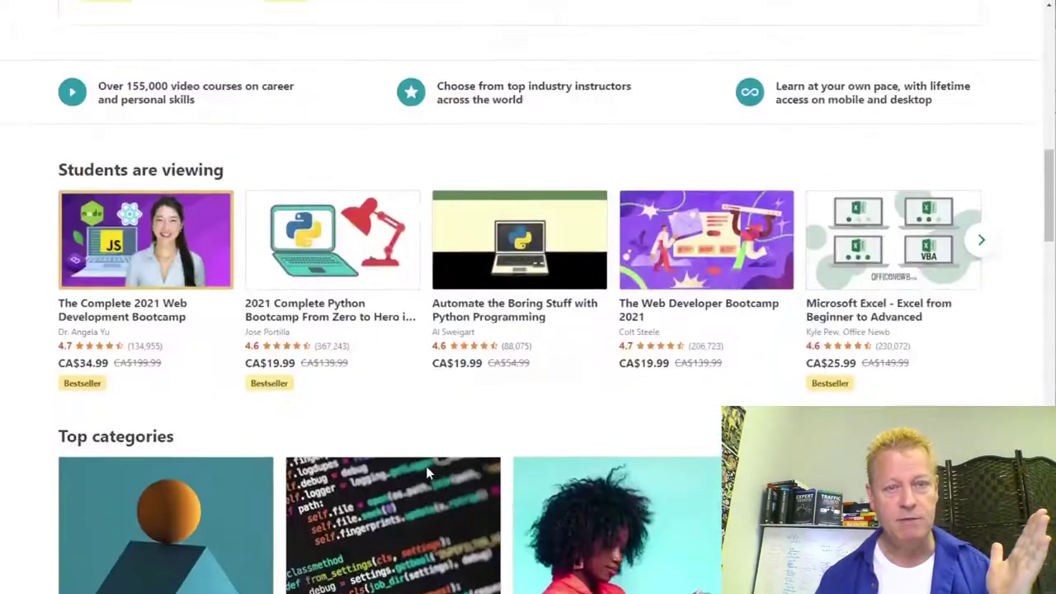
pyautogui.scroll(-3, 429, 470)
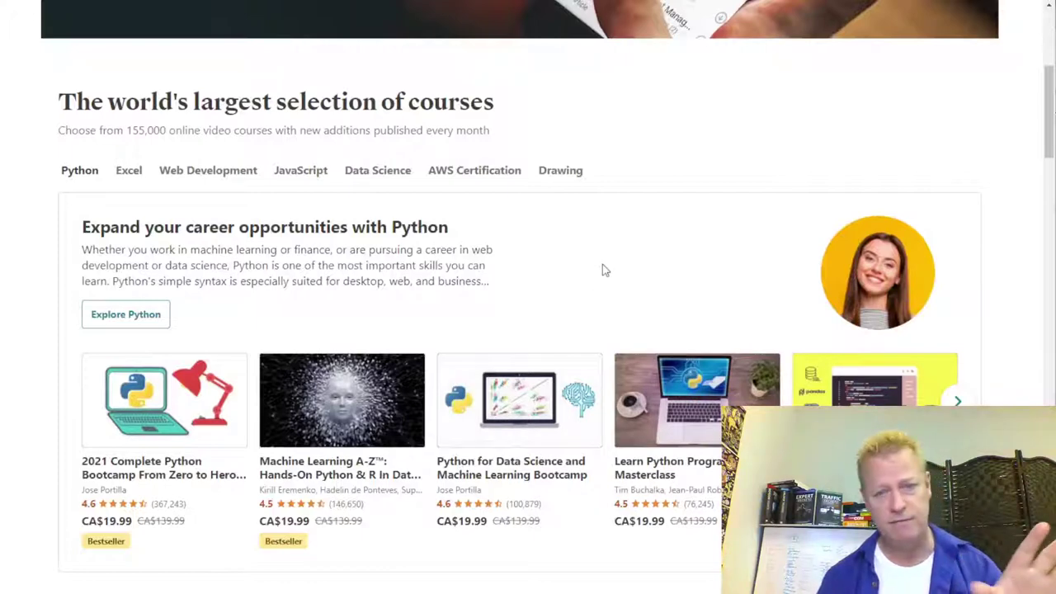
pyautogui.scroll(1, 602, 270)
pyautogui.scroll(4, 605, 270)
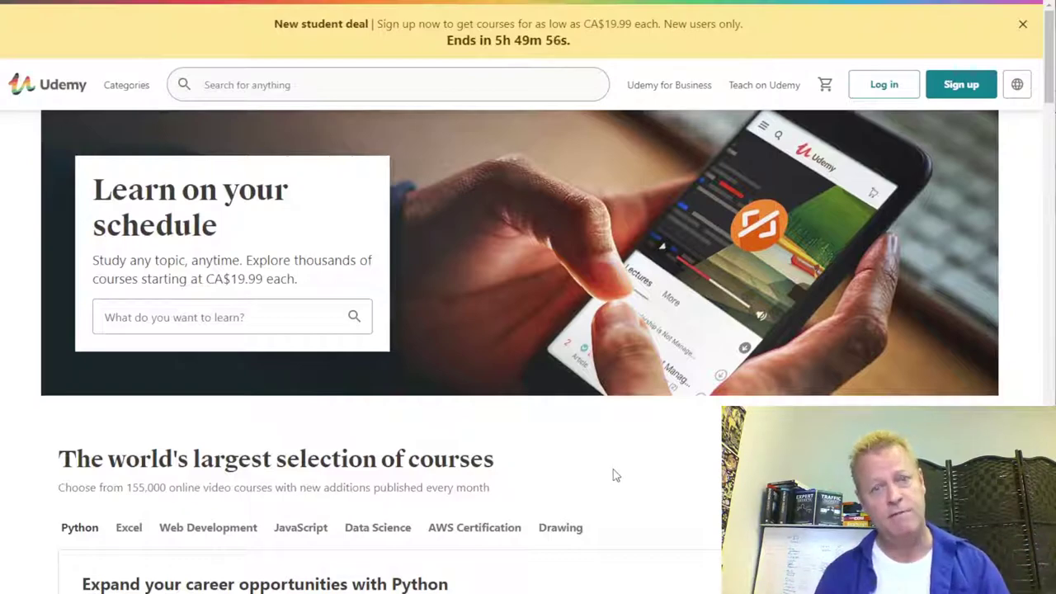
pyautogui.scroll(-9, 613, 475)
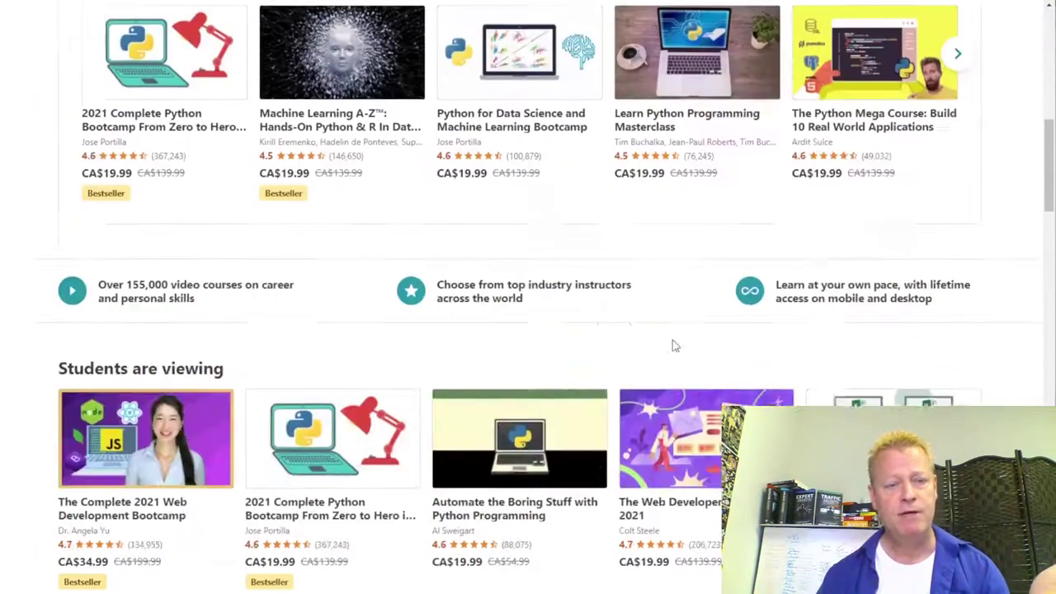
pyautogui.scroll(-12, 328, 357)
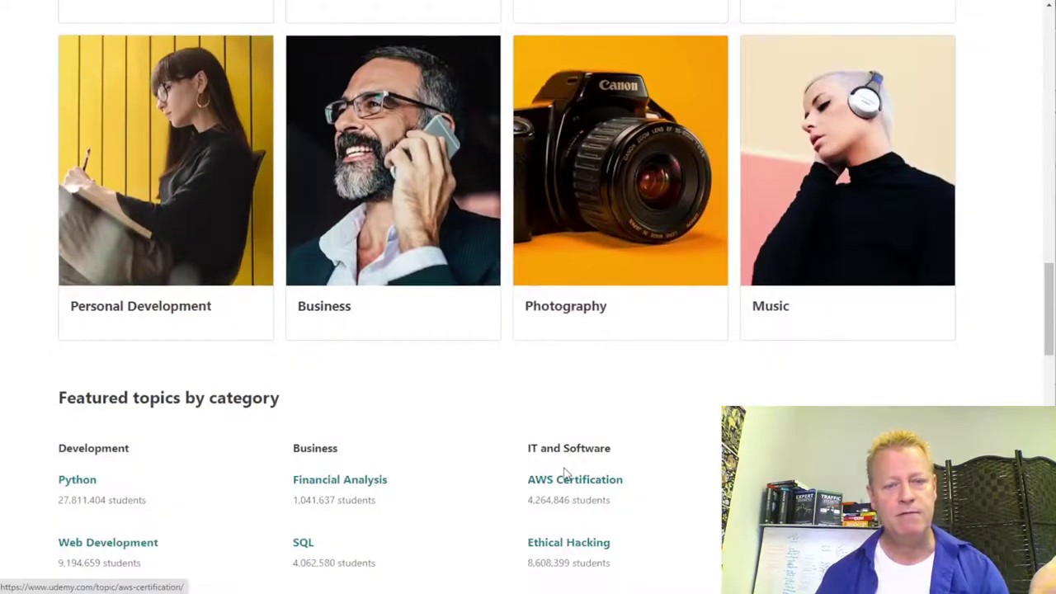
pyautogui.scroll(6, 566, 475)
pyautogui.scroll(15, 566, 474)
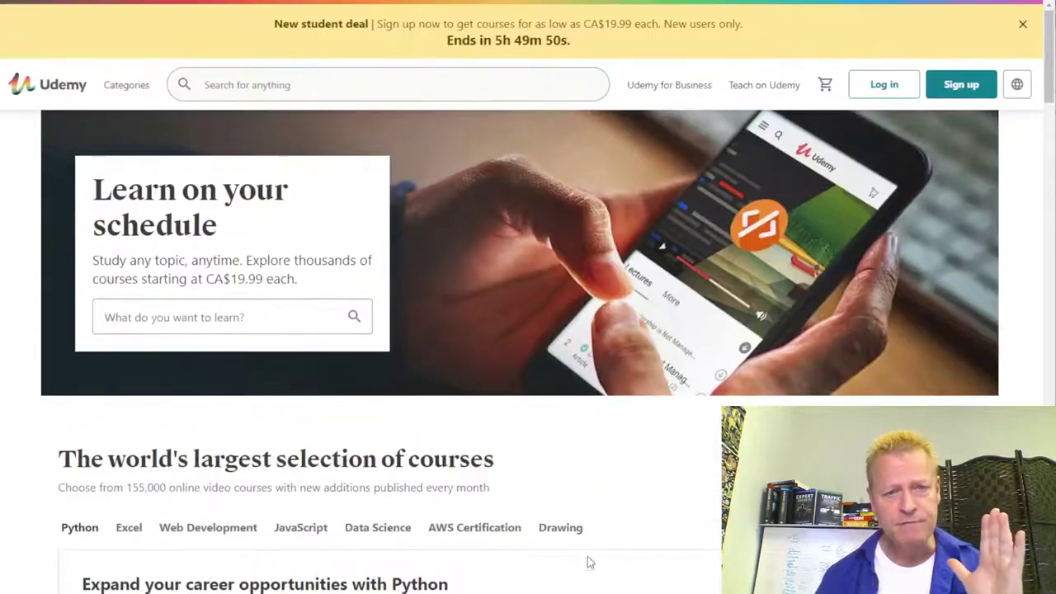
pyautogui.scroll(-5, 603, 559)
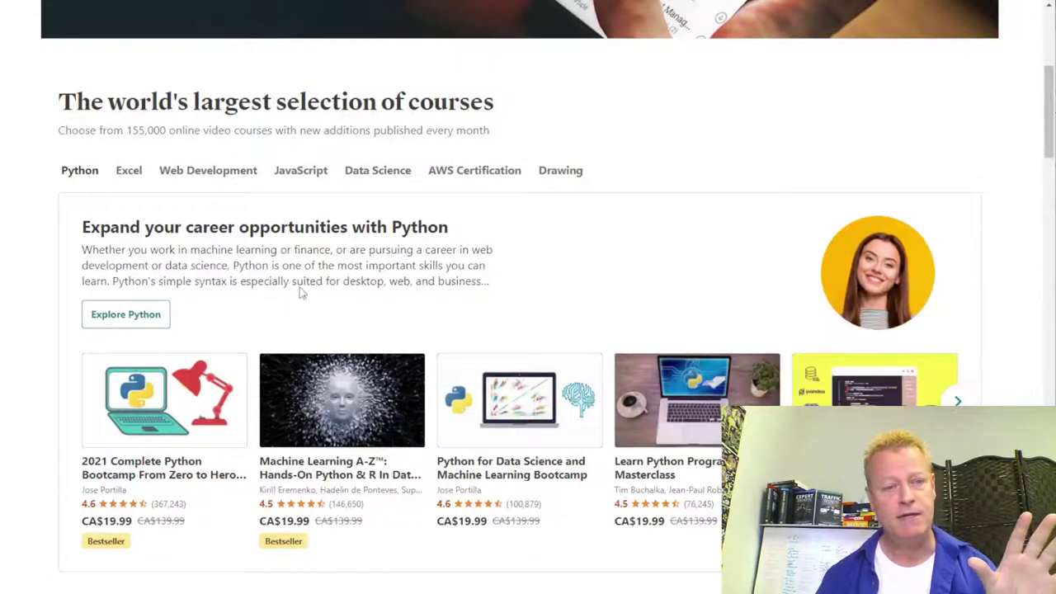
# - Switch the course showcase to the JavaScript tab and preview a course card
pyautogui.click(302, 177)
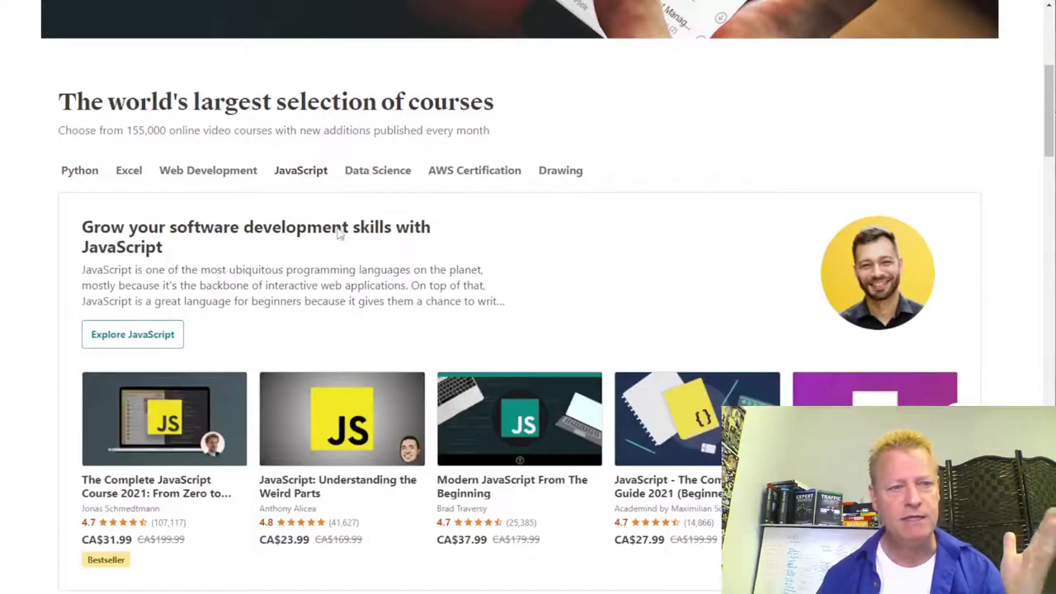
pyautogui.scroll(-3, 340, 234)
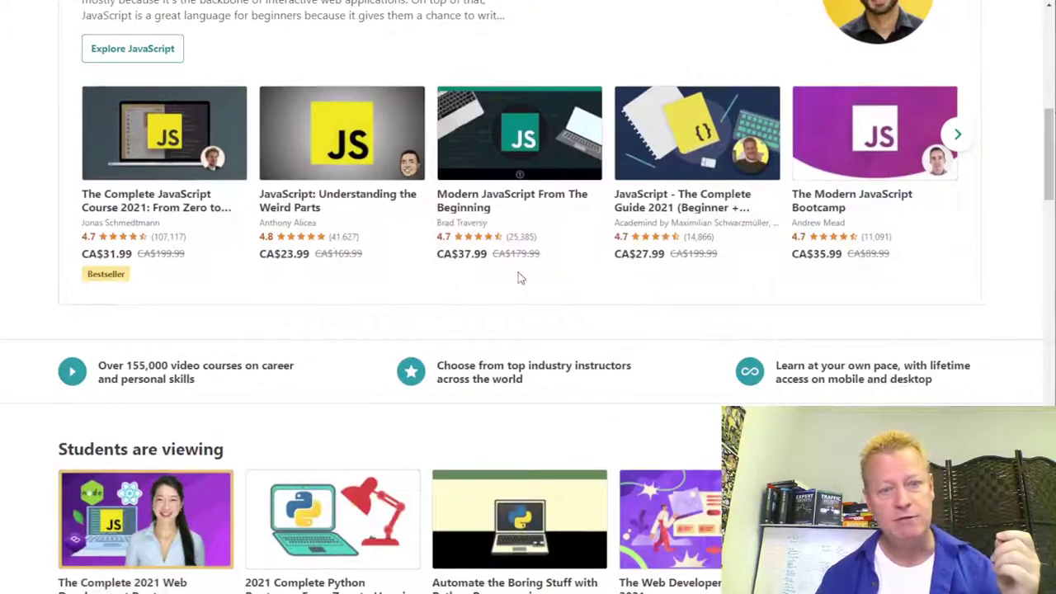
pyautogui.moveTo(528, 240)
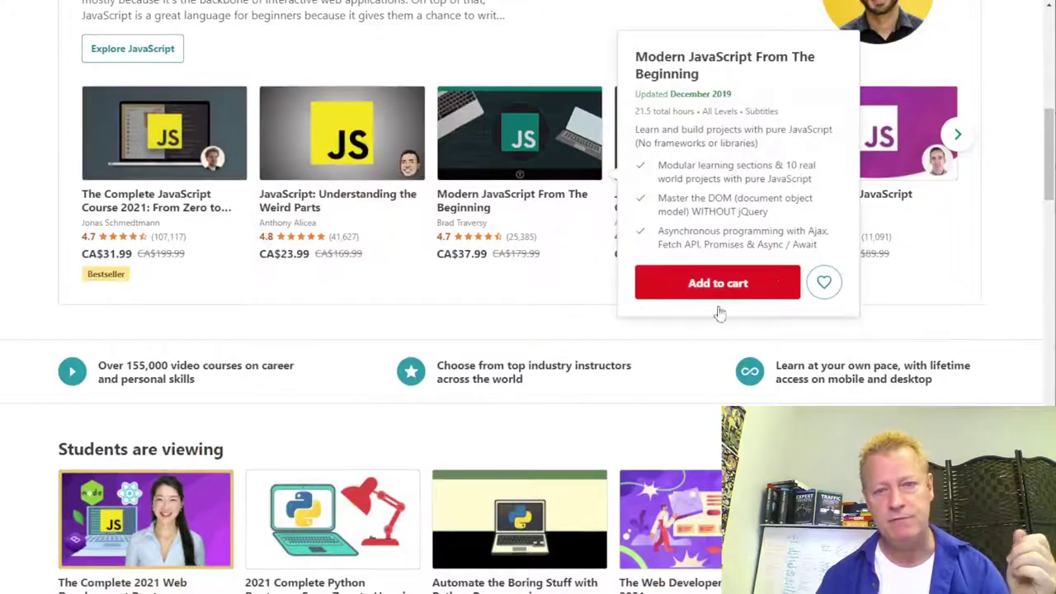
pyautogui.scroll(7, 390, 264)
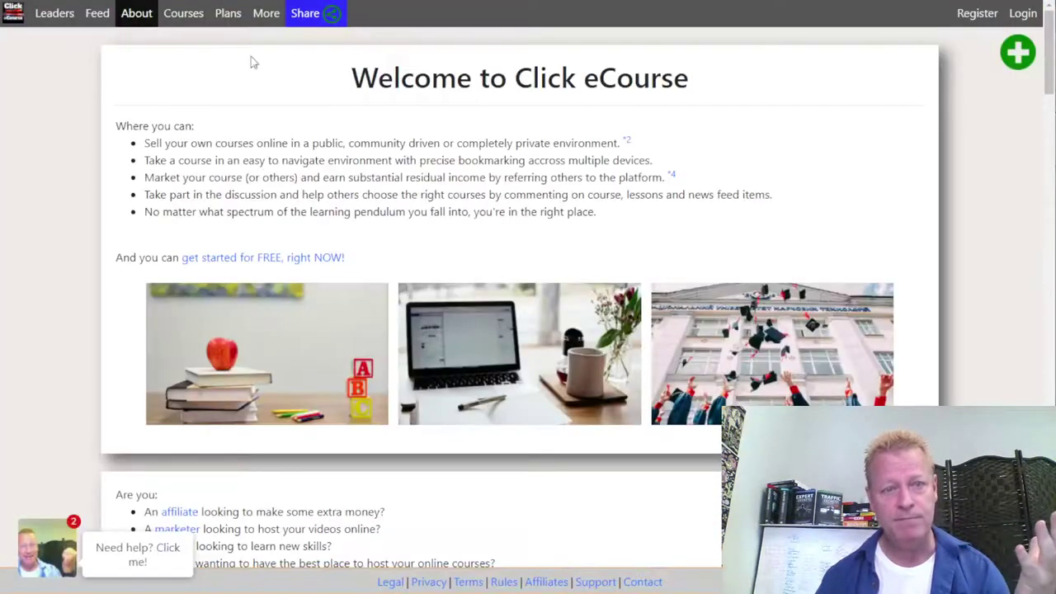
# - Read down the Click eCourse About page through the affiliate, marketer and teacher sections
pyautogui.scroll(-6, 498, 127)
pyautogui.scroll(-10, 504, 148)
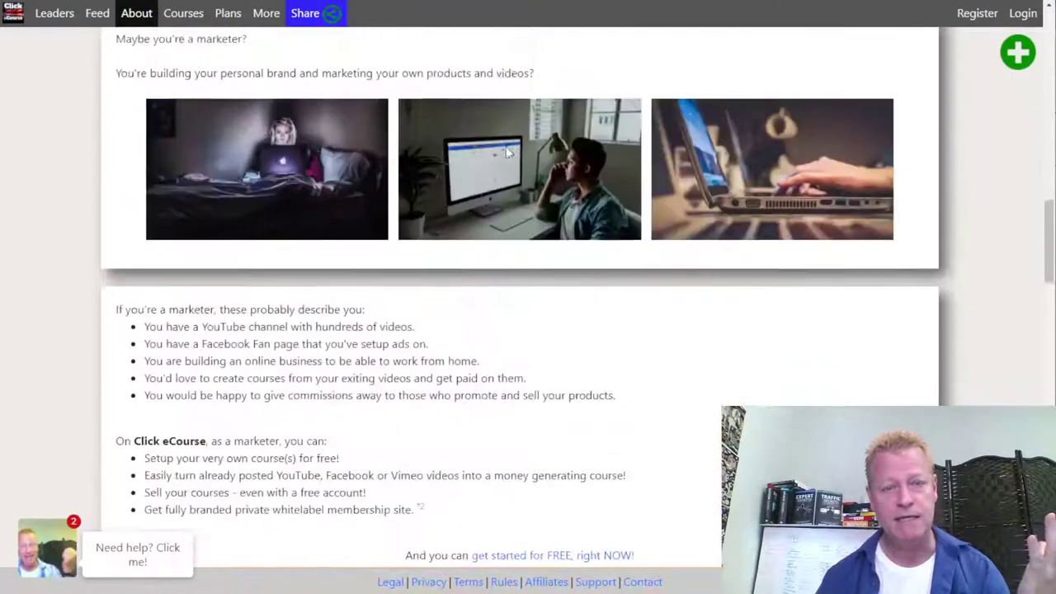
pyautogui.scroll(20, 506, 152)
pyautogui.scroll(1, 506, 152)
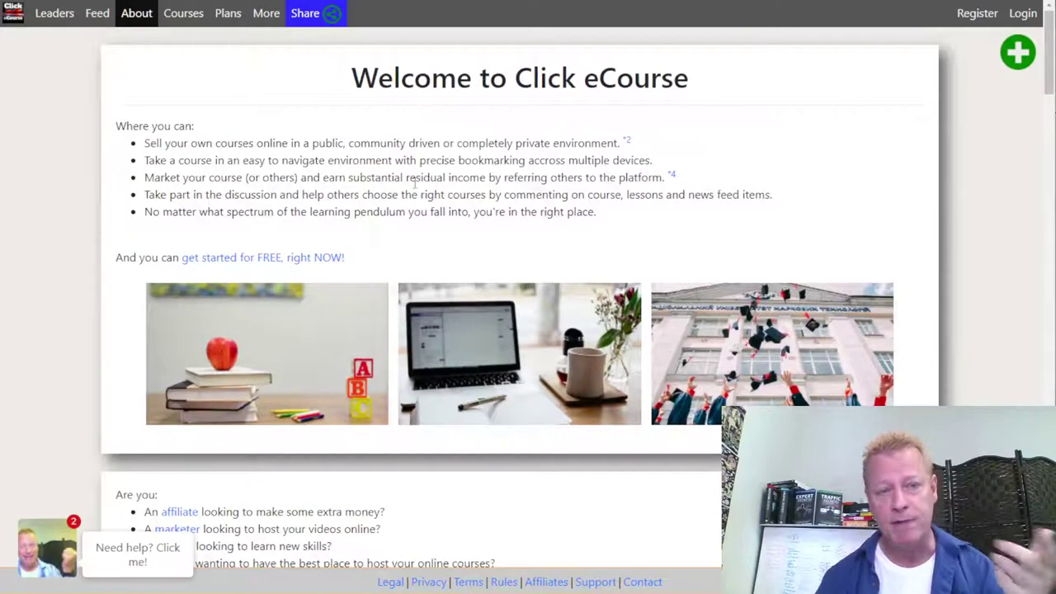
pyautogui.scroll(-3, 359, 165)
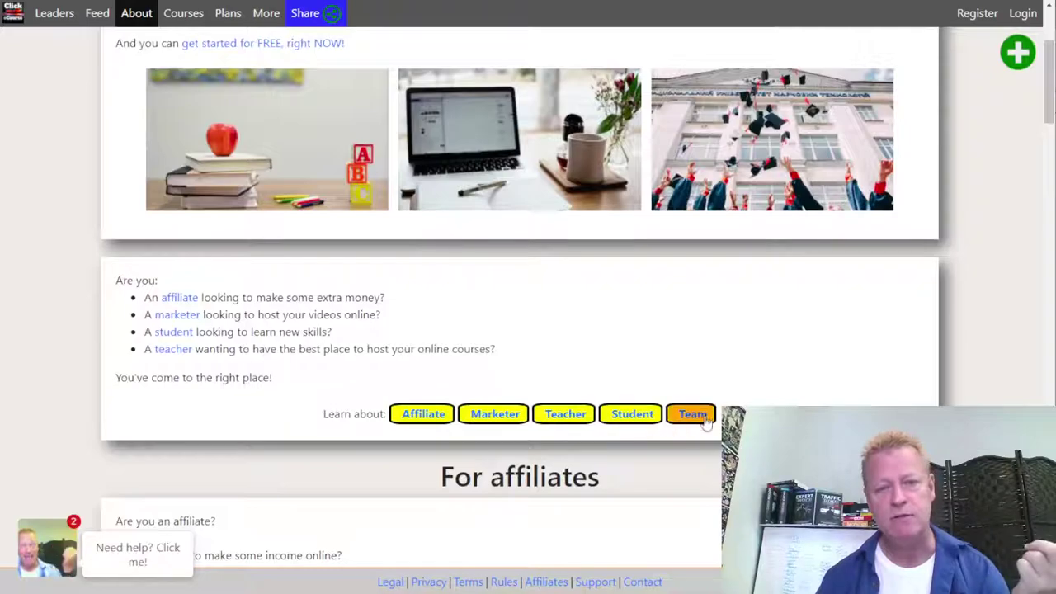
pyautogui.scroll(-10, 757, 361)
pyautogui.scroll(-5, 610, 359)
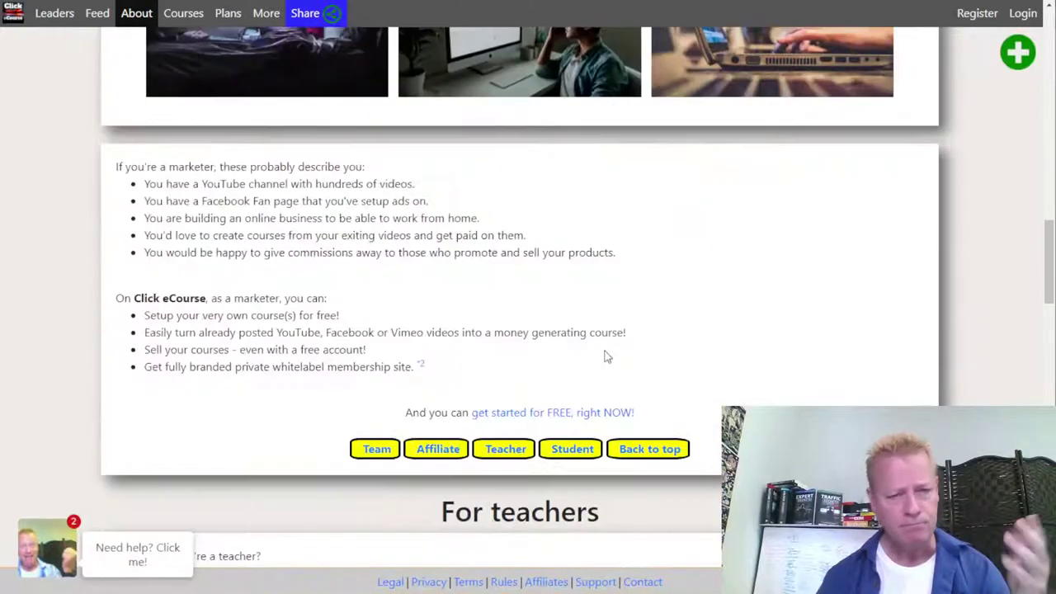
pyautogui.scroll(-15, 511, 314)
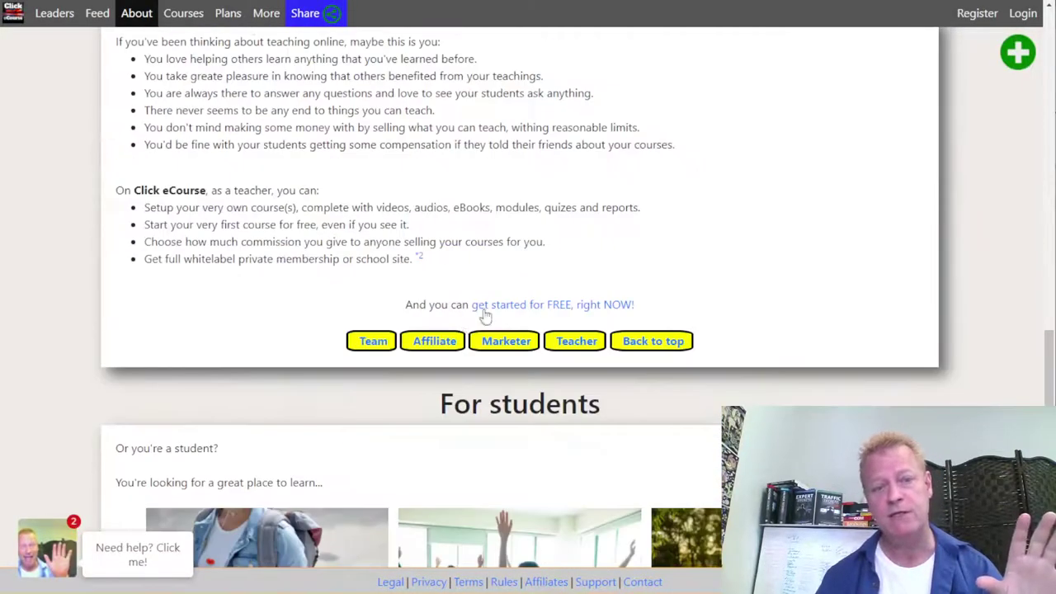
pyautogui.scroll(-3, 462, 327)
# - Return to the top of the About page and go to the Courses section
pyautogui.scroll(20, 462, 326)
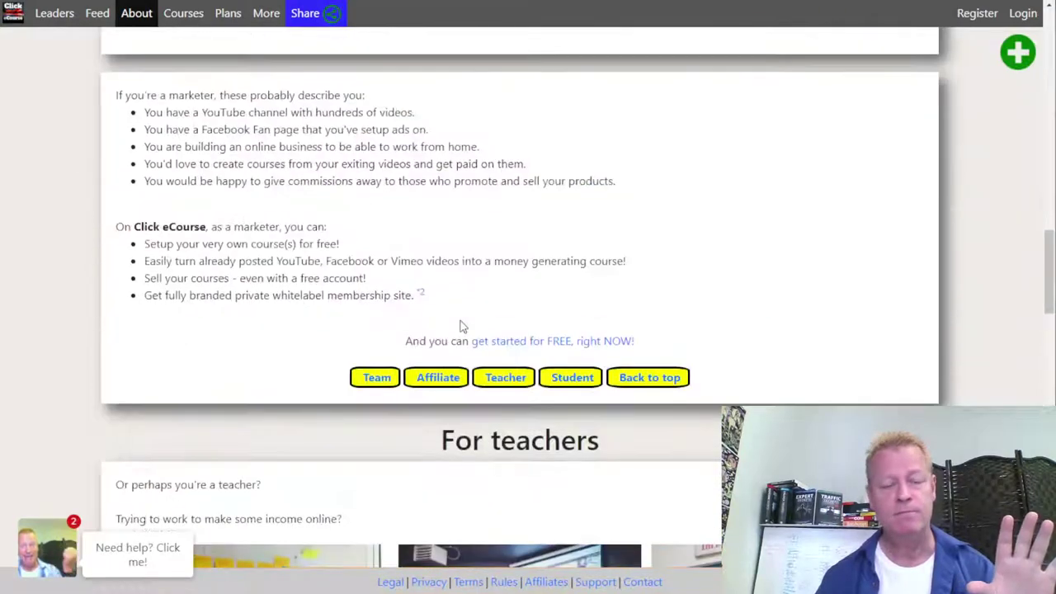
pyautogui.scroll(10, 462, 326)
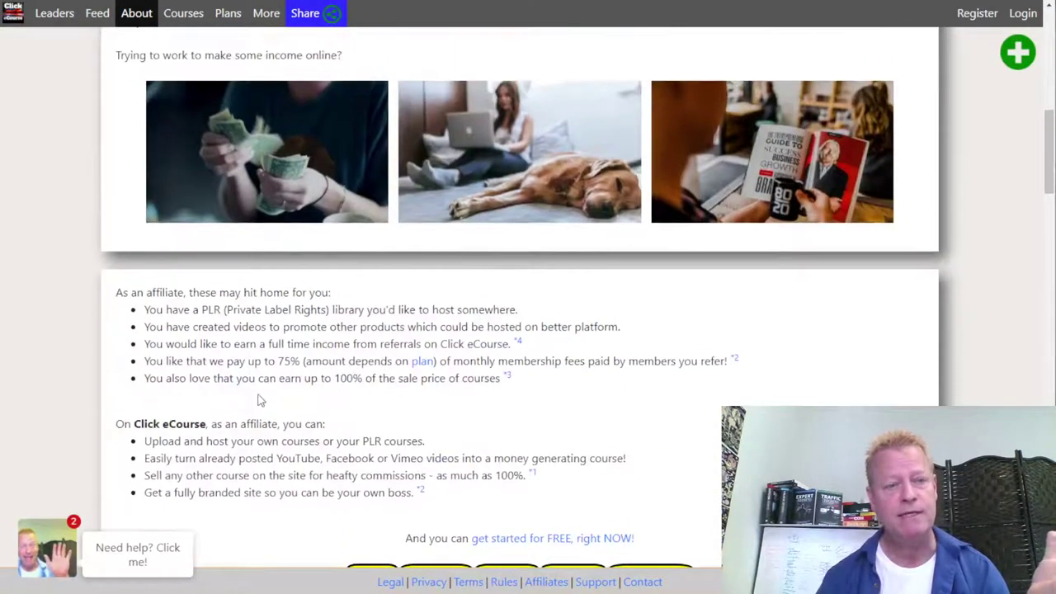
pyautogui.scroll(5, 356, 390)
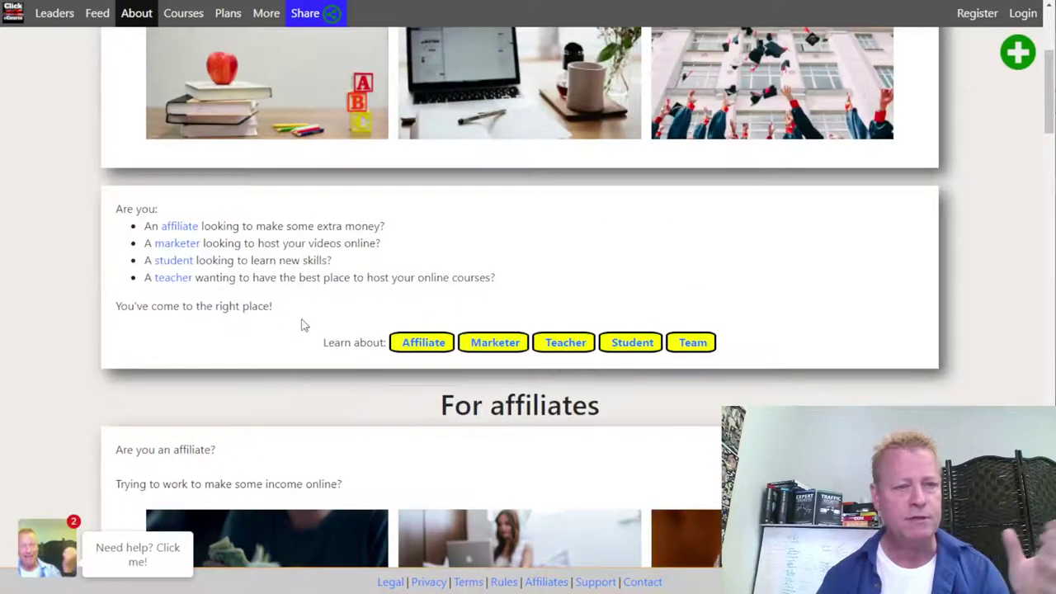
pyautogui.scroll(4, 303, 324)
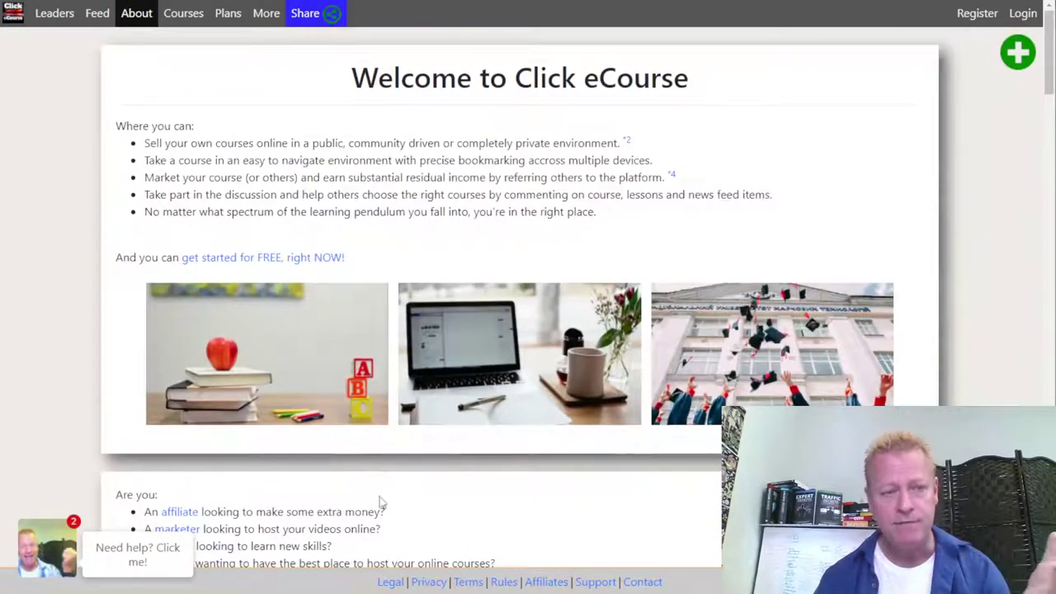
pyautogui.scroll(-10, 202, 430)
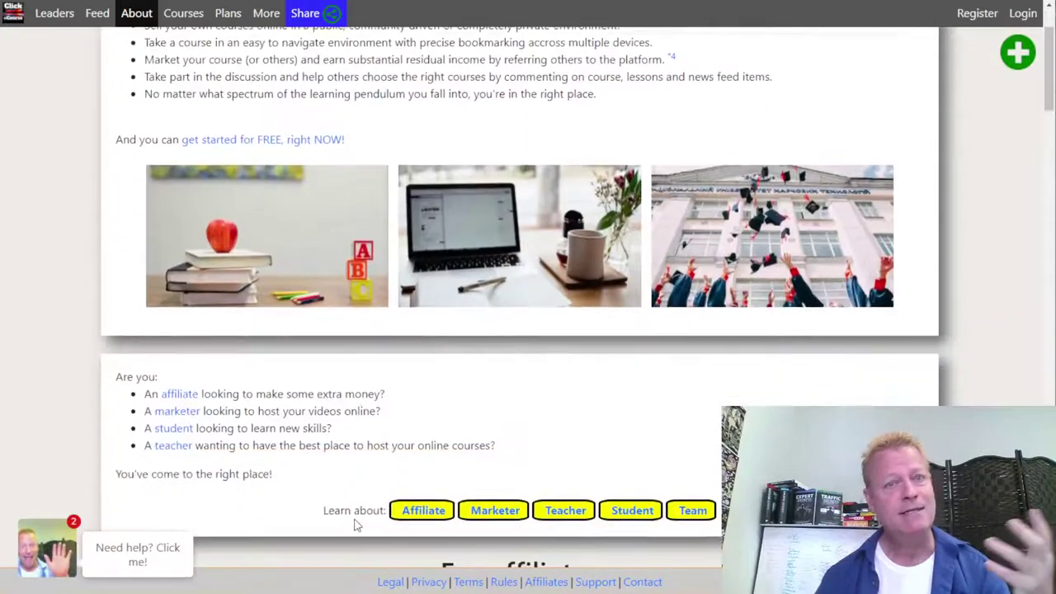
pyautogui.scroll(10, 202, 430)
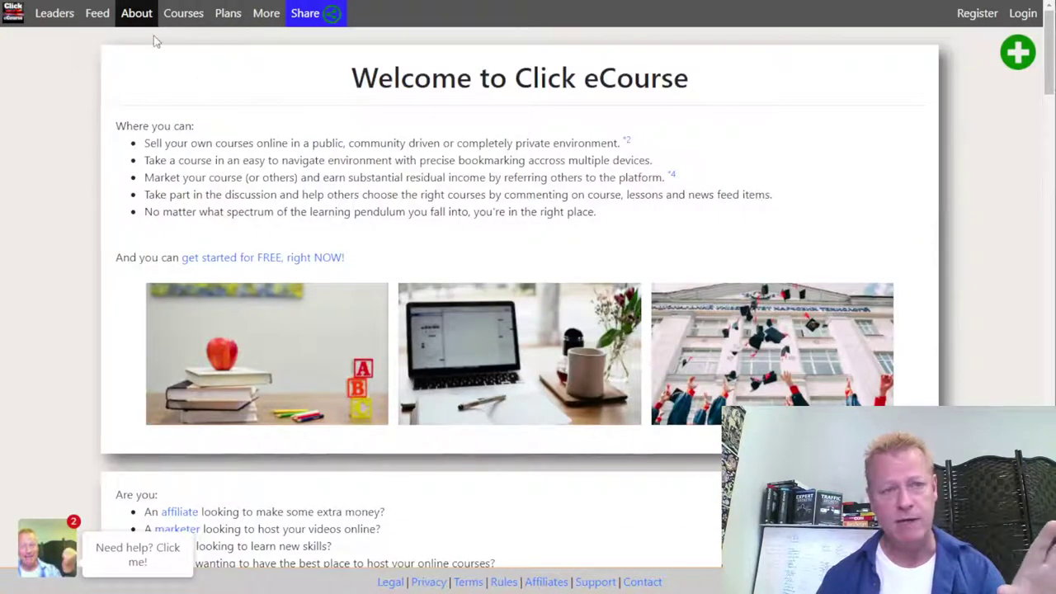
pyautogui.click(184, 15)
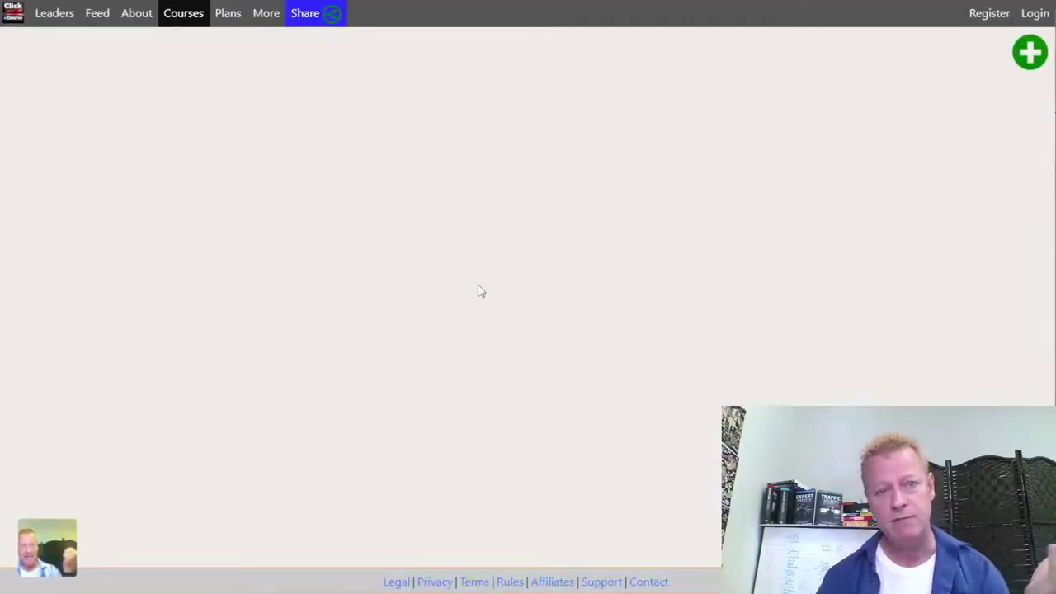
# - Check the Click eCourse category filter and leave all categories selected
pyautogui.scroll(-6, 528, 365)
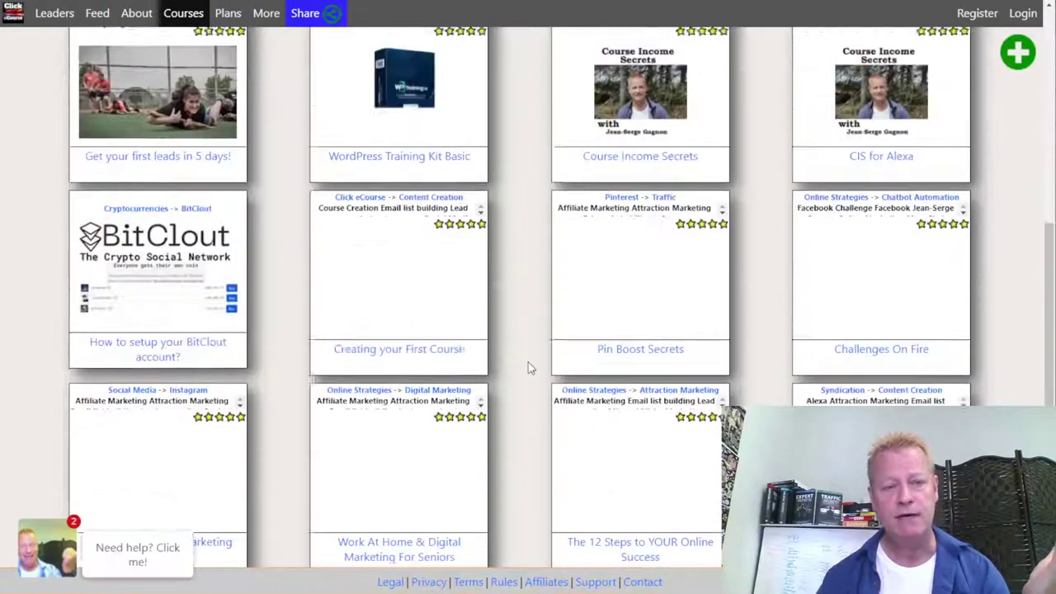
pyautogui.scroll(6, 528, 366)
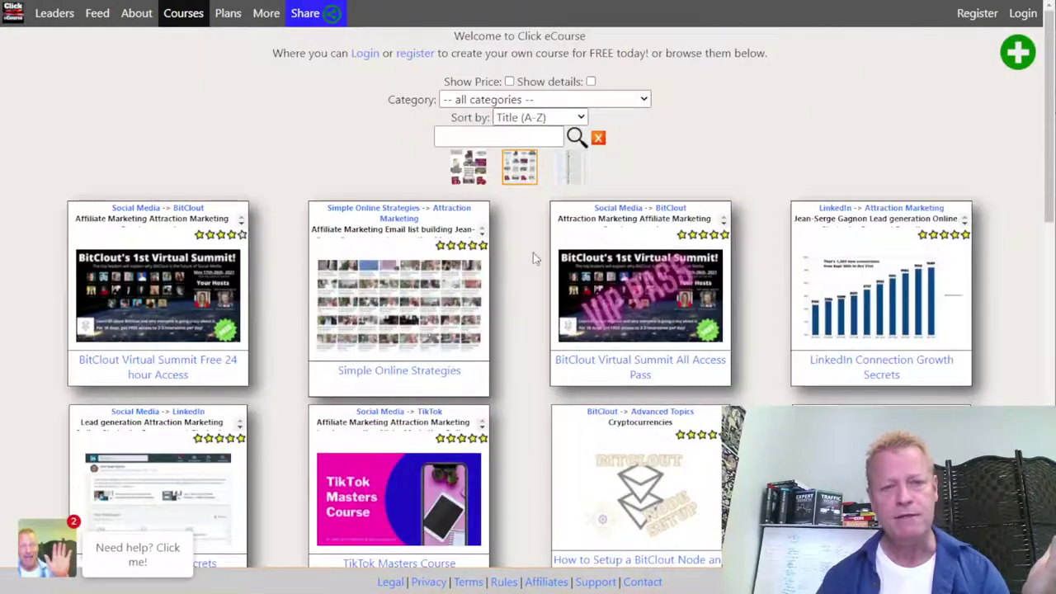
pyautogui.click(492, 102)
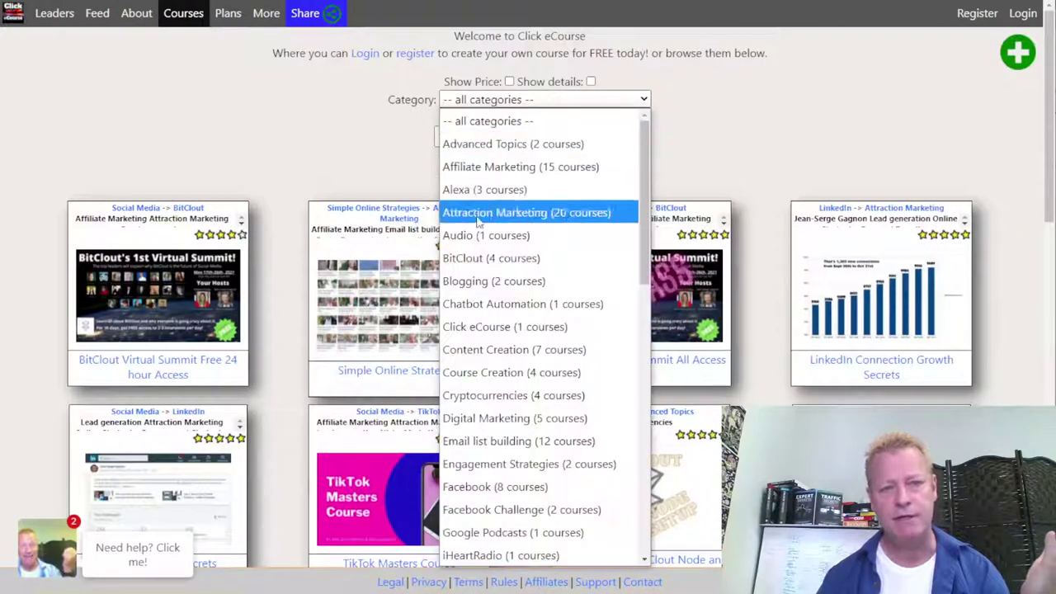
pyautogui.click(784, 123)
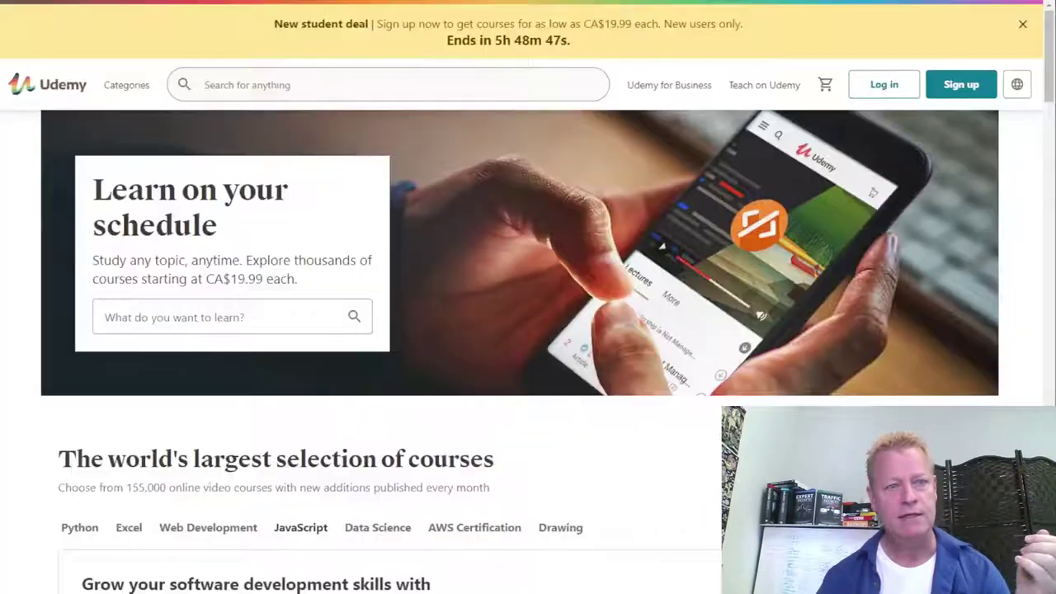
# - Look through the Udemy and Click eCourse course listings, then bring notes.txt forward
pyautogui.scroll(-4, 141, 349)
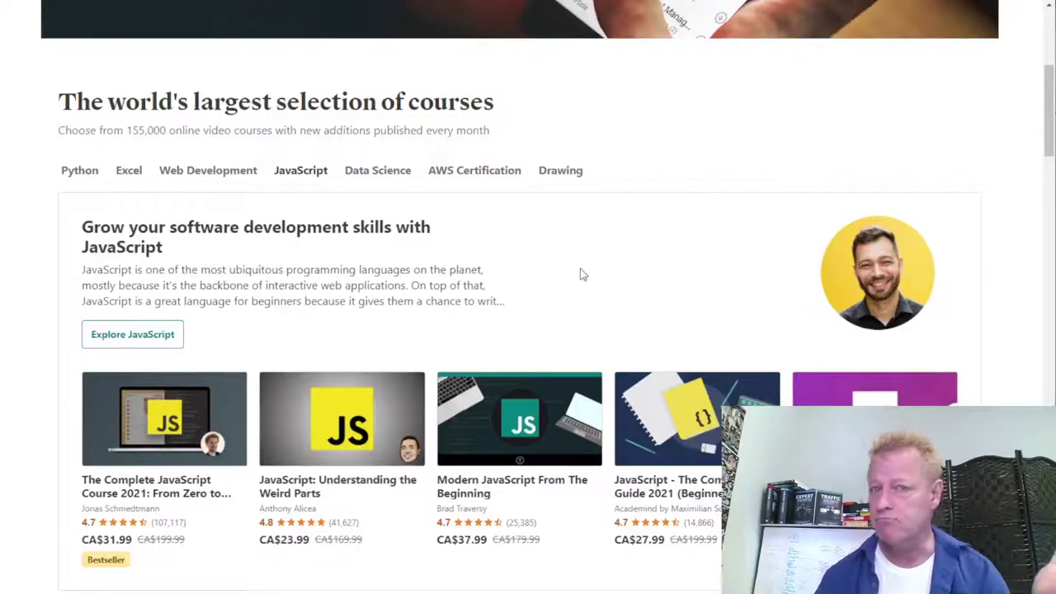
pyautogui.scroll(-4, 566, 265)
pyautogui.scroll(8, 566, 266)
pyautogui.scroll(-4, 559, 287)
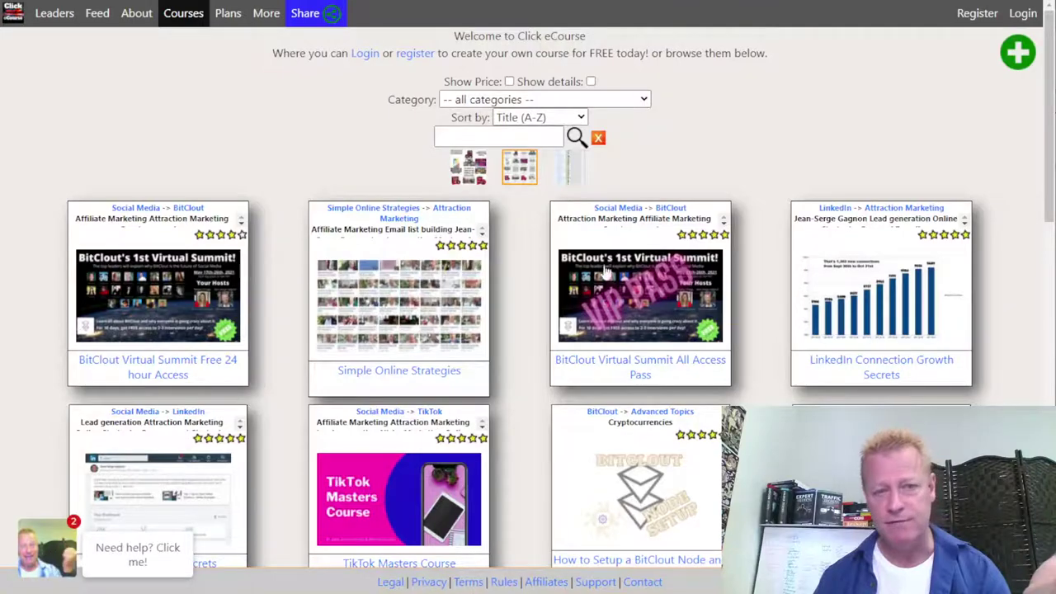
pyautogui.scroll(-4, 521, 301)
pyautogui.scroll(-8, 520, 302)
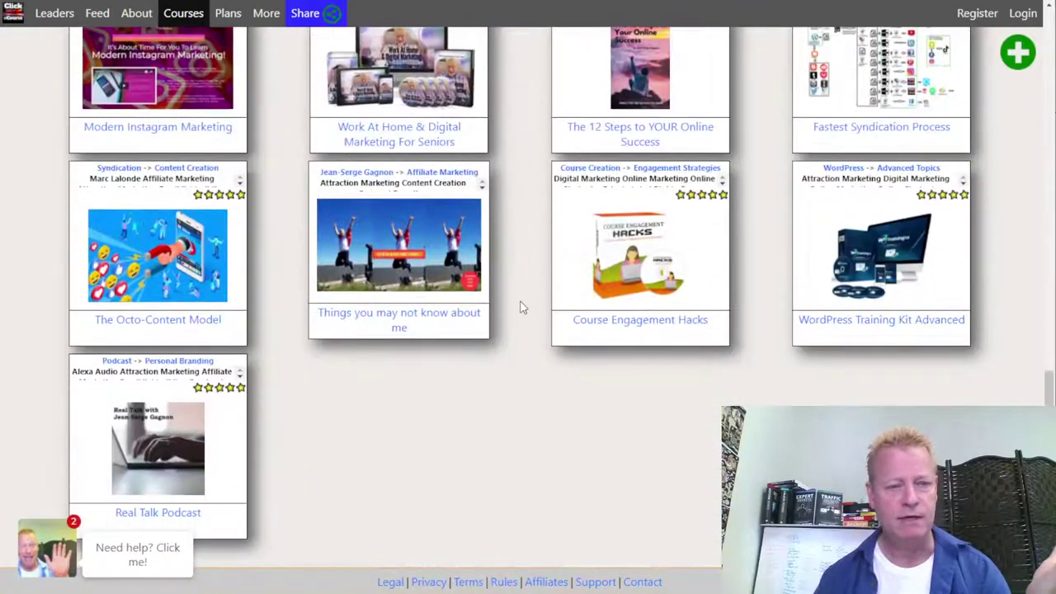
pyautogui.scroll(8, 497, 288)
pyautogui.scroll(5, 497, 286)
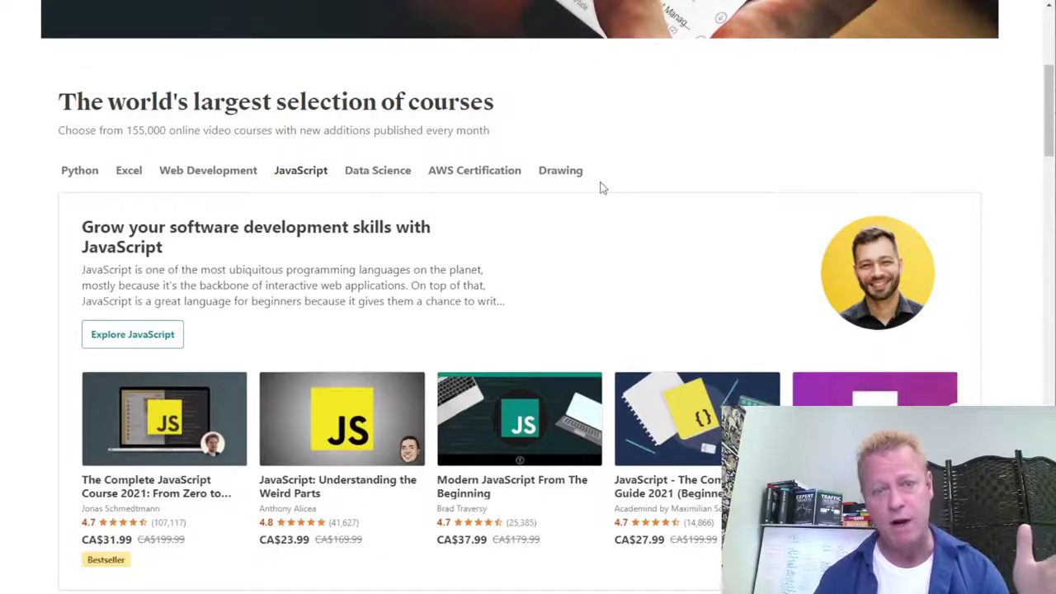
pyautogui.scroll(-4, 532, 168)
pyautogui.scroll(5, 596, 302)
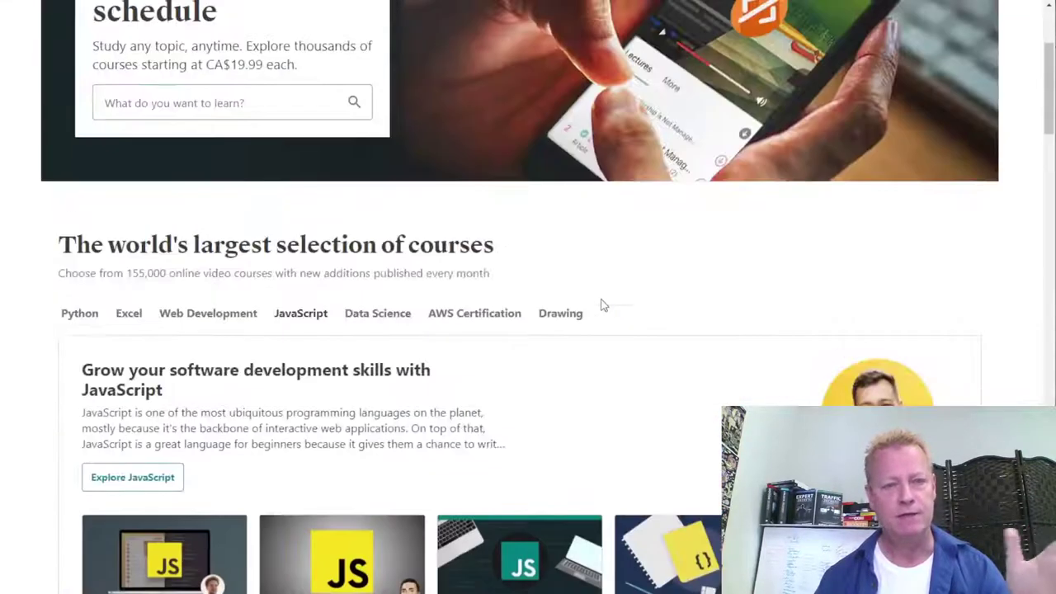
pyautogui.scroll(1, 580, 249)
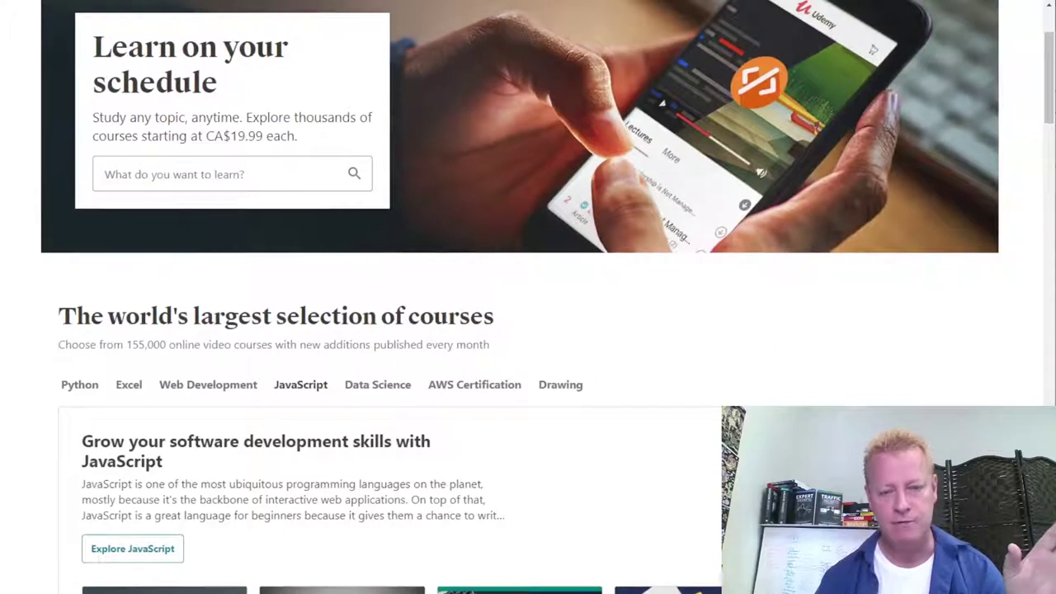
pyautogui.hotkey('alt', 'Tab')
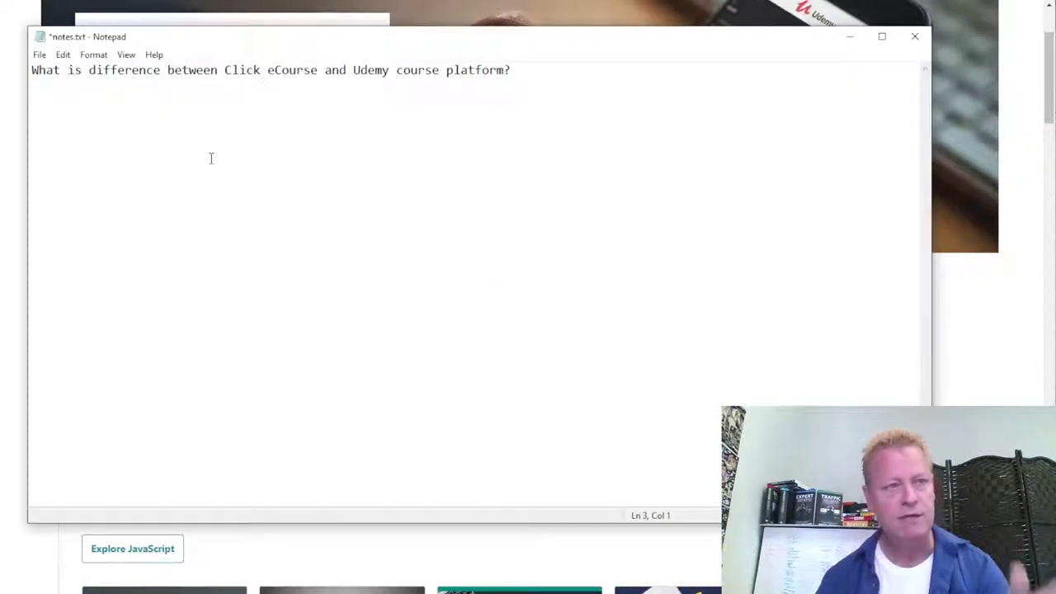
# - Write '1- About page': Udemy's bonus-cost countdown timer versus Click eCourse's student, teacher, marketer, affiliate features
pyautogui.write('1- ')
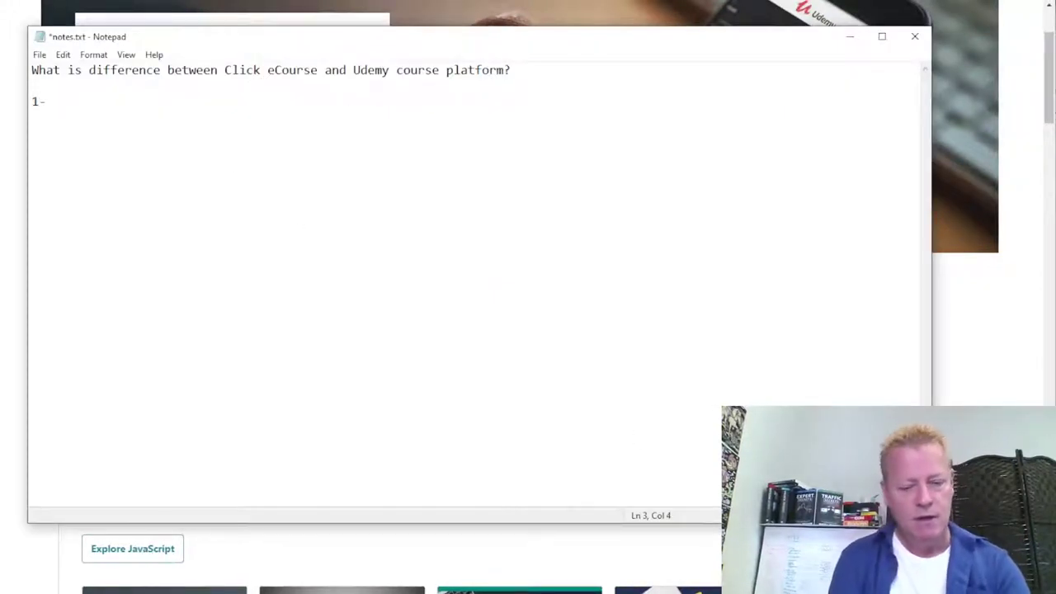
pyautogui.write('About page')
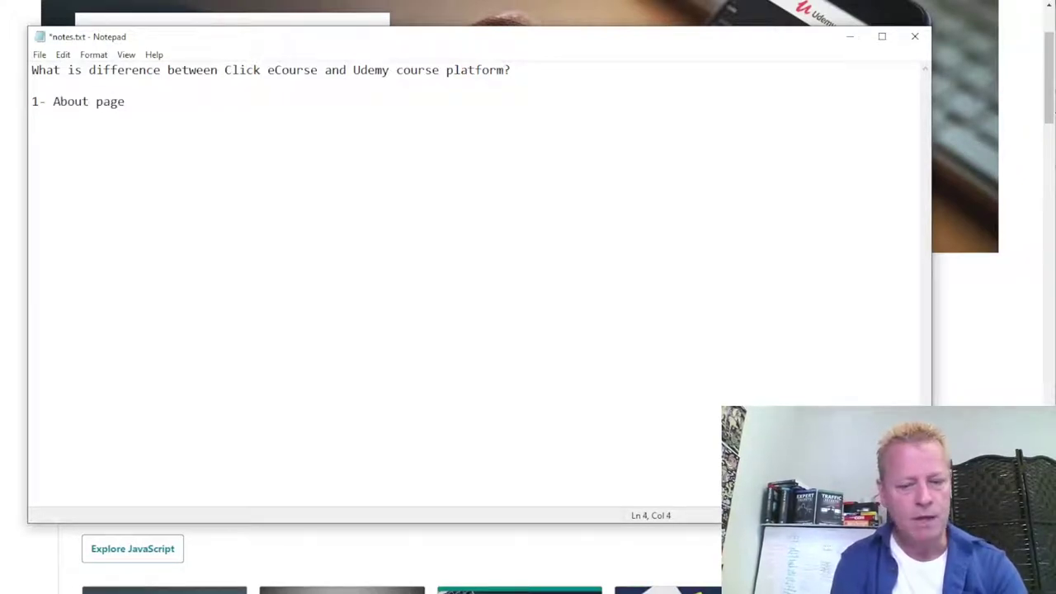
pyautogui.write('  Ude')
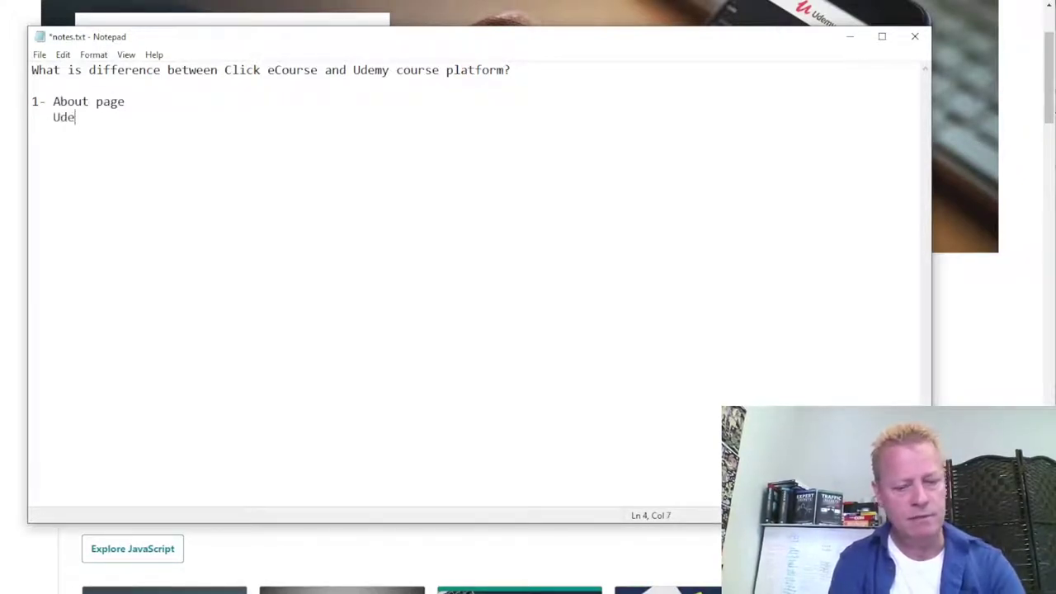
pyautogui.write('my has a countdown time ')
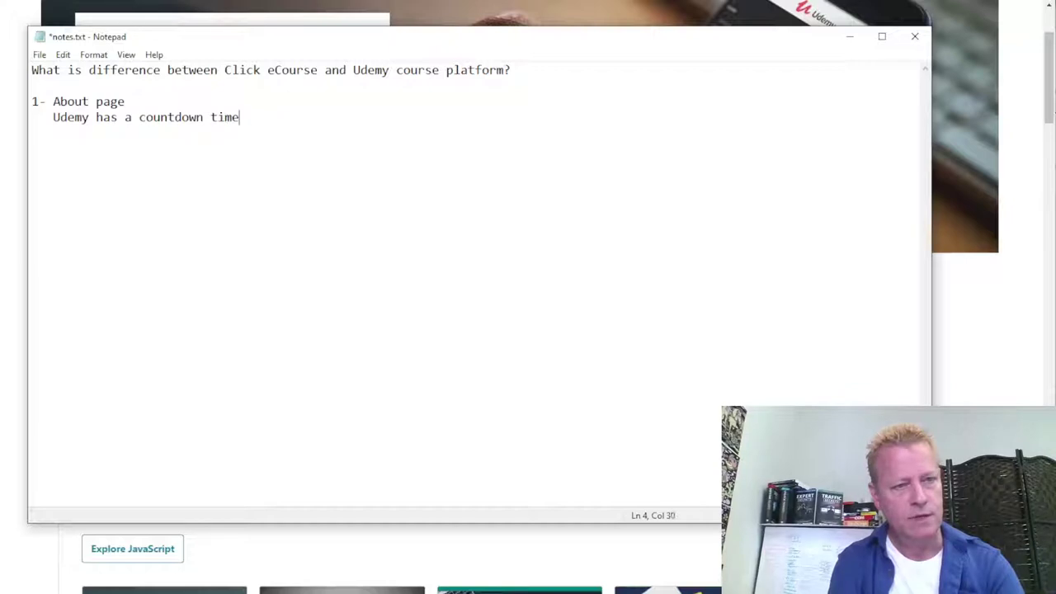
pyautogui.write('r for bonus')
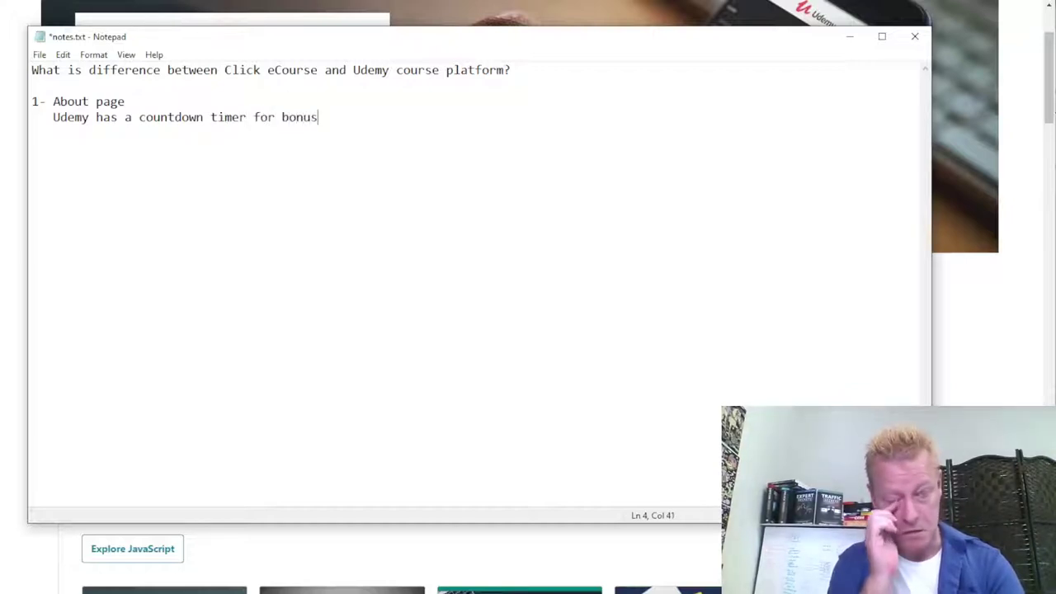
pyautogui.write(' cost to st')
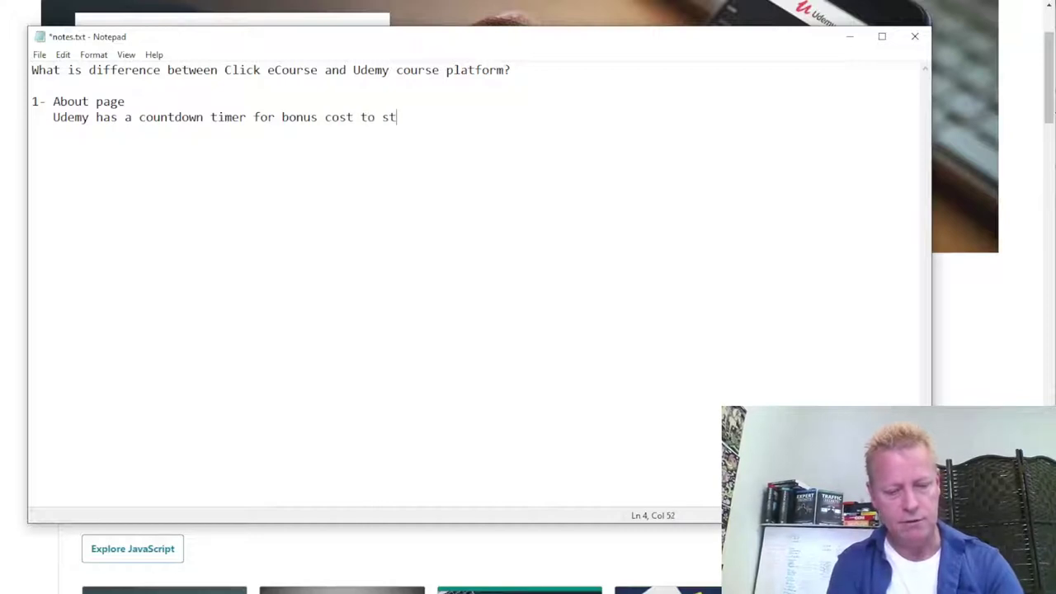
pyautogui.write('udents')
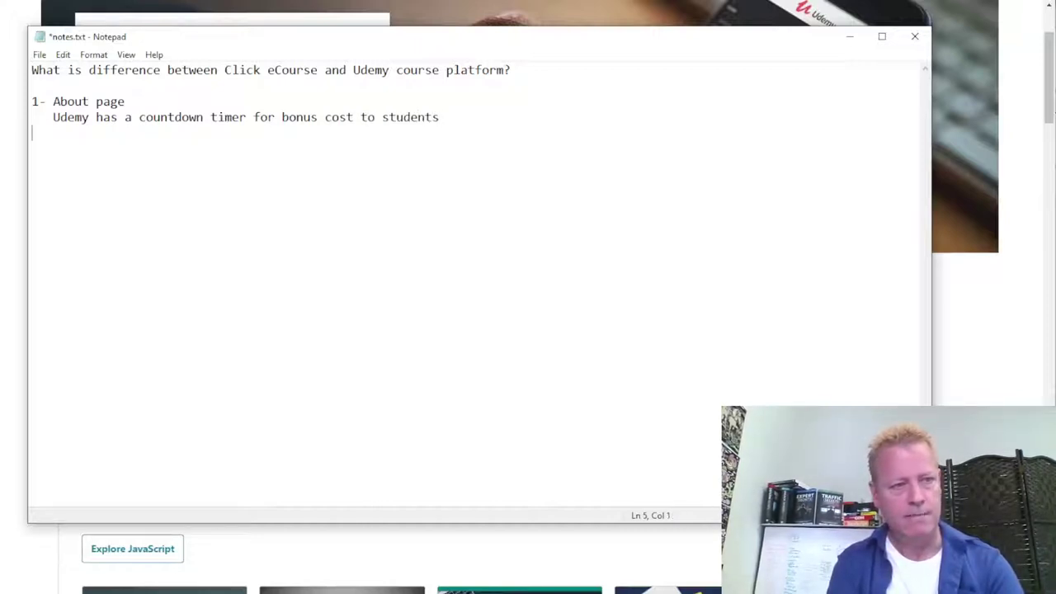
pyautogui.write('Click eCourse shows h')
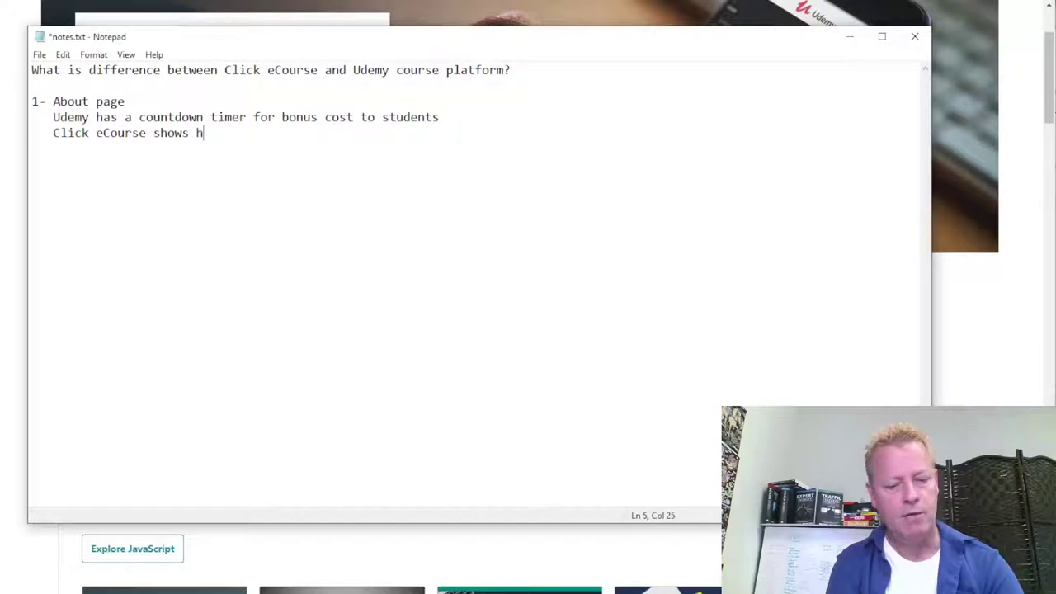
pyautogui.press('BackSpace')
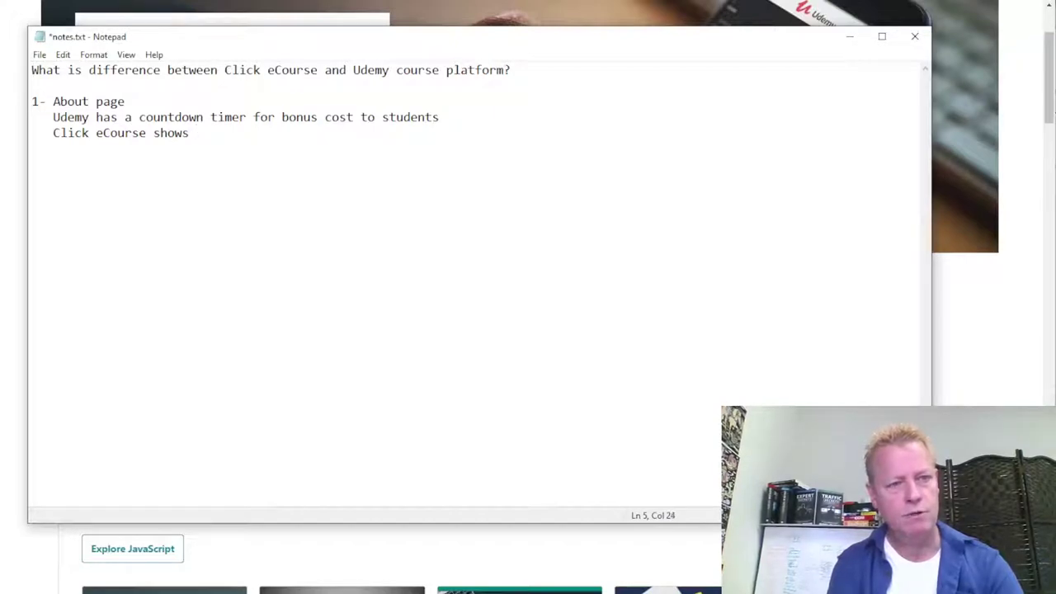
pyautogui.write('feat')
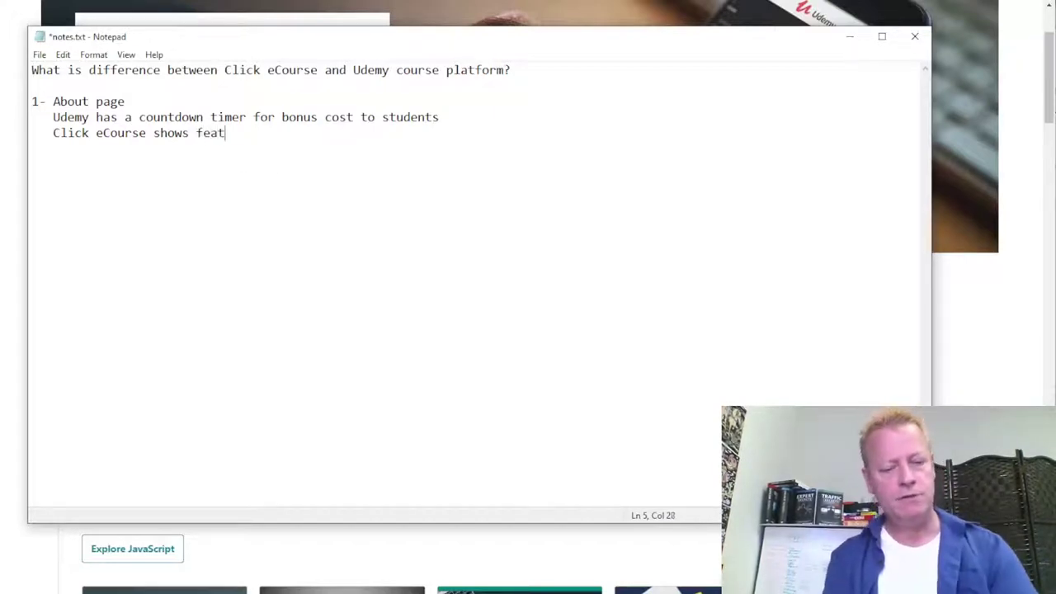
pyautogui.write("ures for who it's for")
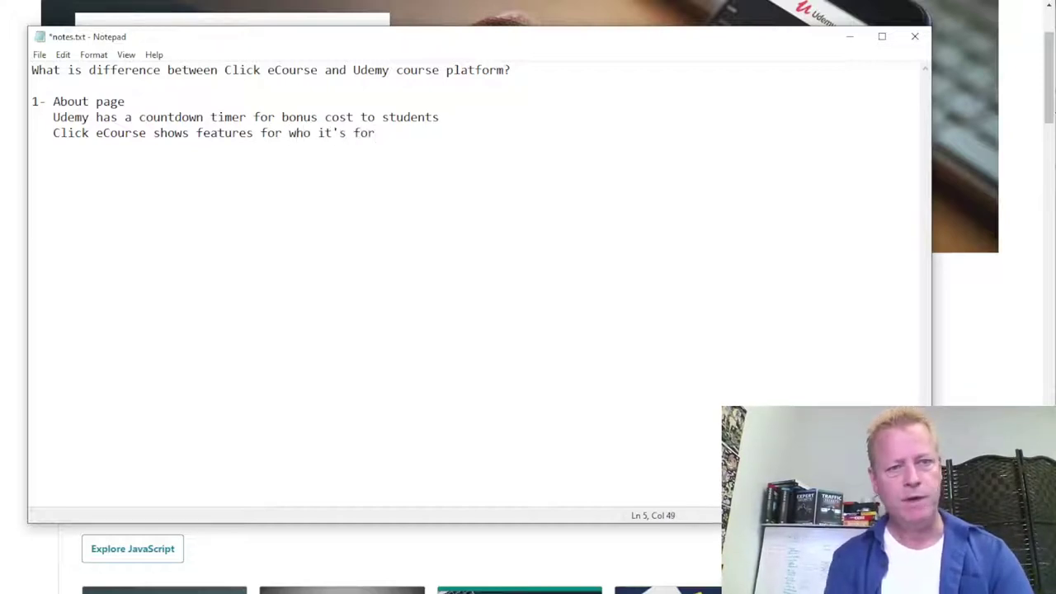
pyautogui.write(' (stude')
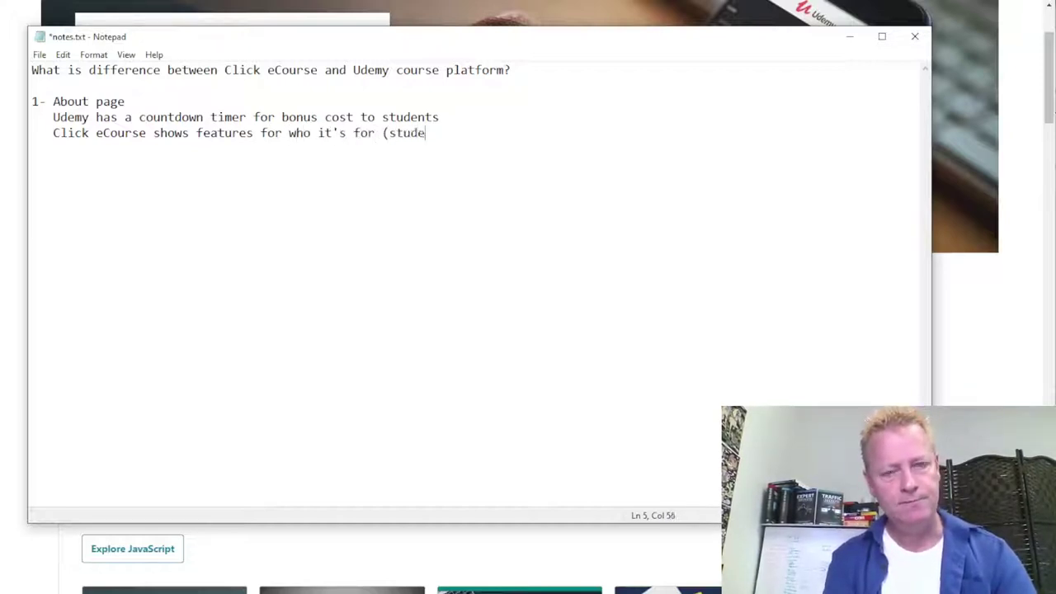
pyautogui.write('nt, treche')
pyautogui.press('BackSpace')
pyautogui.press('BackSpace')
pyautogui.press('BackSpace')
pyautogui.press('BackSpace')
pyautogui.press('BackSpace')
pyautogui.write('a')
pyautogui.write('eac')
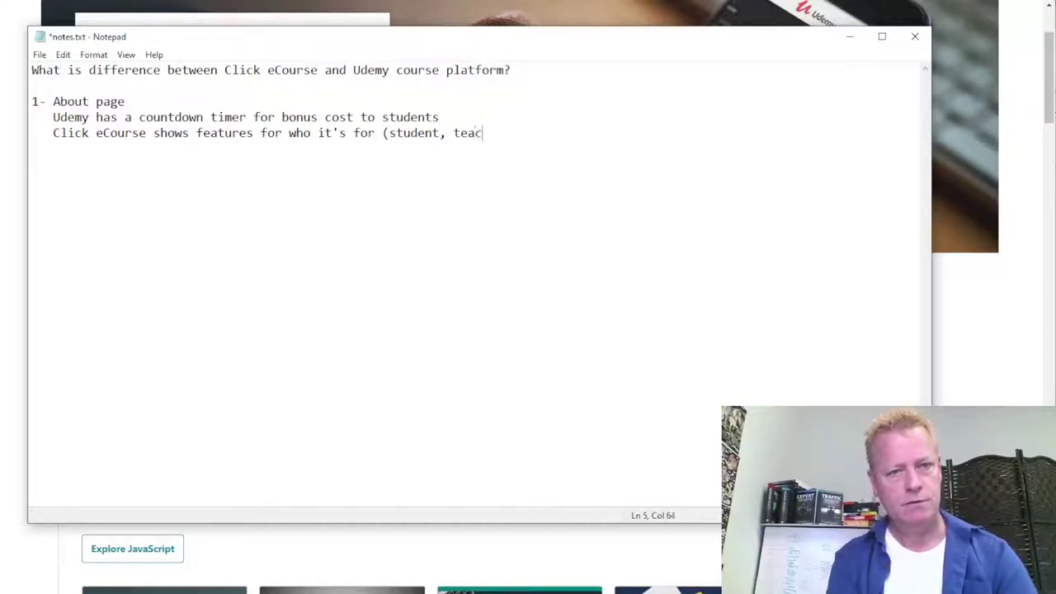
pyautogui.write('her, market')
pyautogui.press('BackSpace')
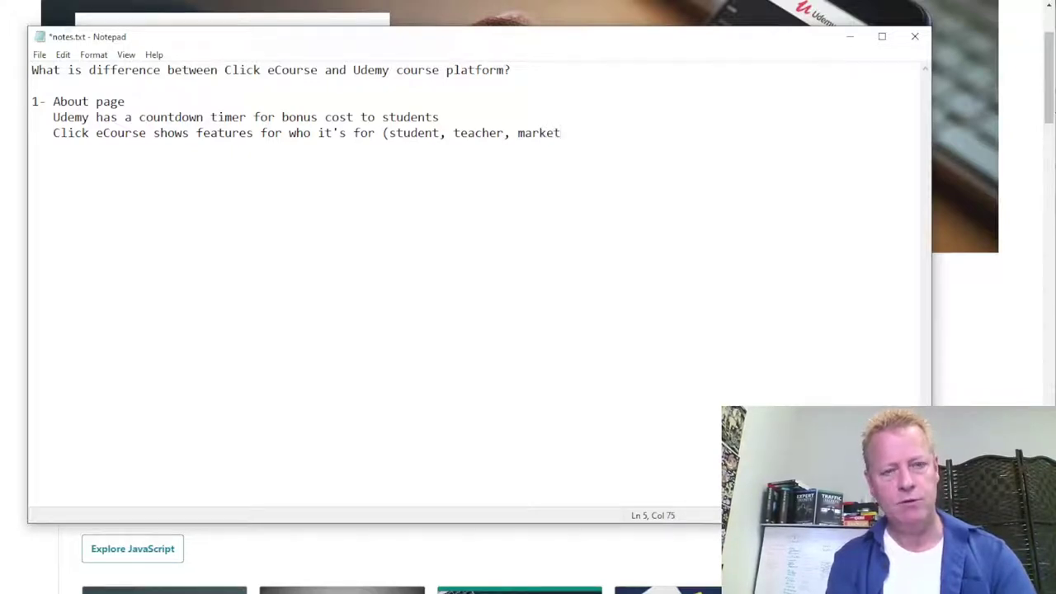
pyautogui.write('ter and affilia')
pyautogui.write(')')
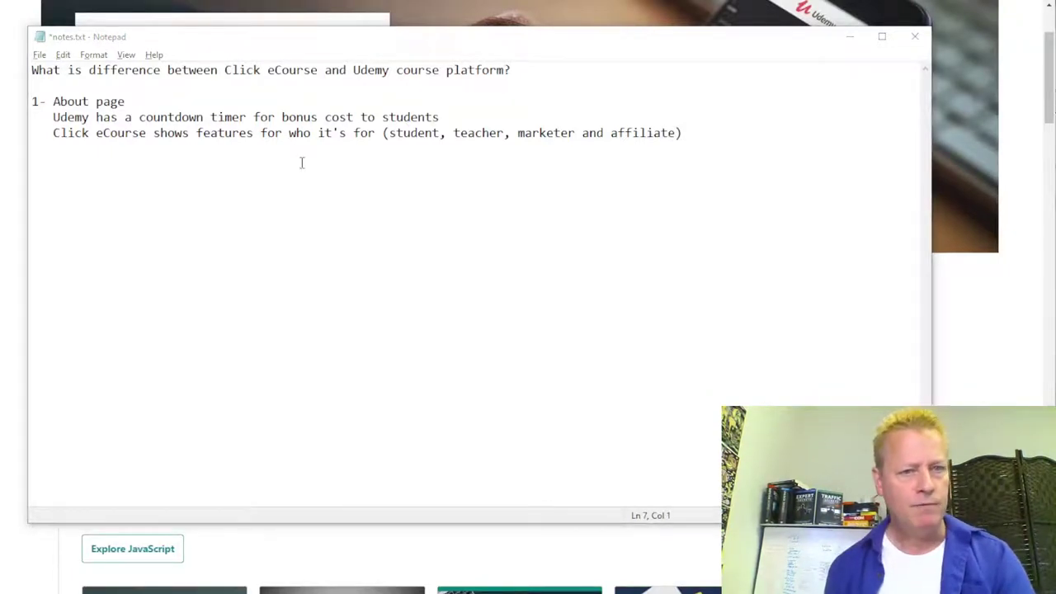
pyautogui.hotkey('alt', 'Tab')
pyautogui.hotkey('alt', 'Tab')
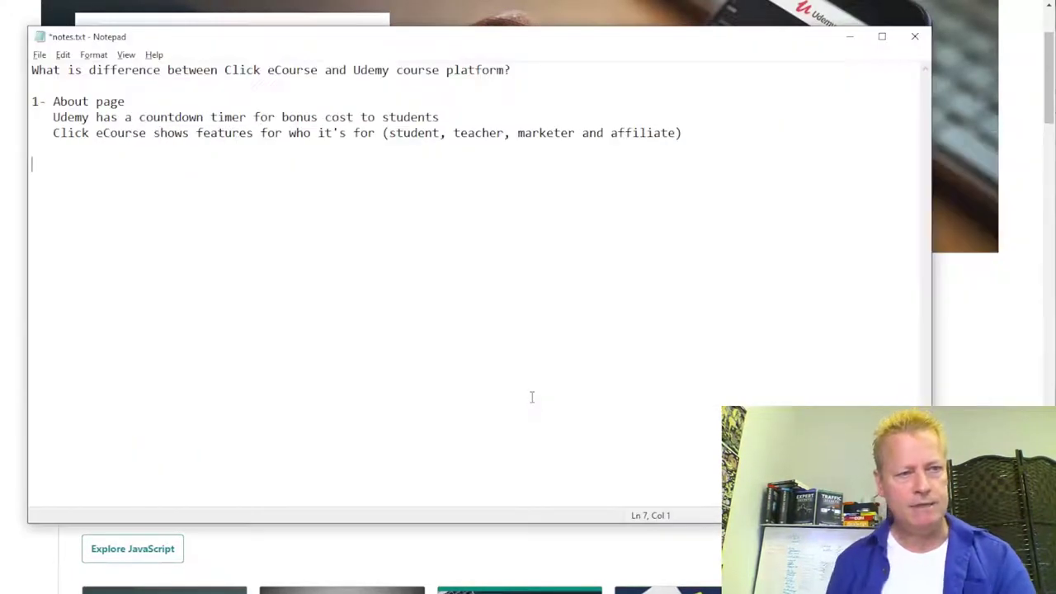
# - Add '2- Cost': Click eCourse is free to sign up, attend or host courses; start 'uDemy -'
pyautogui.write('2- Cost')
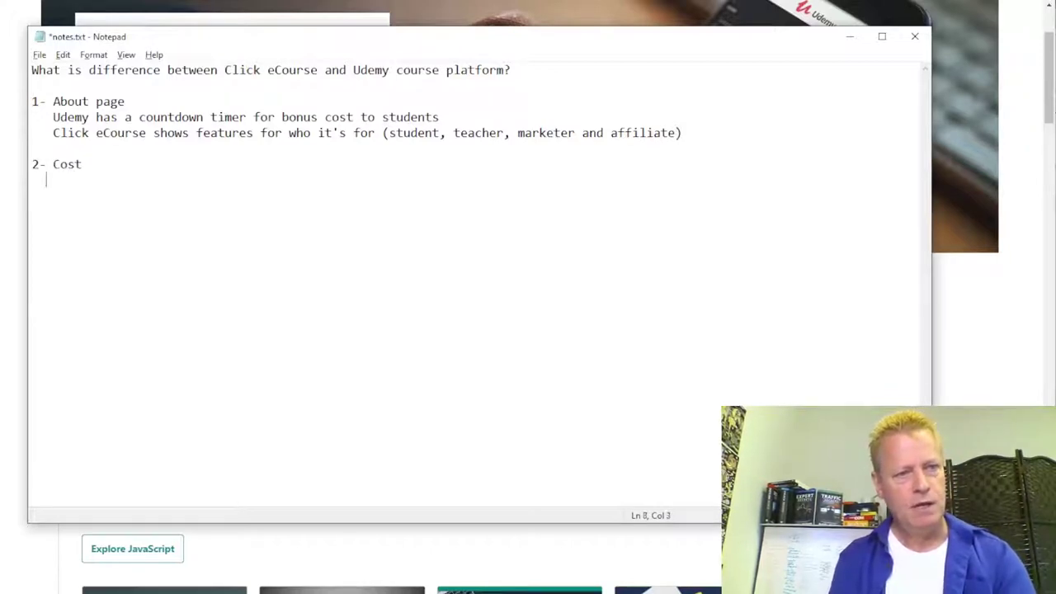
pyautogui.write('Click eCourse is free to sign')
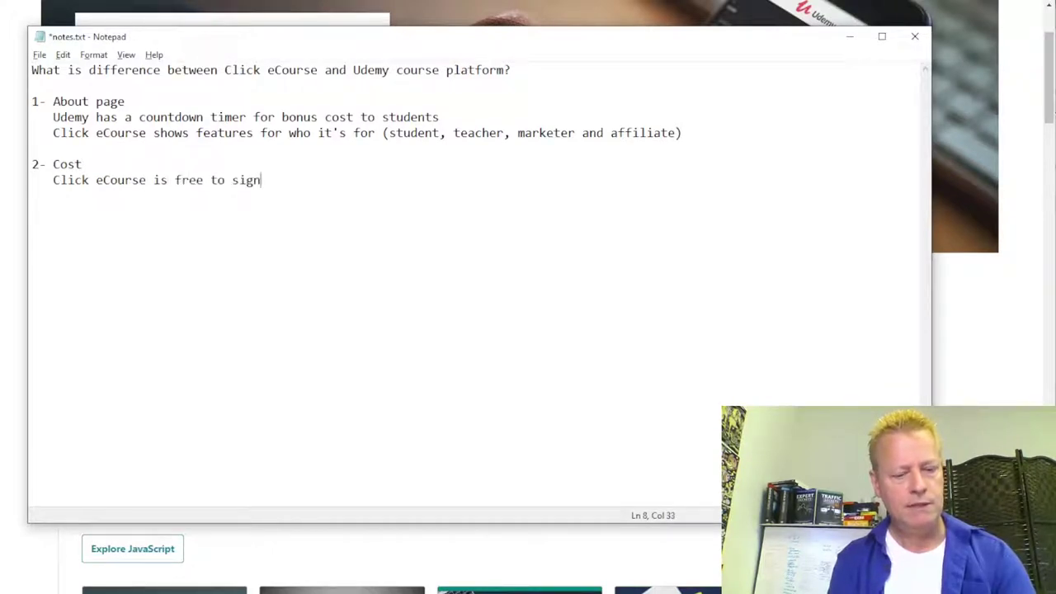
pyautogui.write('up, attend cour')
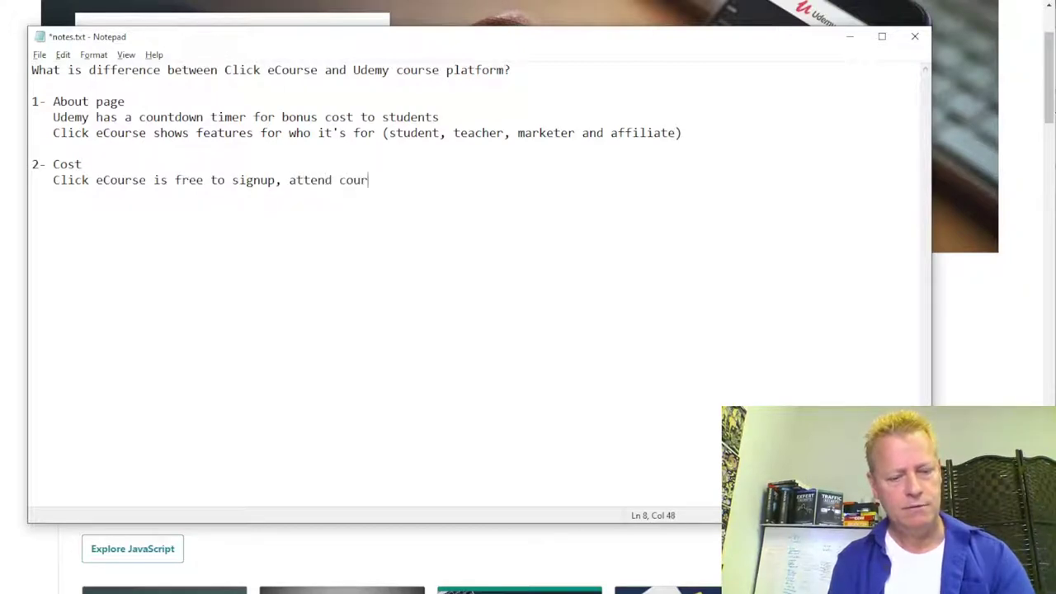
pyautogui.write('ses a')
pyautogui.press('BackSpace')
pyautogui.write('or host ')
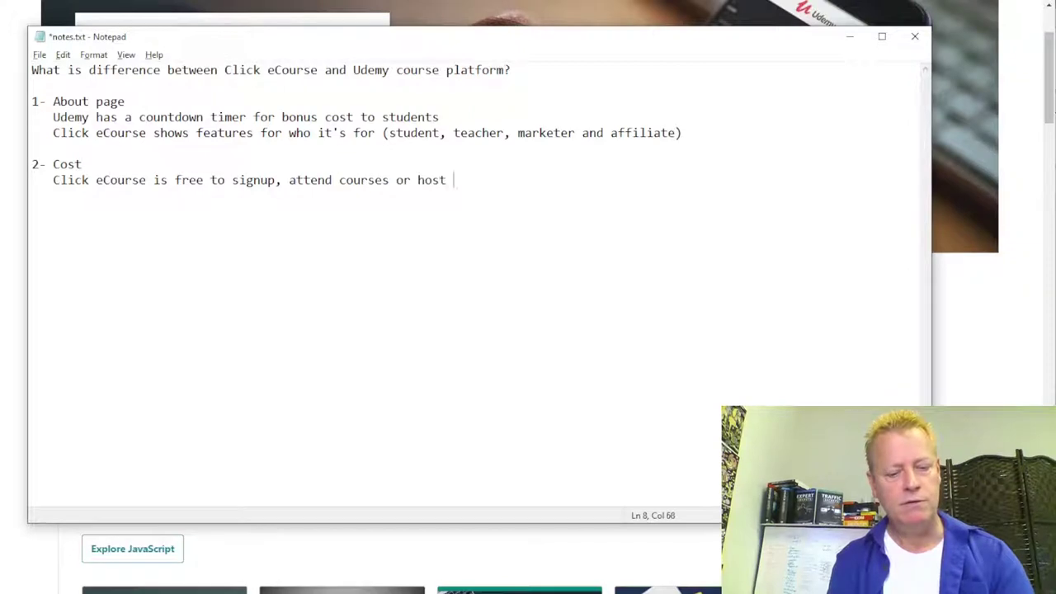
pyautogui.write('your own course')
pyautogui.press('Return')
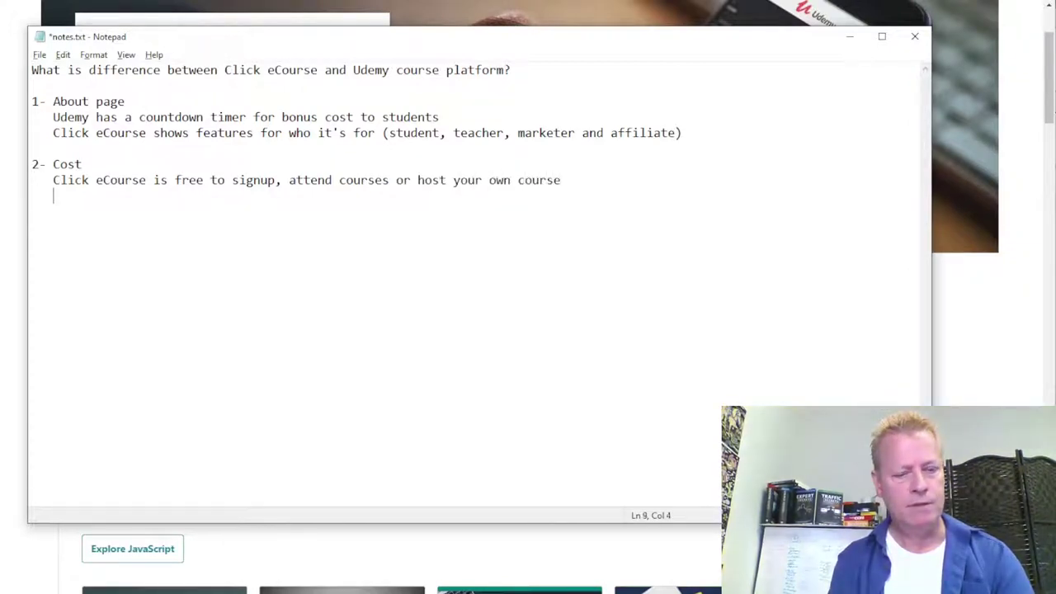
pyautogui.write('uDemy -')
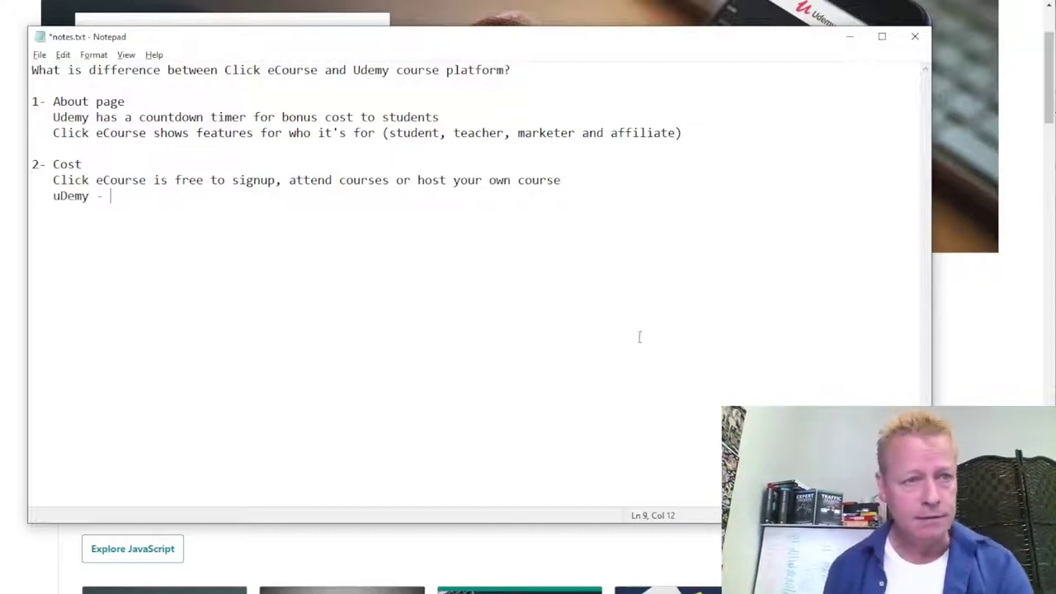
pyautogui.hotkey('alt', 'Tab')
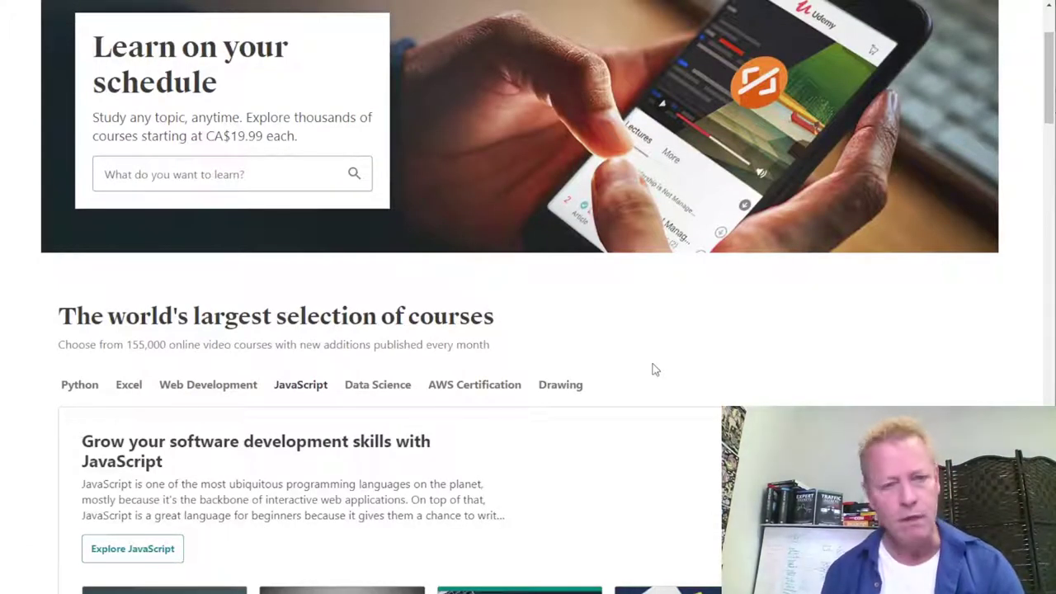
# - Scroll the Udemy home page down toward the footer's About Us link
pyautogui.scroll(2, 663, 266)
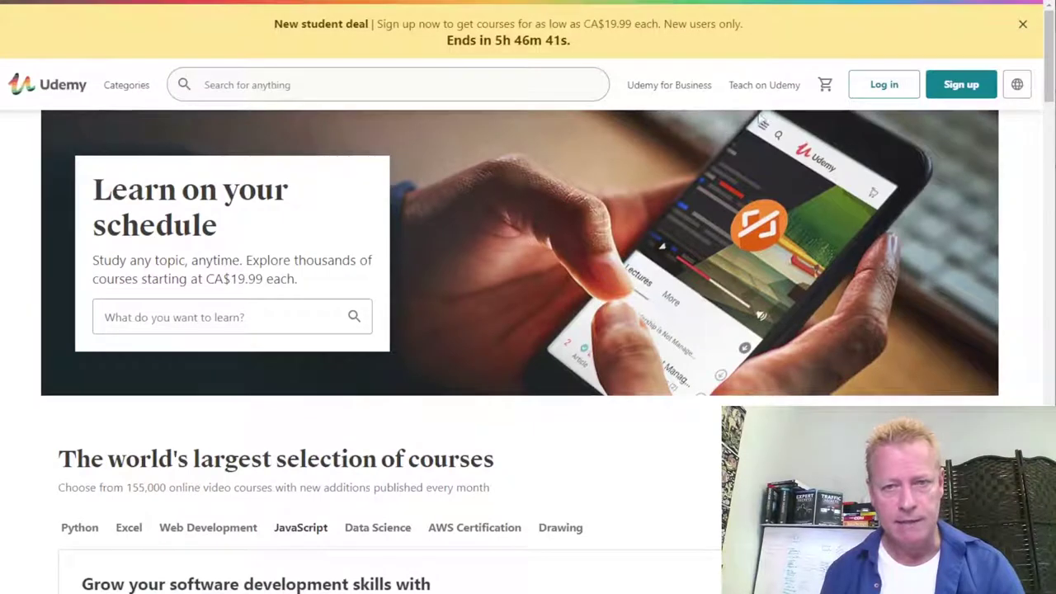
pyautogui.moveTo(784, 95)
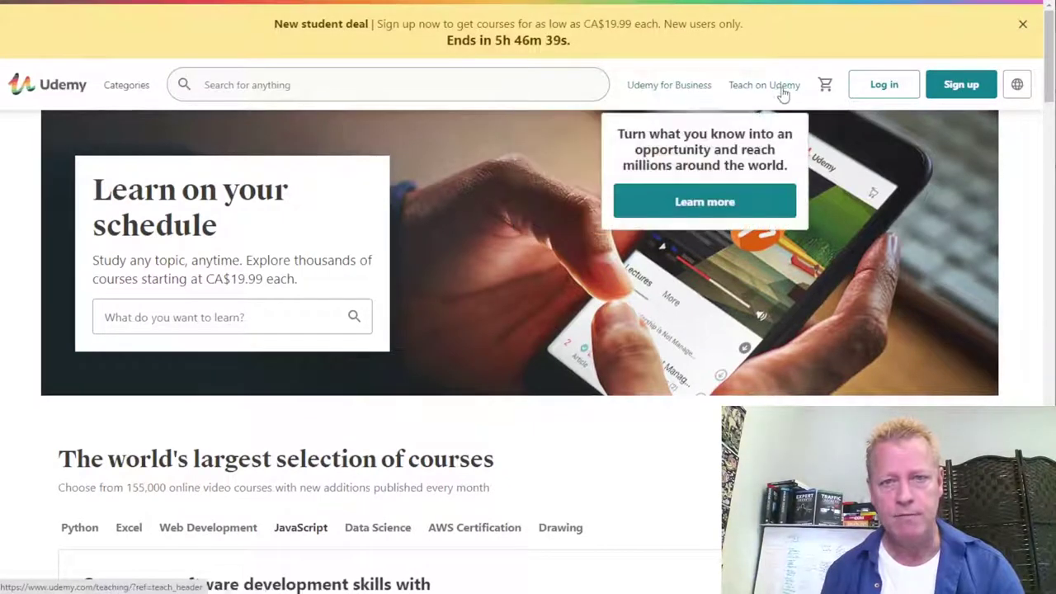
pyautogui.moveTo(116, 99)
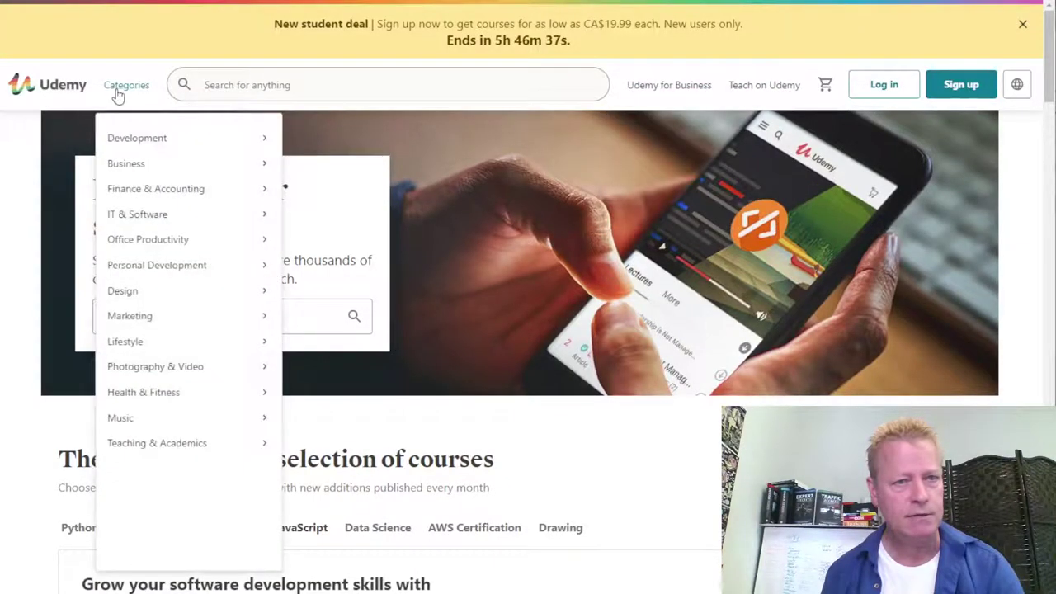
pyautogui.scroll(-10, 701, 489)
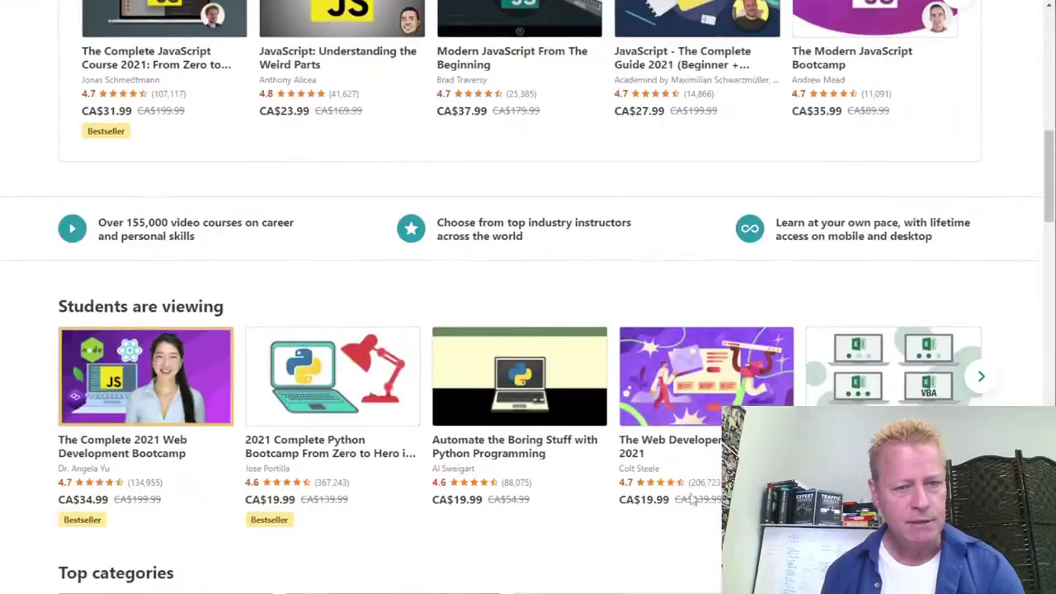
pyautogui.scroll(-15, 701, 489)
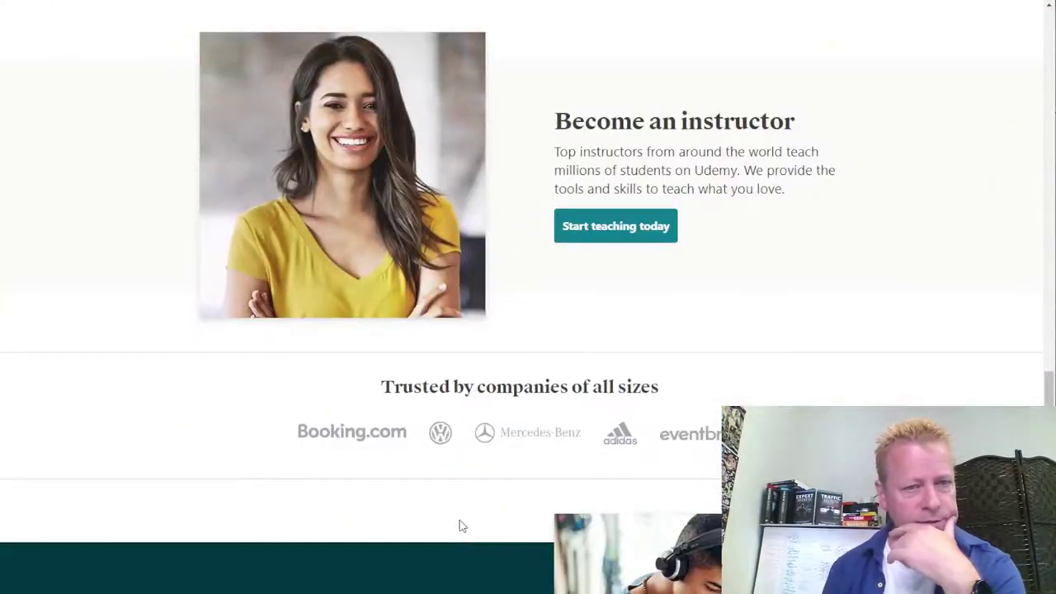
pyautogui.scroll(6, 462, 523)
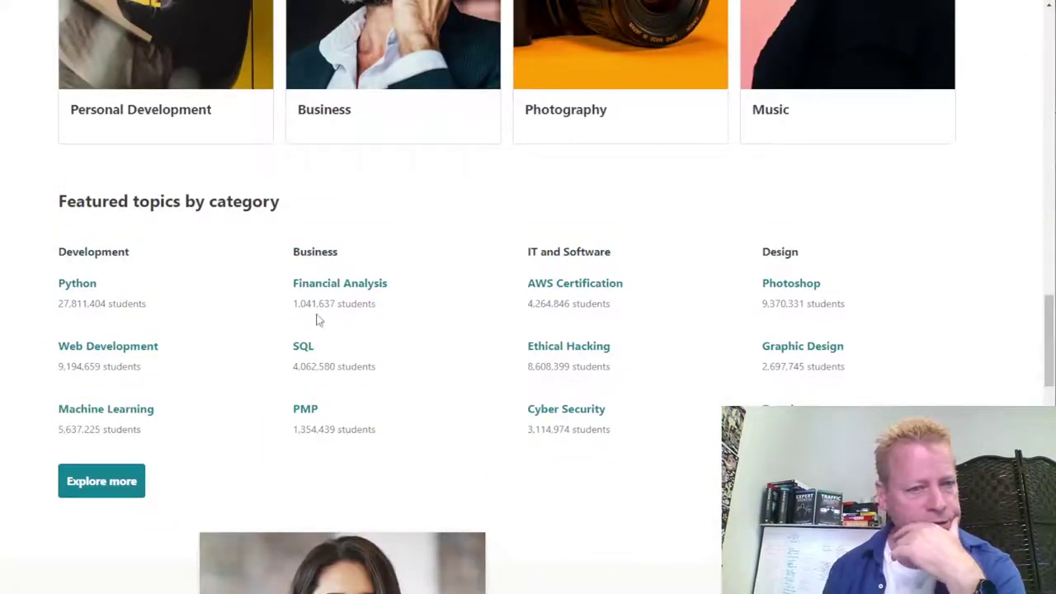
pyautogui.scroll(-10, 436, 557)
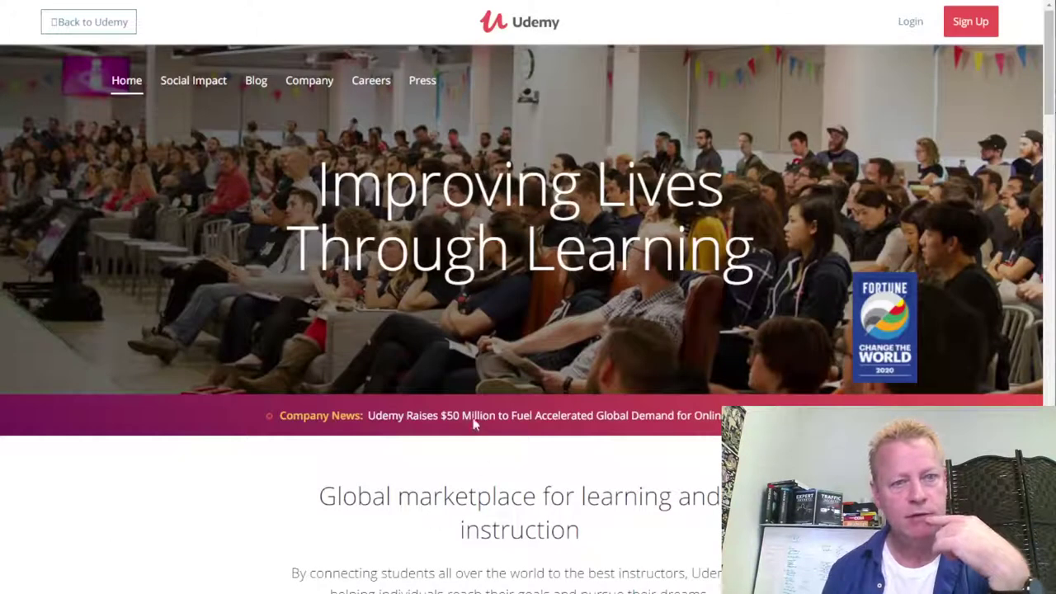
pyautogui.scroll(-3, 532, 310)
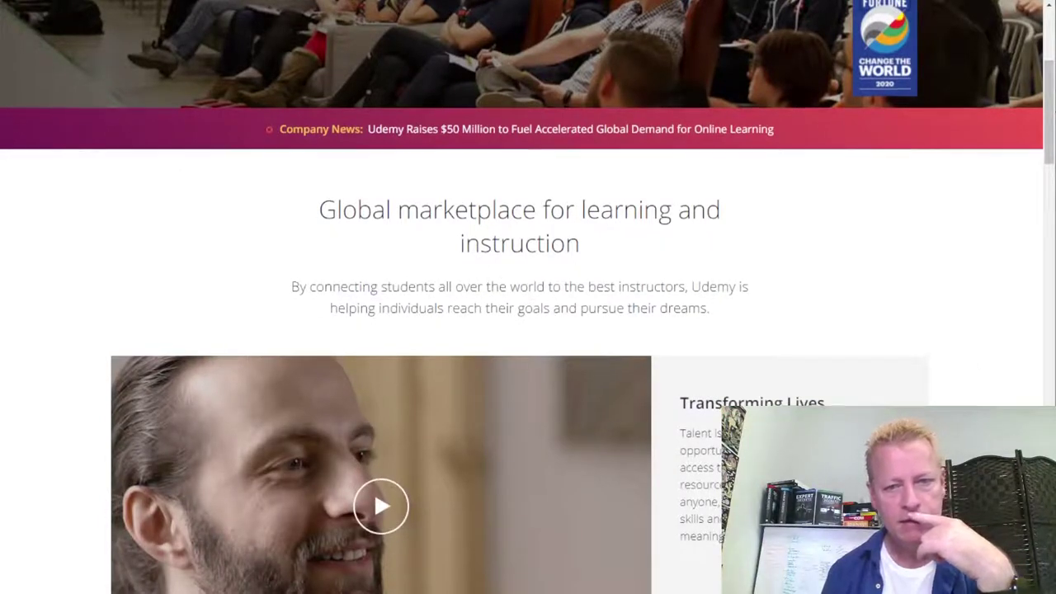
pyautogui.scroll(-6, 523, 397)
pyautogui.scroll(-2, 364, 462)
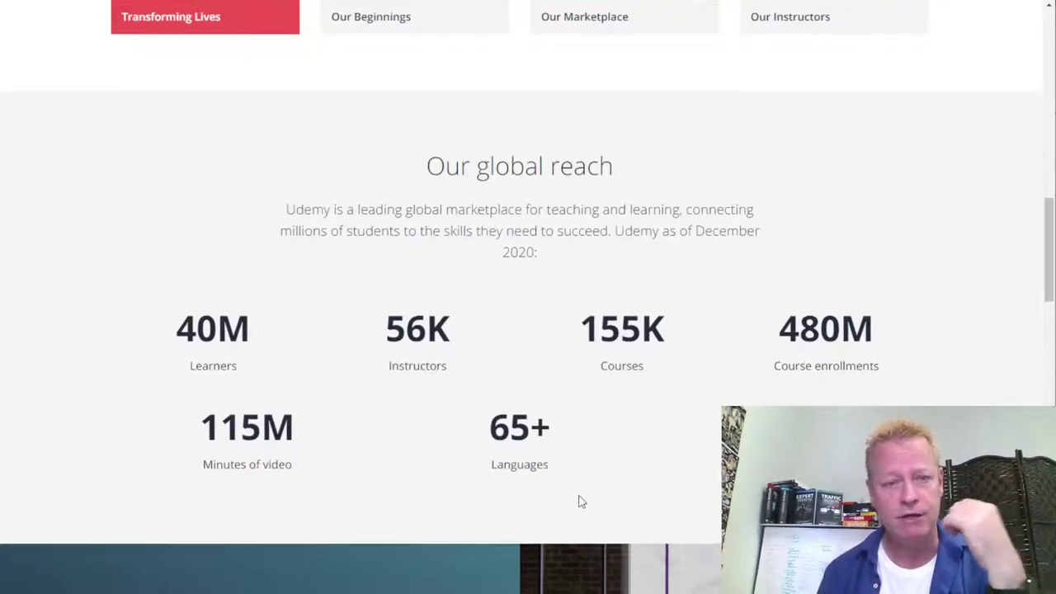
pyautogui.scroll(-3, 578, 500)
pyautogui.scroll(-4, 468, 409)
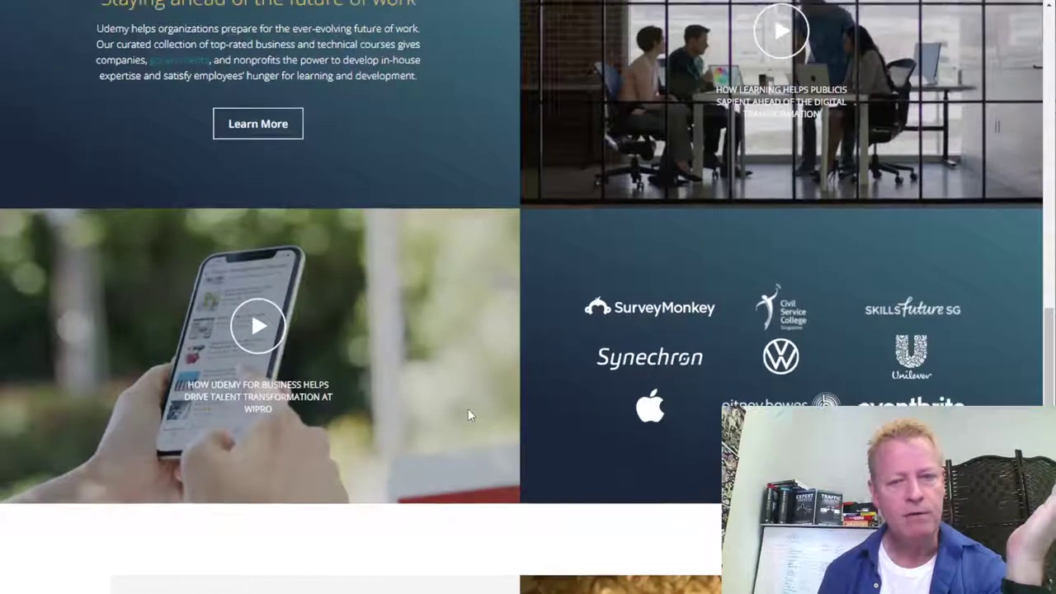
pyautogui.scroll(8, 468, 409)
pyautogui.scroll(-2, 578, 446)
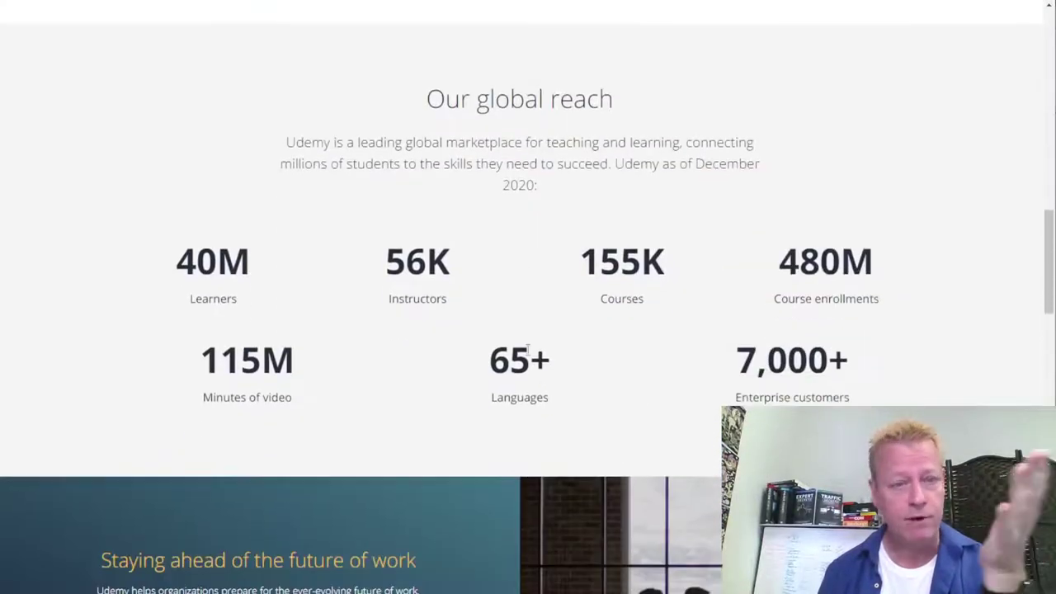
pyautogui.scroll(-5, 448, 354)
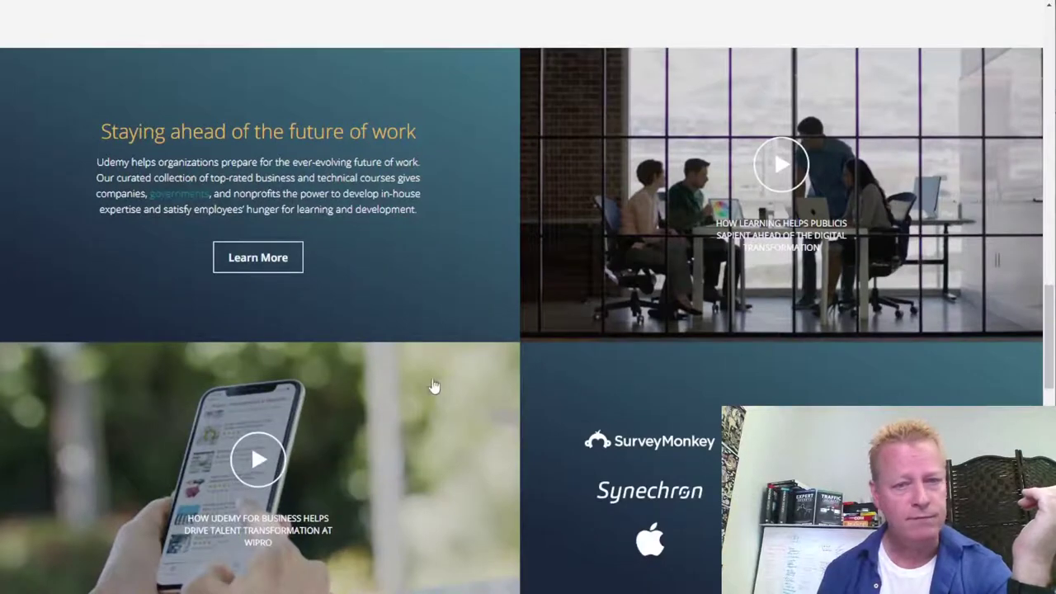
pyautogui.scroll(-7, 473, 427)
pyautogui.scroll(-4, 476, 424)
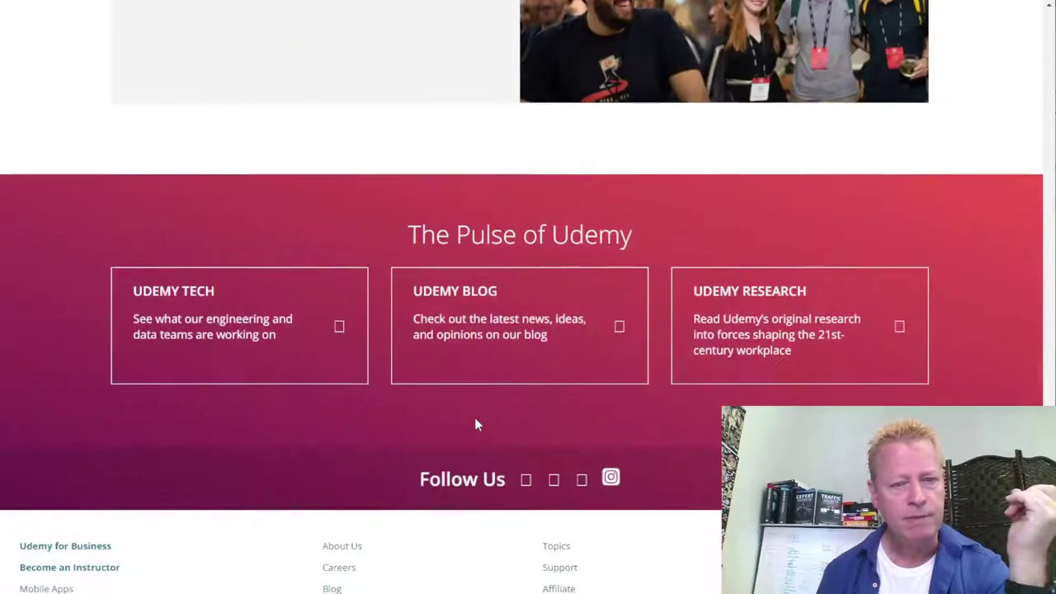
pyautogui.scroll(-1, 474, 424)
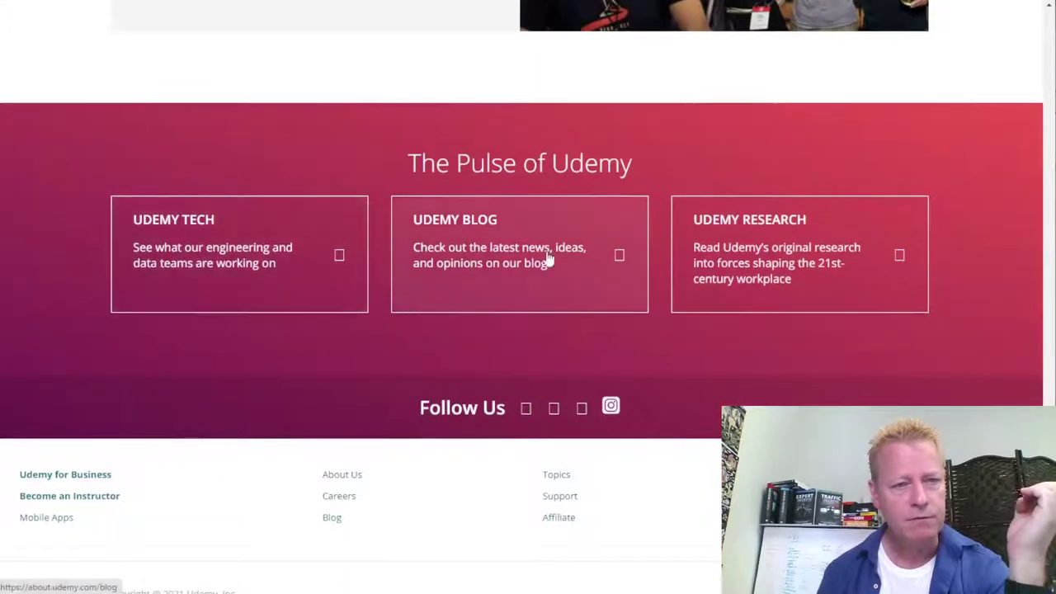
pyautogui.scroll(-1, 651, 422)
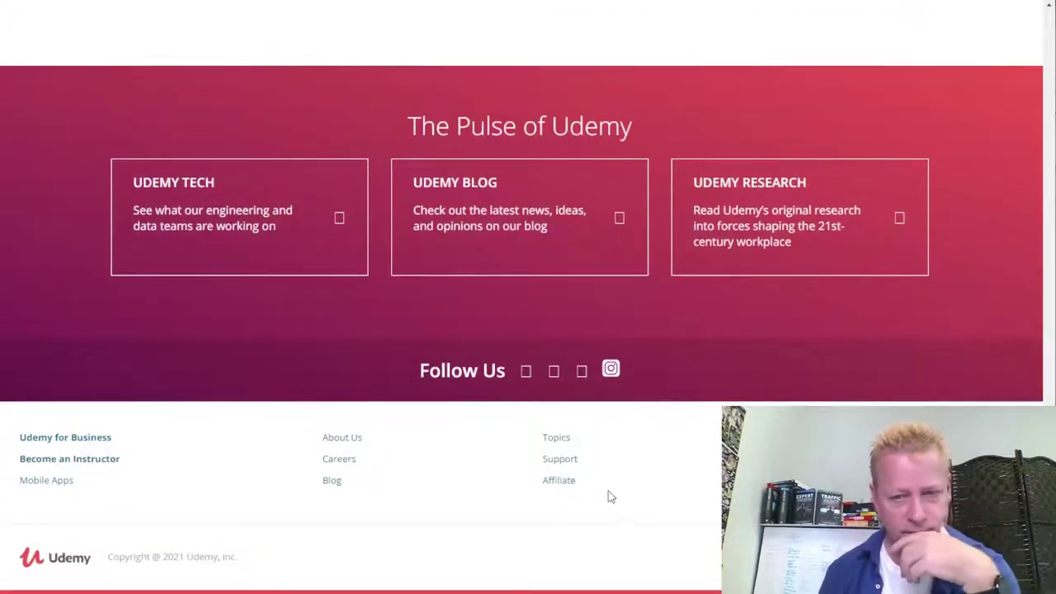
# - Open Udemy's Affiliate program page and read its benefits, resources and FAQ
pyautogui.click(560, 482)
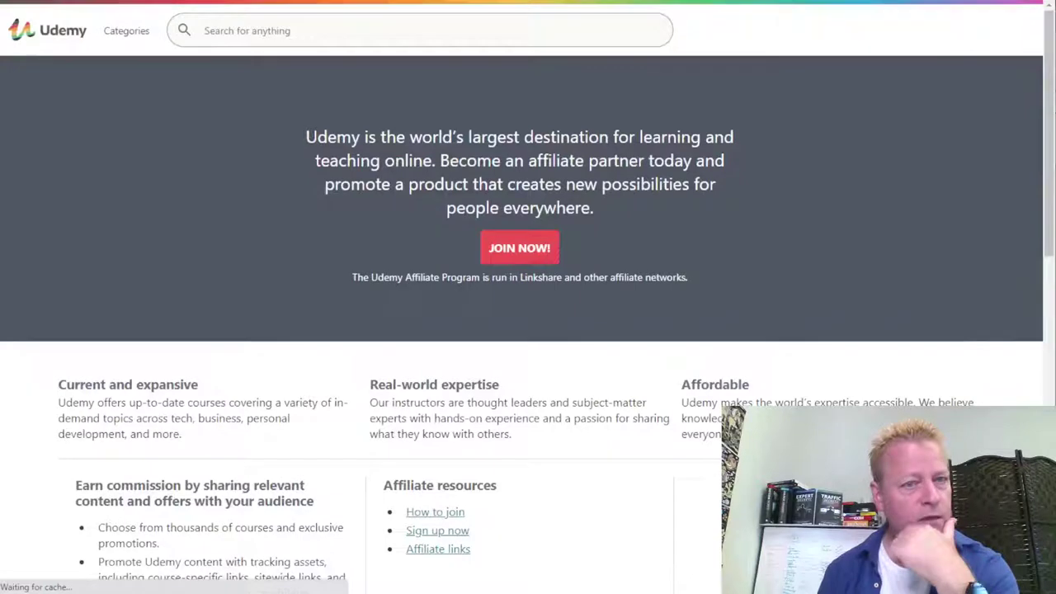
pyautogui.scroll(-2, 226, 441)
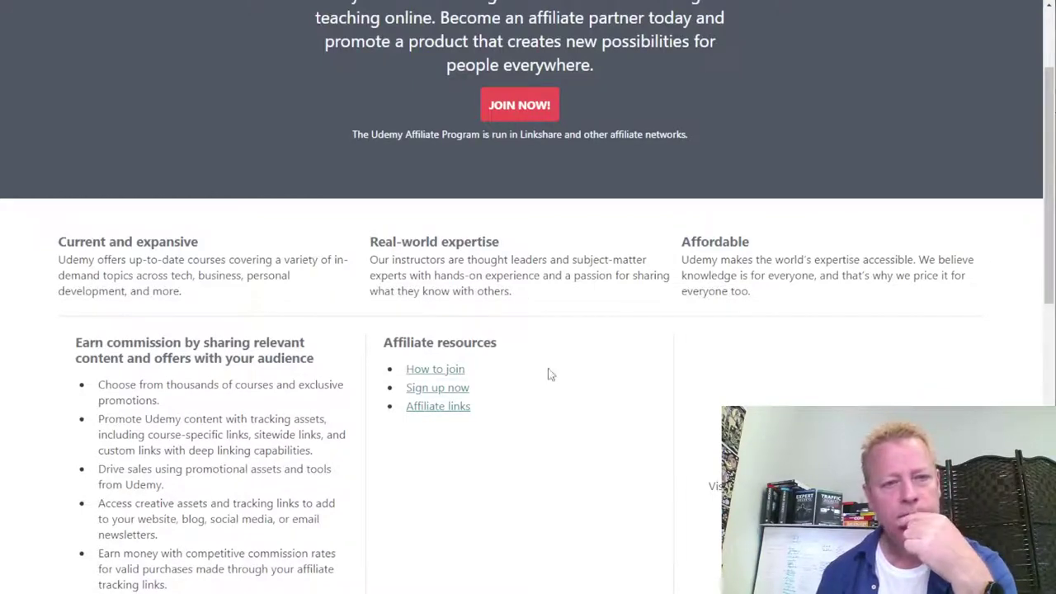
pyautogui.scroll(2, 544, 365)
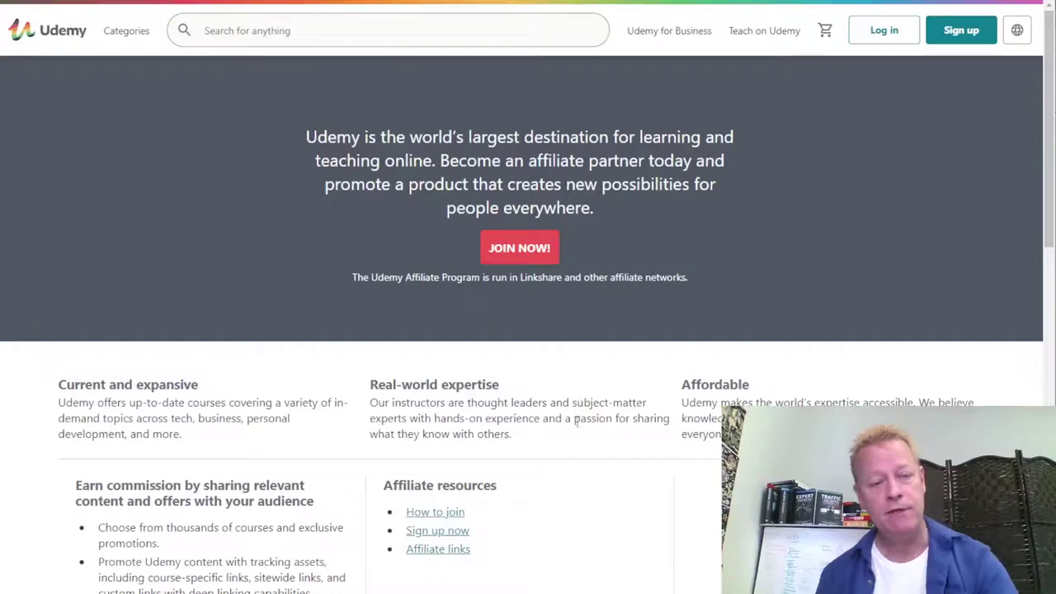
pyautogui.scroll(-1, 497, 538)
pyautogui.scroll(-4, 498, 538)
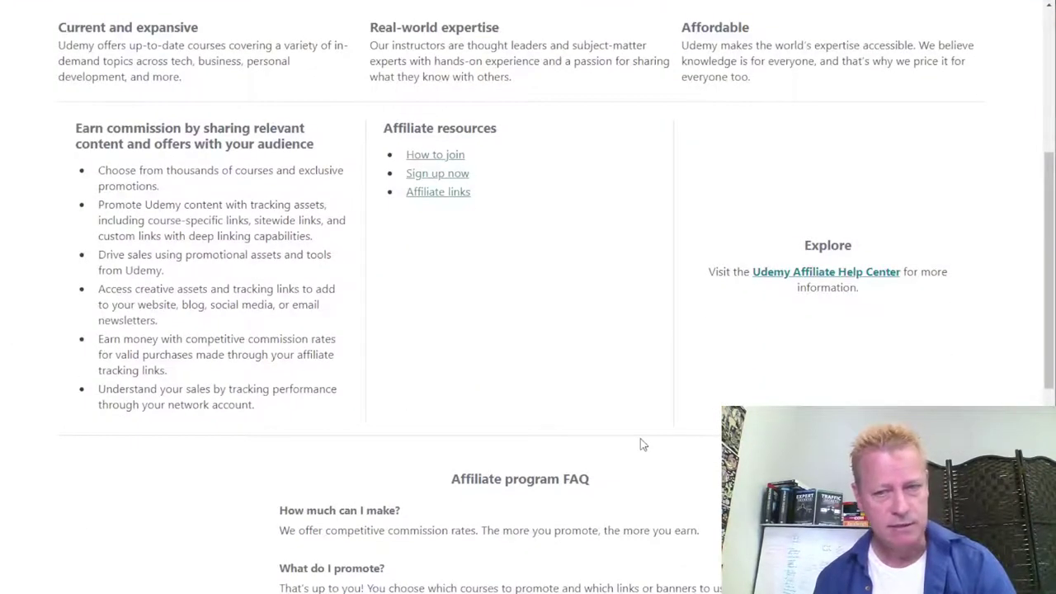
pyautogui.scroll(-5, 643, 445)
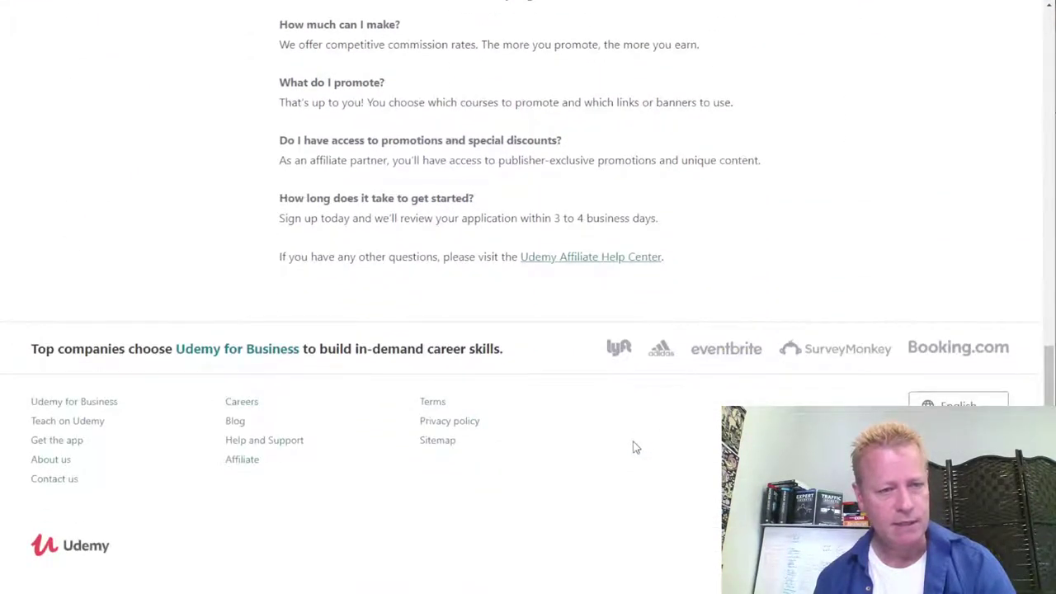
pyautogui.scroll(5, 614, 443)
pyautogui.scroll(-2, 363, 483)
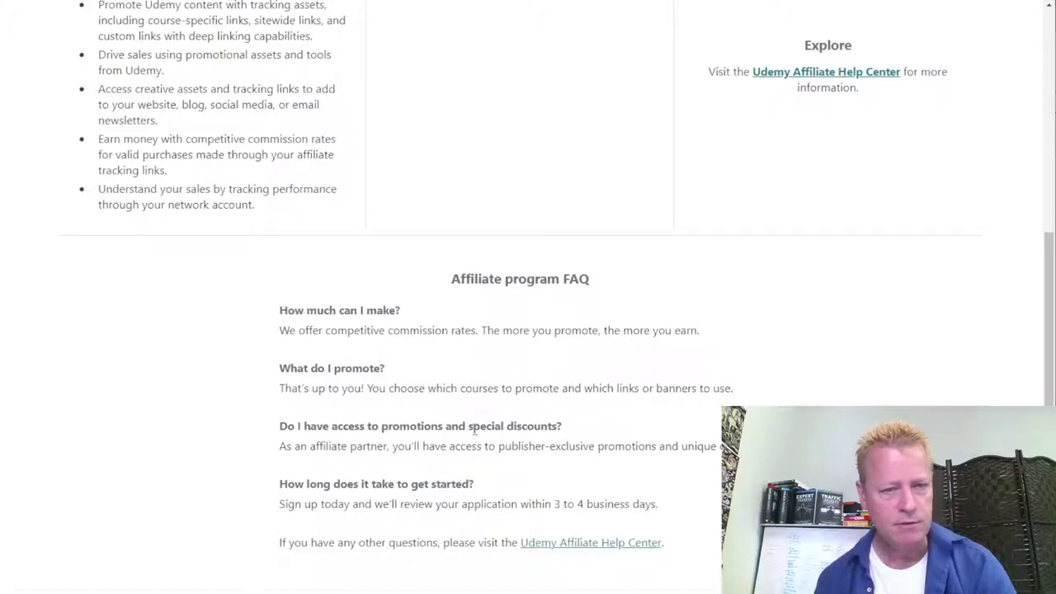
pyautogui.scroll(-1, 474, 428)
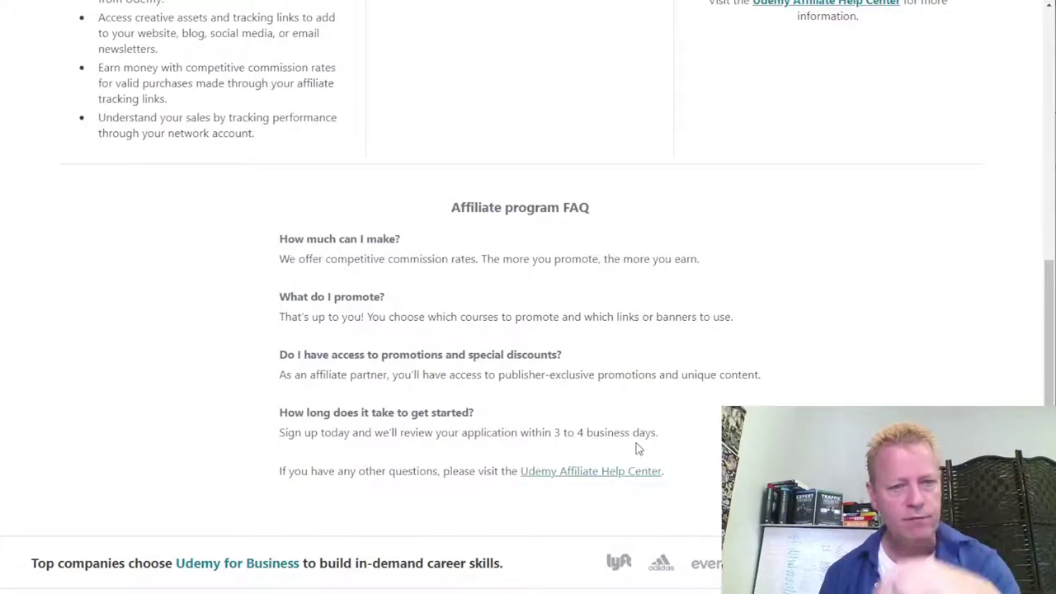
pyautogui.scroll(-3, 634, 448)
pyautogui.scroll(3, 633, 445)
# - Back in notes.txt, add the heading '3- Affiliate program' below the cost section
pyautogui.hotkey('alt', 'Tab')
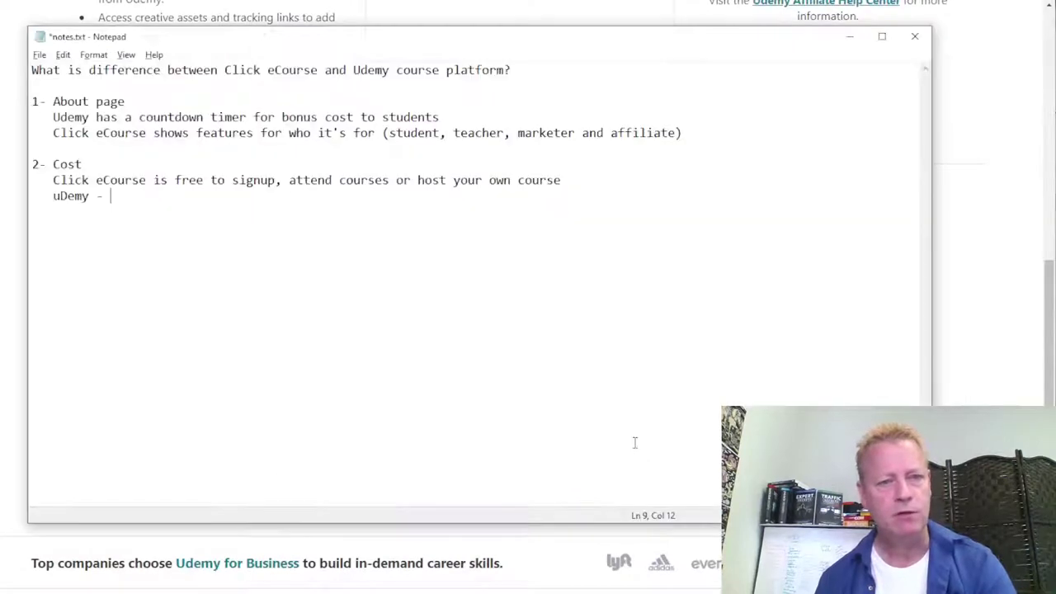
pyautogui.press('Return')
pyautogui.press('Return')
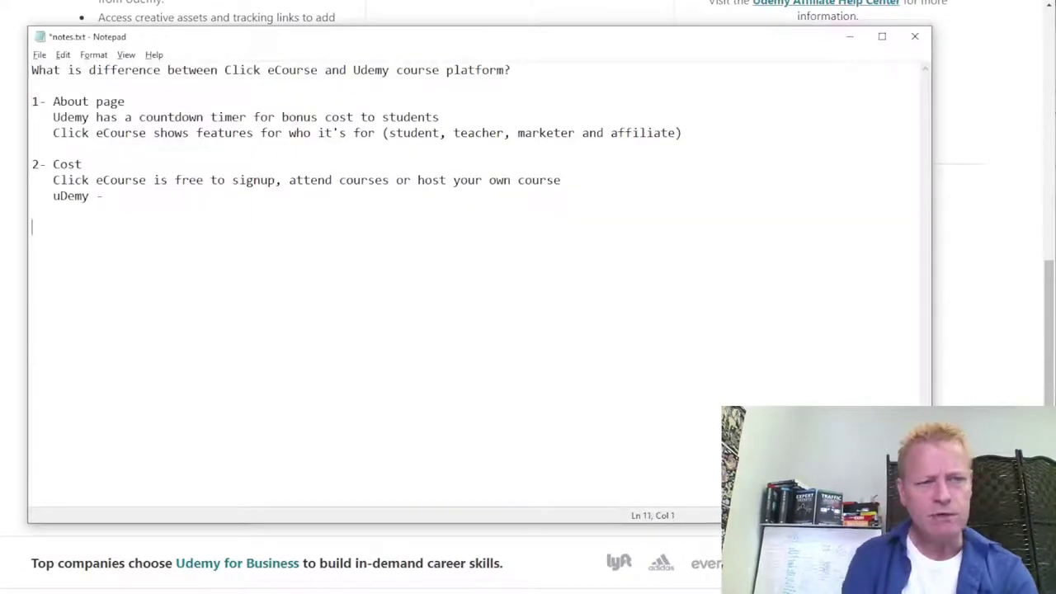
pyautogui.write('3- A')
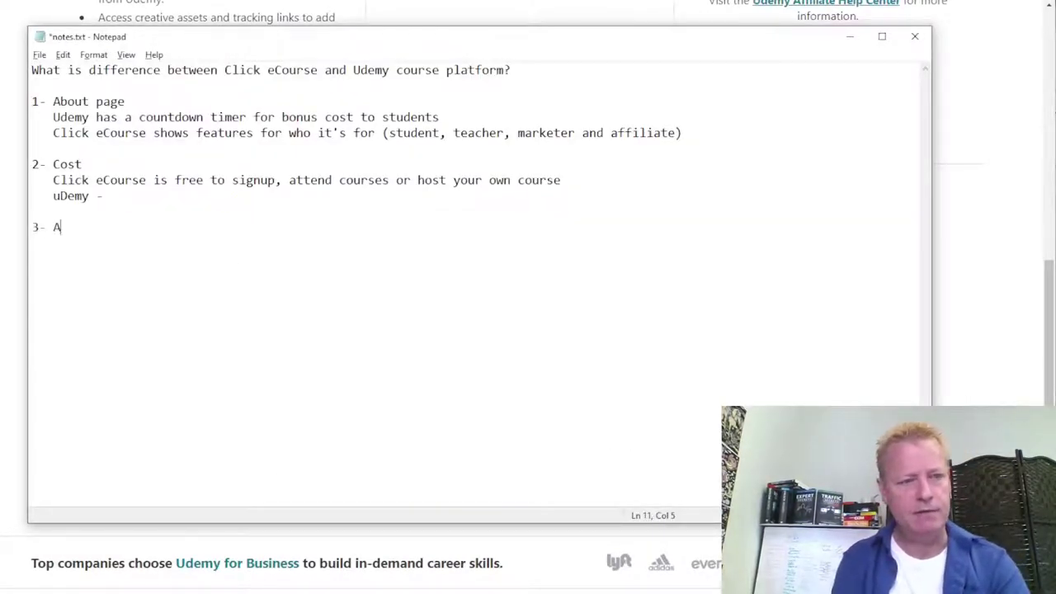
pyautogui.write('ffilite pr')
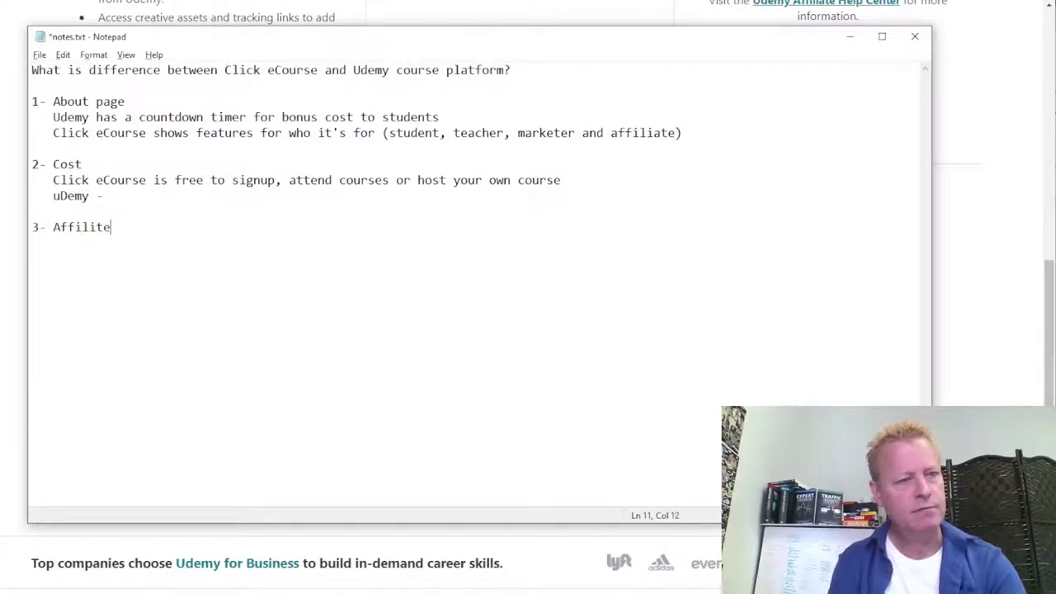
pyautogui.press('BackSpace')
pyautogui.press('BackSpace')
pyautogui.press('BackSpace')
pyautogui.press('BackSpace')
pyautogui.press('BackSpace')
pyautogui.write('ate pro')
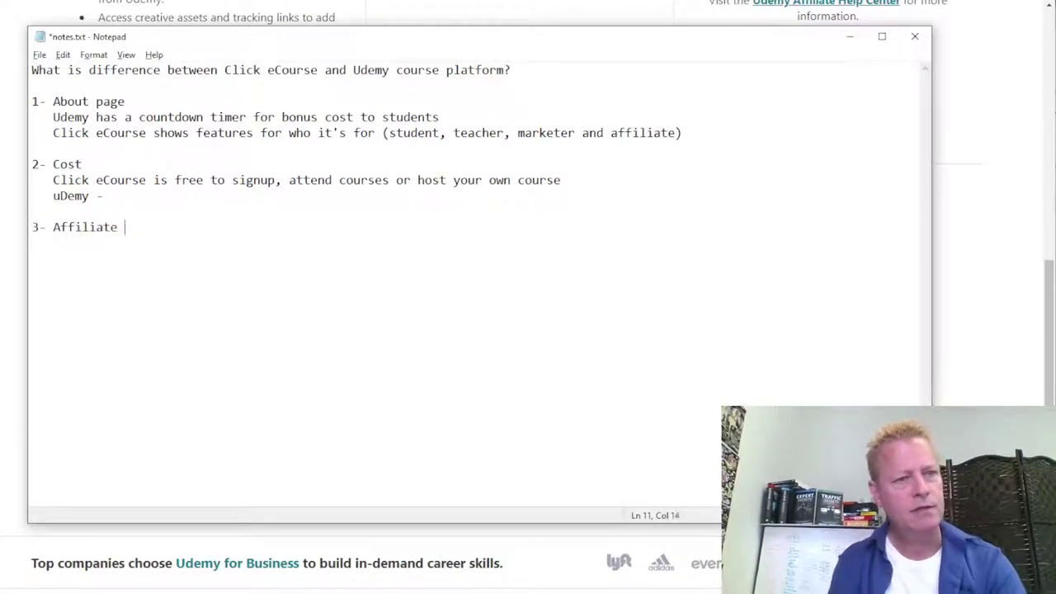
pyautogui.write('gram')
pyautogui.press('Return')
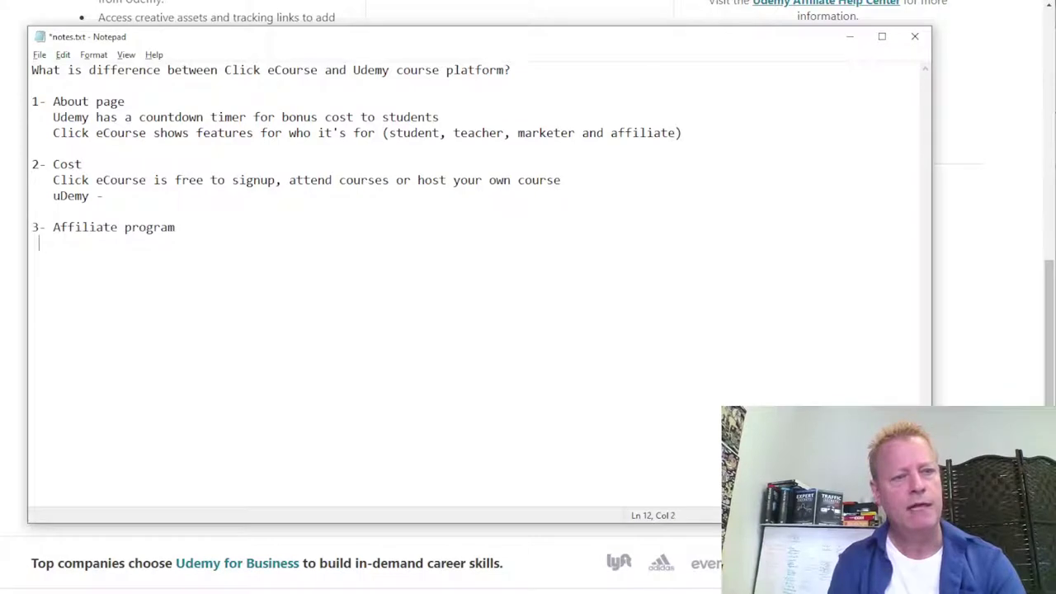
# - Note Click eCourse's free affiliate signup, platform referrals and teacher-set course referral sales; begin a Udemy line
pyautogui.write('Click')
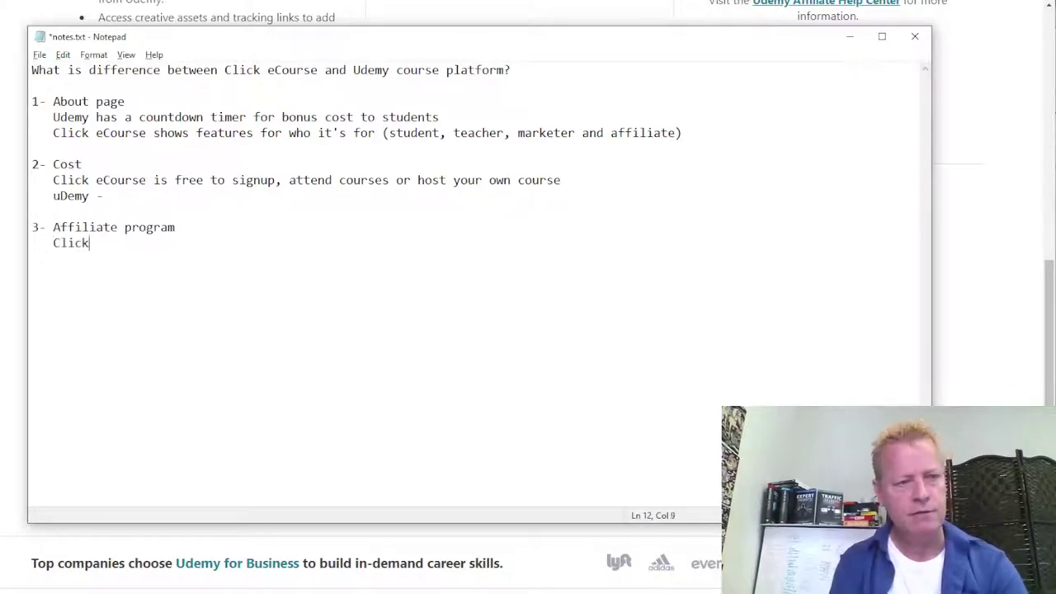
pyautogui.write(' eCourse - ')
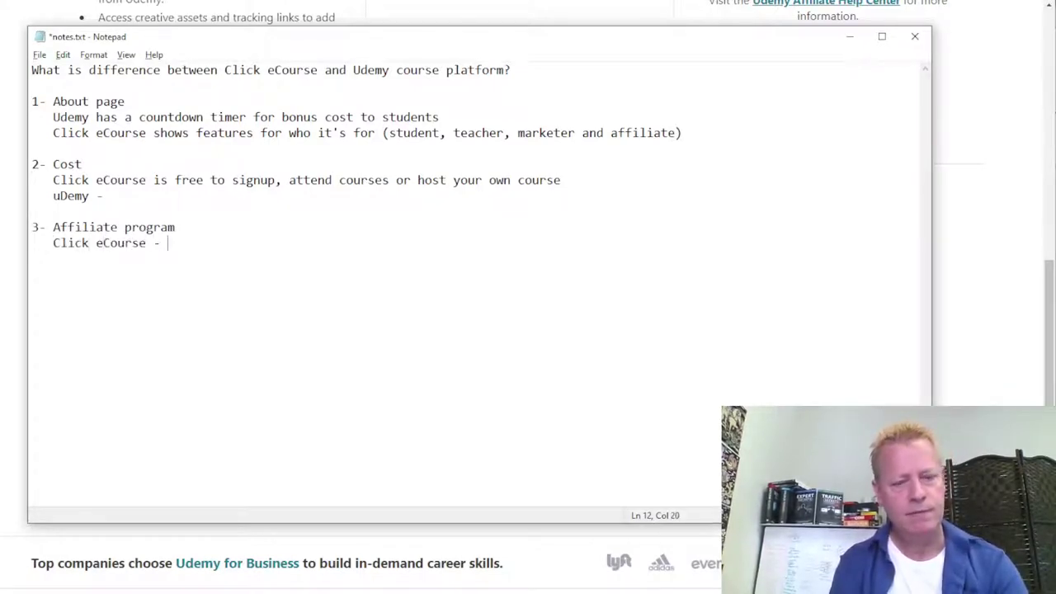
pyautogui.write("it's free to")
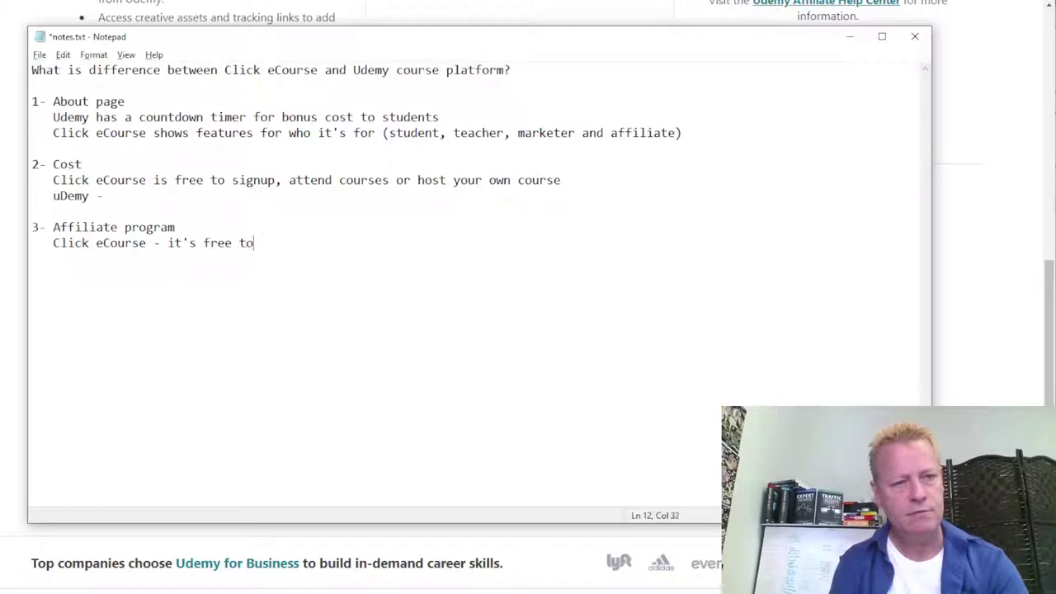
pyautogui.write(' become affiliate')
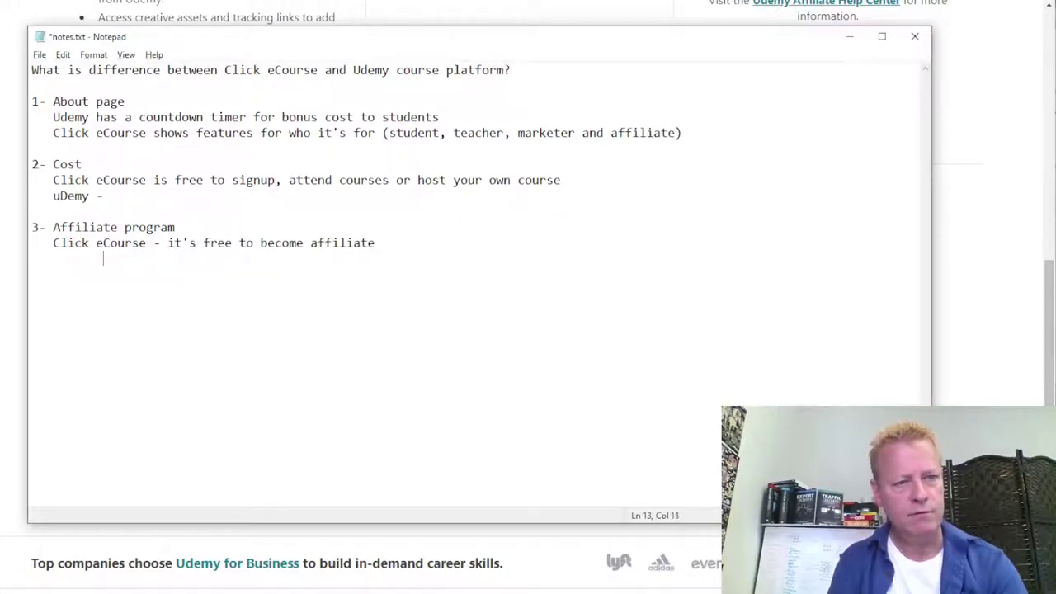
pyautogui.write('ea')
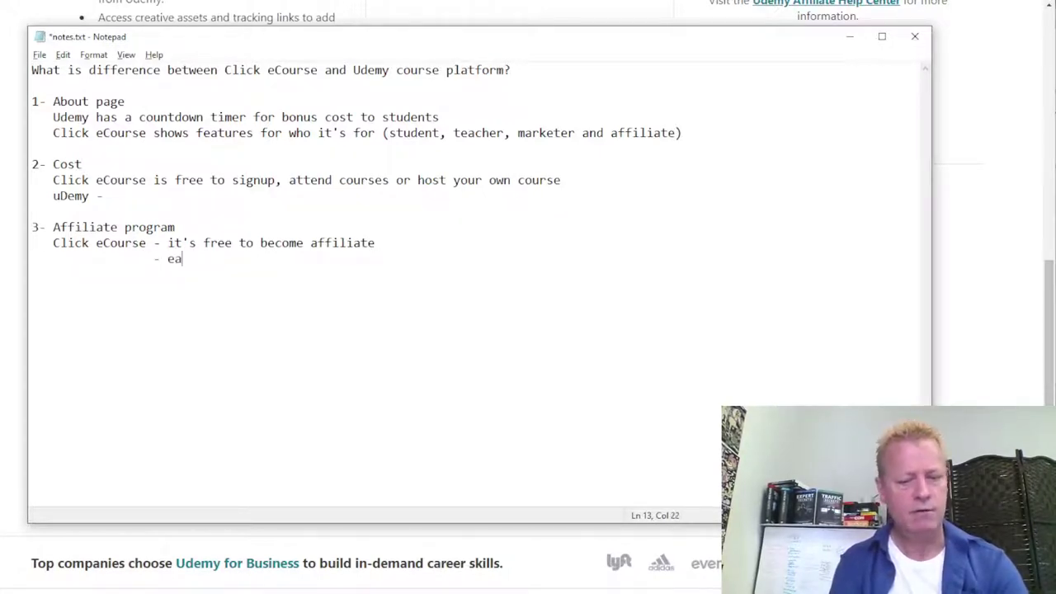
pyautogui.write('rn o')
pyautogui.write('n commi')
pyautogui.press('BackSpace')
pyautogui.press('BackSpace')
pyautogui.press('BackSpace')
pyautogui.press('BackSpace')
pyautogui.press('BackSpace')
pyautogui.write('pl')
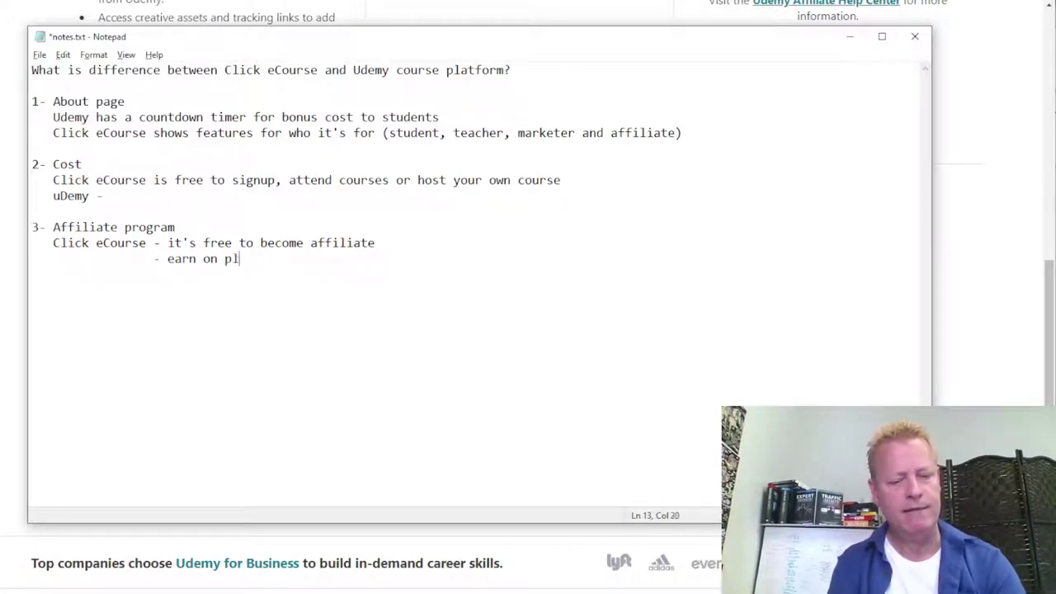
pyautogui.write('atform refereal')
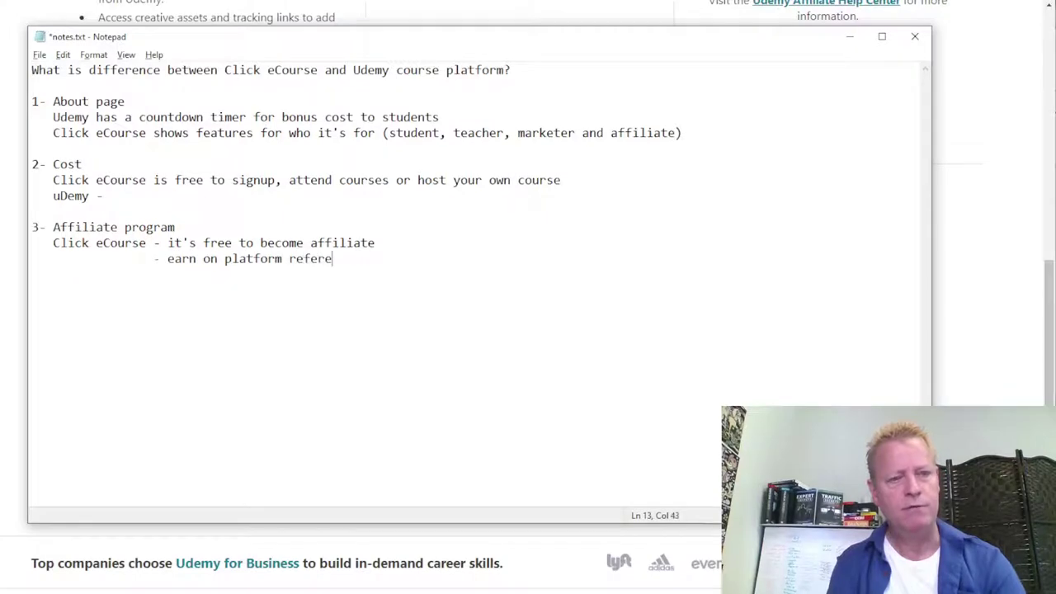
pyautogui.press('BackSpace')
pyautogui.press('BackSpace')
pyautogui.press('BackSpace')
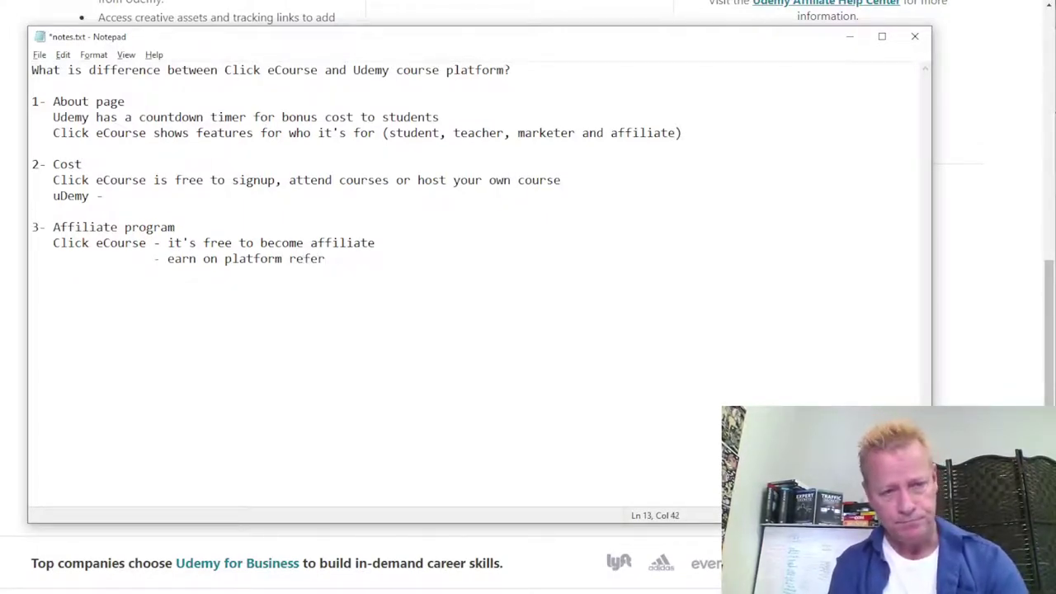
pyautogui.write('als')
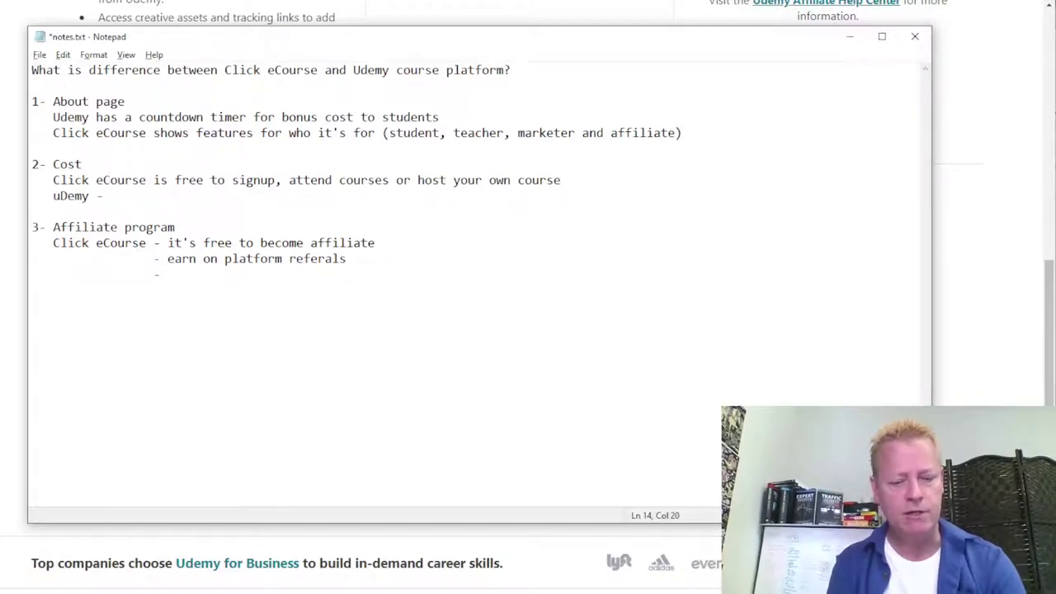
pyautogui.write('earn on course')
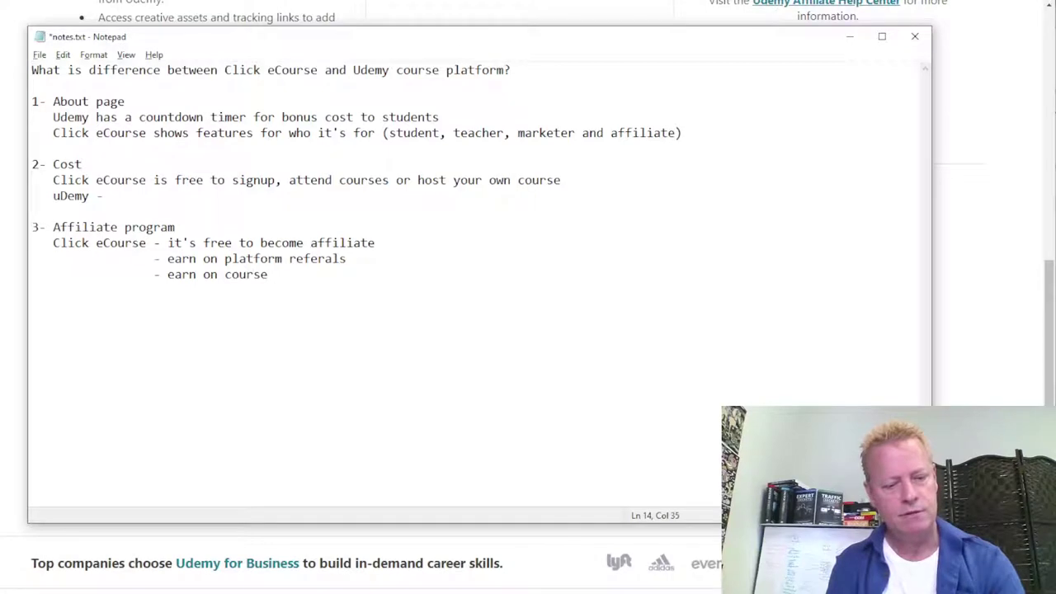
pyautogui.write('referal sales (per')
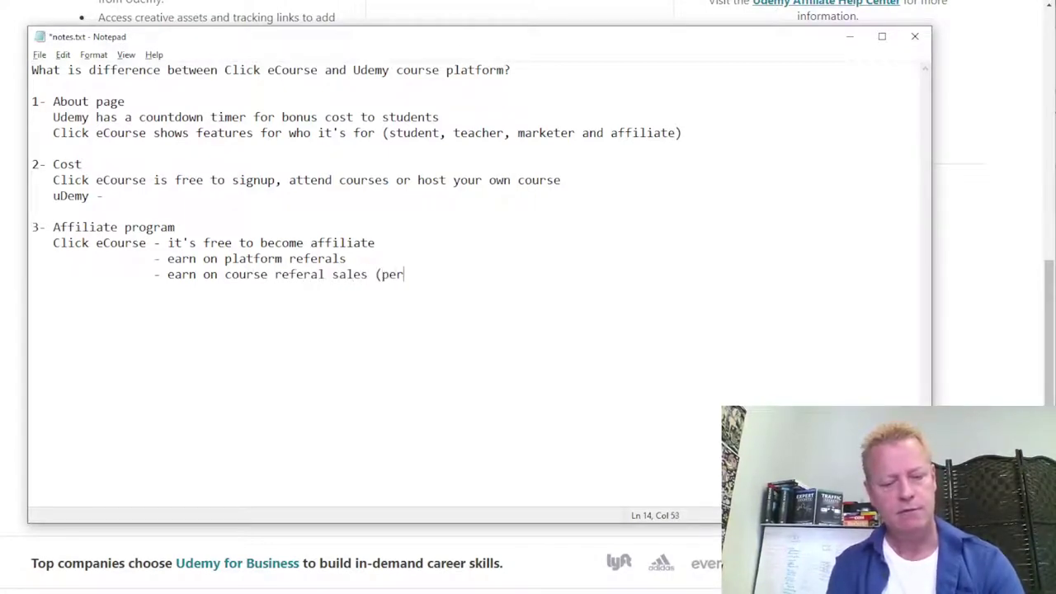
pyautogui.write('cent is dev')
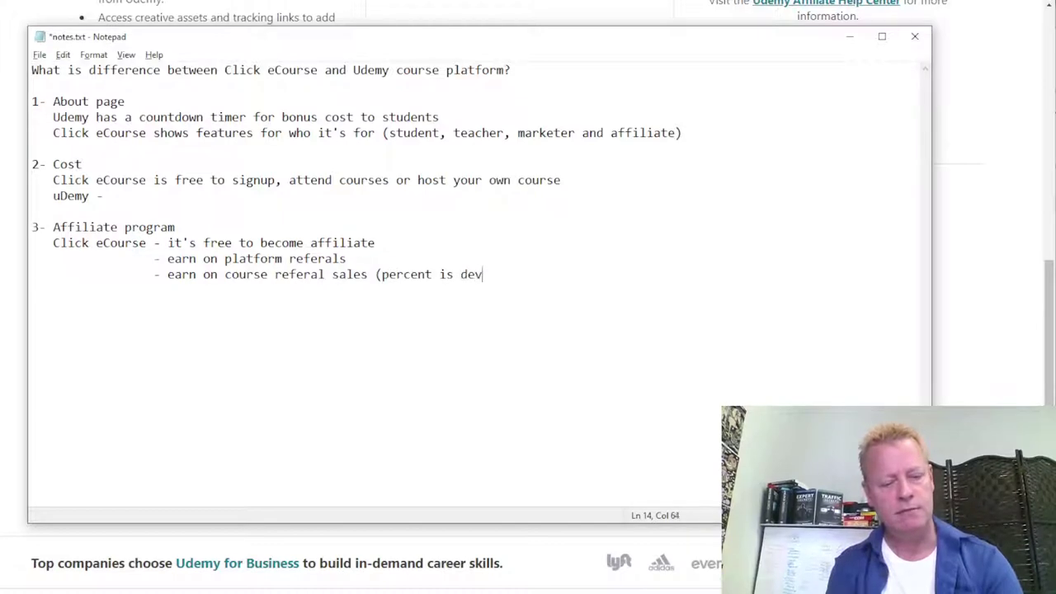
pyautogui.press('BackSpace')
pyautogui.write('cided by ')
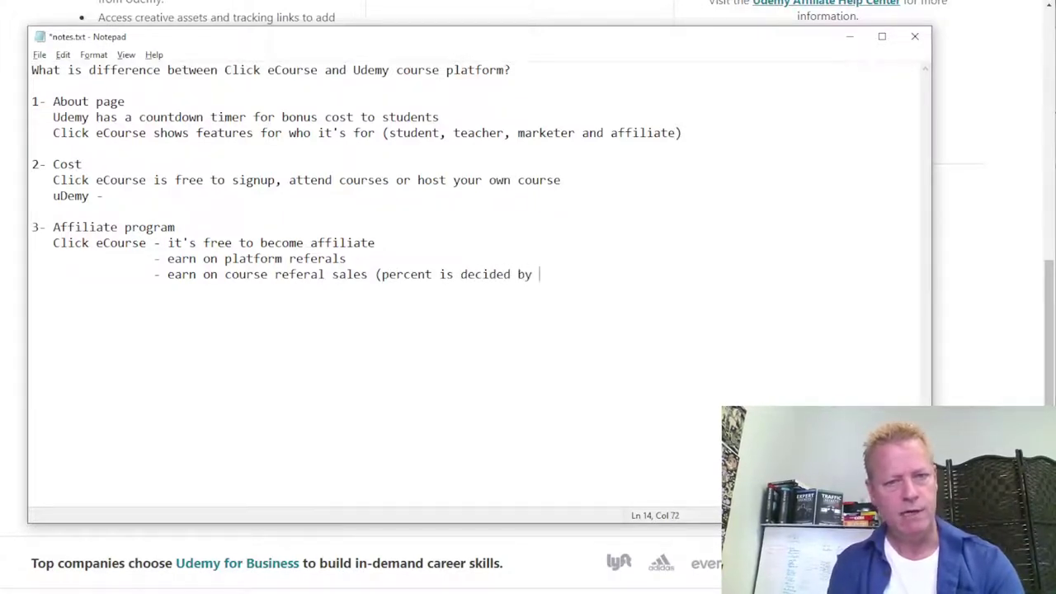
pyautogui.write('teacher)')
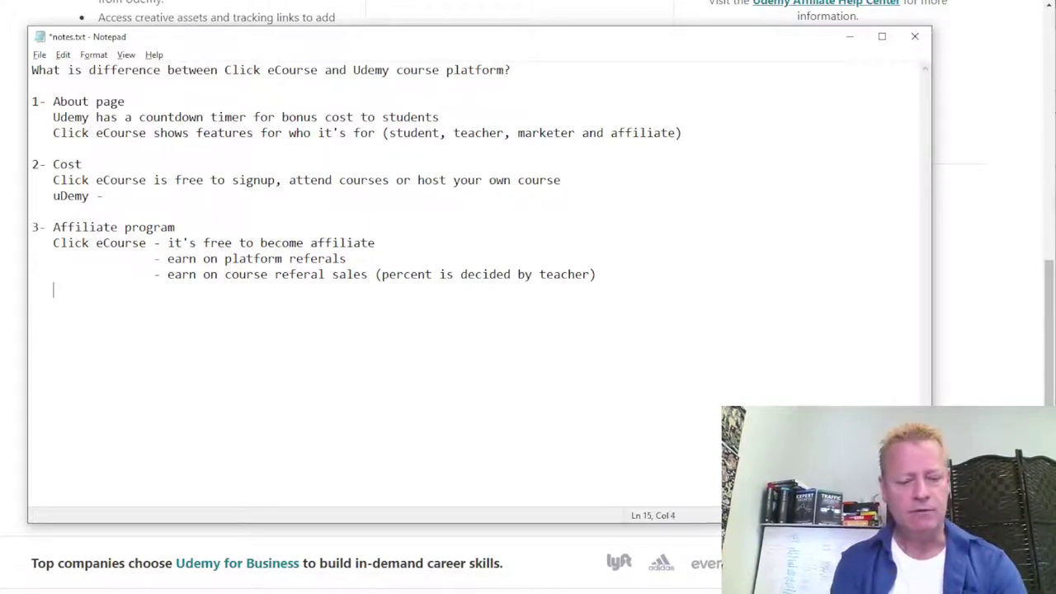
pyautogui.press('BackSpace')
pyautogui.write('Udemy')
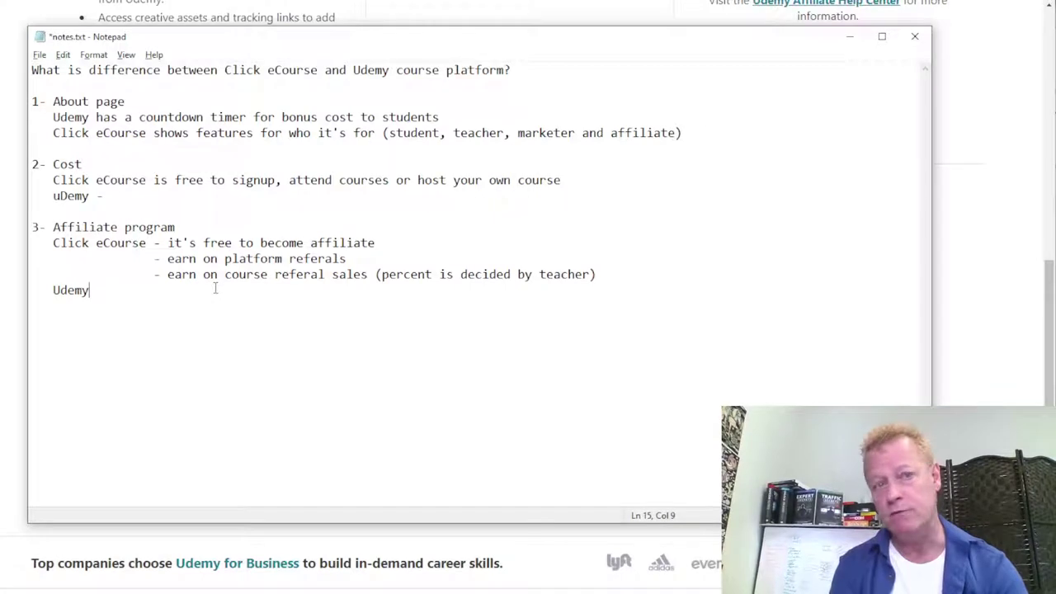
# - Complete the Udemy affiliate line: free but requires a request and a 3-day wait
pyautogui.write('- ')
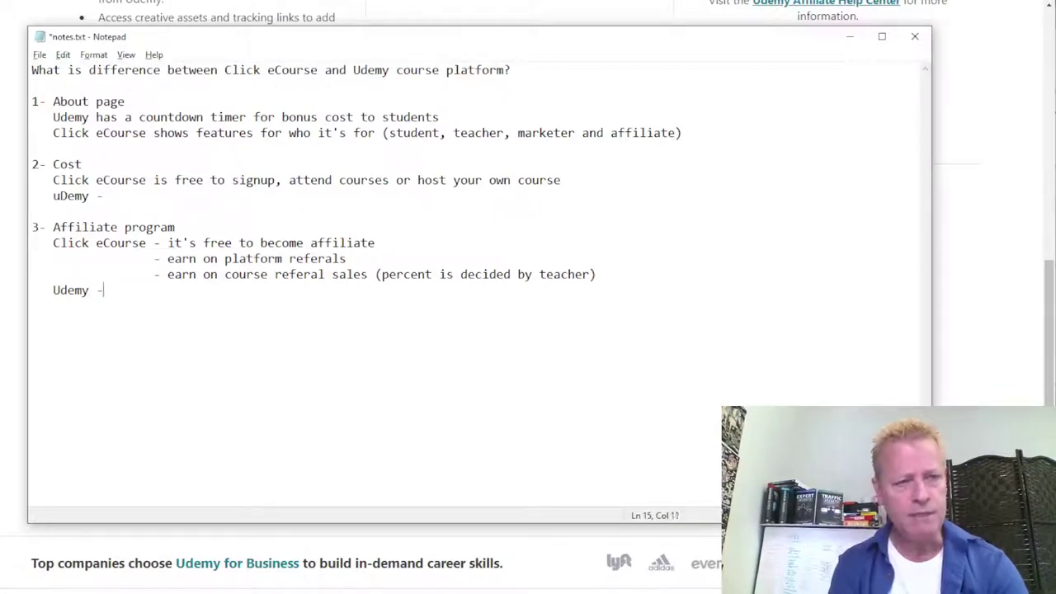
pyautogui.write("it's free")
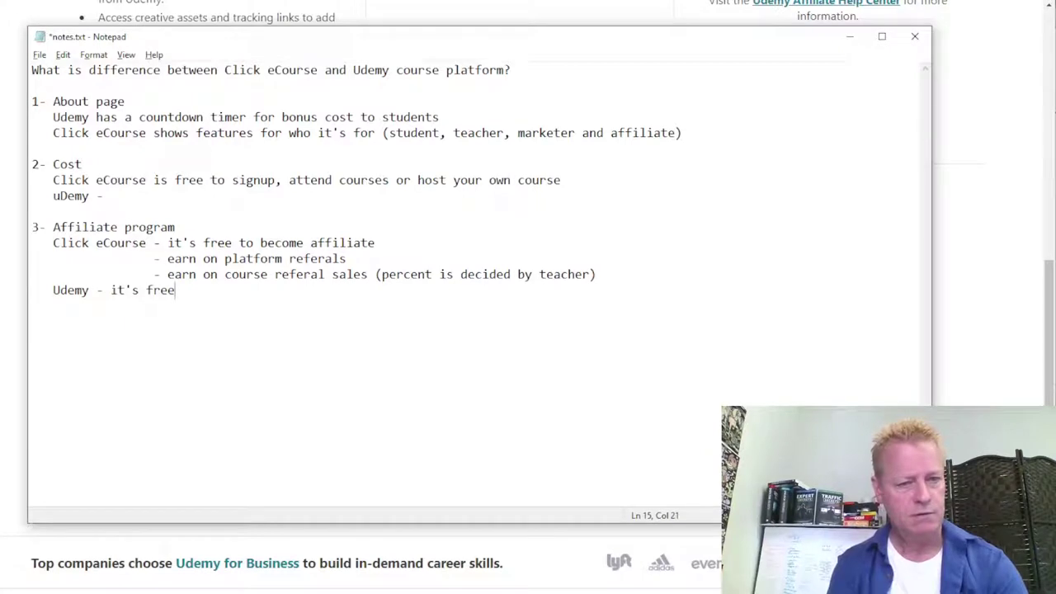
pyautogui.write(' but iss a')
pyautogui.press('BackSpace')
pyautogui.press('BackSpace')
pyautogui.press('BackSpace')
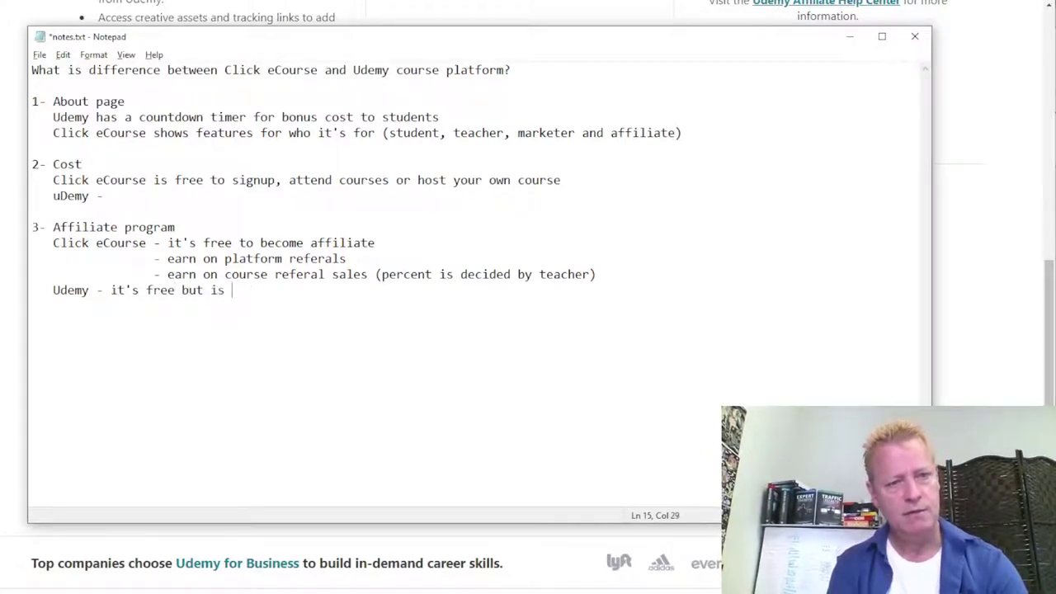
pyautogui.write('process to ')
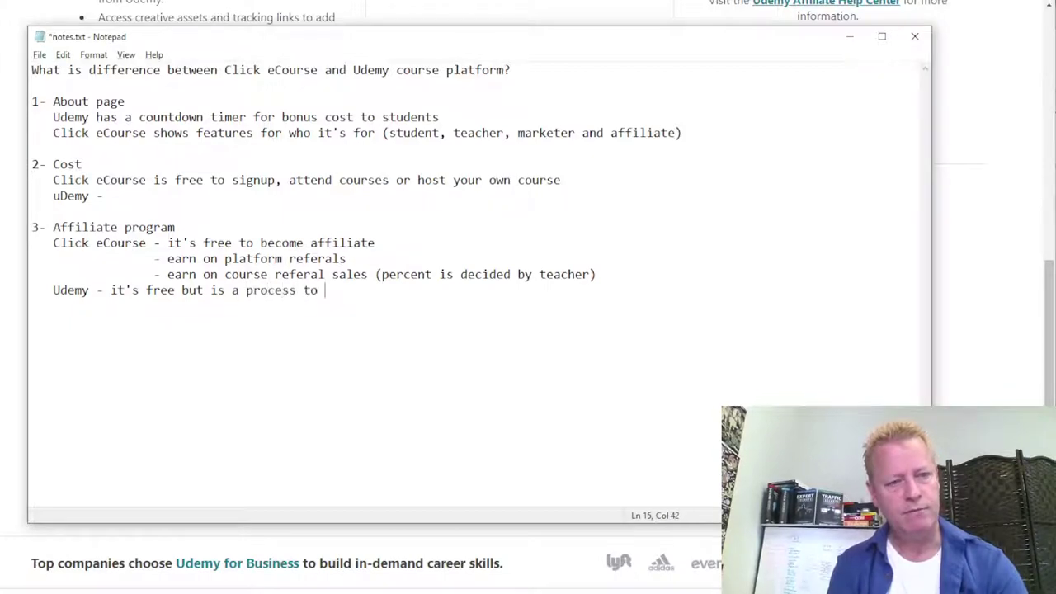
pyautogui.write('request it a')
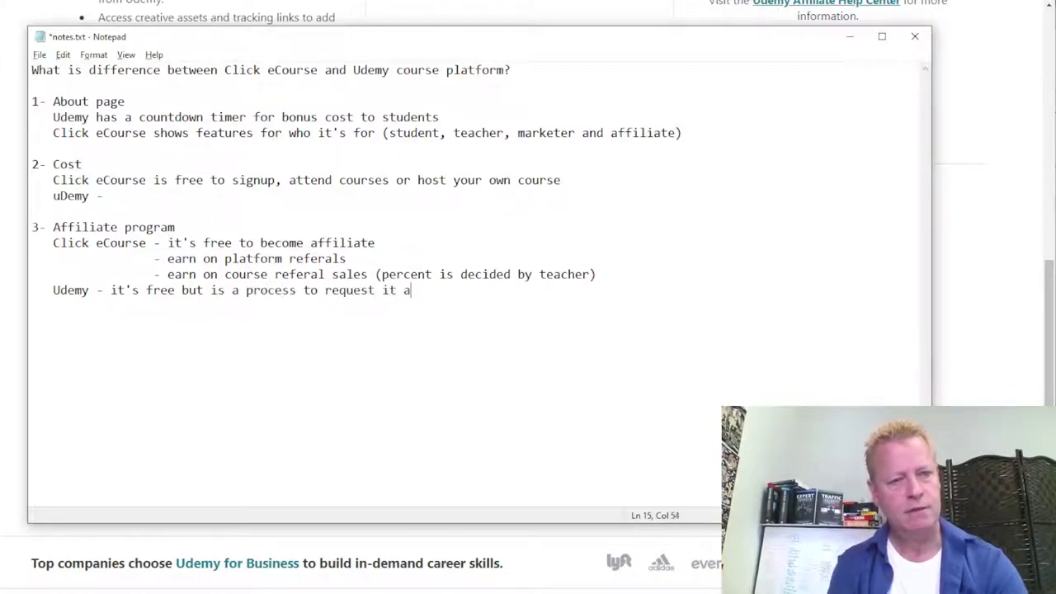
pyautogui.write('nd wait 3 days')
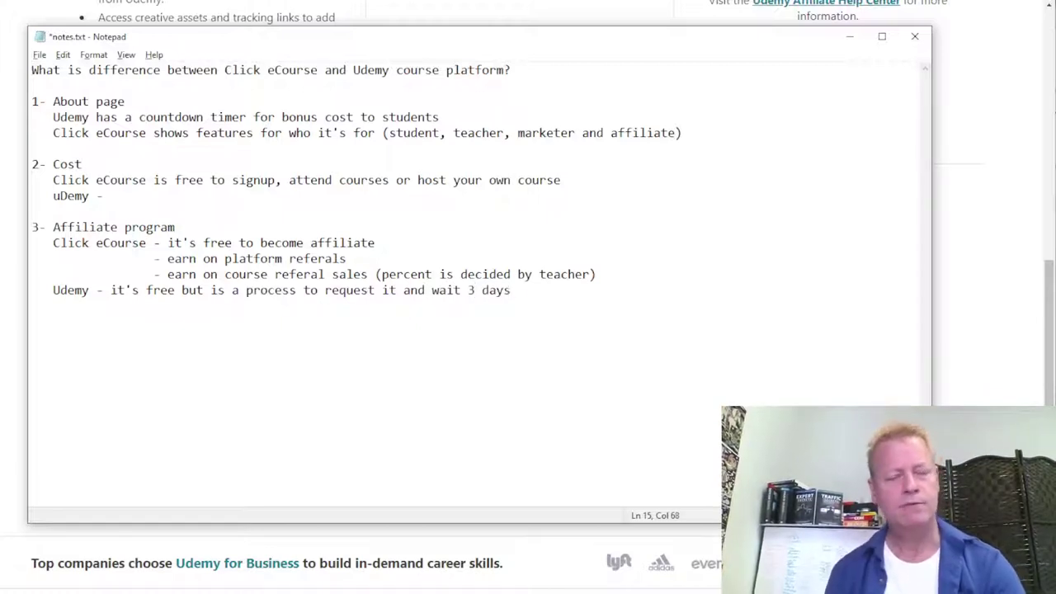
# - Extend the Click eCourse affiliate line with 'and is just entering info' and add a blank line
pyautogui.click(420, 241)
pyautogui.write('and is just')
pyautogui.press('BackSpace')
pyautogui.write('s just entering ind')
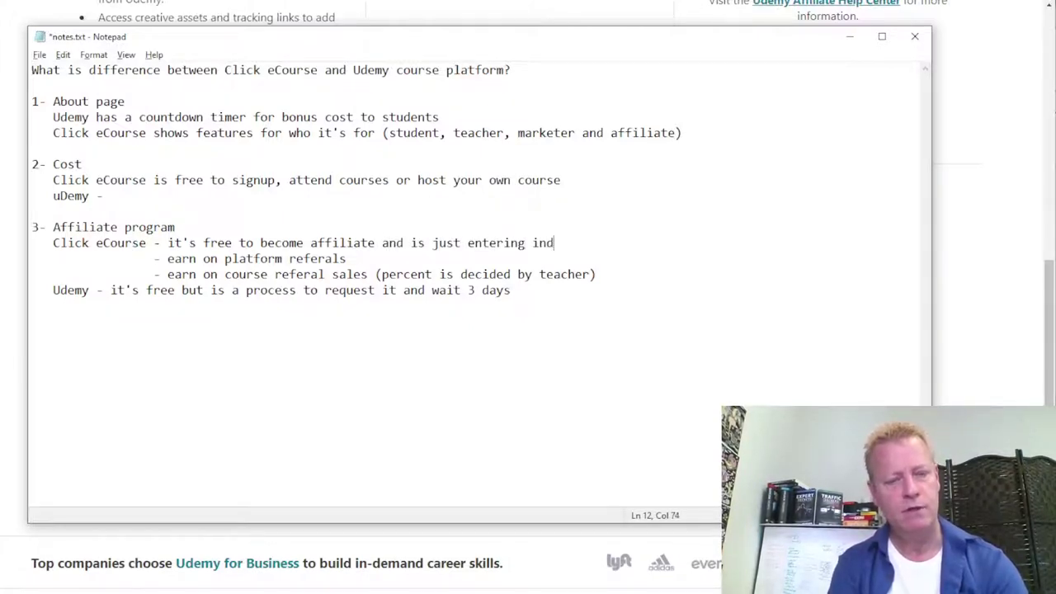
pyautogui.press('BackSpace')
pyautogui.write('fo')
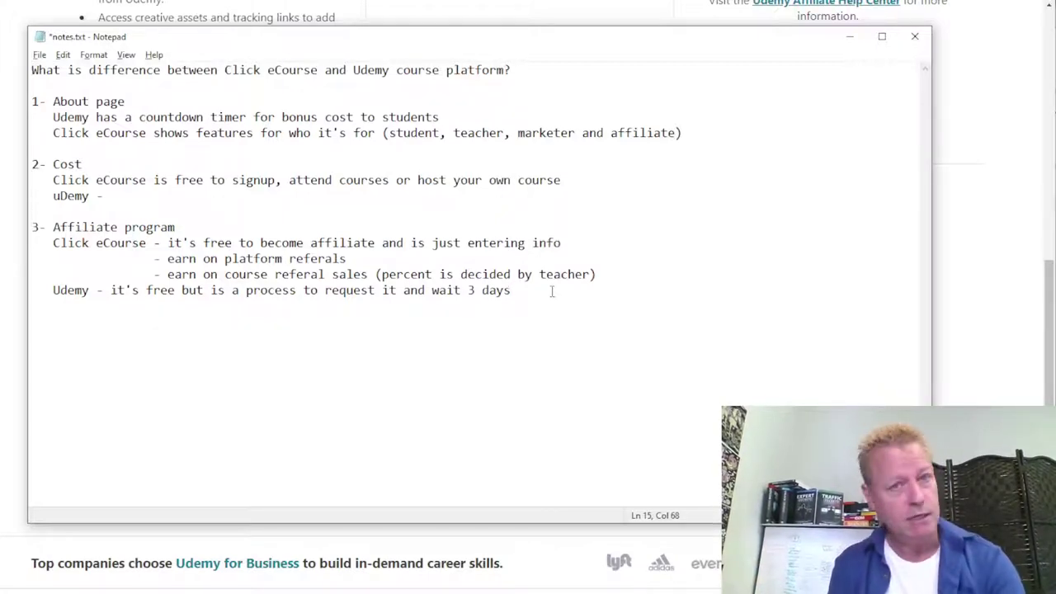
pyautogui.press('Return')
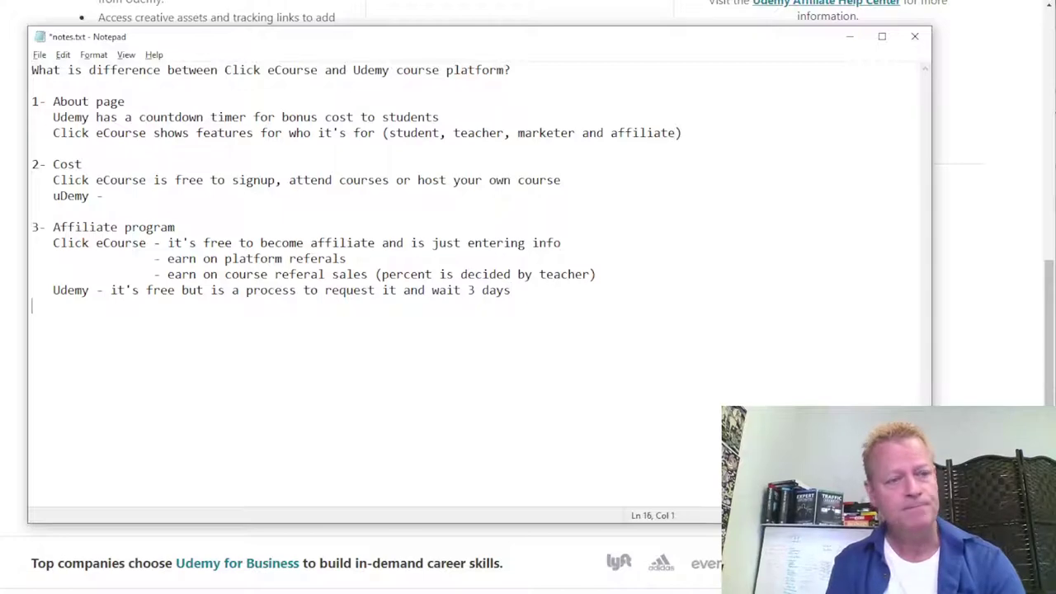
pyautogui.hotkey('alt', 'Tab')
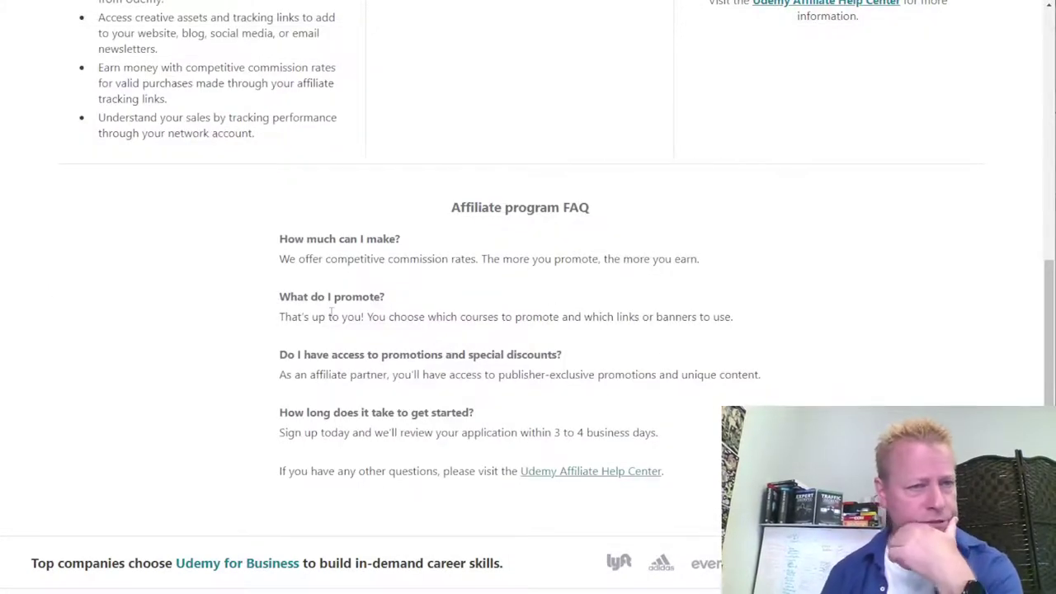
# - Scroll back to the top of the Udemy Affiliates page to reach 'Teach on Udemy'
pyautogui.scroll(4, 512, 326)
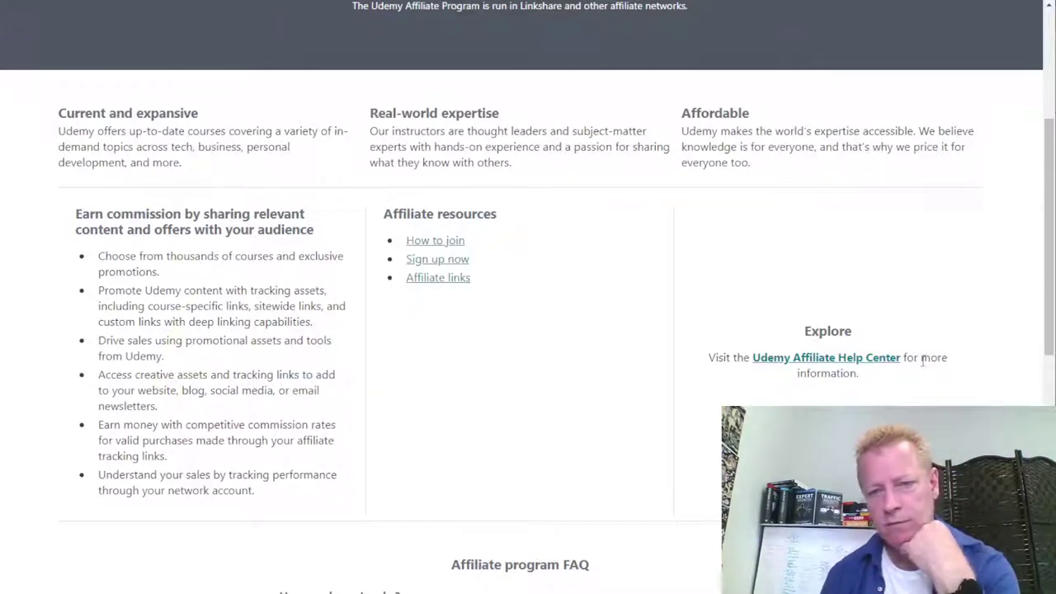
pyautogui.scroll(3, 749, 191)
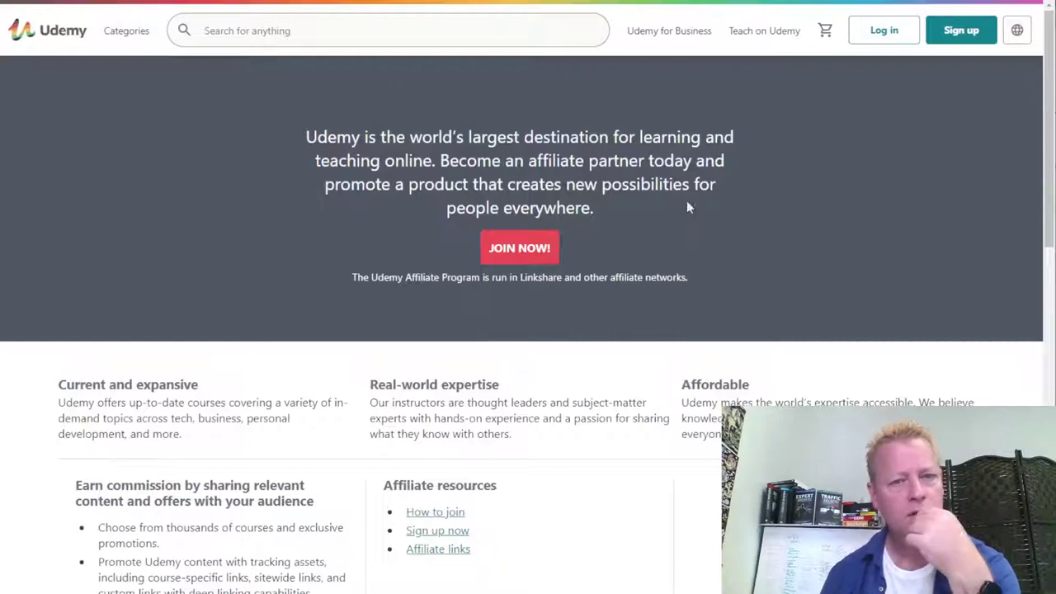
pyautogui.moveTo(757, 38)
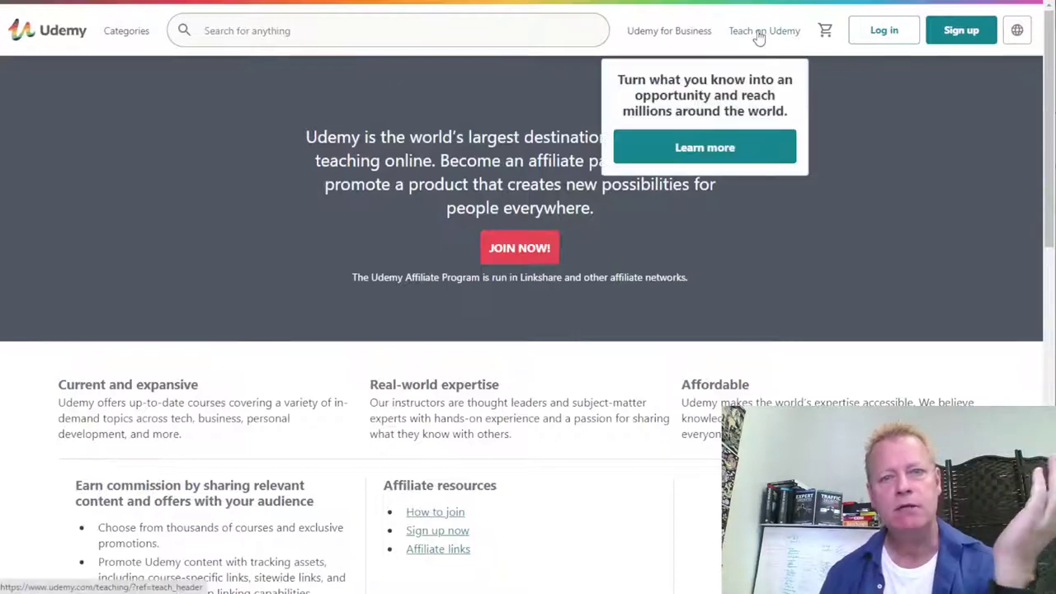
pyautogui.click(757, 35)
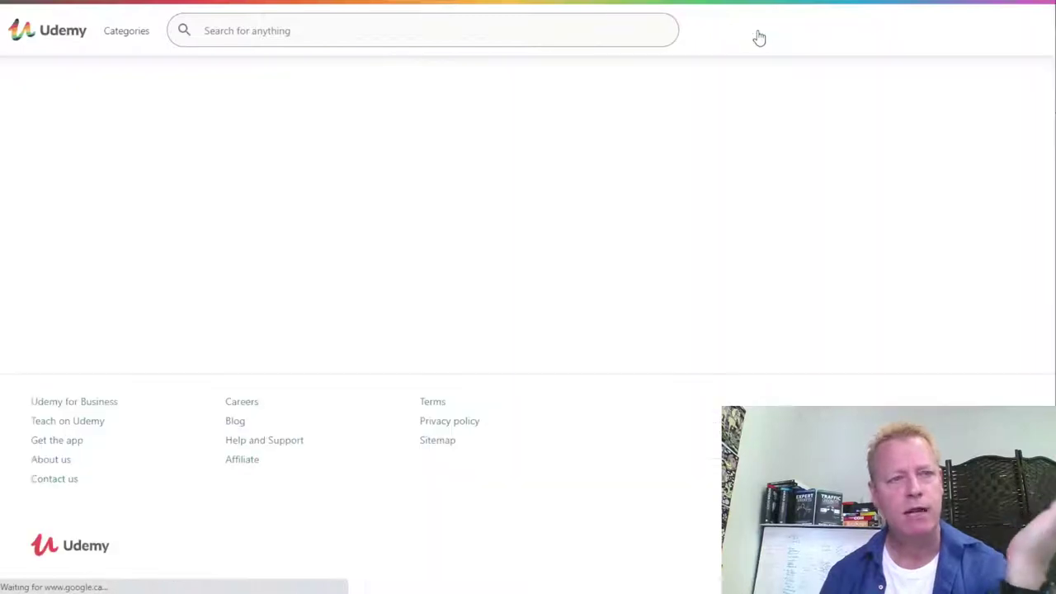
pyautogui.scroll(-4, 404, 455)
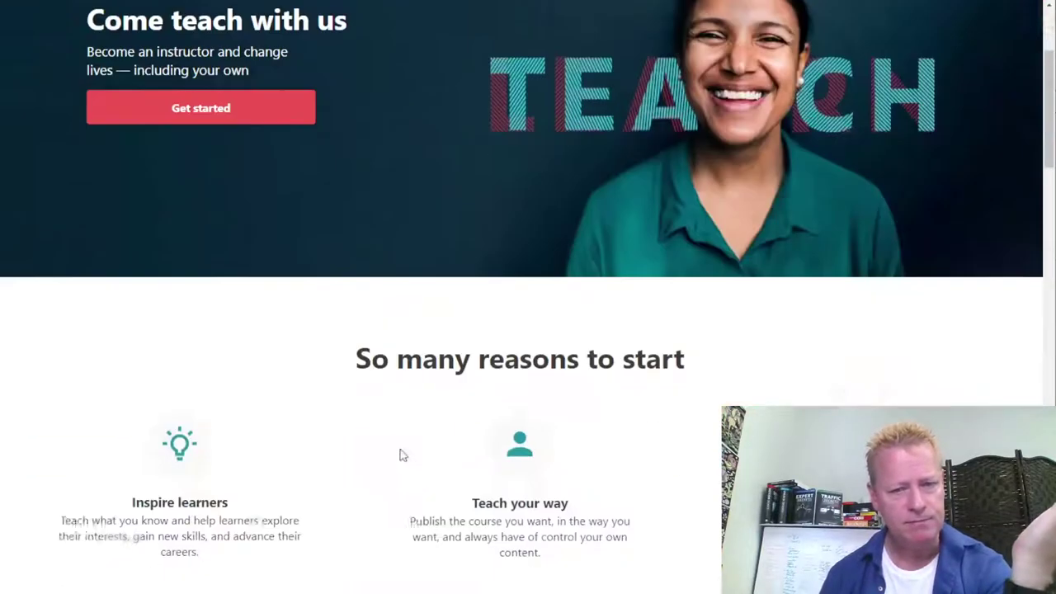
pyautogui.scroll(-7, 382, 478)
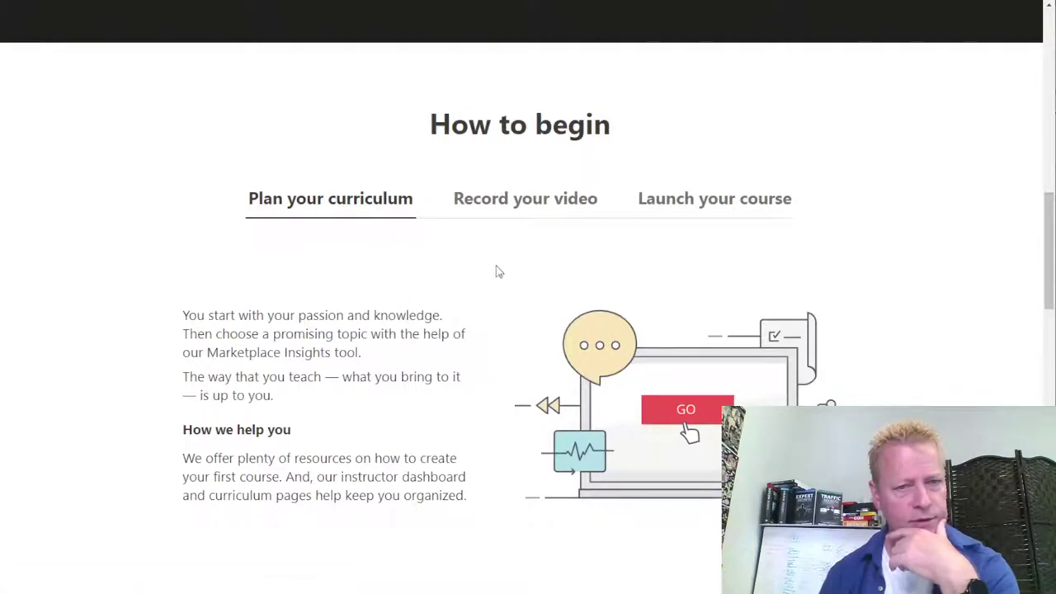
pyautogui.scroll(-7, 335, 420)
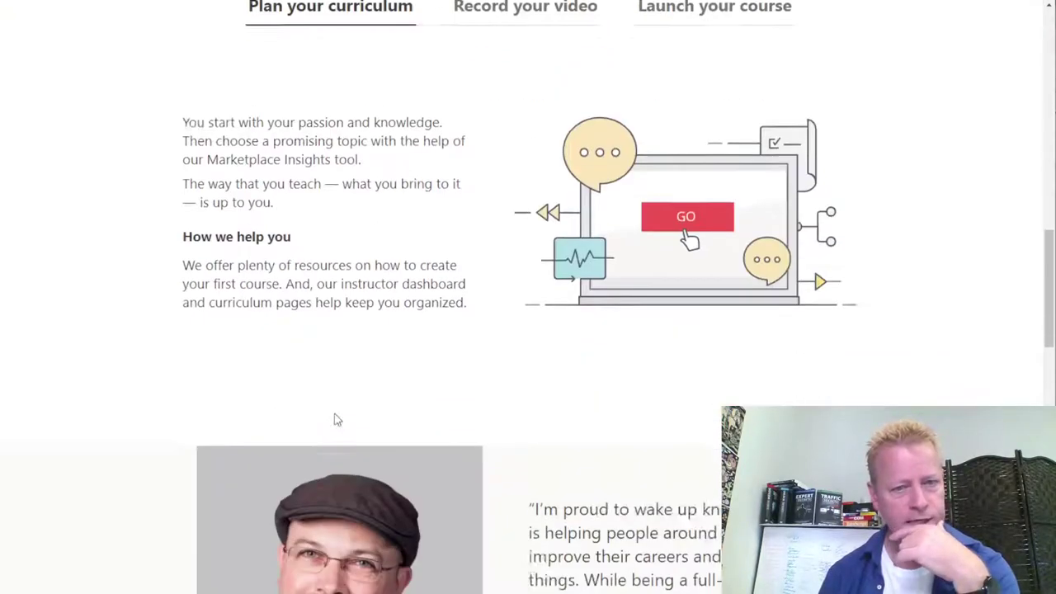
pyautogui.scroll(-10, 638, 402)
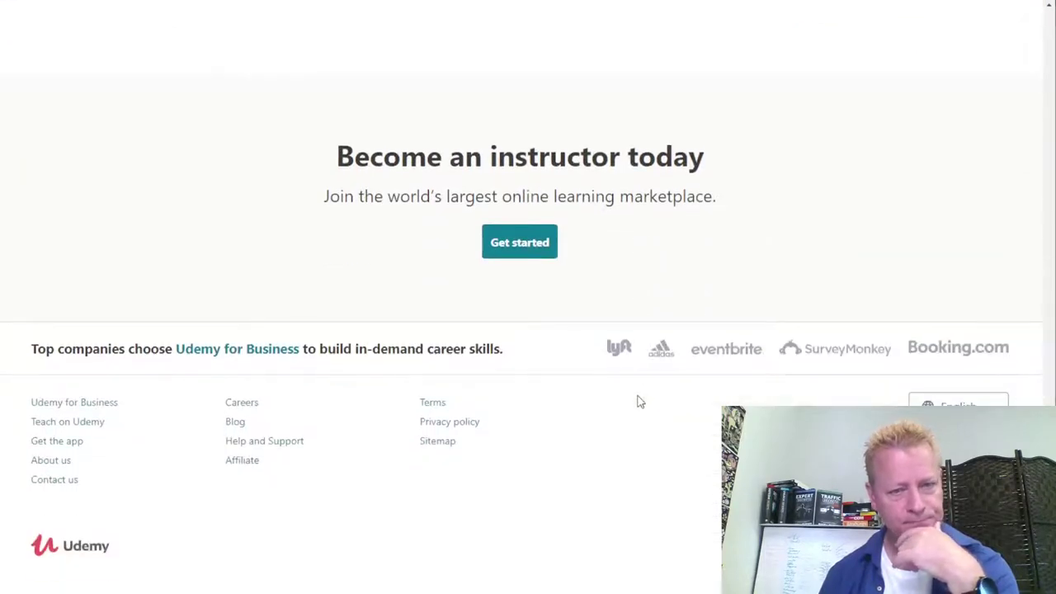
pyautogui.scroll(15, 638, 402)
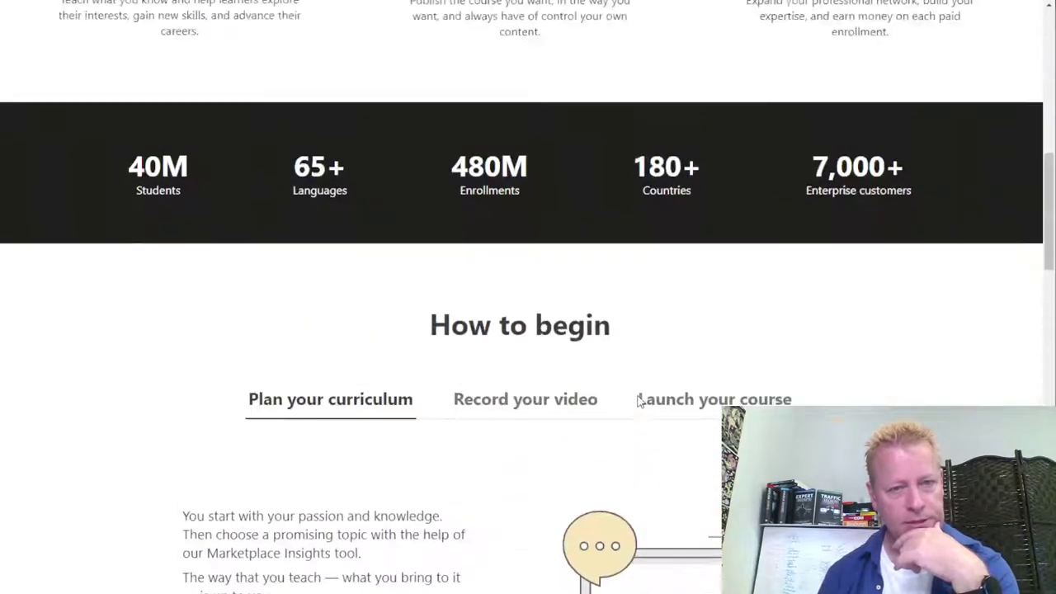
pyautogui.scroll(6, 638, 402)
pyautogui.scroll(-13, 638, 402)
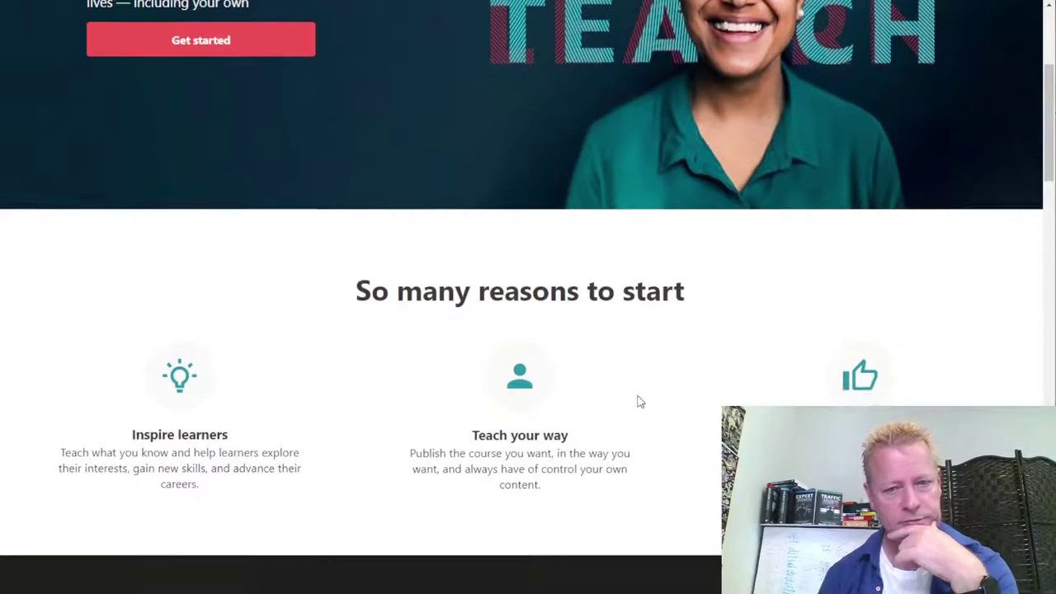
pyautogui.scroll(-10, 652, 458)
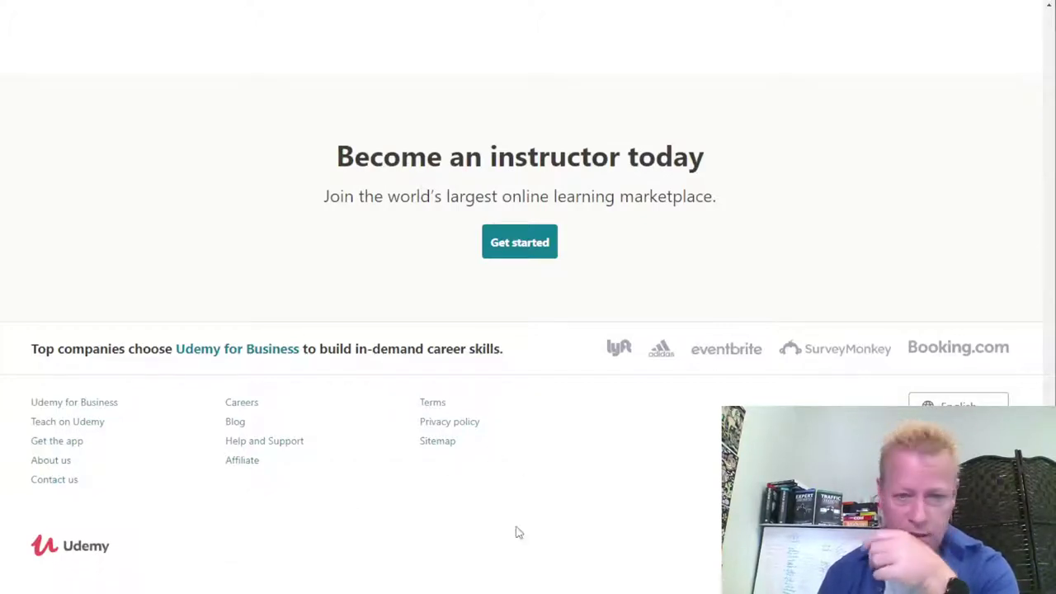
pyautogui.scroll(8, 624, 550)
pyautogui.scroll(10, 625, 550)
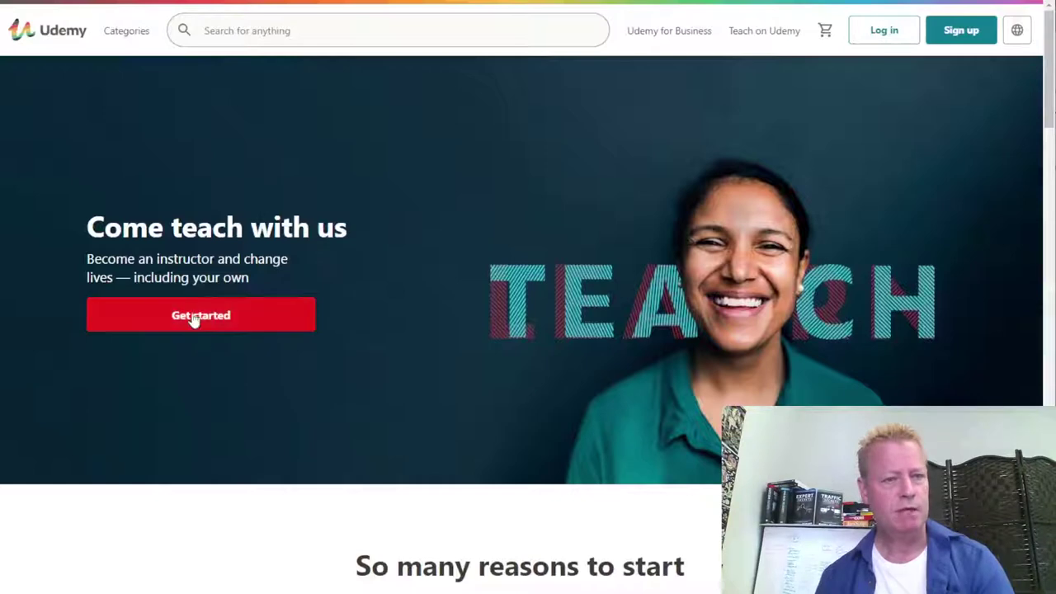
pyautogui.click(225, 329)
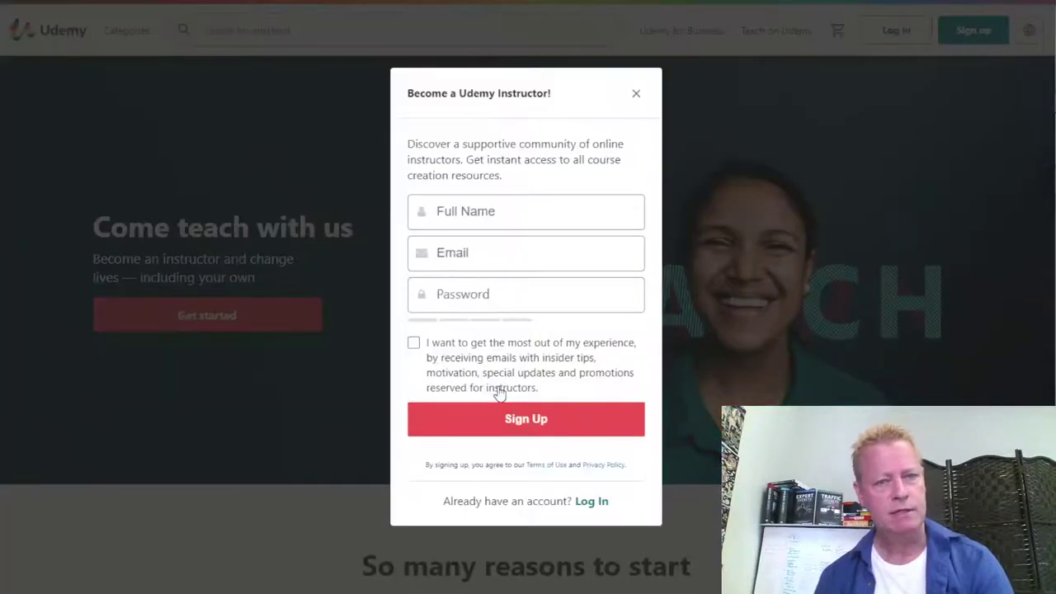
# - Log in to Udemy with the first Google account through Continue with Google
pyautogui.click(592, 502)
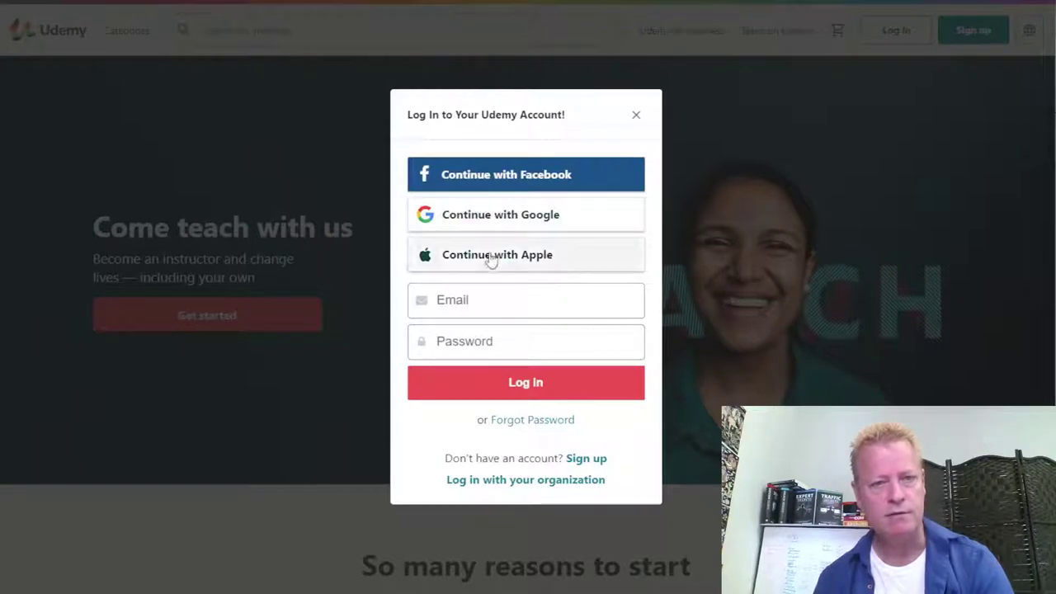
pyautogui.click(502, 221)
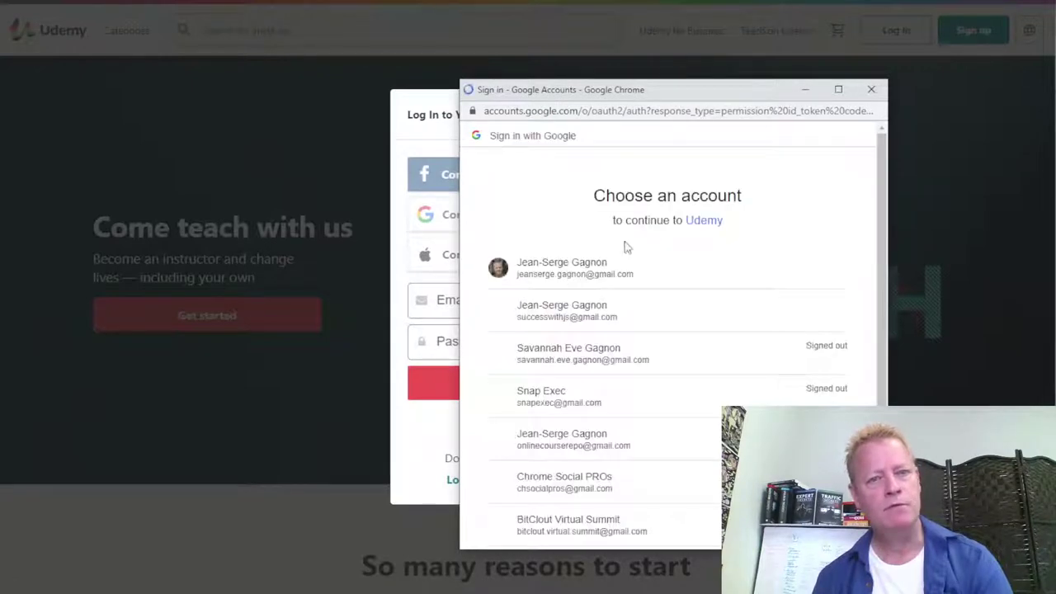
pyautogui.moveTo(570, 274); pyautogui.dragTo(570, 261)
pyautogui.click(689, 285)
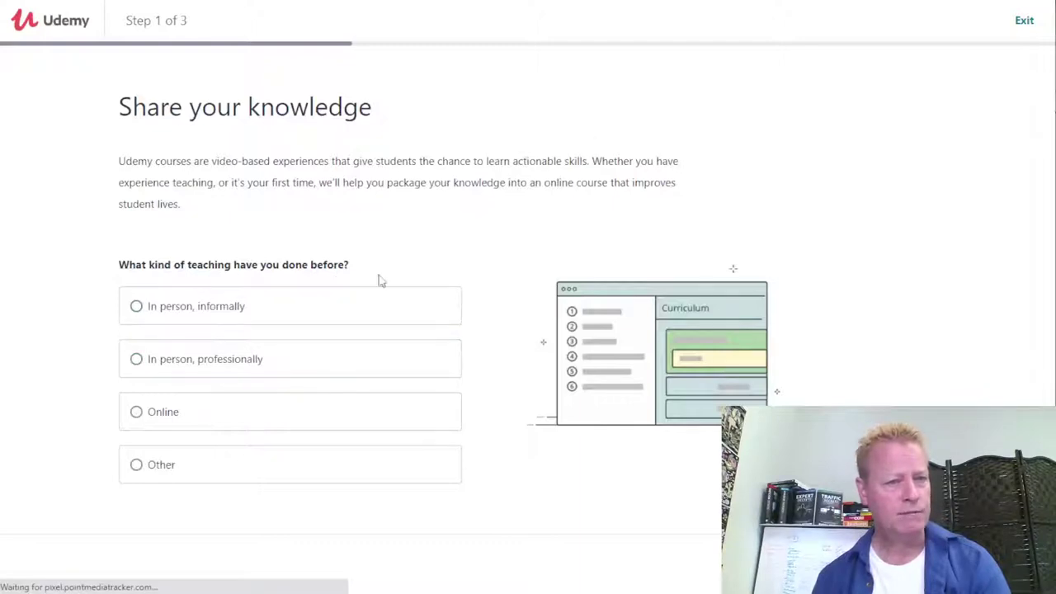
# - Answer onboarding: previously taught Online, videos ready to upload, a small following
pyautogui.click(139, 416)
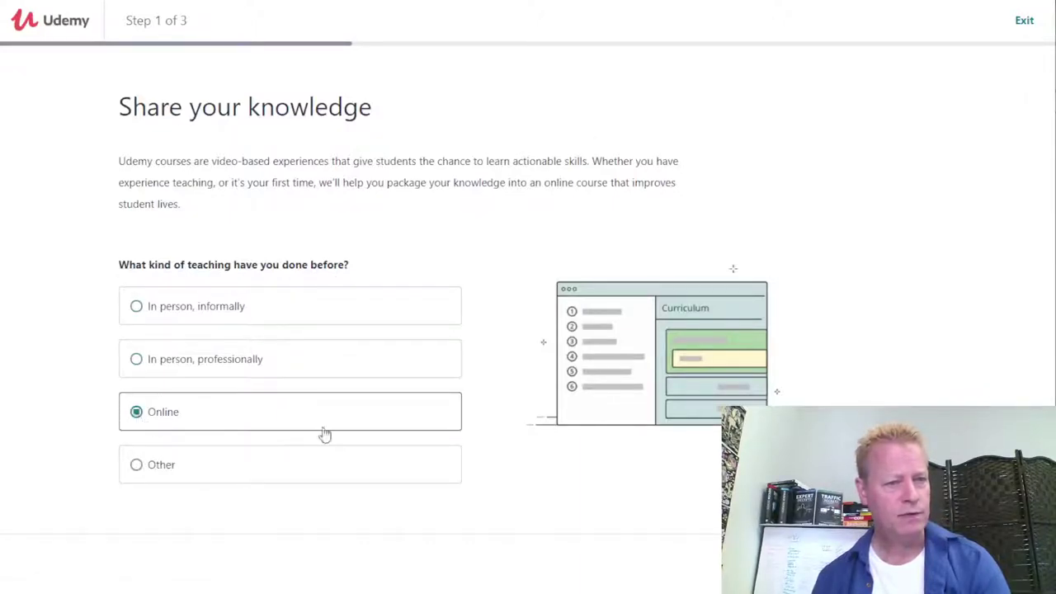
pyautogui.click(982, 564)
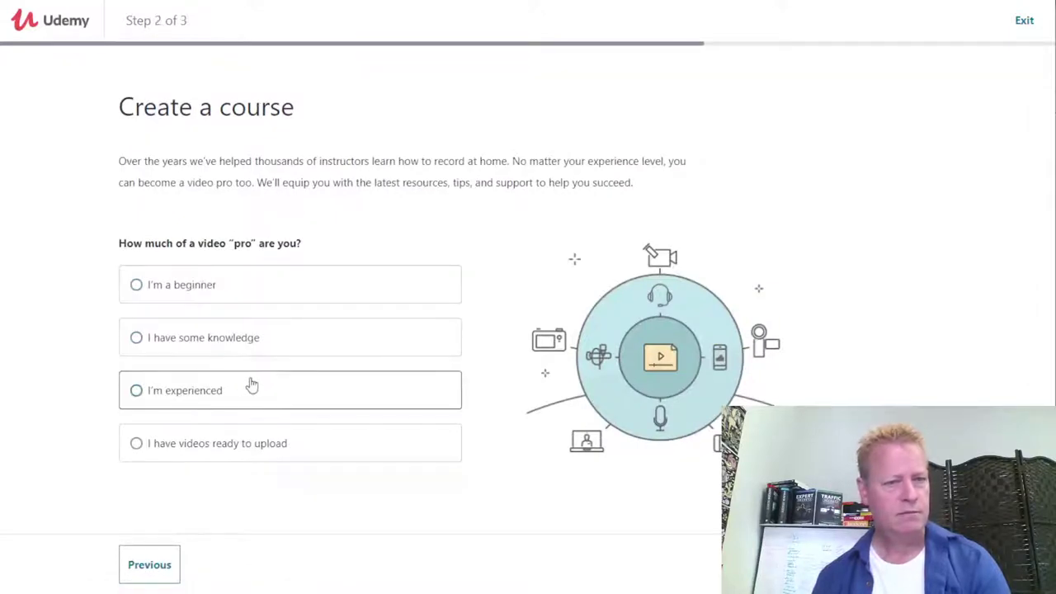
pyautogui.click(295, 452)
pyautogui.click(981, 564)
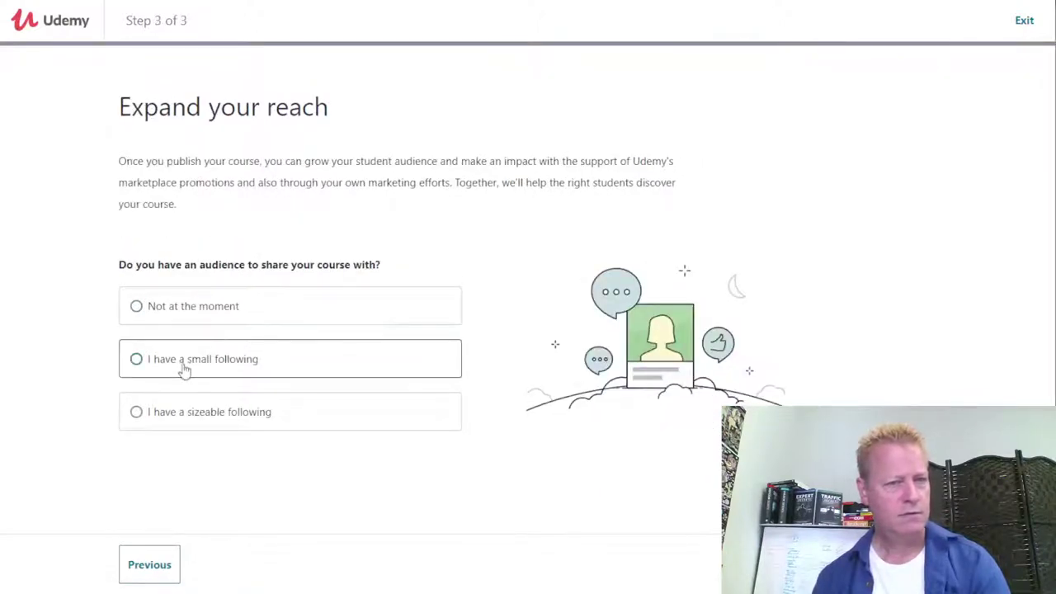
pyautogui.click(232, 369)
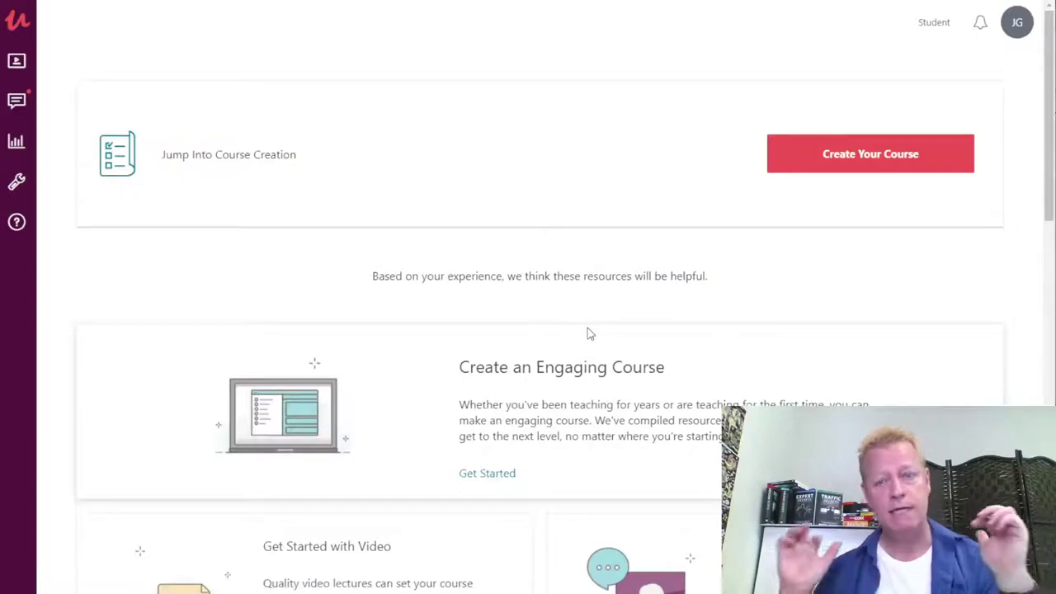
# - Start a new Course from the instructor dashboard and reach its working-title field
pyautogui.scroll(-1, 588, 333)
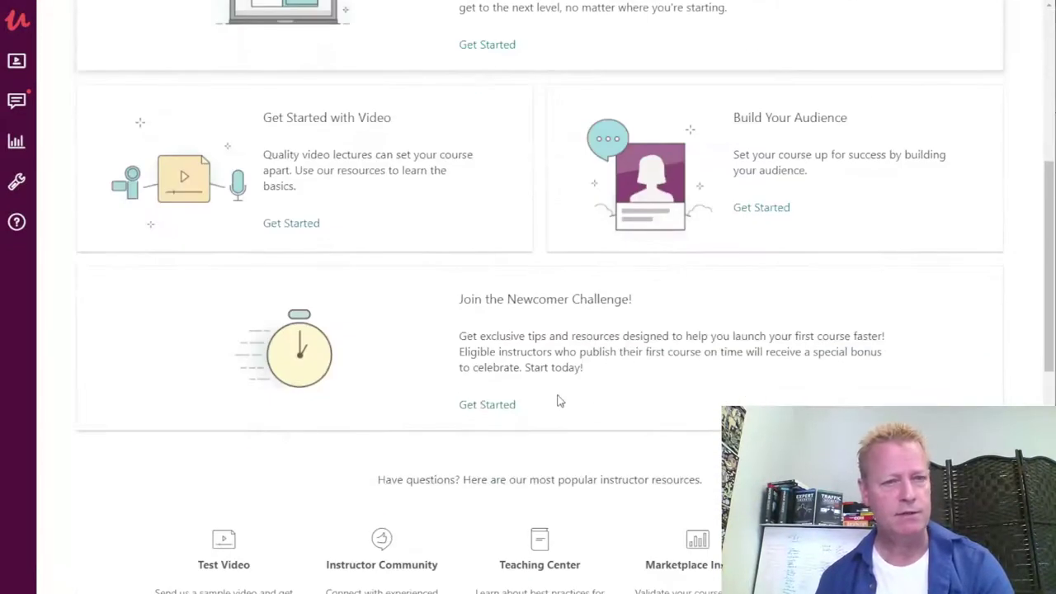
pyautogui.scroll(-3, 470, 303)
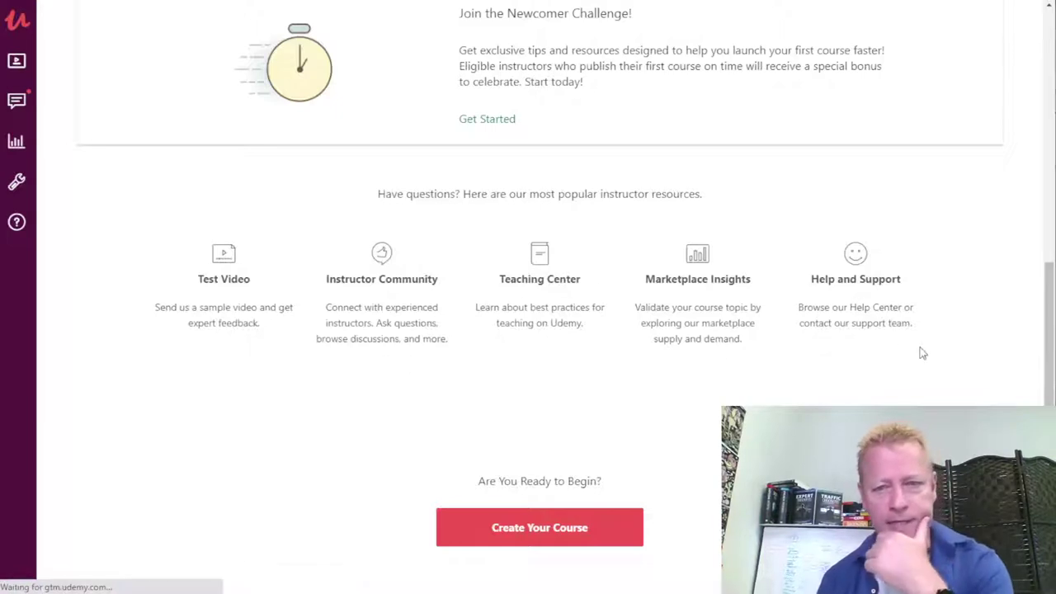
pyautogui.scroll(4, 591, 375)
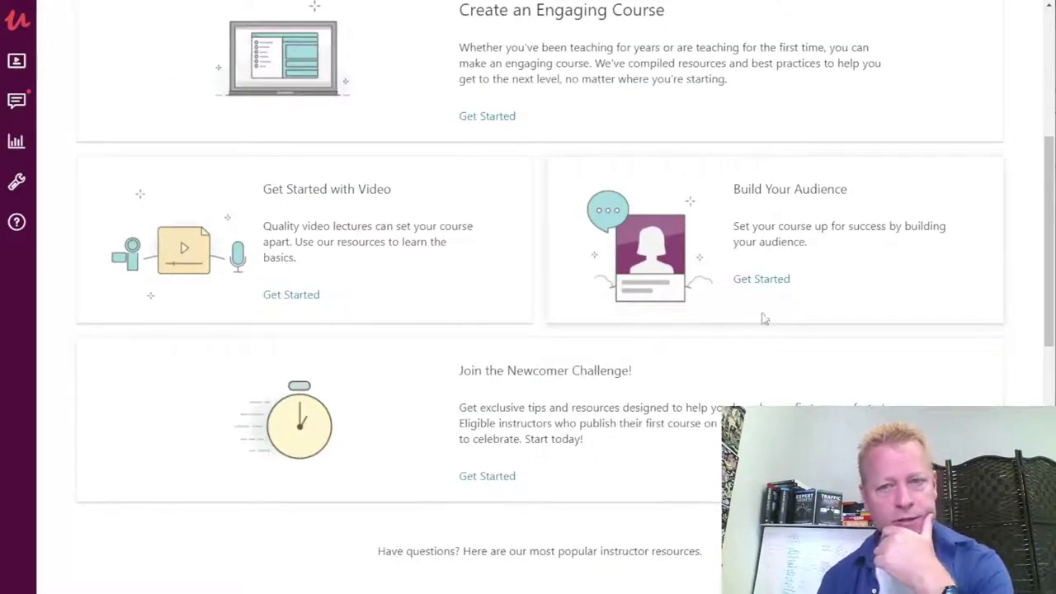
pyautogui.scroll(4, 401, 267)
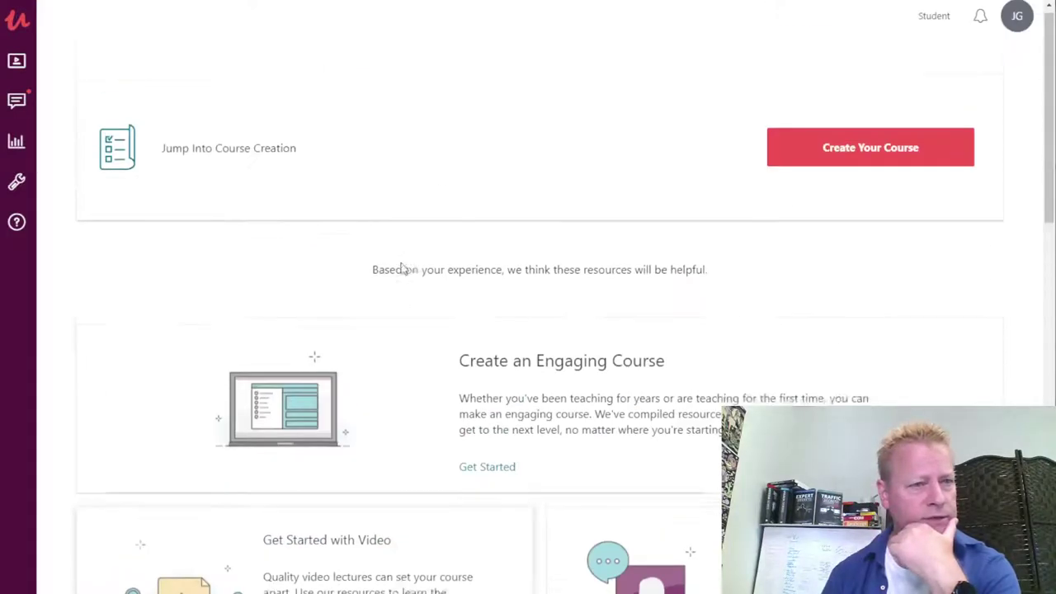
pyautogui.click(874, 170)
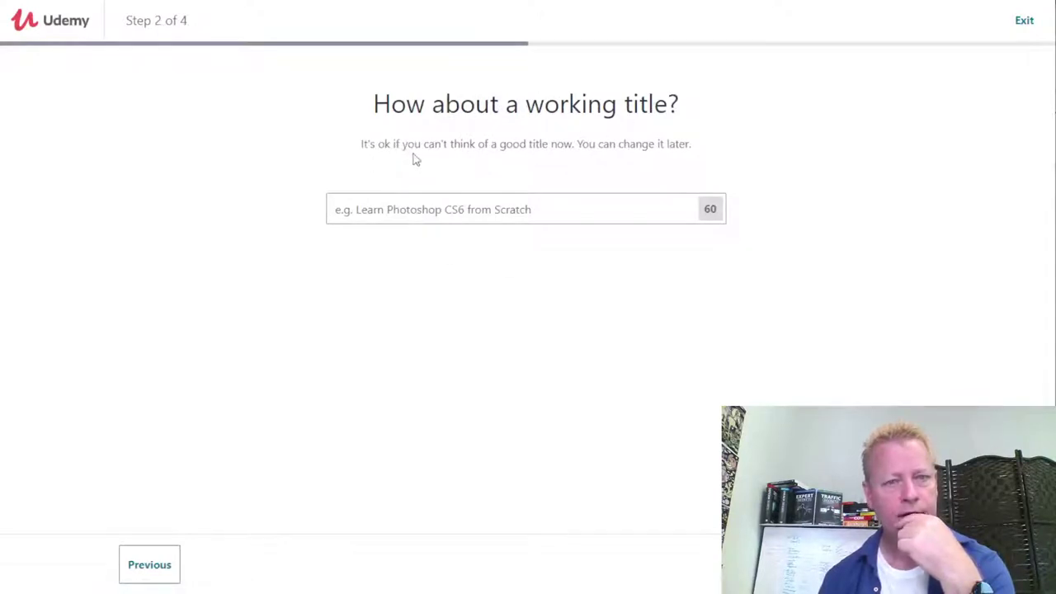
pyautogui.click(491, 210)
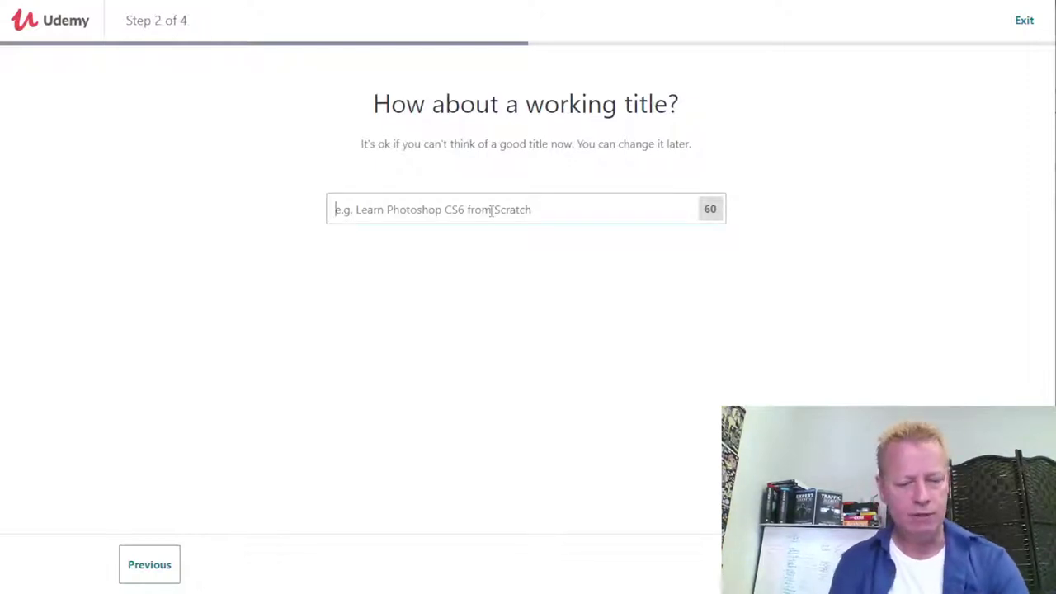
# - Replace the 'Facebook Friendgrowth' title with 'LinkedIn Connection Secret' and continue
pyautogui.write('Facebook Friend')
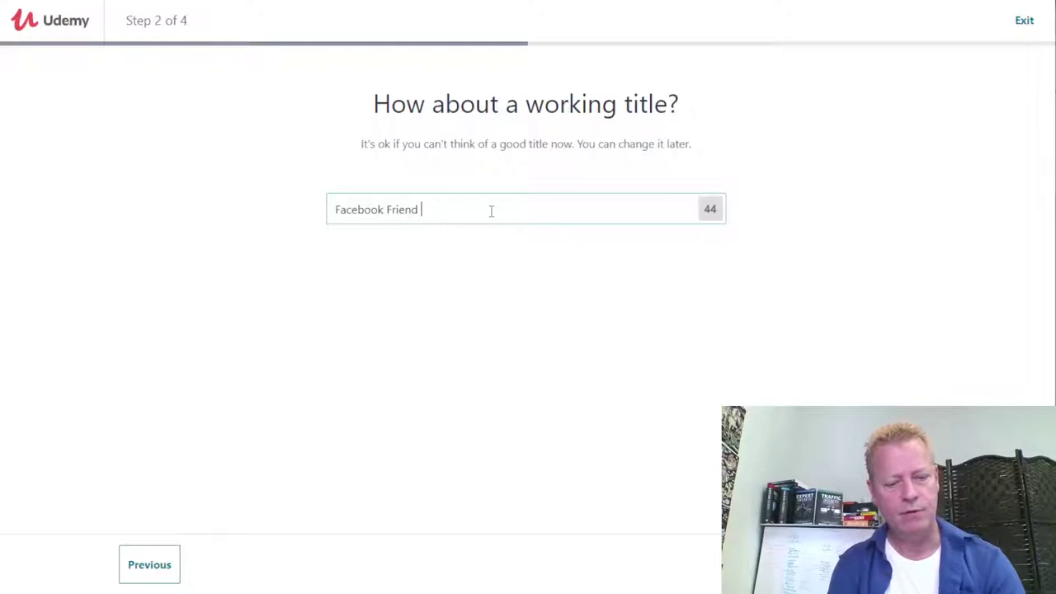
pyautogui.press('BackSpace')
pyautogui.write('growth')
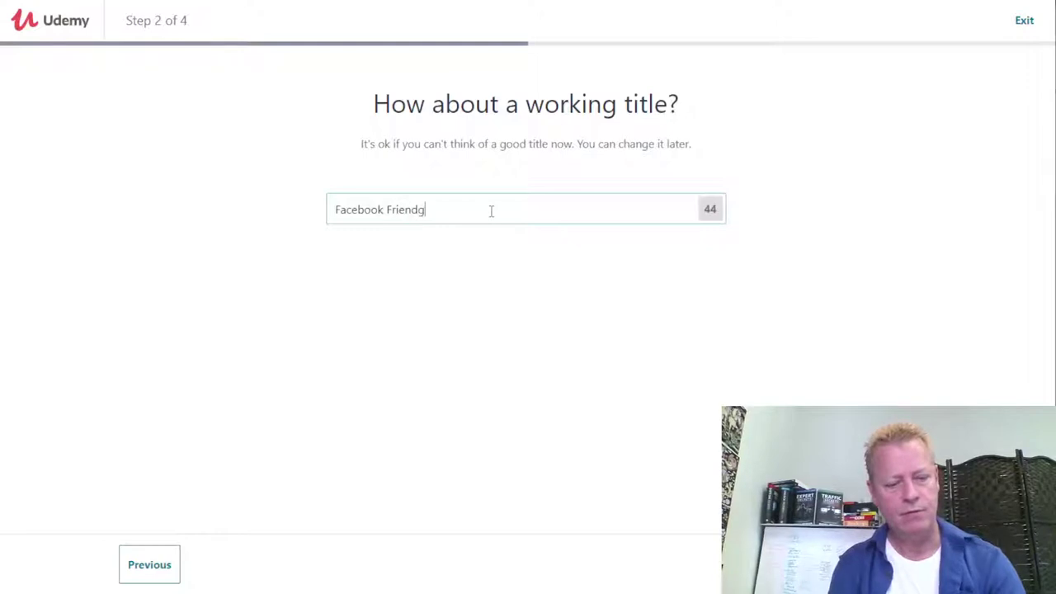
pyautogui.click(419, 209)
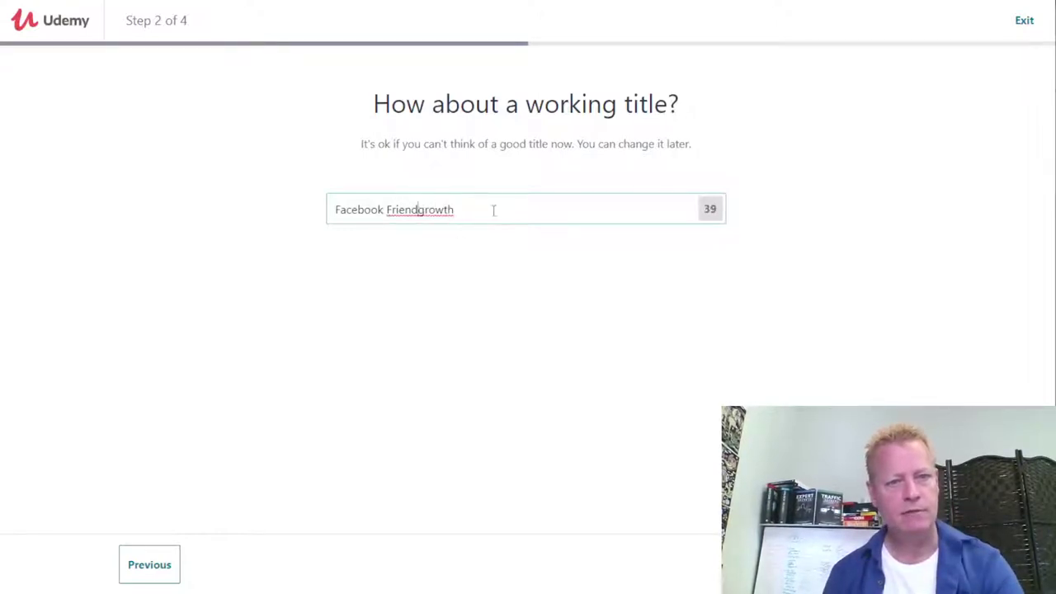
pyautogui.moveTo(493, 209); pyautogui.dragTo(273, 220)
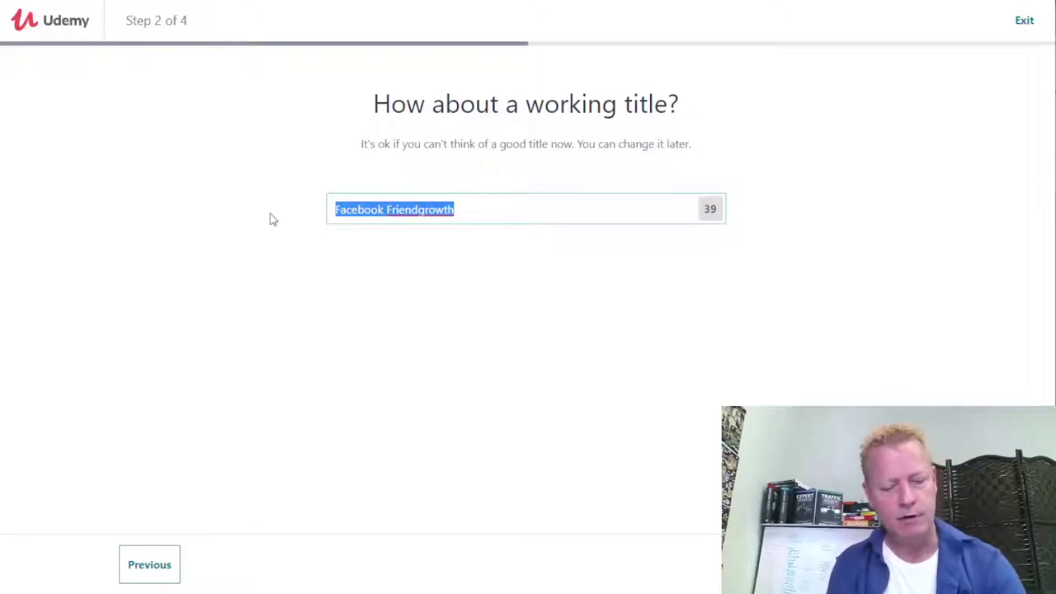
pyautogui.write('LinkedIn ')
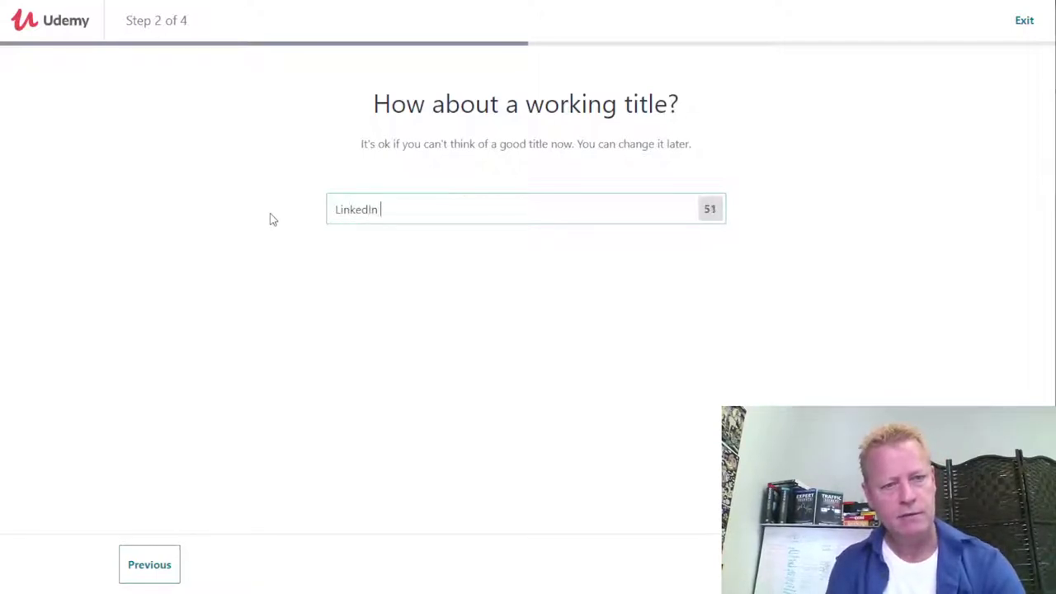
pyautogui.write('Connection Secret')
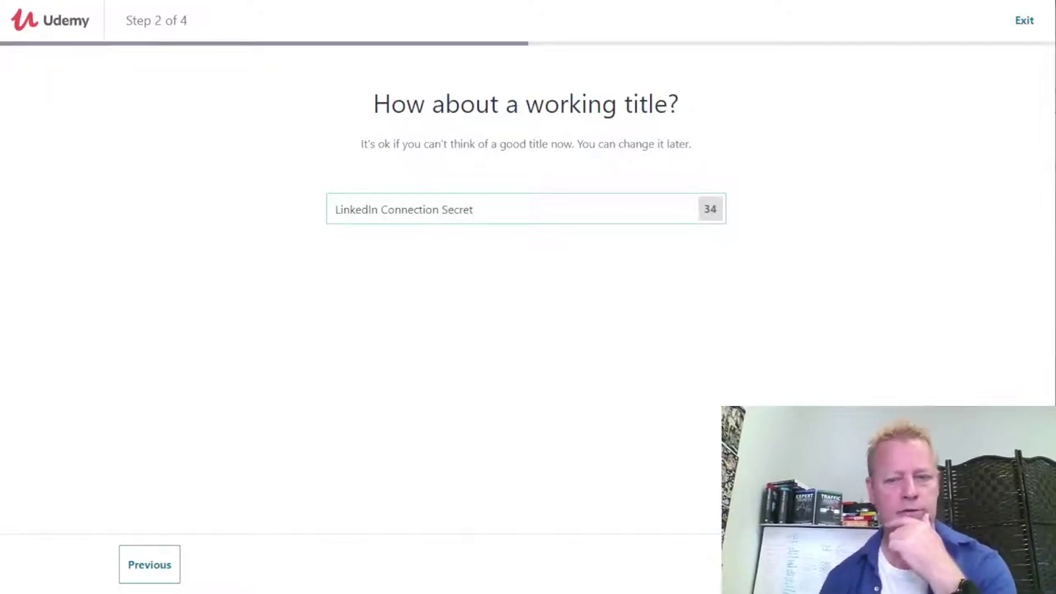
pyautogui.press('Return')
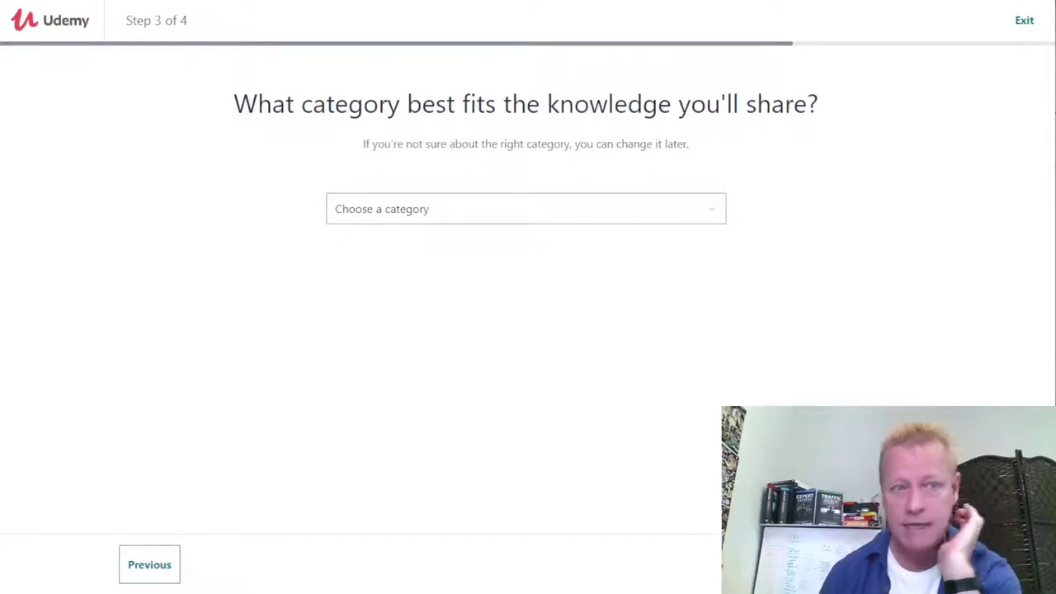
# - Choose Marketing as the category and 0-2 hours per week as available time
pyautogui.click(445, 215)
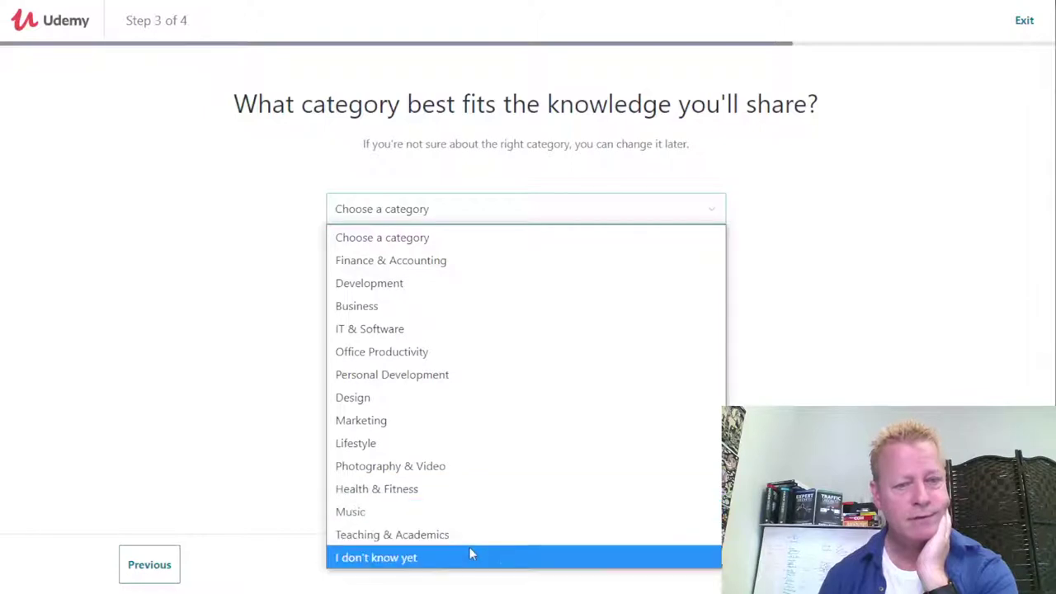
pyautogui.click(419, 423)
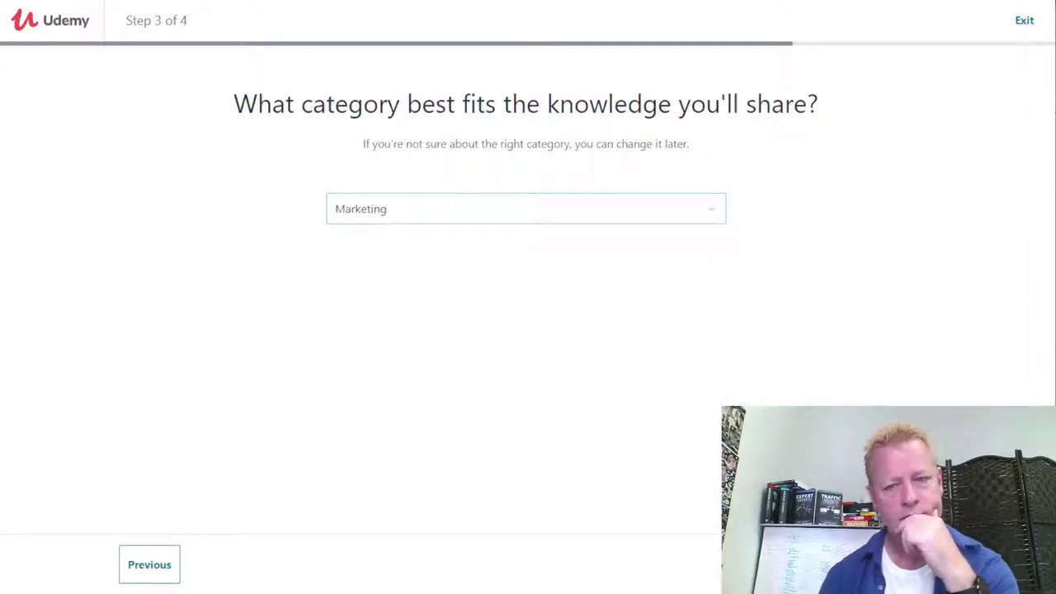
pyautogui.click(985, 565)
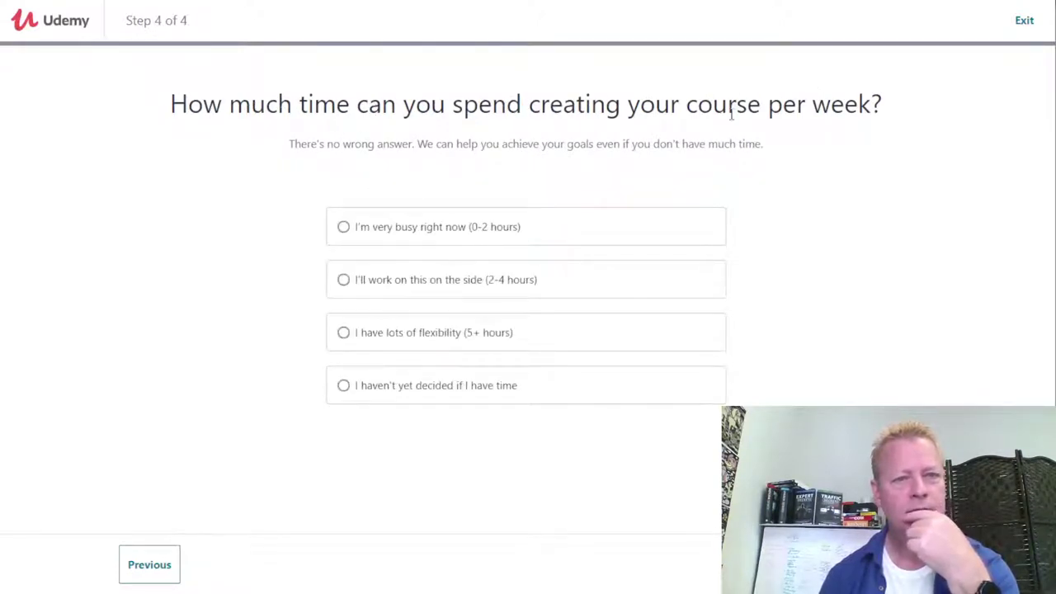
pyautogui.click(499, 233)
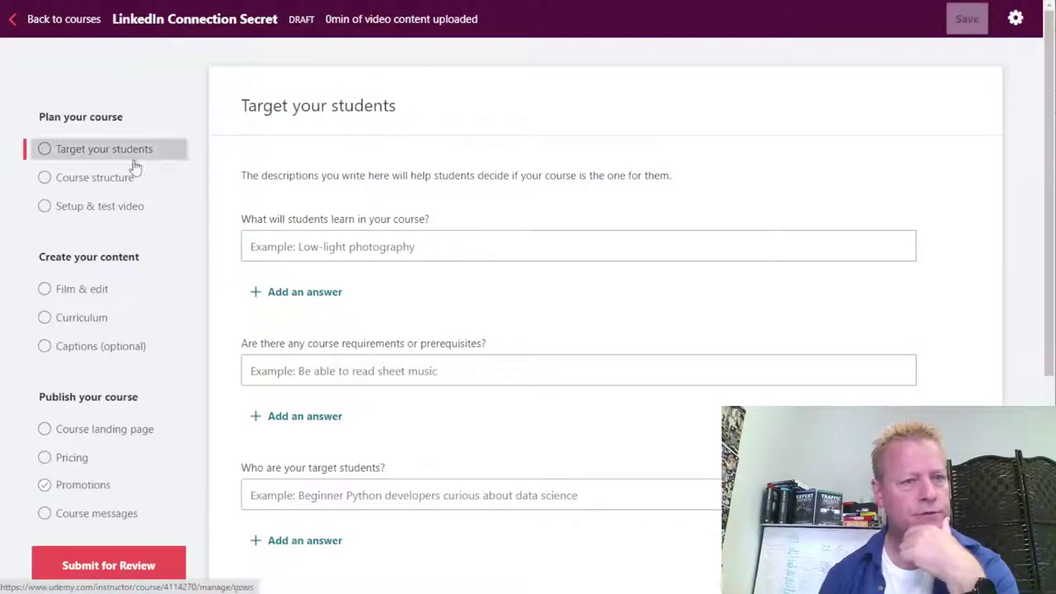
pyautogui.scroll(-3, 466, 357)
pyautogui.scroll(3, 466, 356)
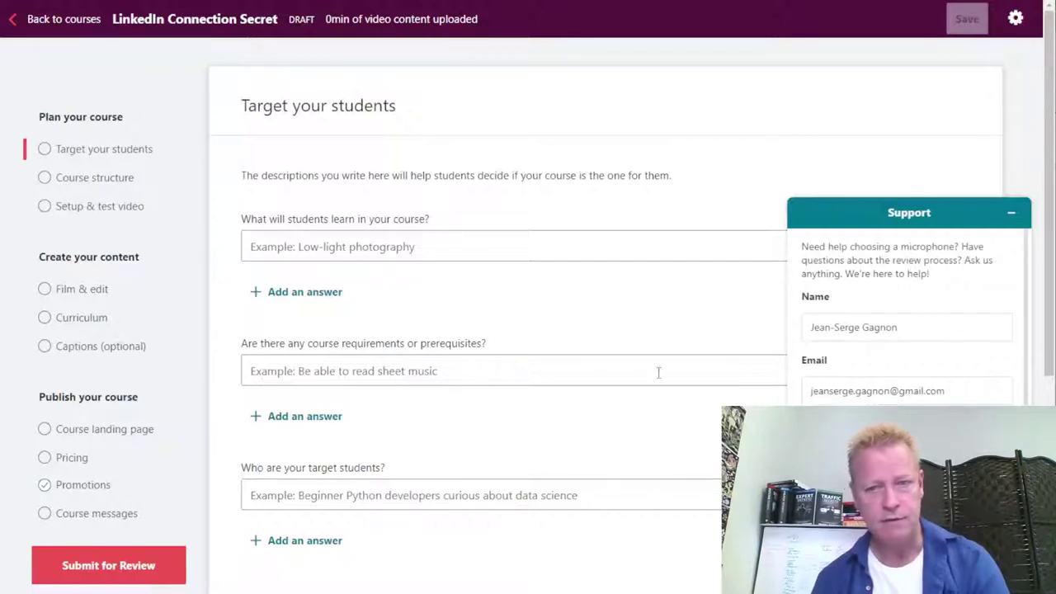
pyautogui.click(1010, 212)
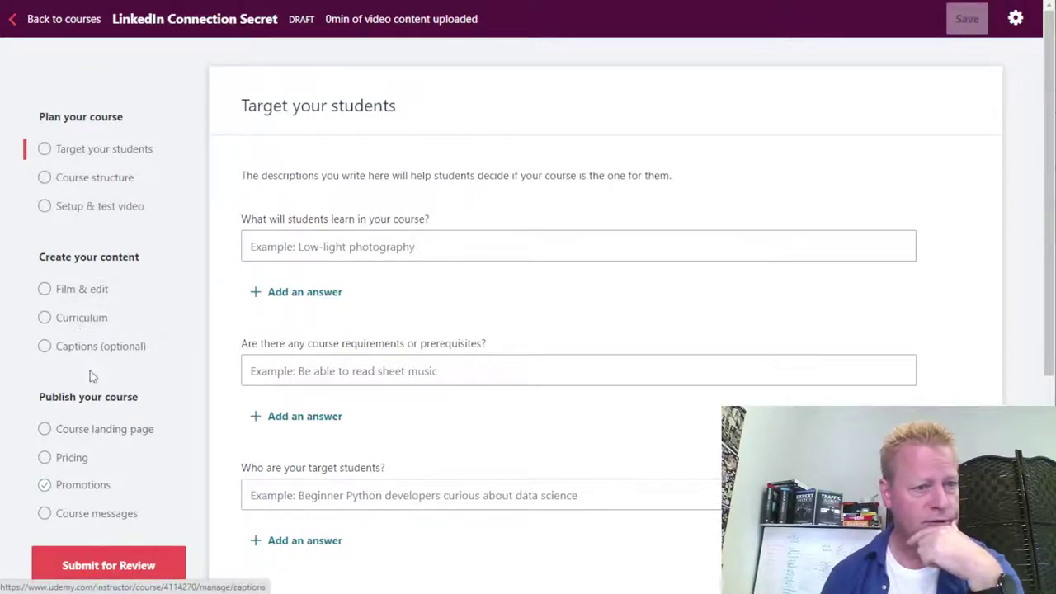
pyautogui.scroll(-3, 102, 386)
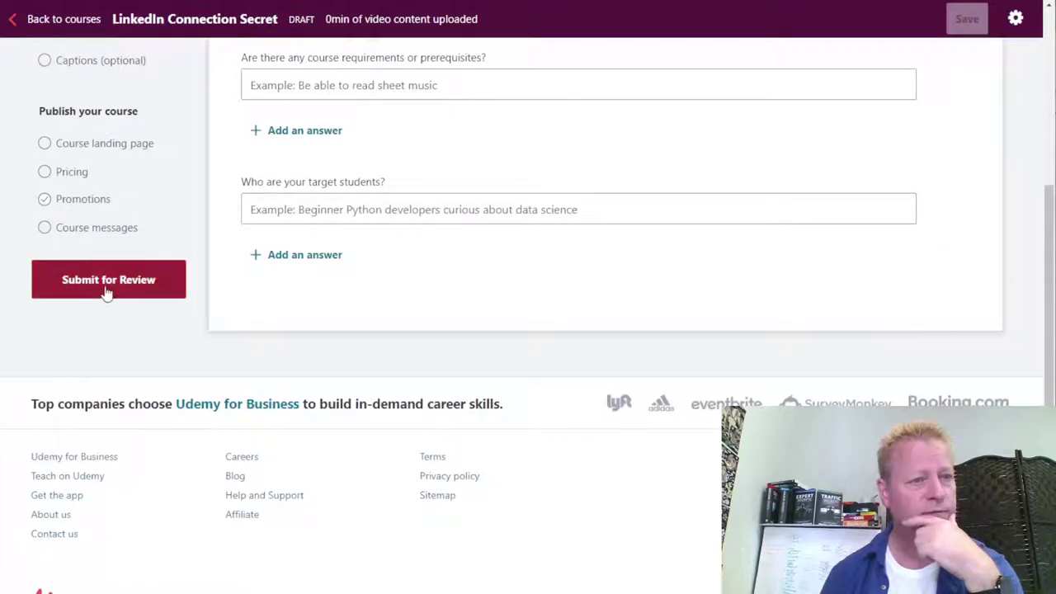
pyautogui.scroll(3, 484, 325)
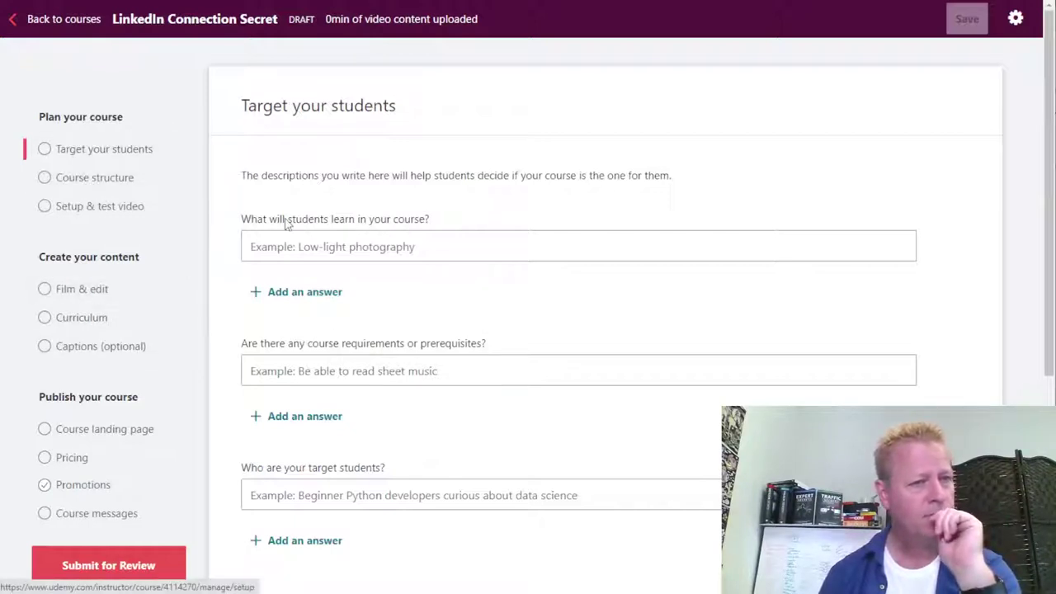
pyautogui.scroll(-3, 581, 302)
pyautogui.scroll(3, 580, 302)
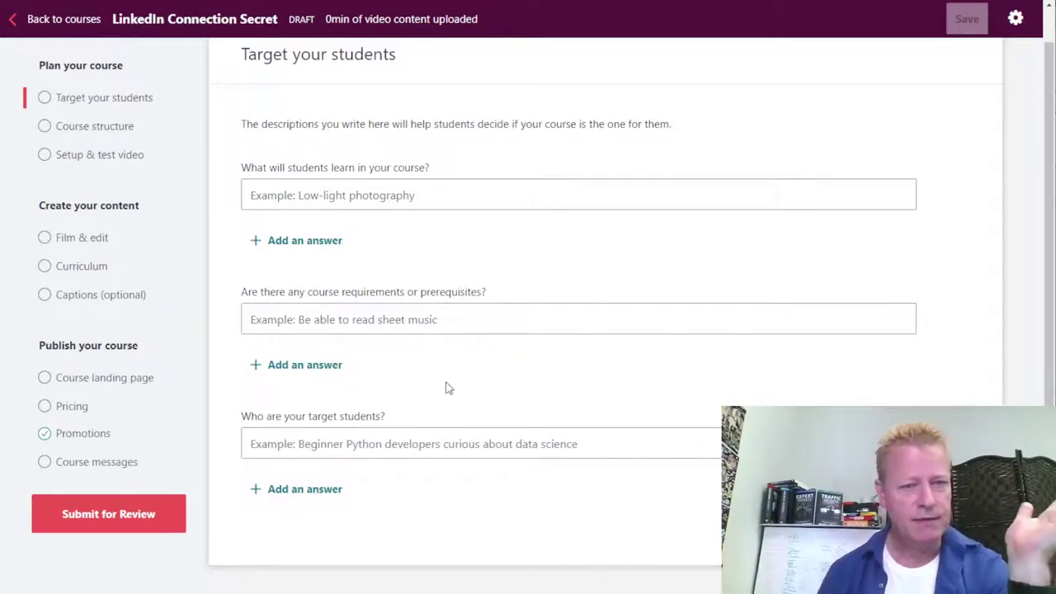
pyautogui.scroll(1, 447, 386)
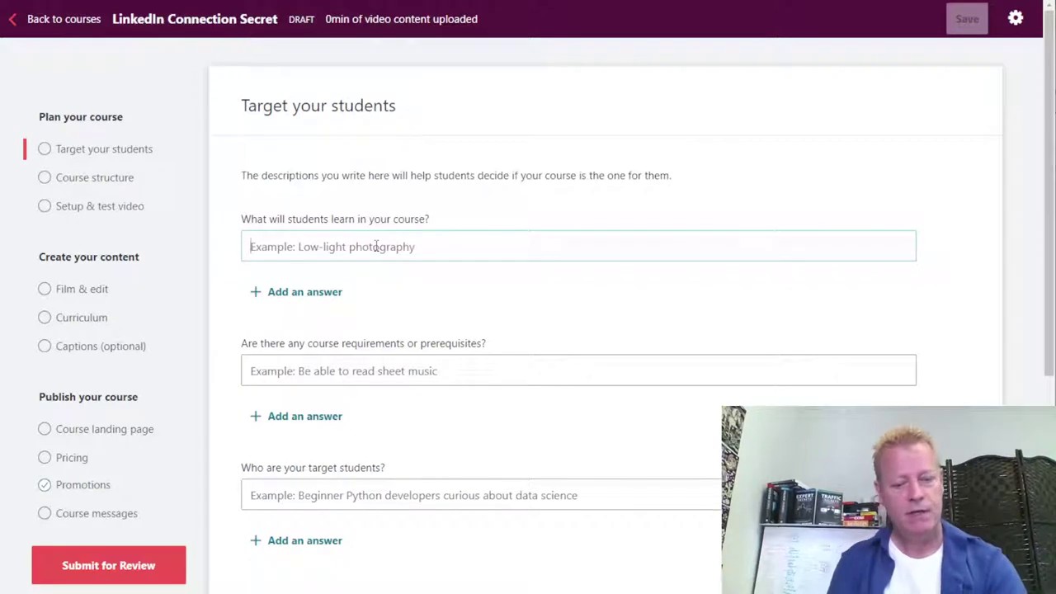
pyautogui.write('How to grow your LinkedIn Con')
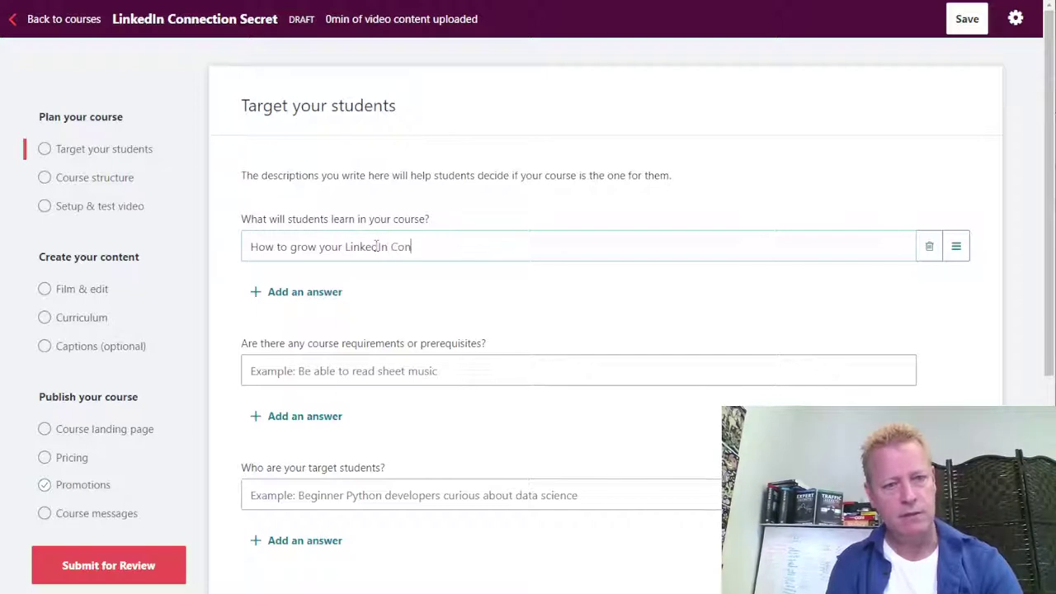
pyautogui.write('nections by 1000+ ')
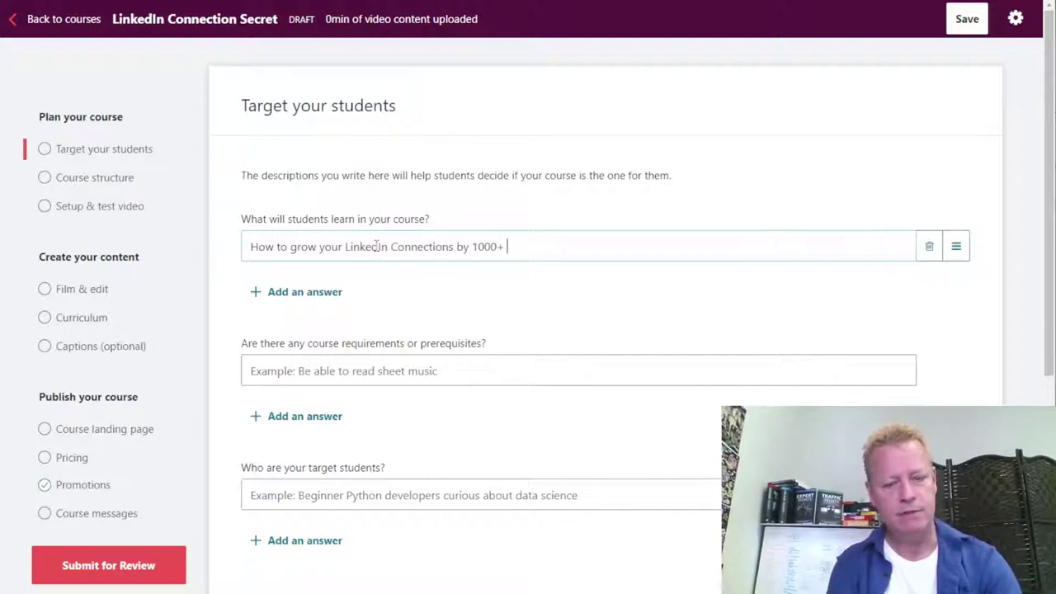
pyautogui.write('a month')
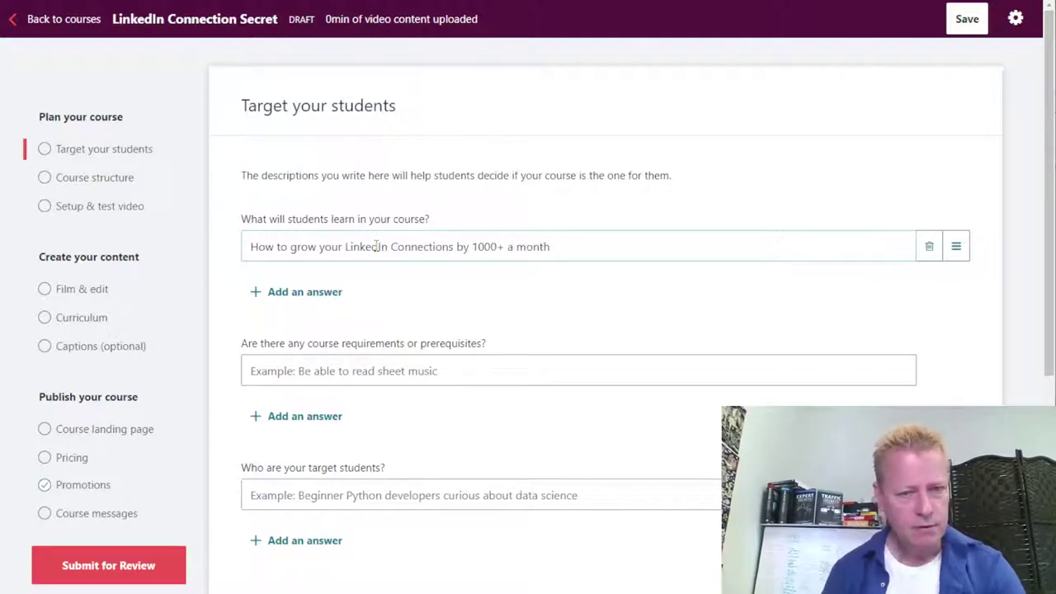
# - Enter the prerequisite 'You'll need a LinkedIn account'
pyautogui.click(394, 372)
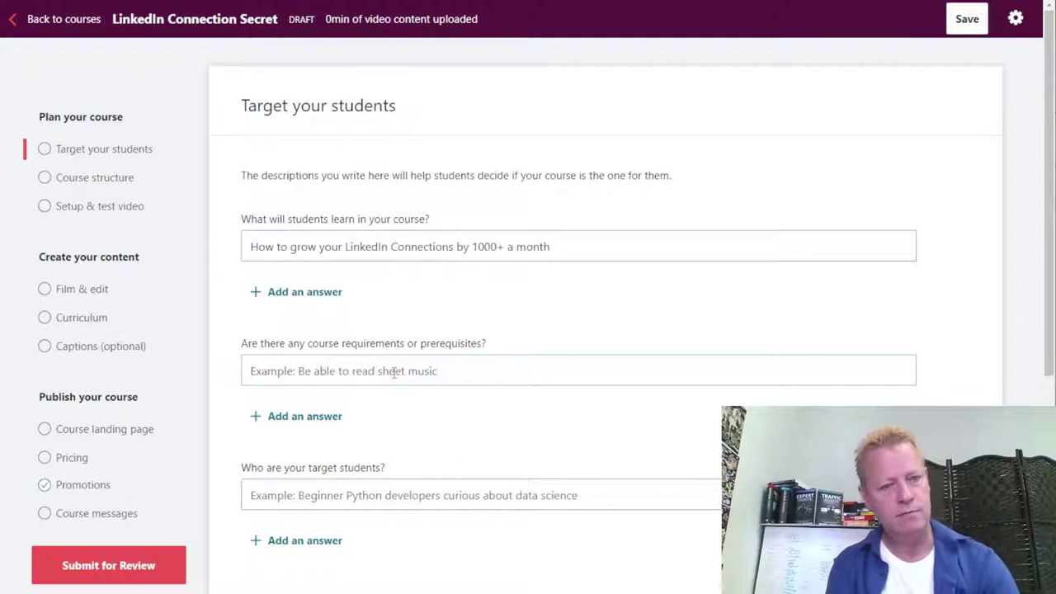
pyautogui.write('You')
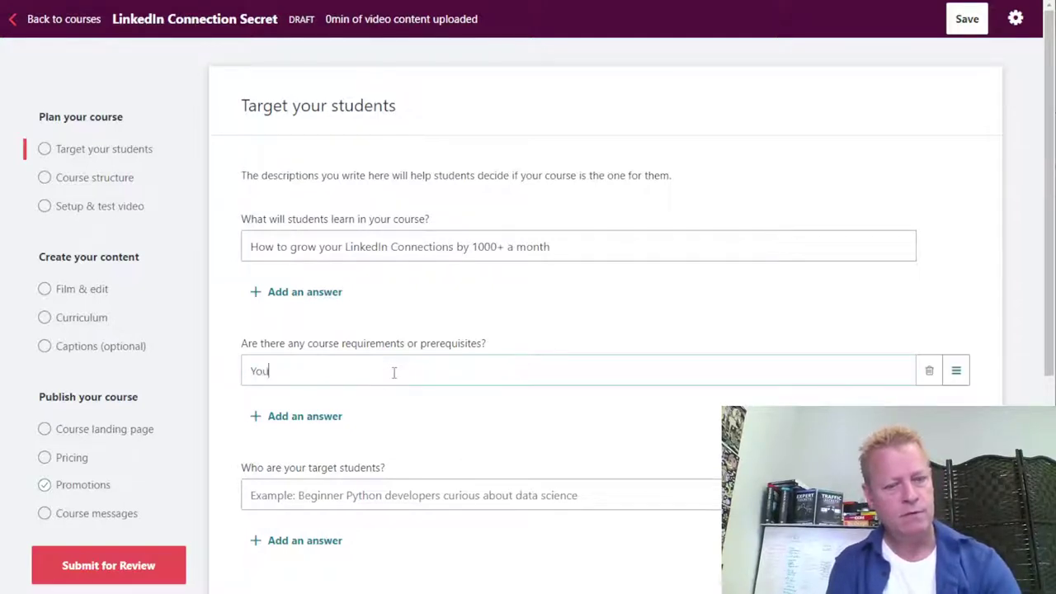
pyautogui.write("'ll need a Liked")
pyautogui.press('BackSpace')
pyautogui.write('nkedIn account')
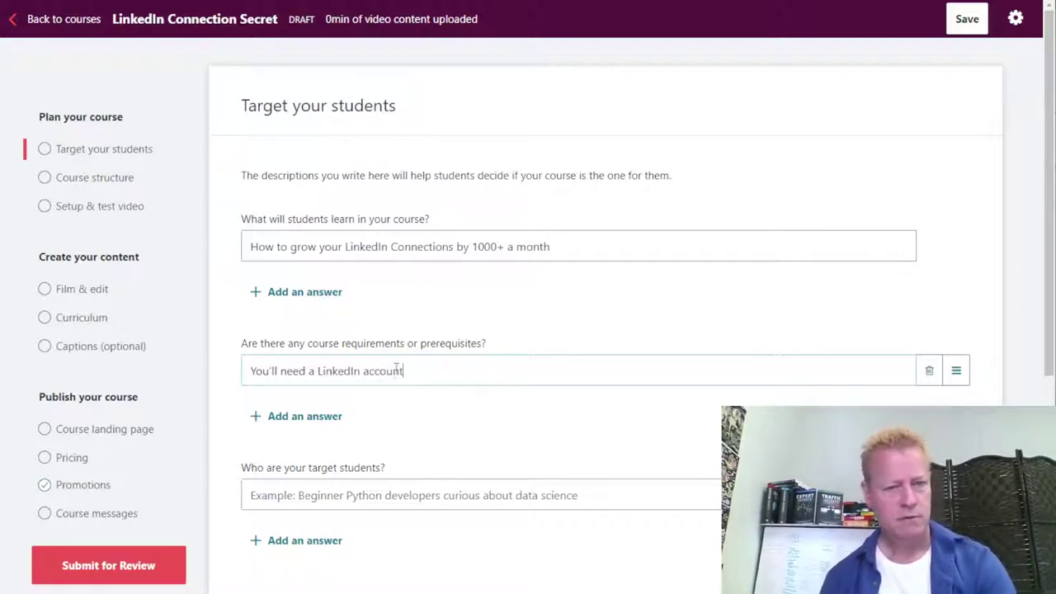
# - Enter 'Online Marketers wanting to grow their audience' as the target students
pyautogui.click(341, 495)
pyautogui.write('O')
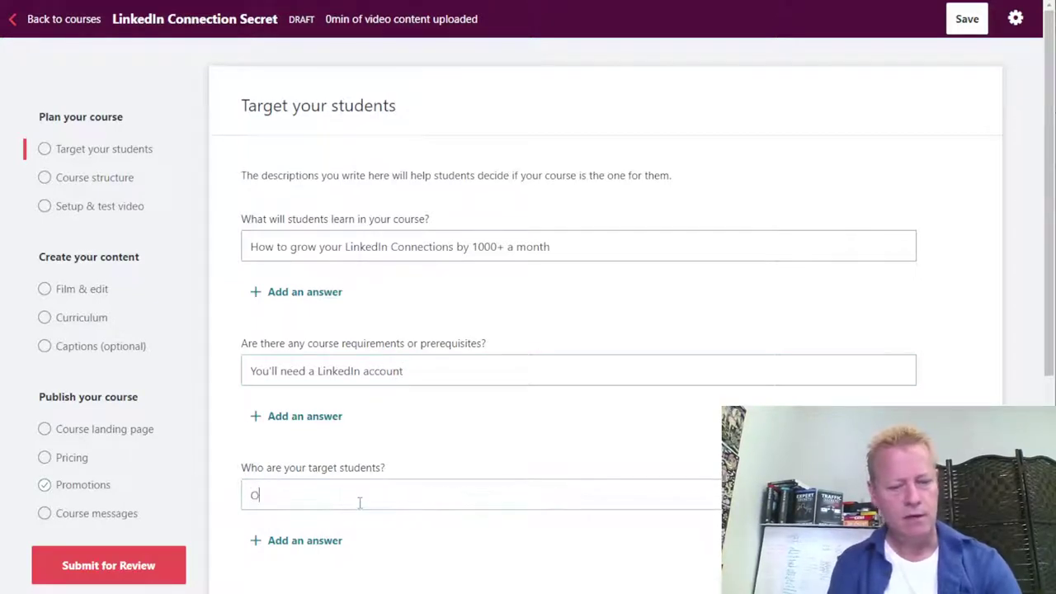
pyautogui.write('nline Marketers')
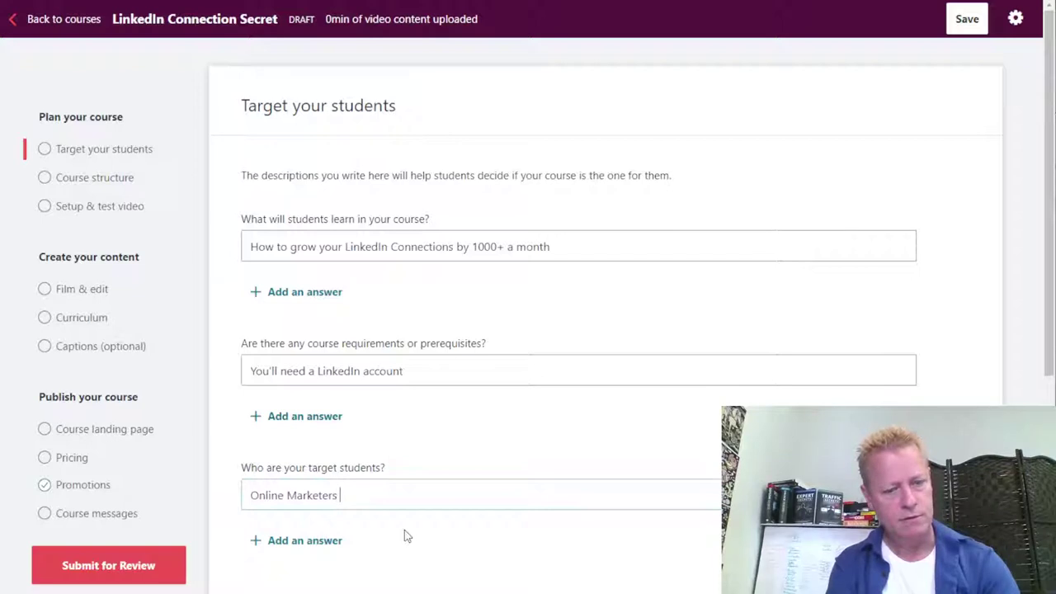
pyautogui.write(' wanting to ')
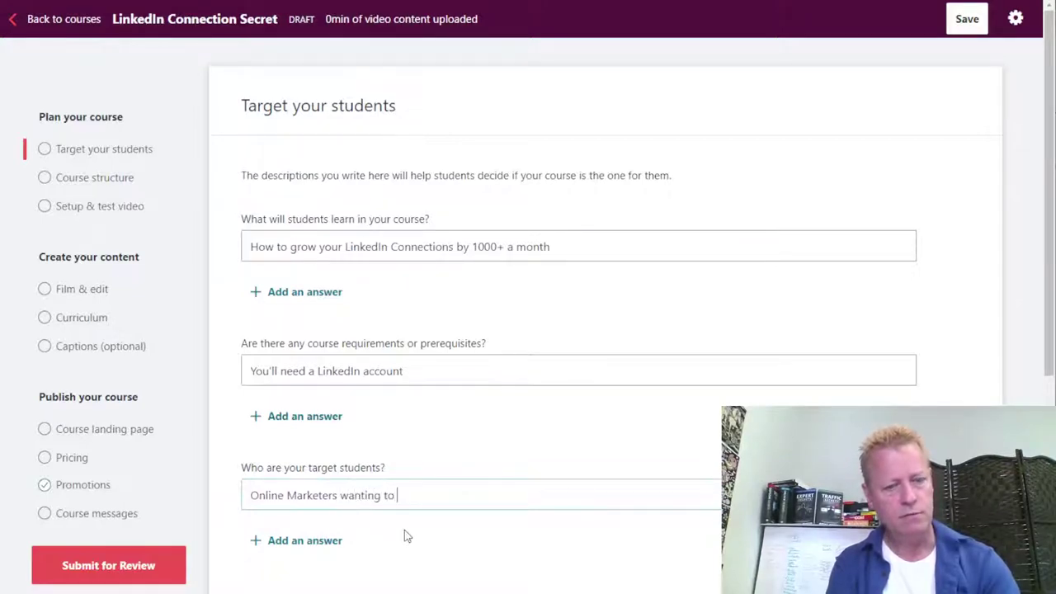
pyautogui.write('grow their audience')
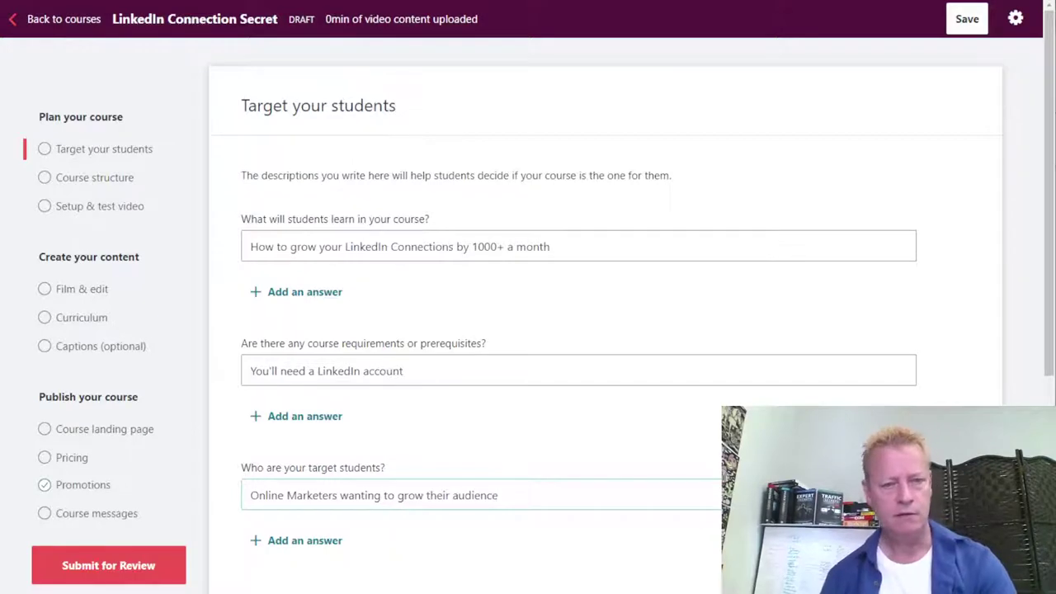
pyautogui.scroll(-3, 404, 530)
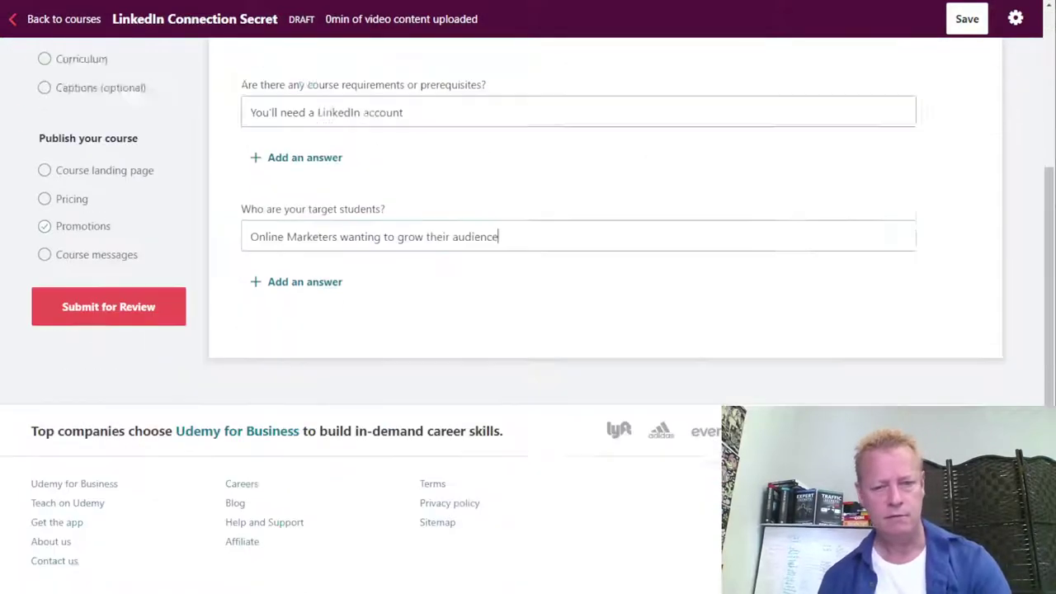
pyautogui.scroll(3, 655, 370)
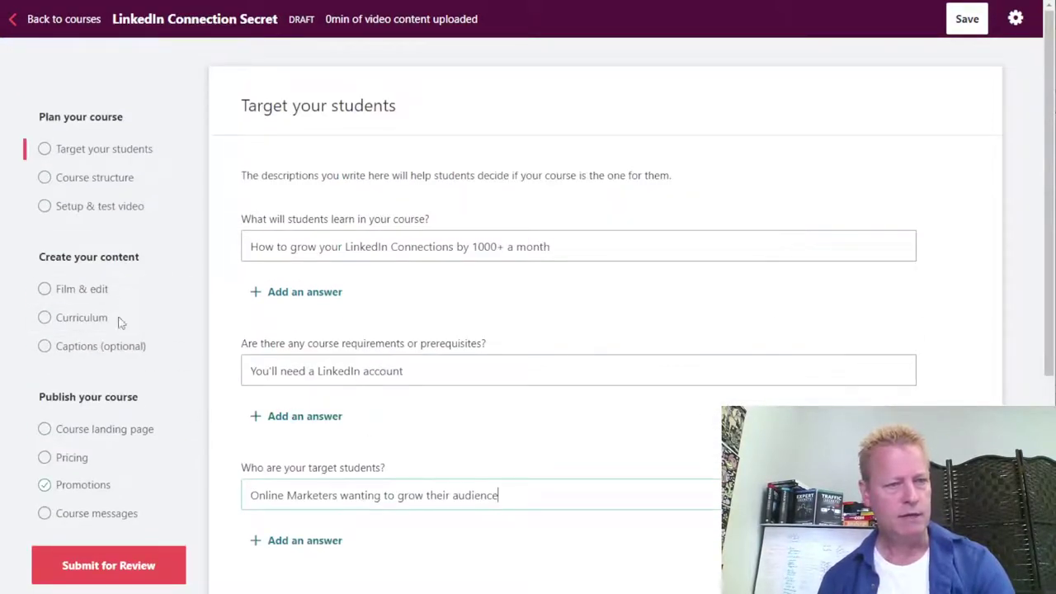
pyautogui.scroll(-3, 518, 459)
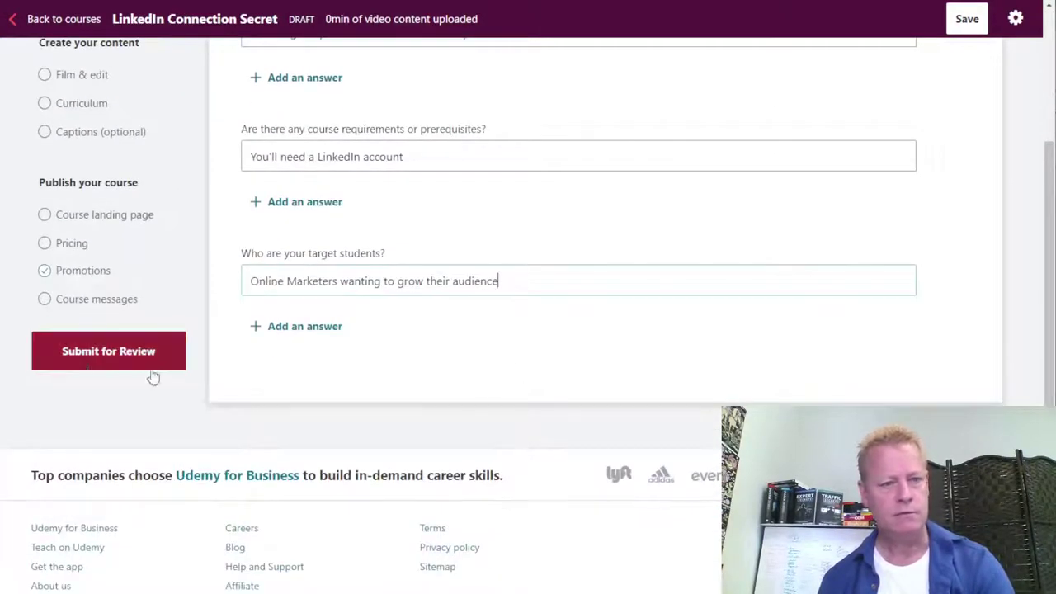
pyautogui.scroll(3, 123, 358)
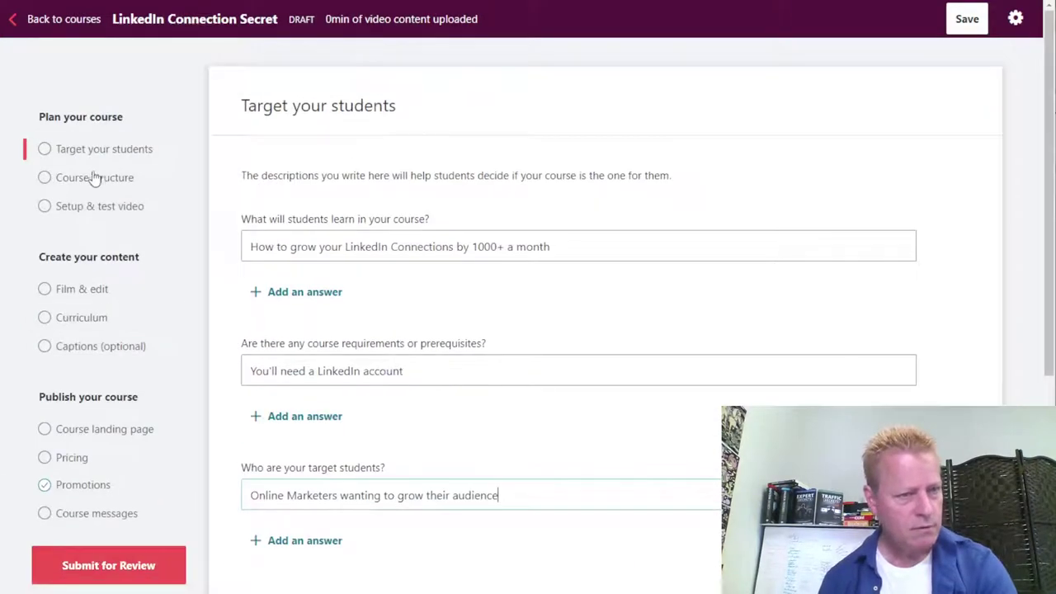
# - Attempt Submit for Review, stay on the page, and save the student answers
pyautogui.click(146, 563)
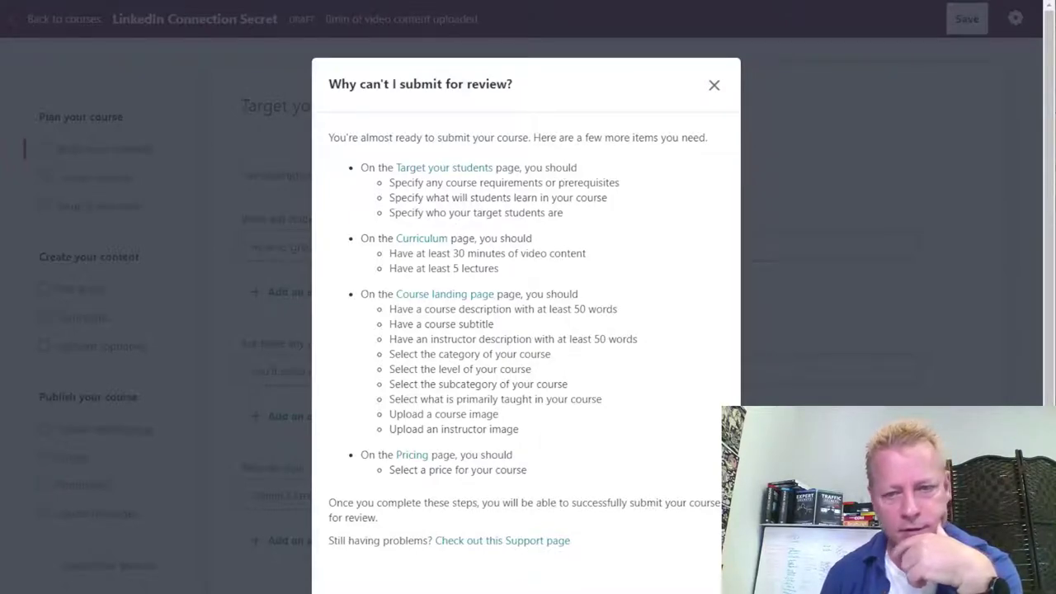
pyautogui.click(714, 83)
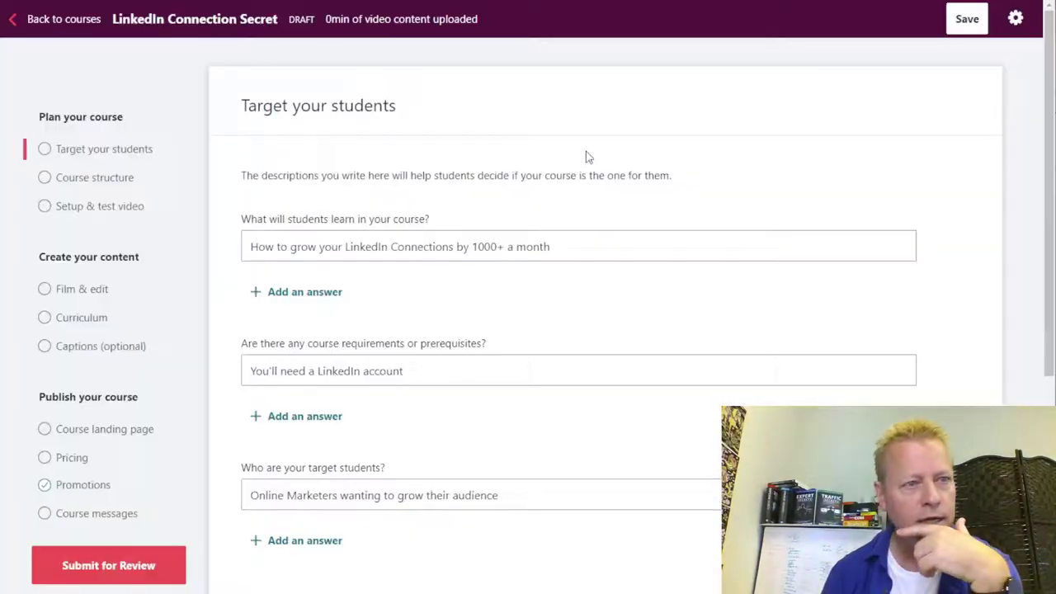
pyautogui.click(87, 191)
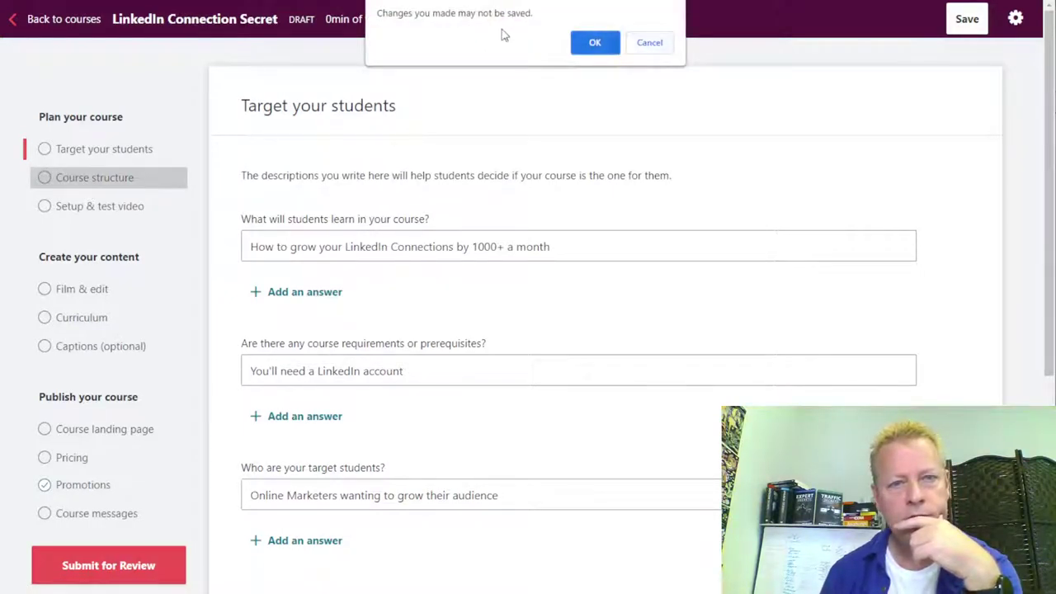
pyautogui.click(648, 42)
pyautogui.click(969, 18)
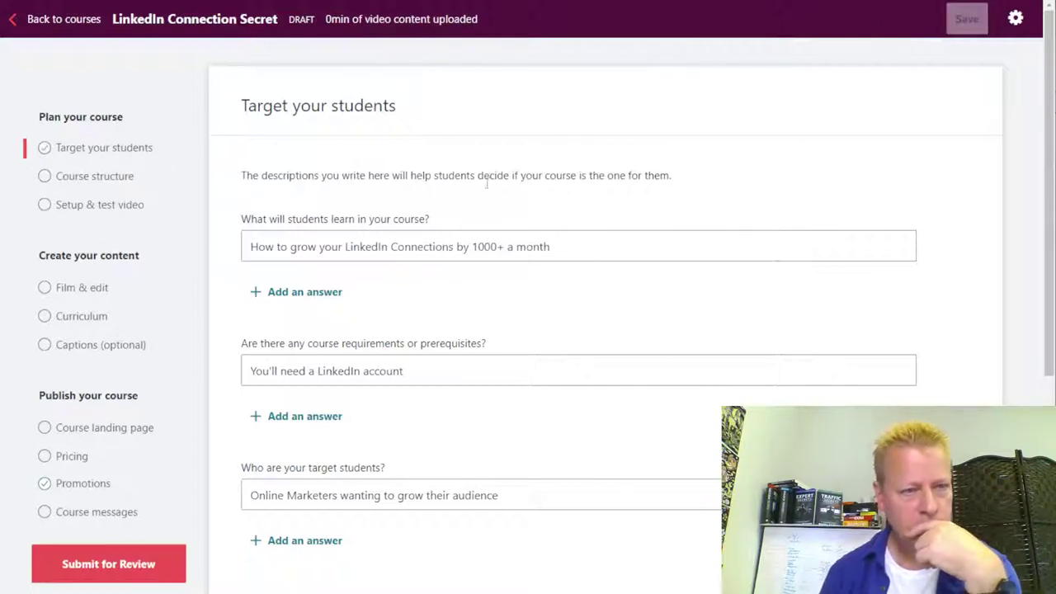
# - Review the Course structure page's requirements, then switch back to notes.txt
pyautogui.click(84, 183)
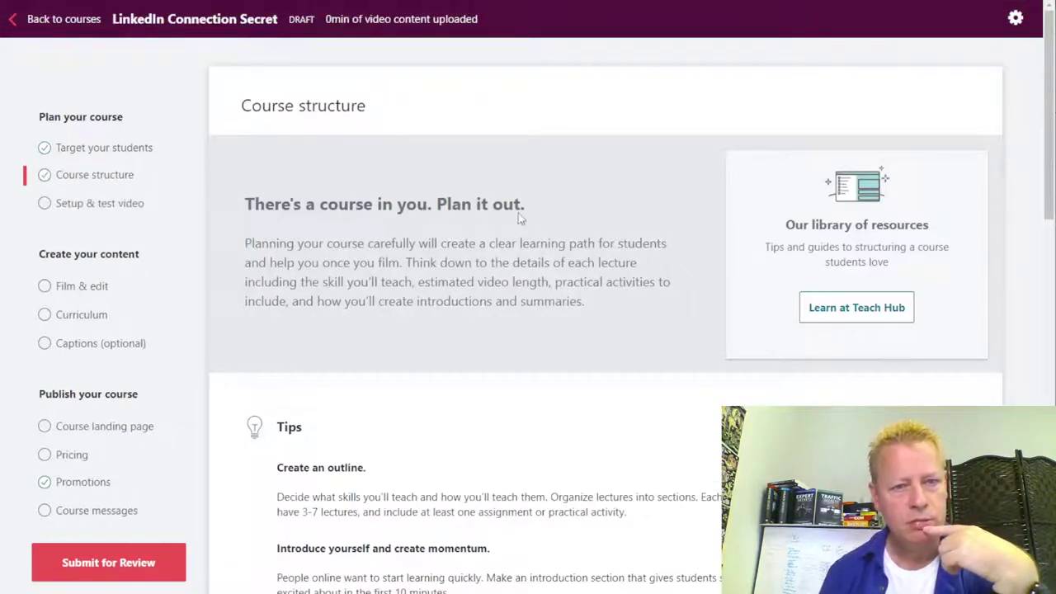
pyautogui.scroll(-3, 538, 334)
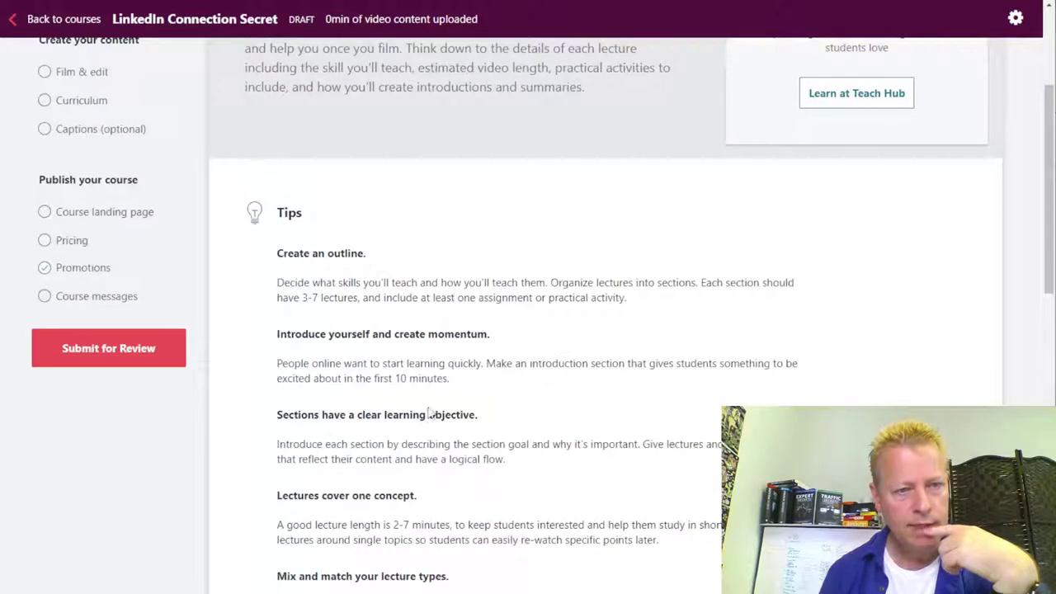
pyautogui.scroll(-3, 446, 354)
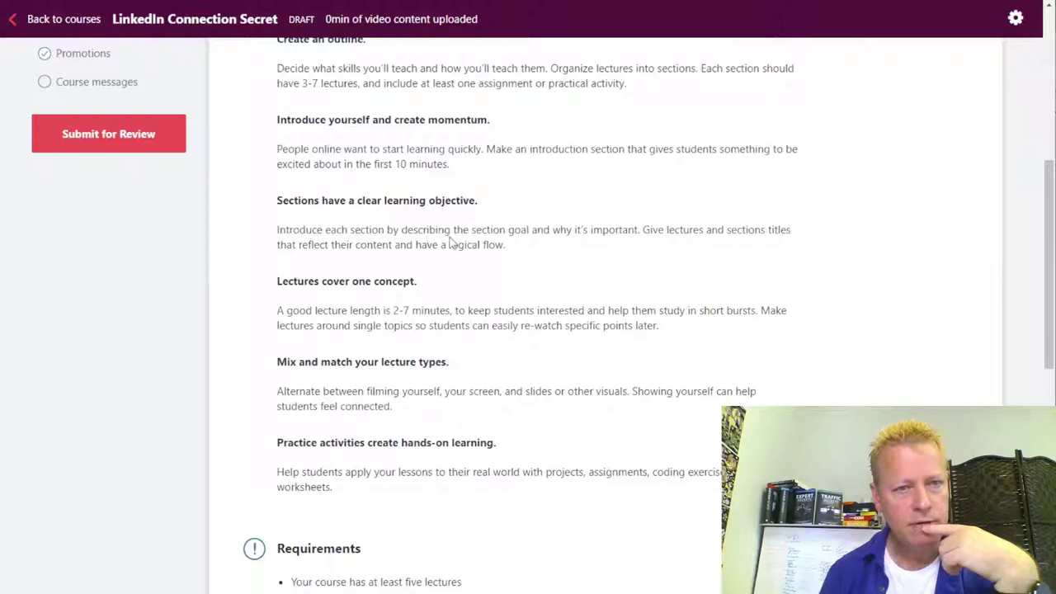
pyautogui.scroll(-3, 416, 326)
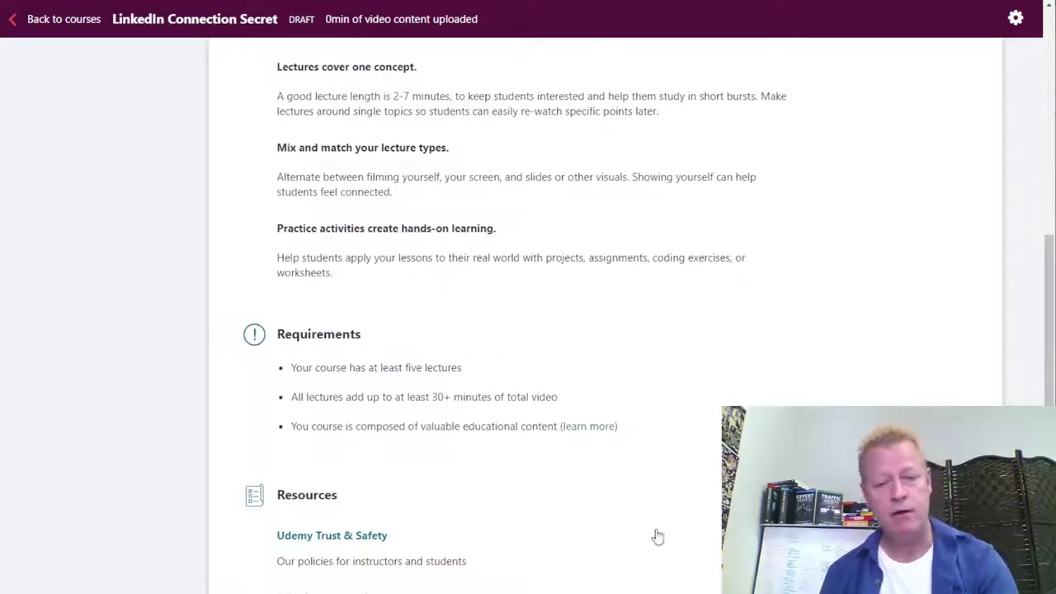
pyautogui.hotkey('alt', 'Tab')
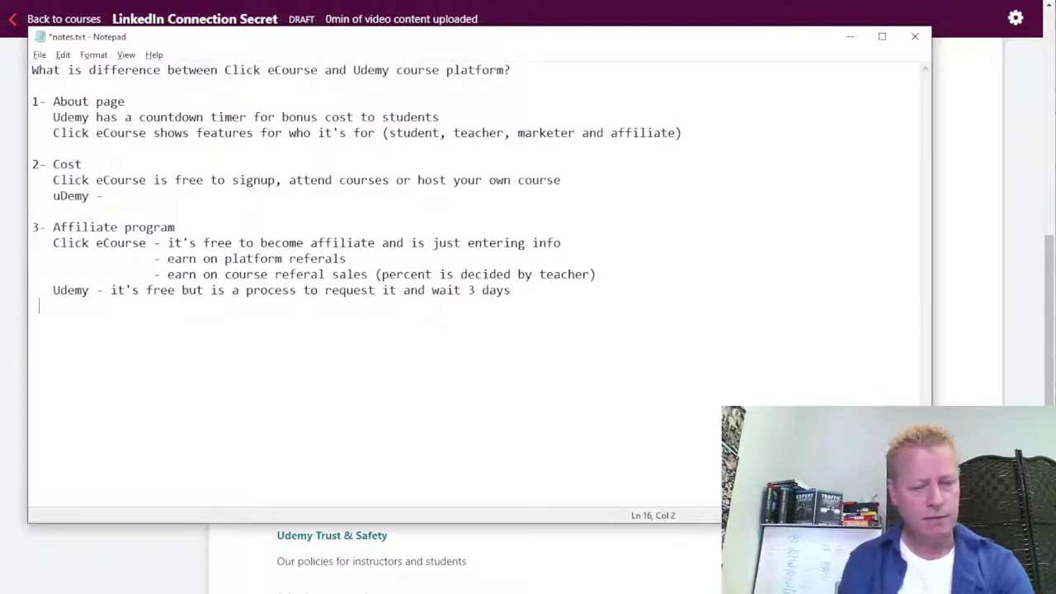
# - Add heading '4- Course creation onboarding' with 'Udemy - very complete wizard style course creation'
pyautogui.write('4.')
pyautogui.press('BackSpace')
pyautogui.press('BackSpace')
pyautogui.press('BackSpace')
pyautogui.press('BackSpace')
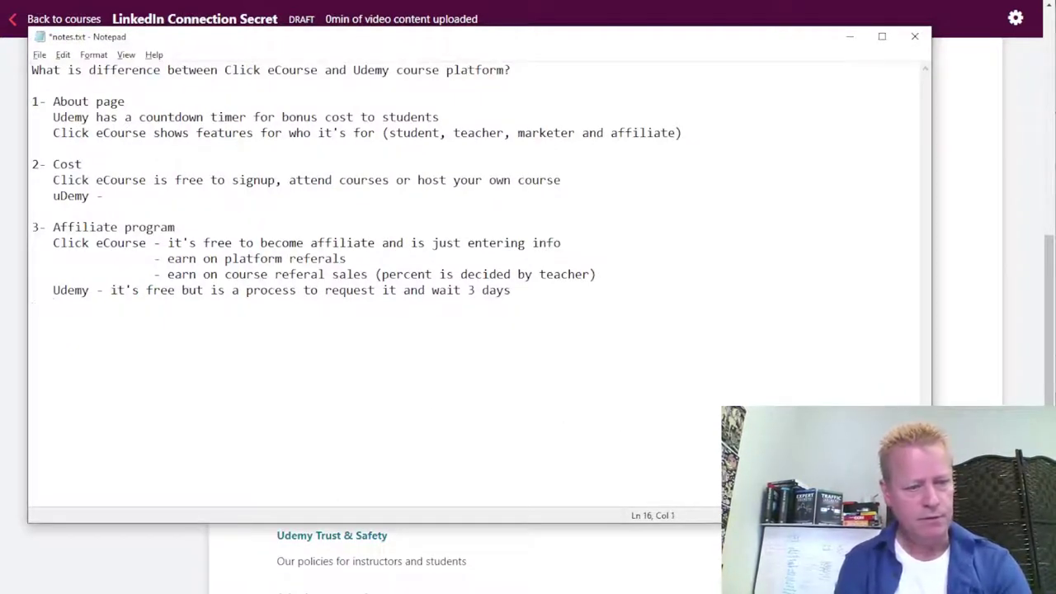
pyautogui.press('BackSpace')
pyautogui.press('BackSpace')
pyautogui.press('BackSpace')
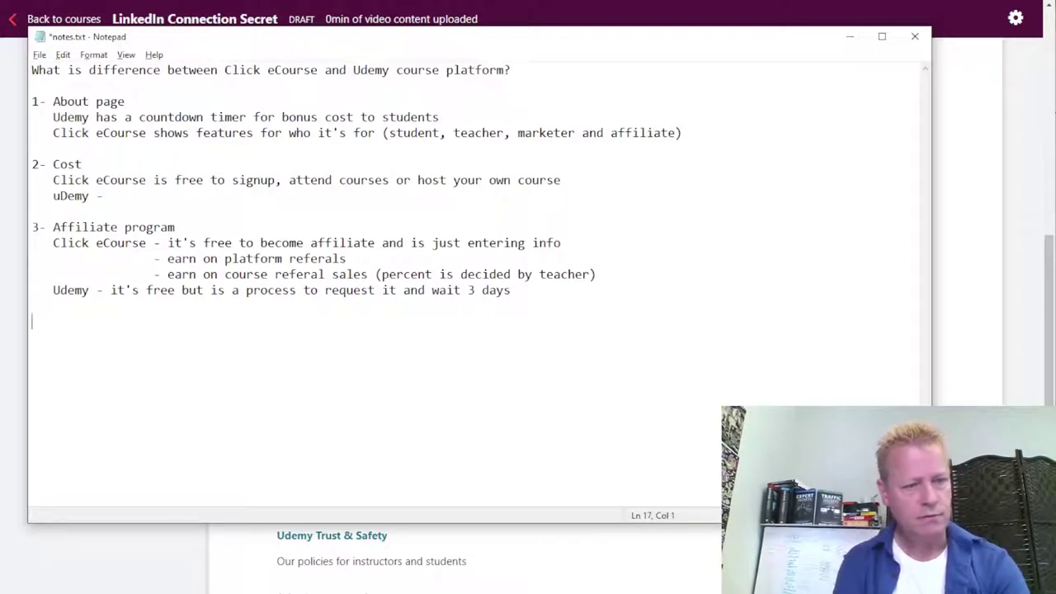
pyautogui.write('- COurse')
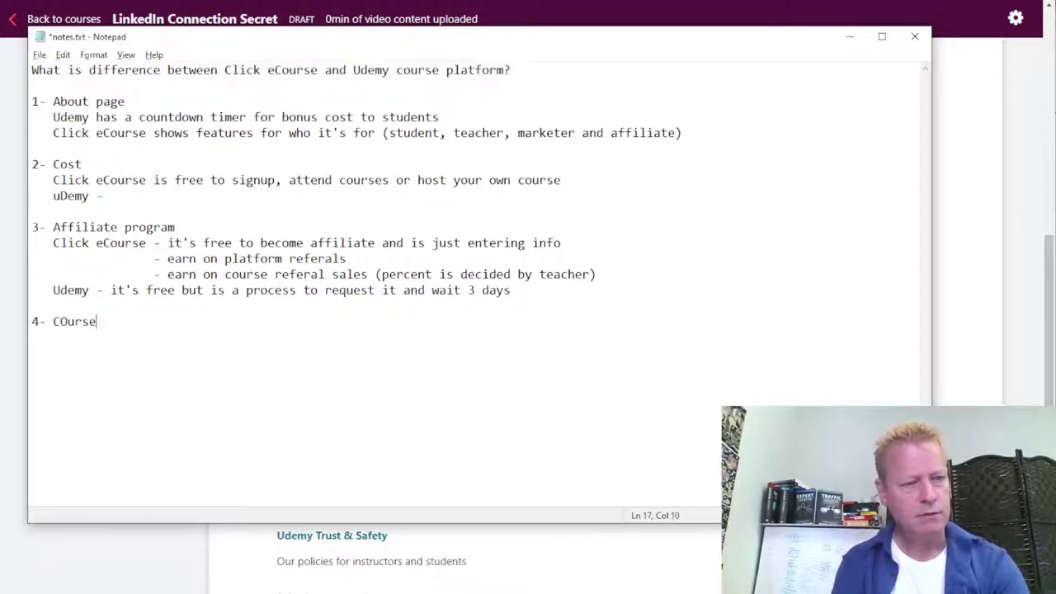
pyautogui.press('BackSpace')
pyautogui.press('BackSpace')
pyautogui.press('BackSpace')
pyautogui.press('BackSpace')
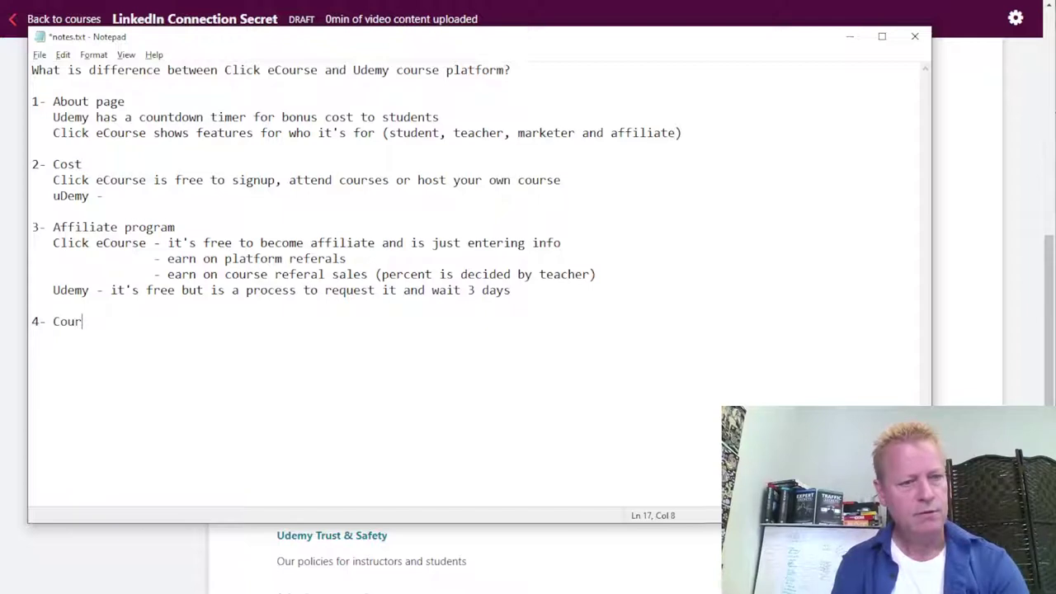
pyautogui.write('urse creation ')
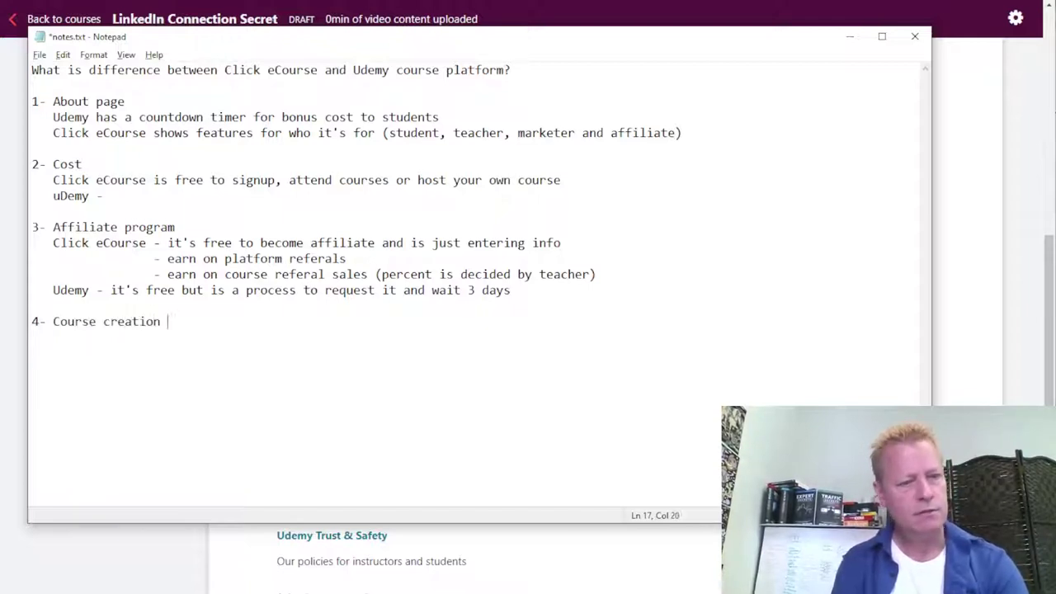
pyautogui.write('onli')
pyautogui.press('BackSpace')
pyautogui.press('BackSpace')
pyautogui.write('boarding')
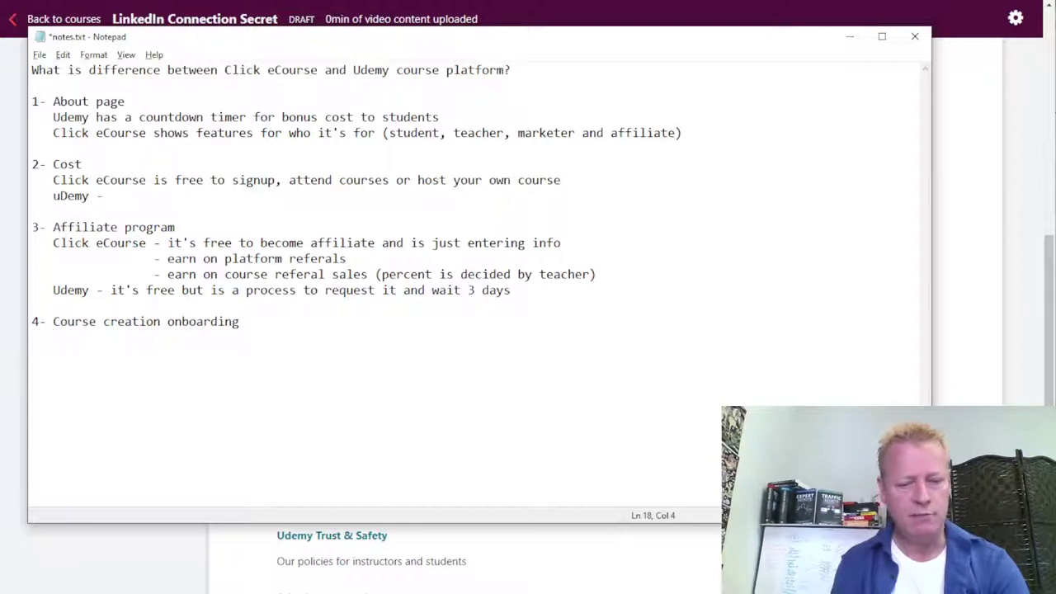
pyautogui.write('    Udemy - very complete')
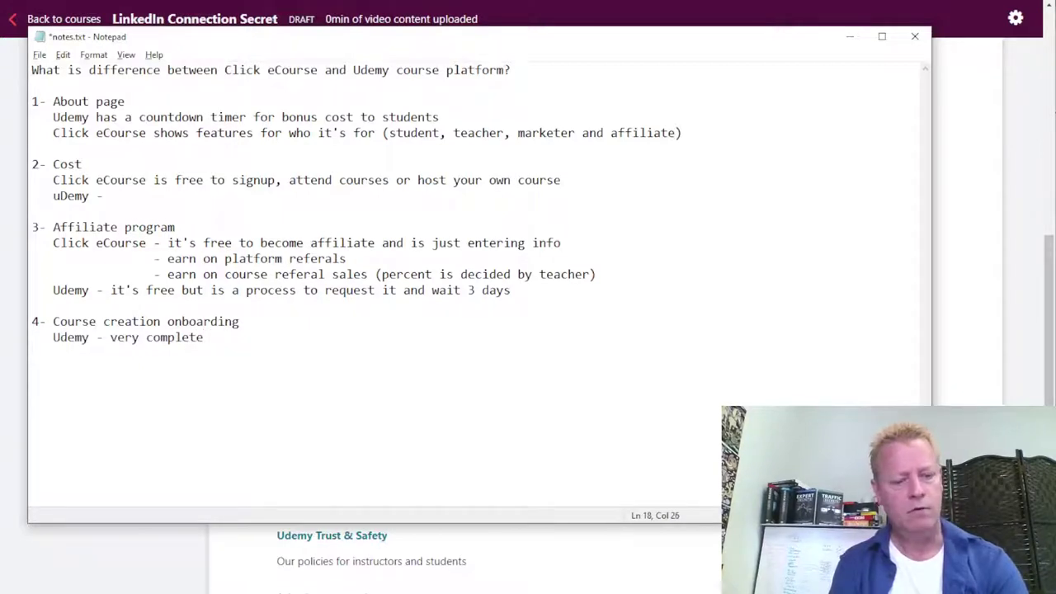
pyautogui.write(' wizard st')
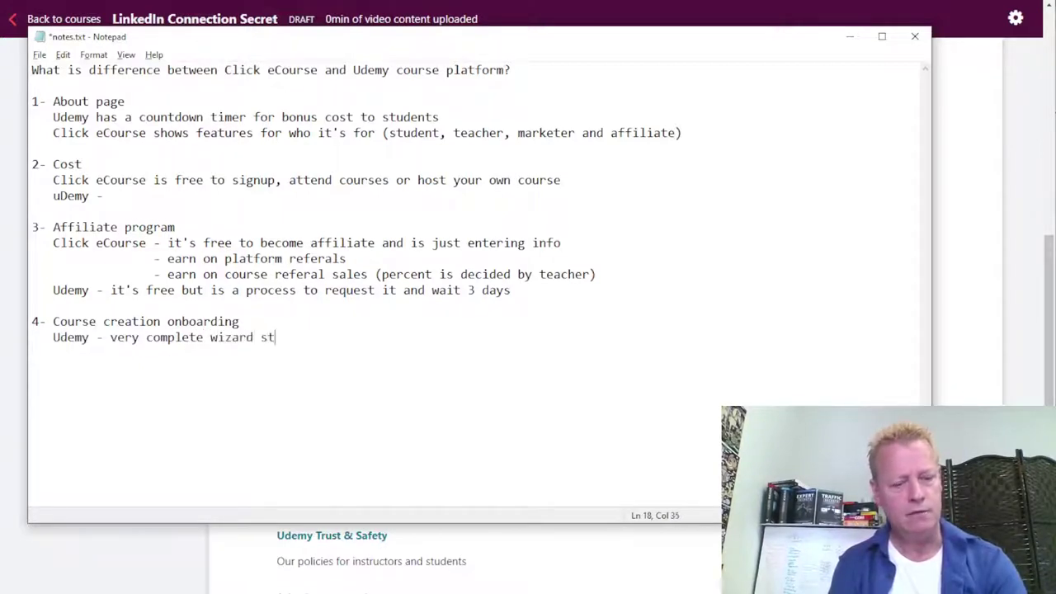
pyautogui.write('yle course creation')
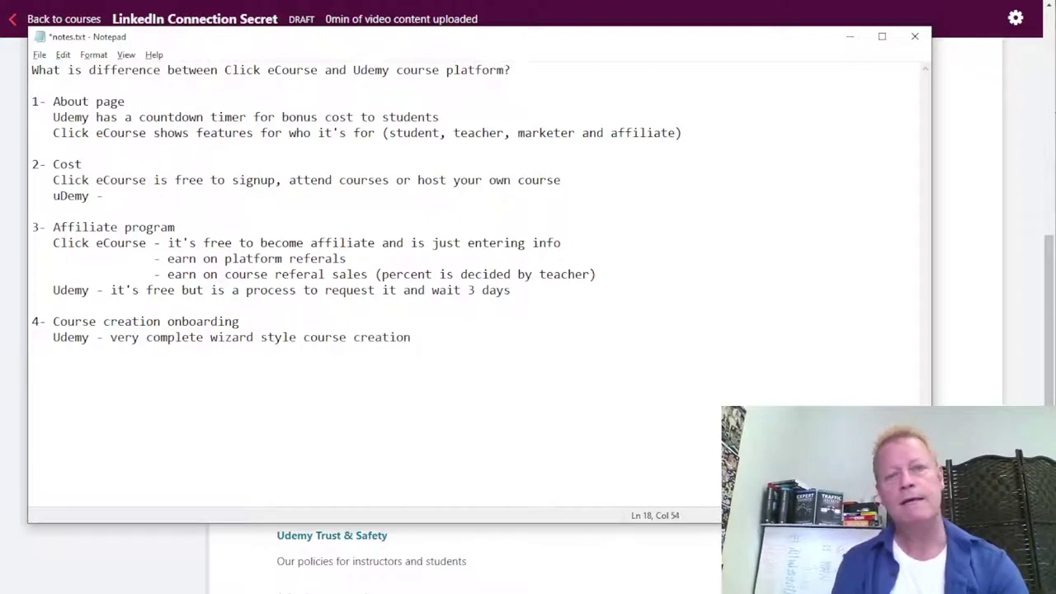
pyautogui.press('Return')
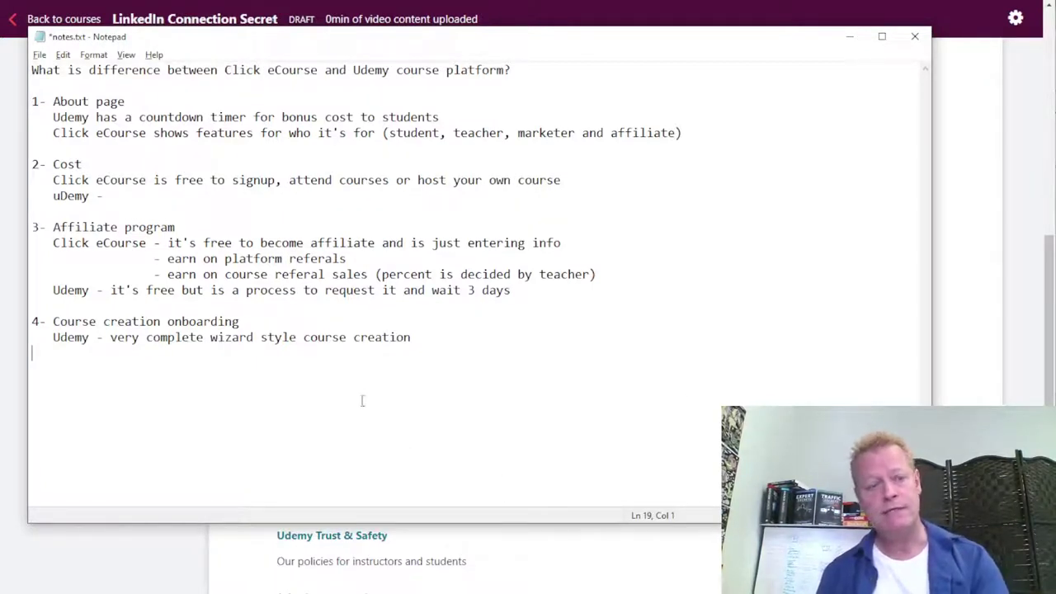
pyautogui.click(1046, 355)
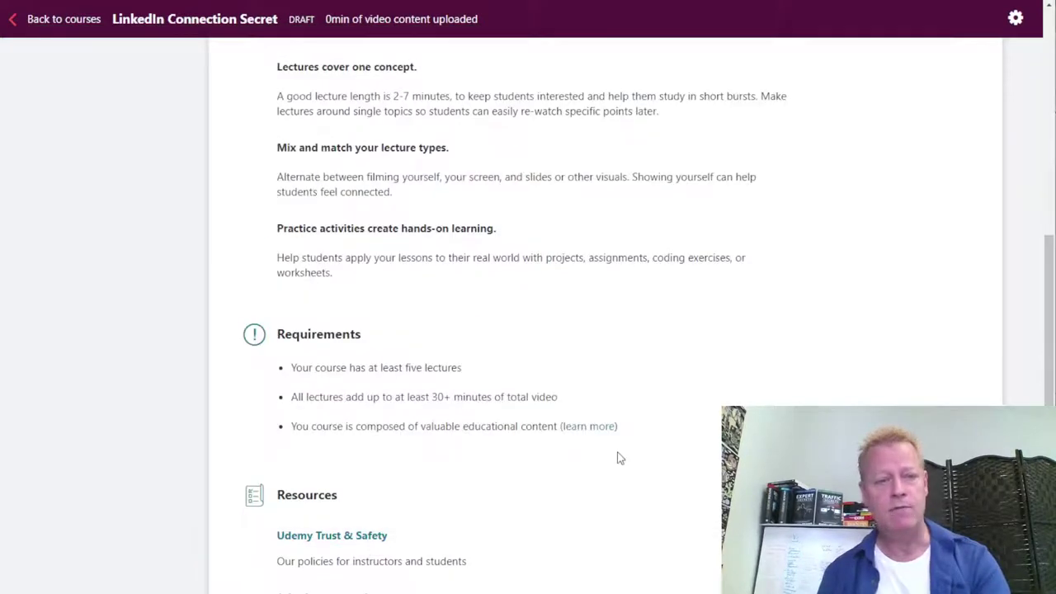
pyautogui.scroll(2, 382, 396)
pyautogui.scroll(-3, 384, 396)
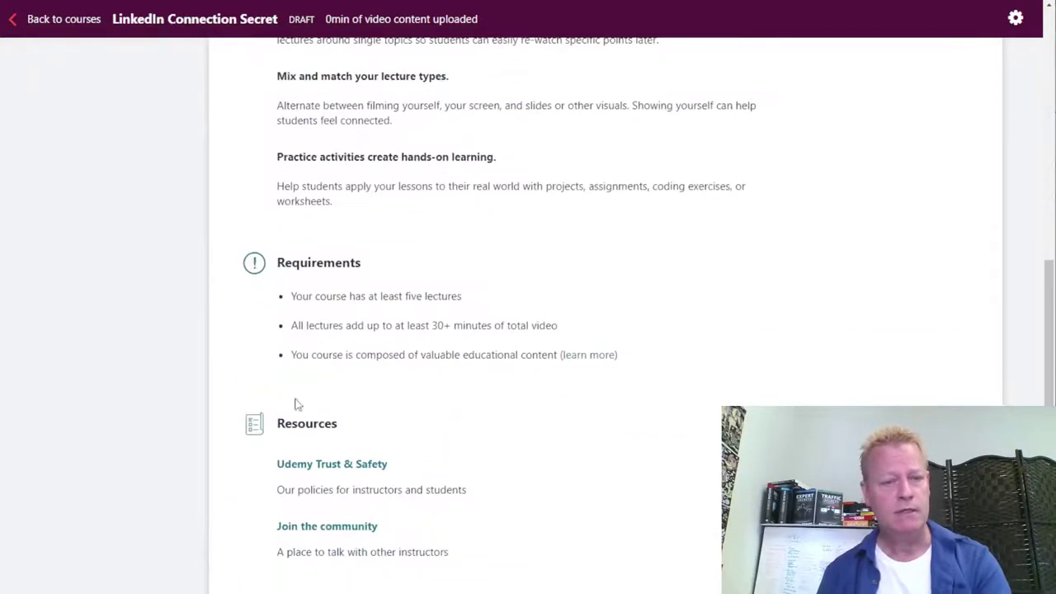
pyautogui.scroll(-2, 305, 438)
pyautogui.scroll(1, 434, 437)
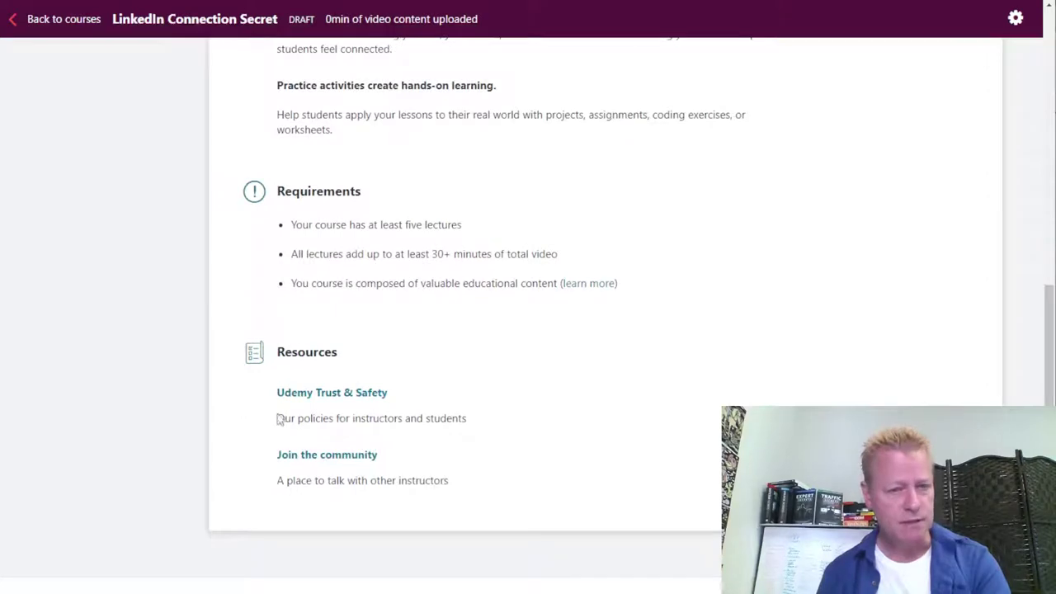
pyautogui.scroll(3, 457, 448)
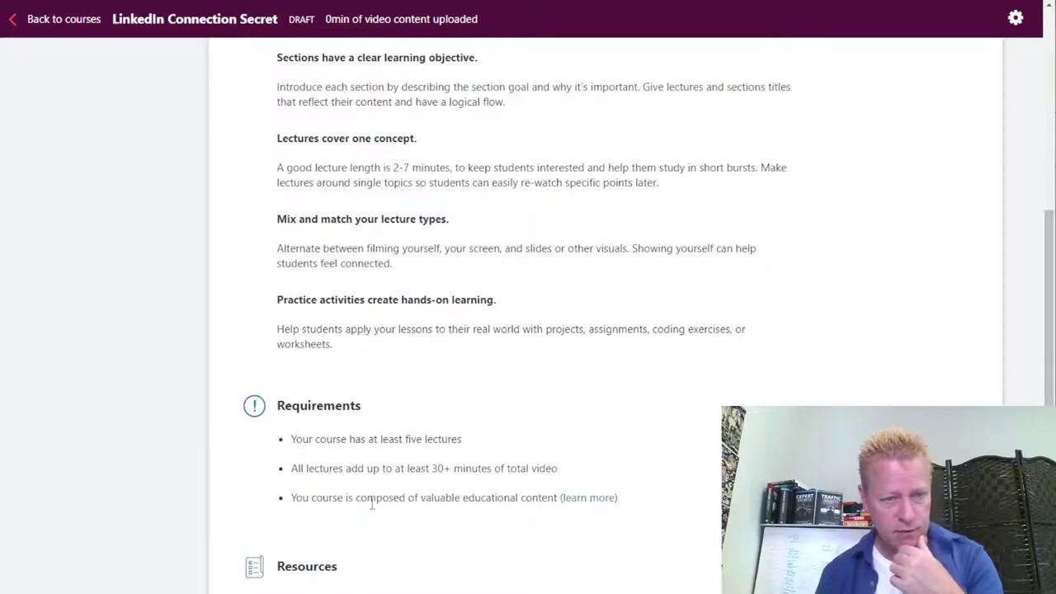
pyautogui.scroll(2, 361, 476)
pyautogui.scroll(3, 448, 520)
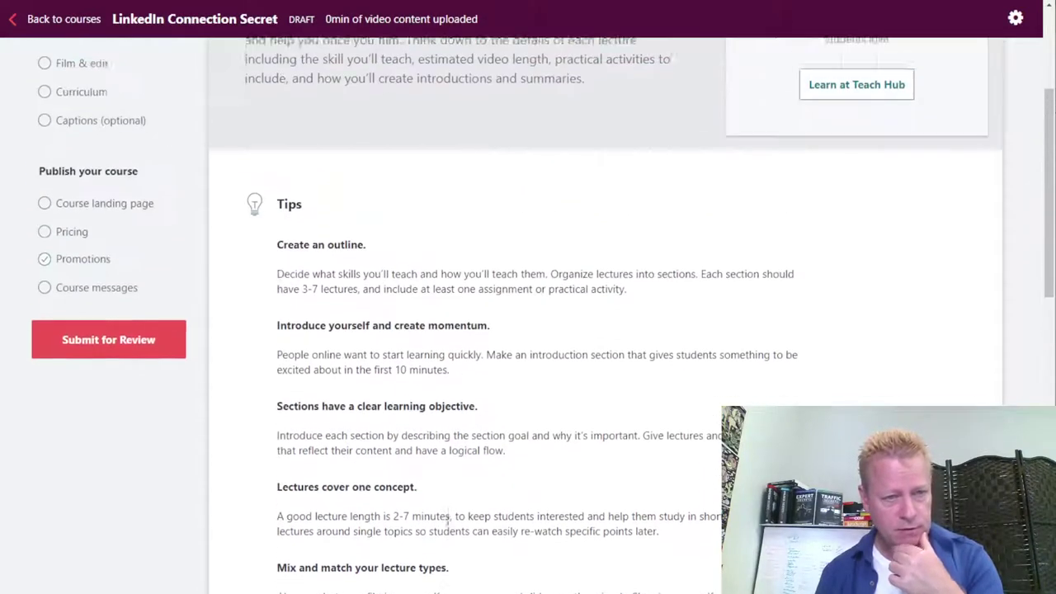
pyautogui.scroll(-2, 347, 450)
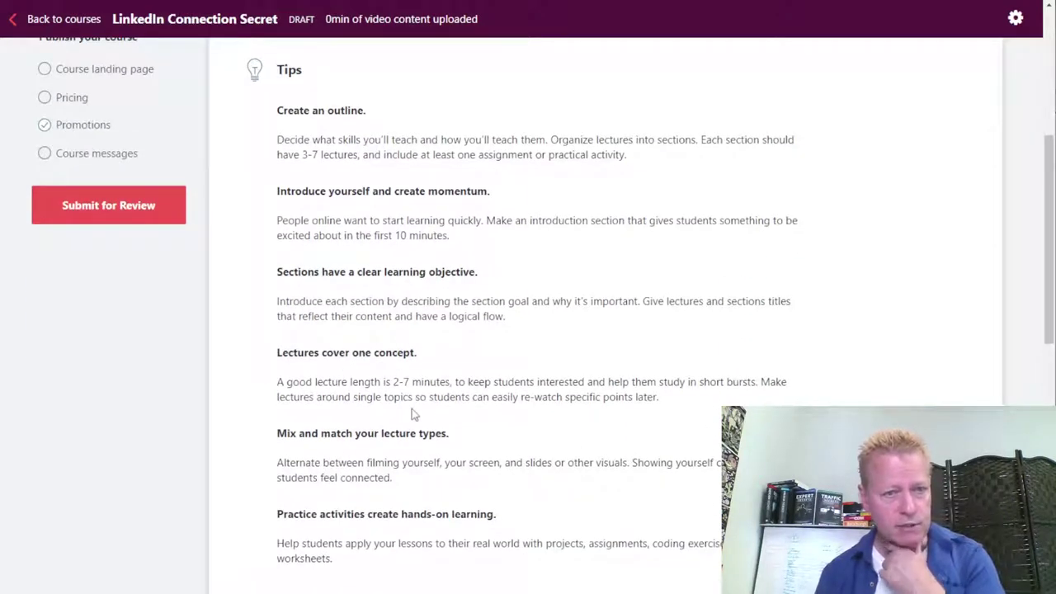
pyautogui.hotkey('alt', 'Tab')
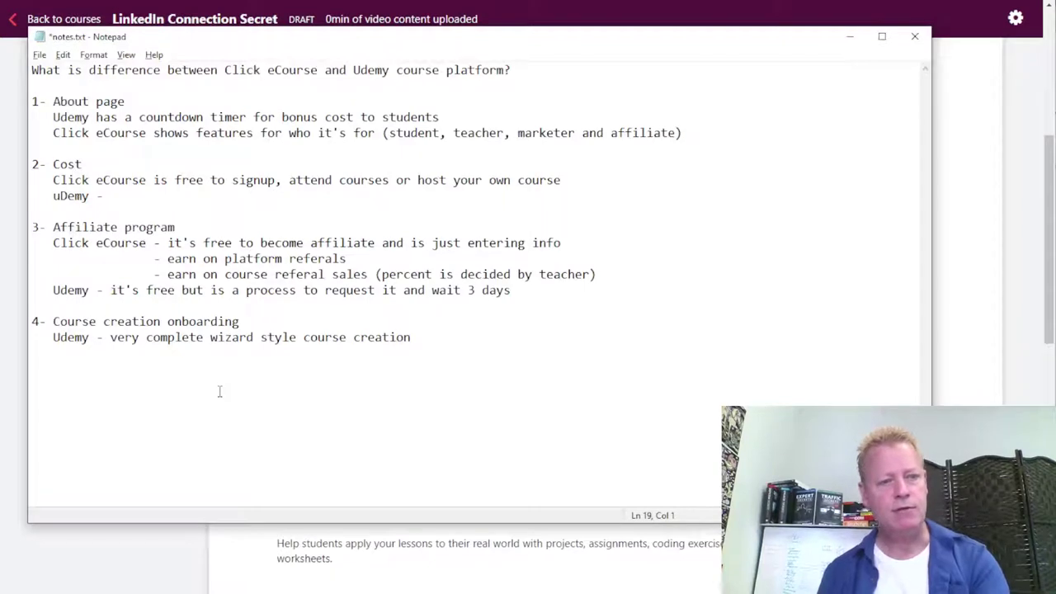
# - Note Udemy requires approval to host, while Click eCourse hosts uploads even if incomplete
pyautogui.write('click')
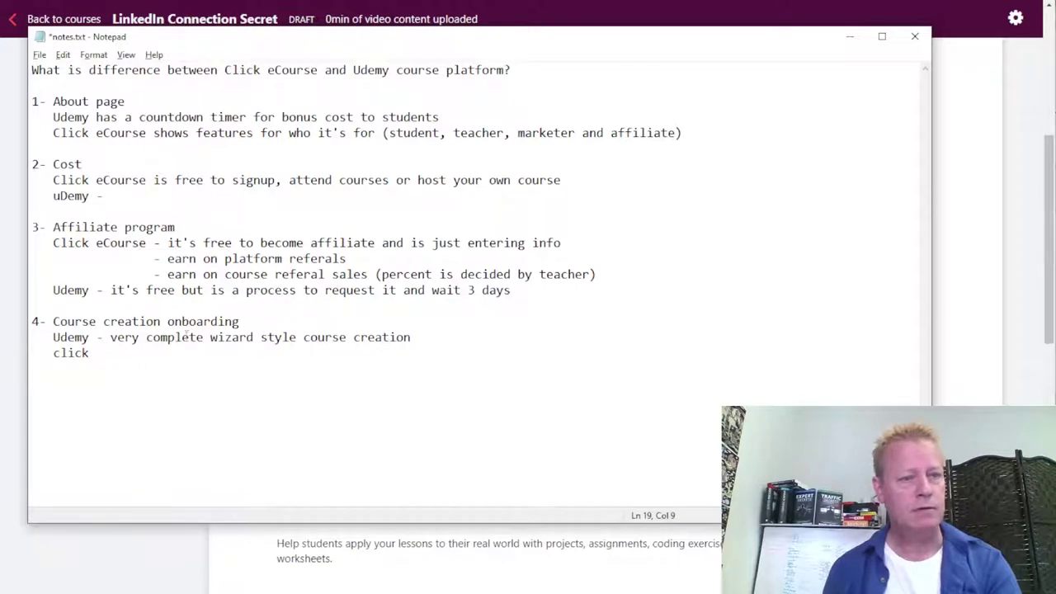
pyautogui.write("but you can't just create course and host it without being approved")
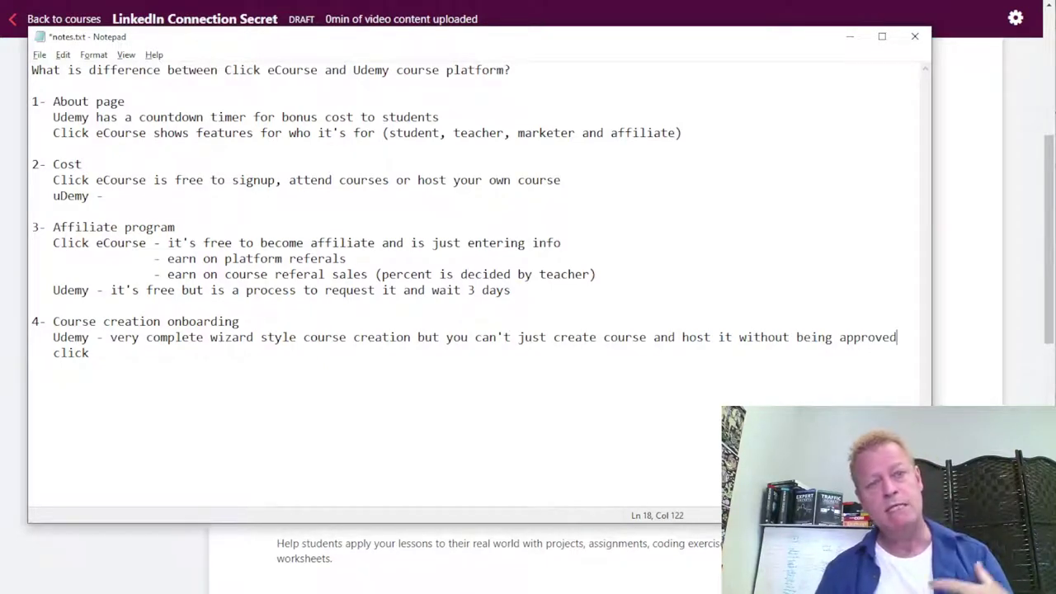
pyautogui.click(116, 350)
pyautogui.write('eCour')
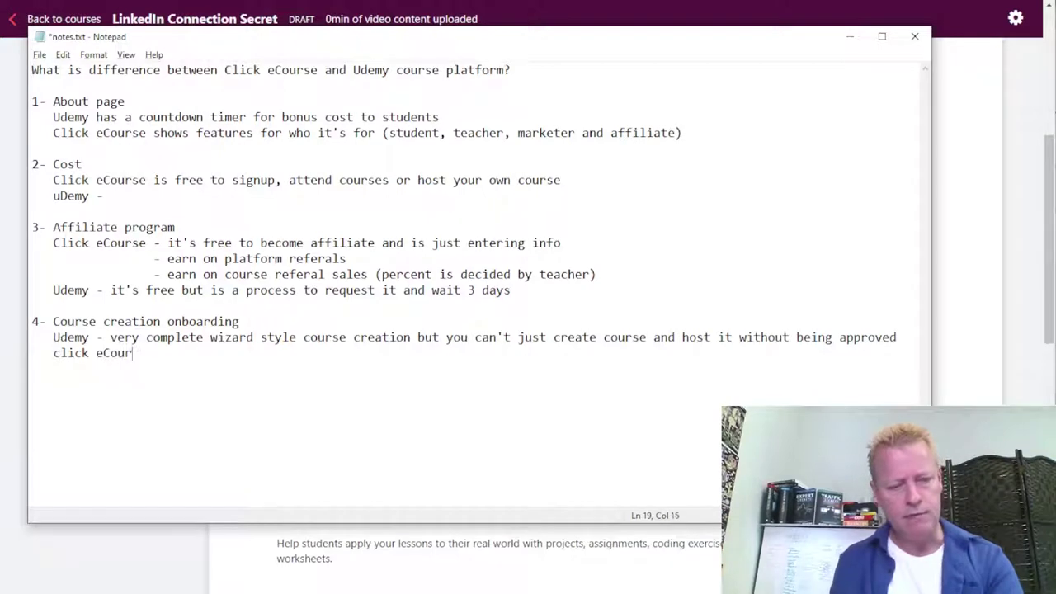
pyautogui.write('se -')
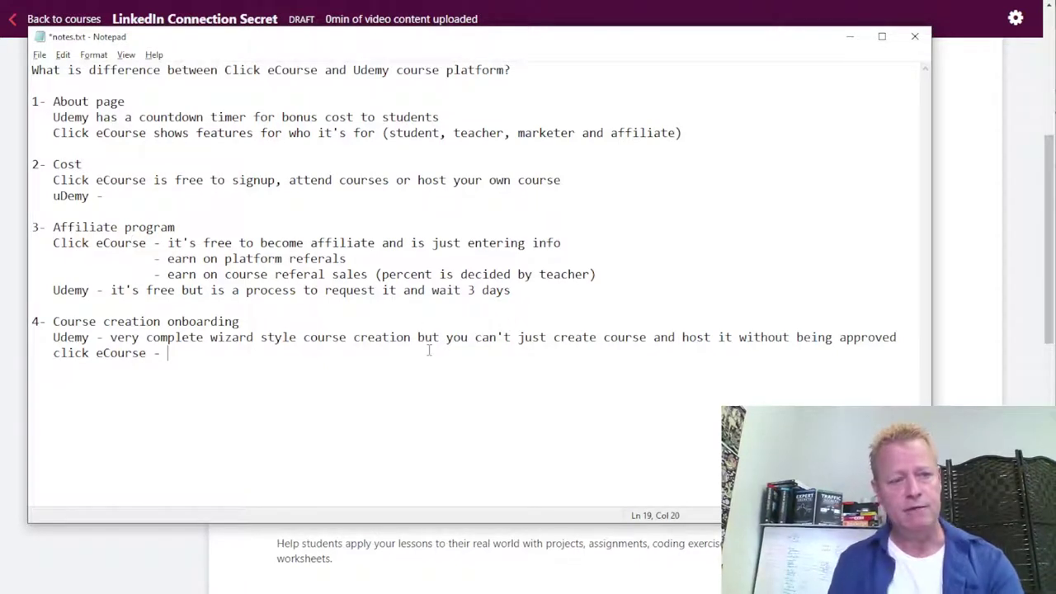
pyautogui.write('you can just ')
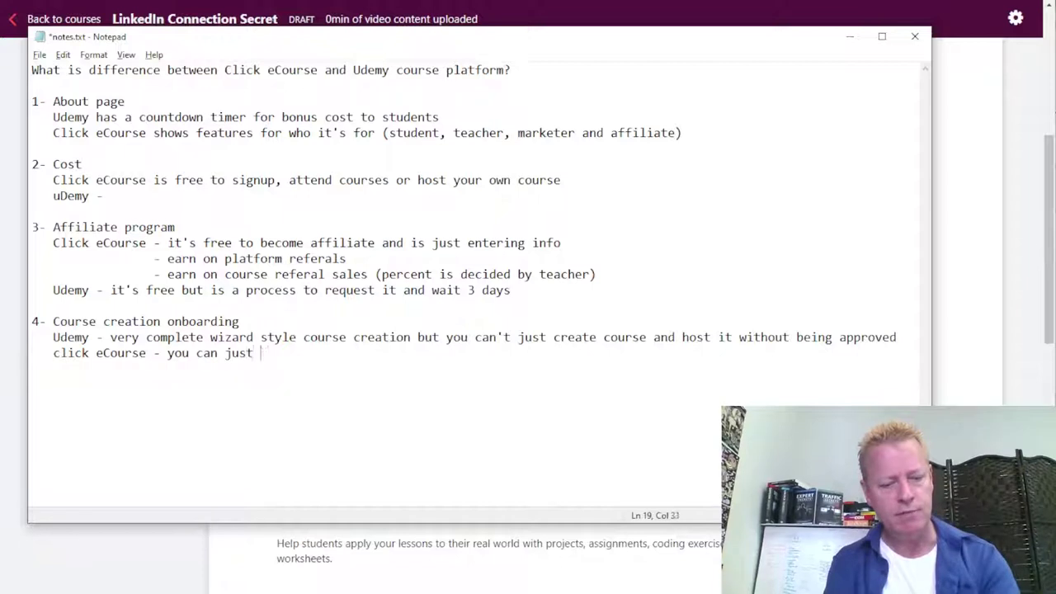
pyautogui.write('upload your cour')
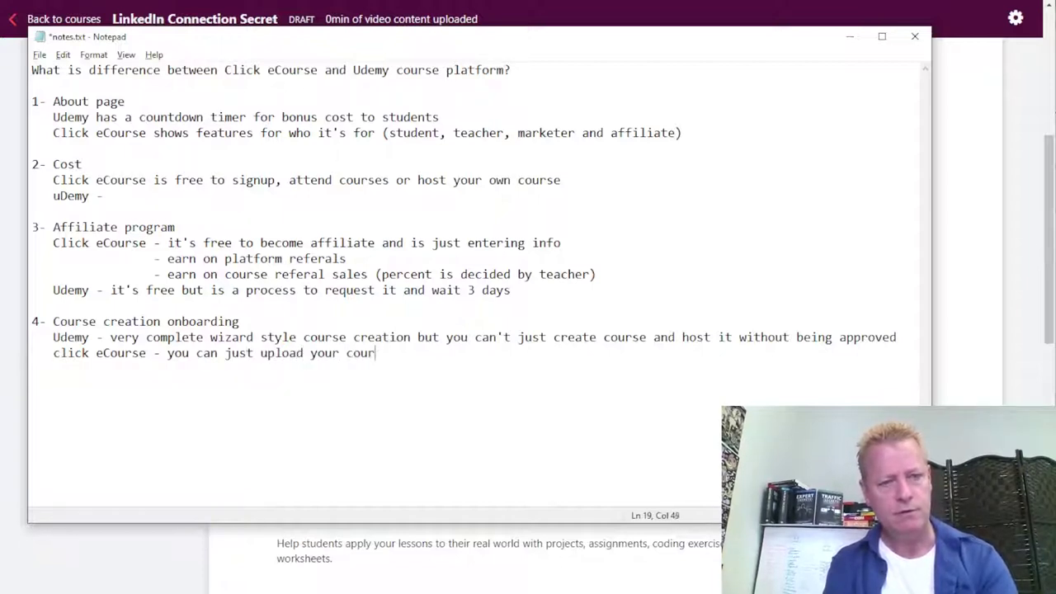
pyautogui.write('se and host ')
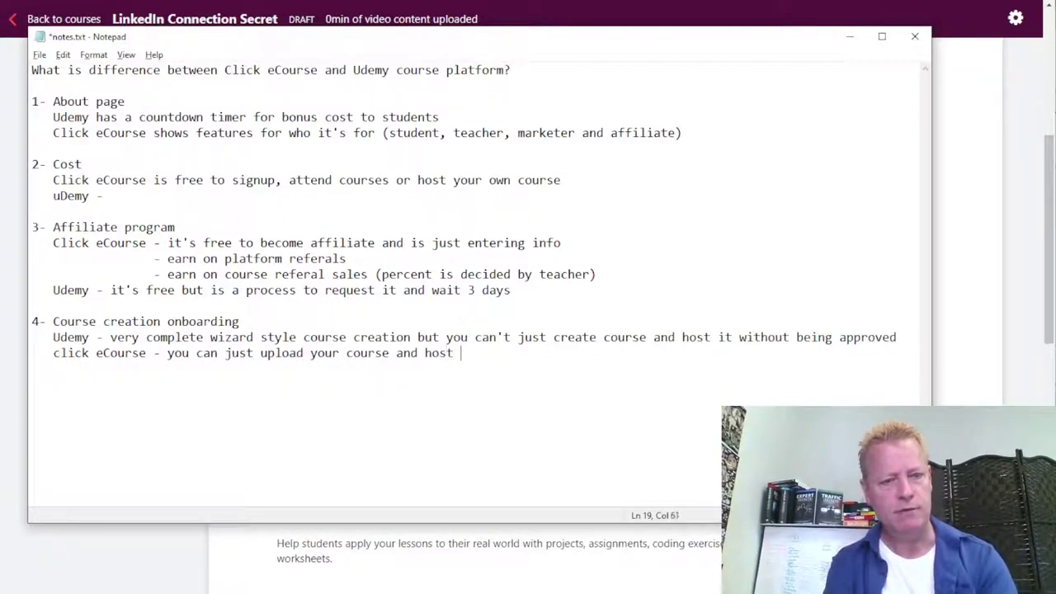
pyautogui.write('it - but it might ')
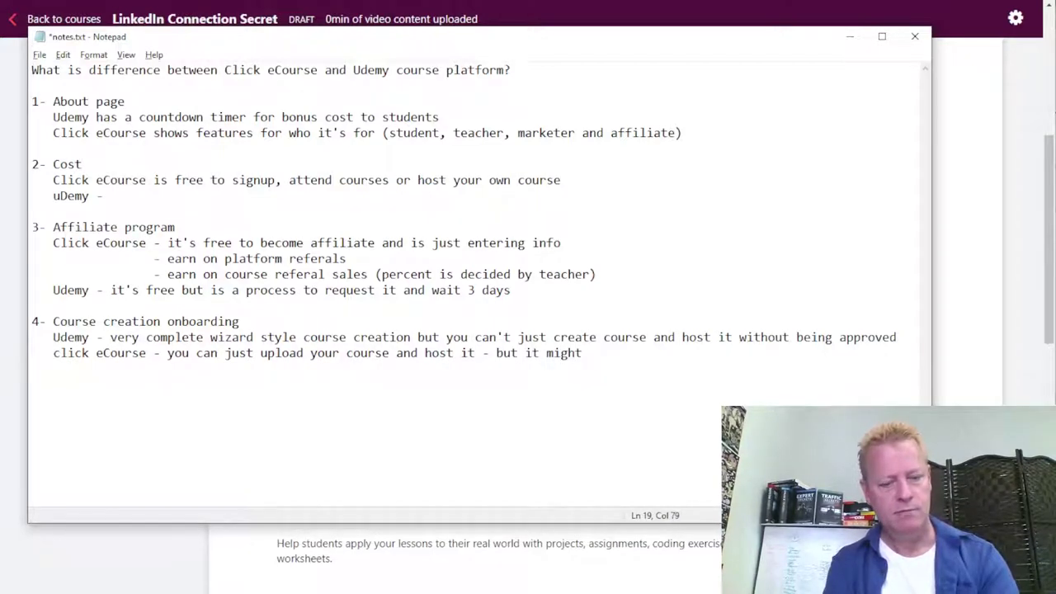
pyautogui.write('be incompl')
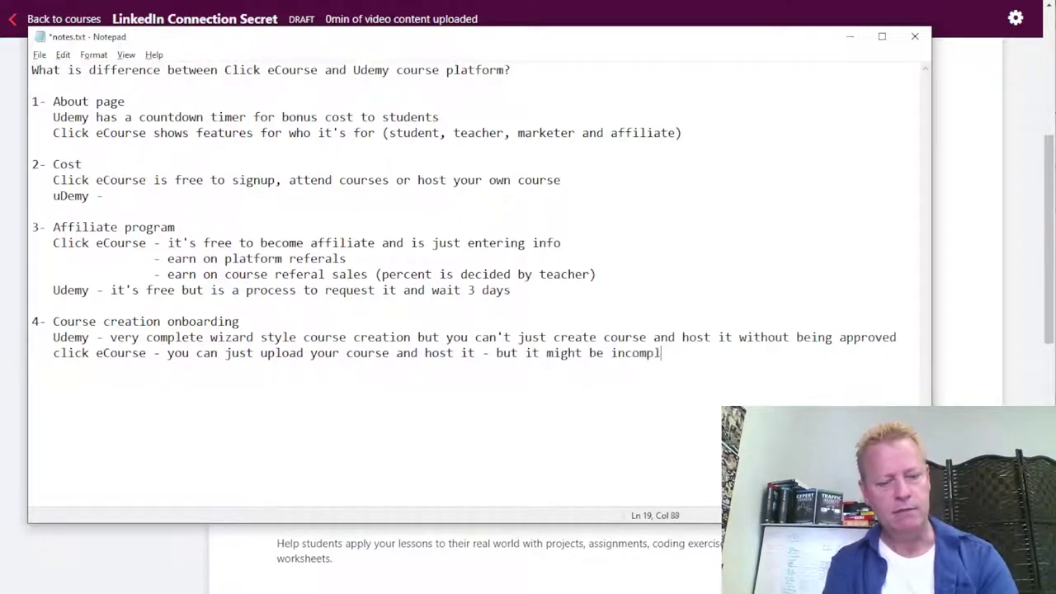
pyautogui.write('ete (alt')
pyautogui.press('BackSpace')
pyautogui.write('ltought ')
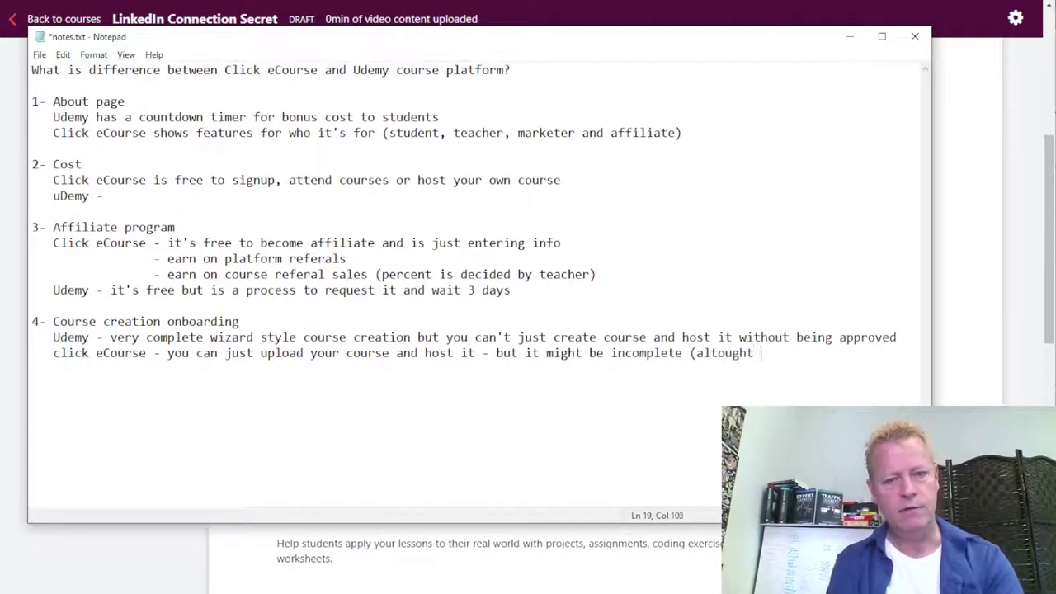
pyautogui.write("that's your choice)")
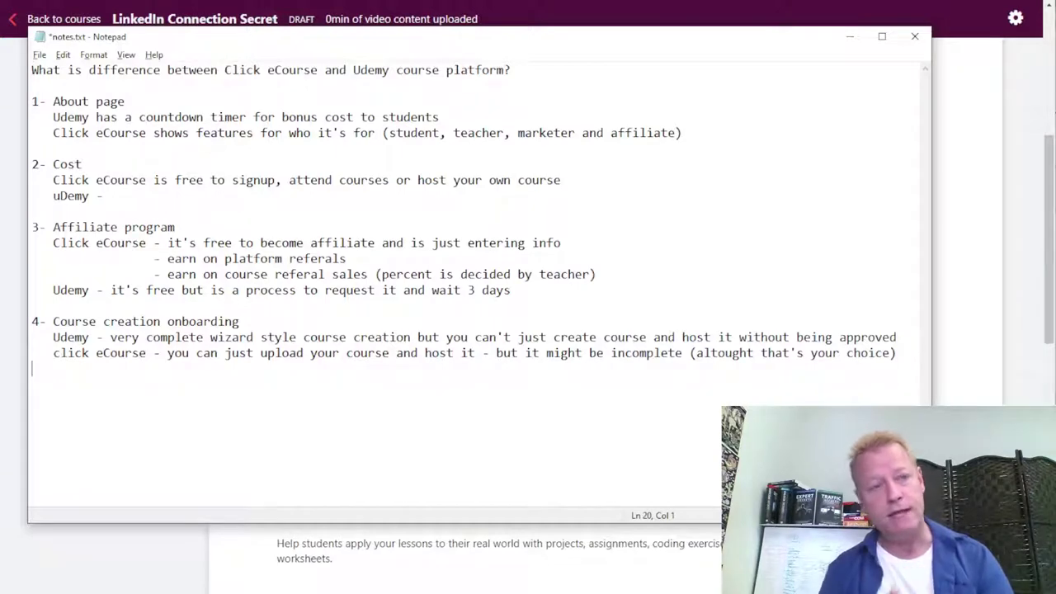
# - Review Udemy's requirements: 30+ minutes of video, valuable educational content, at least five lectures
pyautogui.moveTo(1044, 291); pyautogui.dragTo(1051, 415)
pyautogui.moveTo(390, 337); pyautogui.dragTo(420, 326)
pyautogui.click(477, 335)
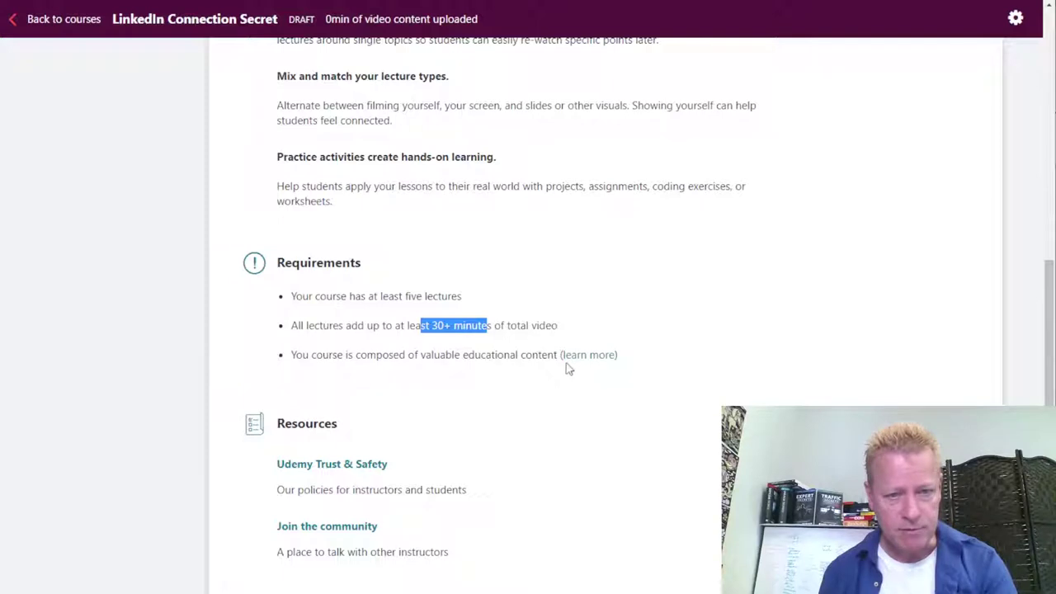
pyautogui.moveTo(555, 354); pyautogui.dragTo(344, 355)
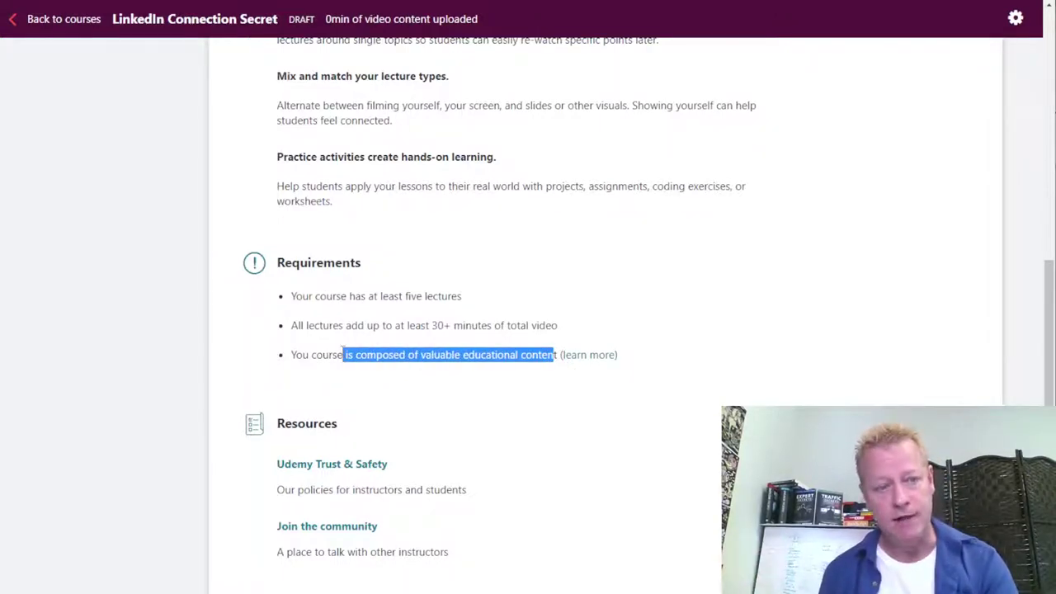
pyautogui.click(351, 295)
pyautogui.moveTo(327, 298); pyautogui.dragTo(449, 297)
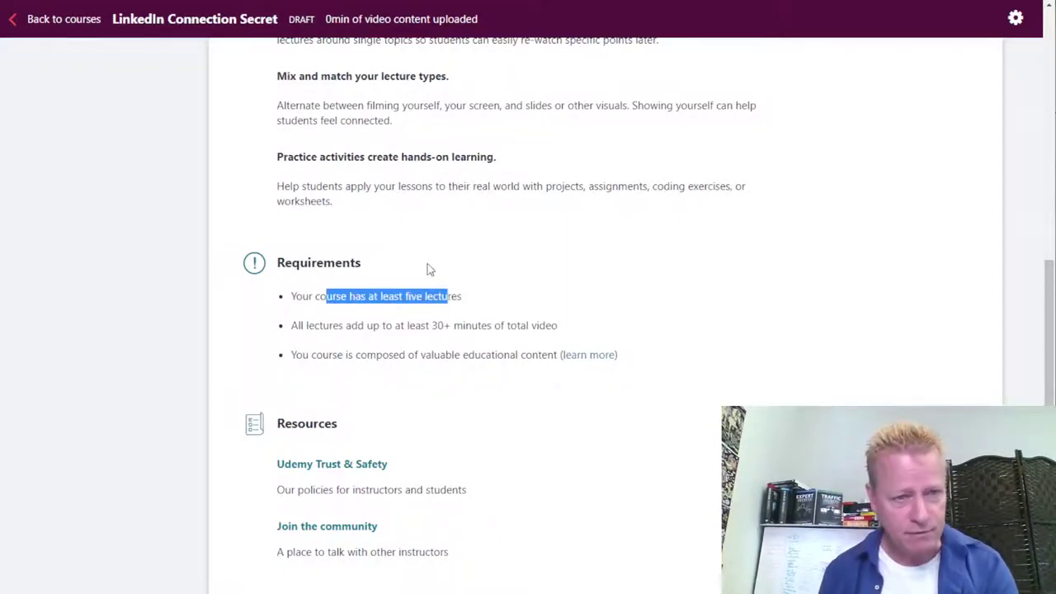
pyautogui.scroll(1, 428, 267)
pyautogui.hotkey('alt', 'Tab')
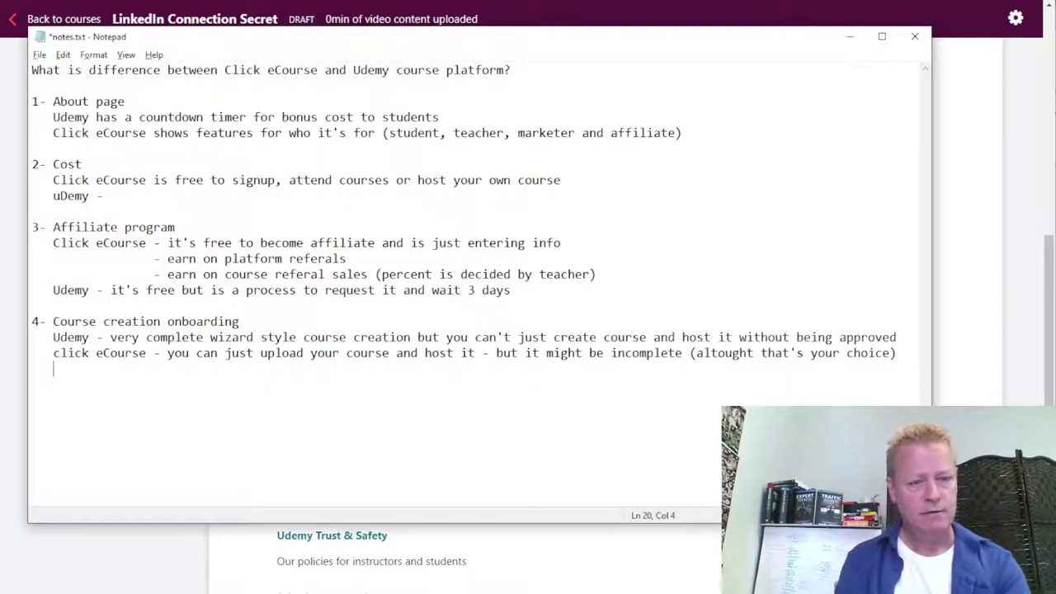
# - Add the line 'Must have 30+ minutes of videos' under the Udemy entry in section 4
pyautogui.press('Up')
pyautogui.press('Left')
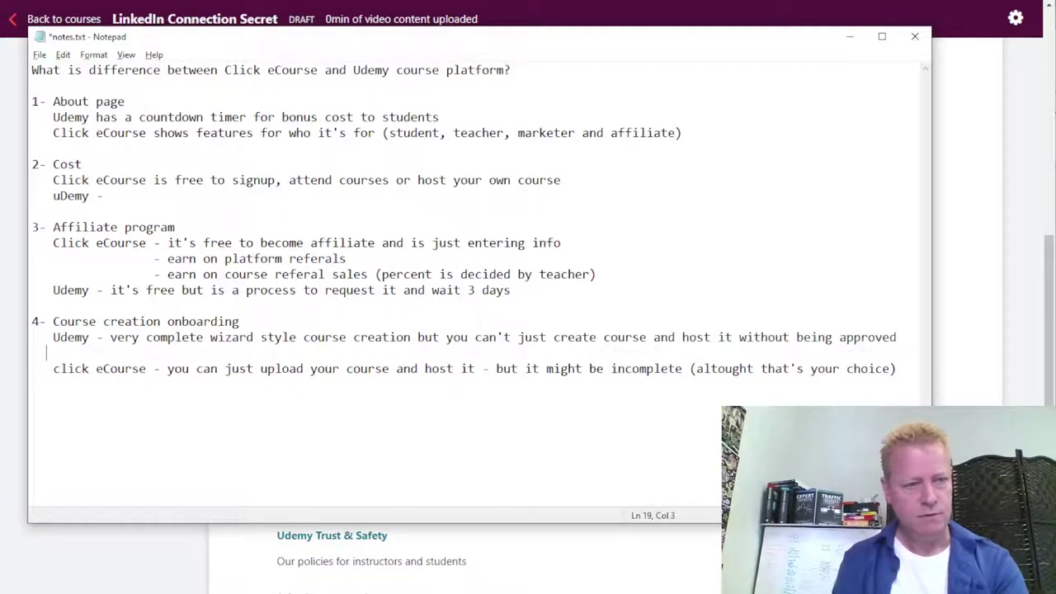
pyautogui.write('Must have ')
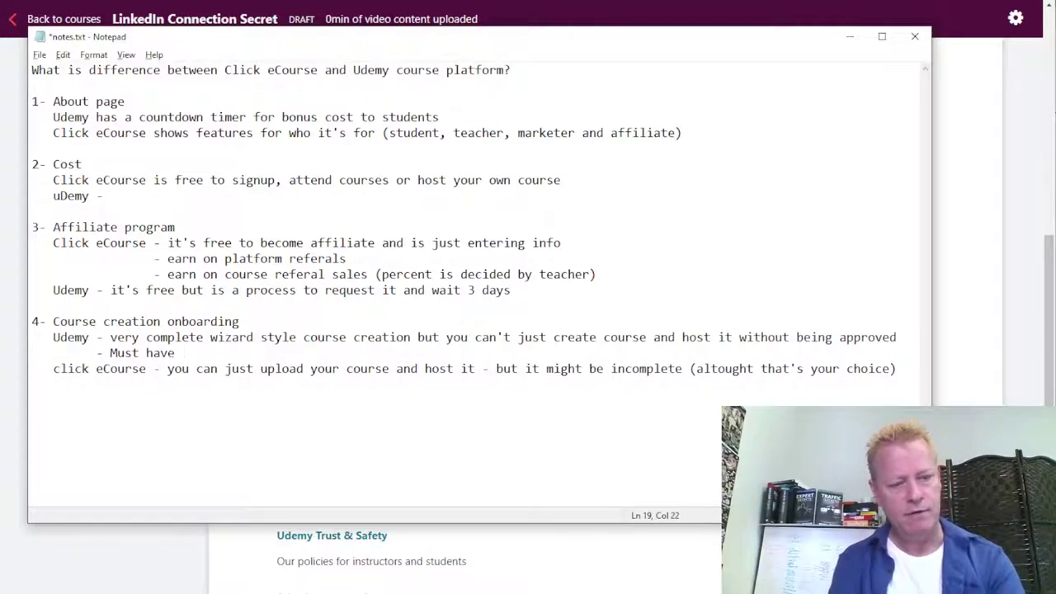
pyautogui.write('30+ moi')
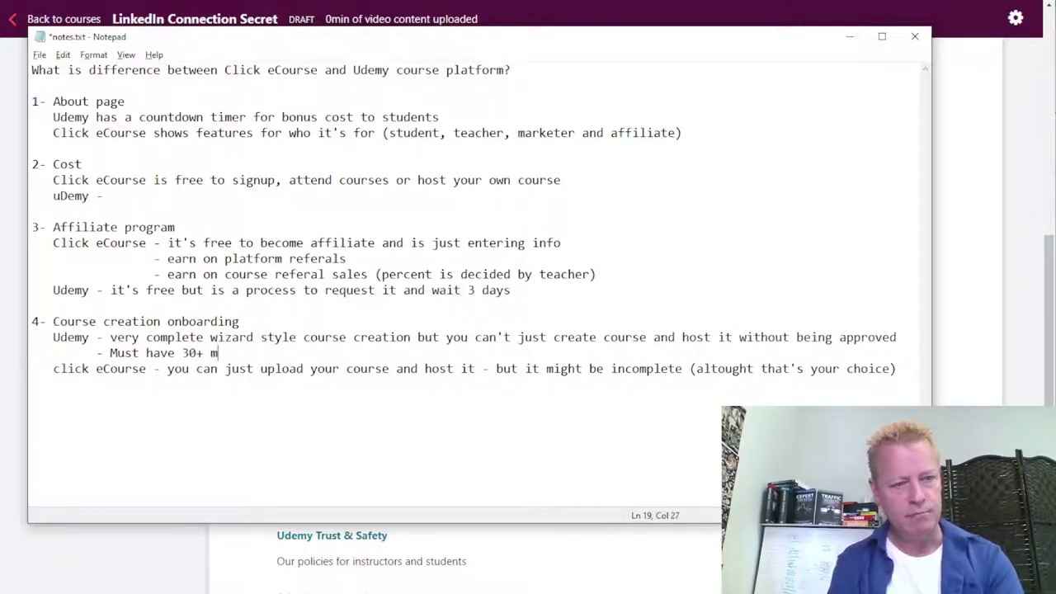
pyautogui.press('BackSpace')
pyautogui.press('BackSpace')
pyautogui.write('inutes of videos')
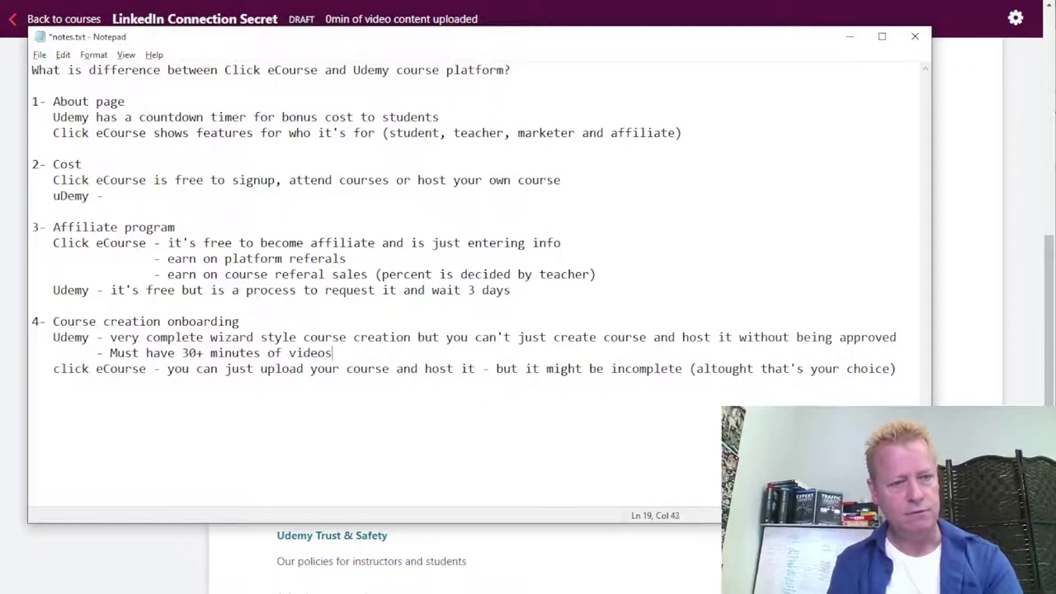
pyautogui.press('Return')
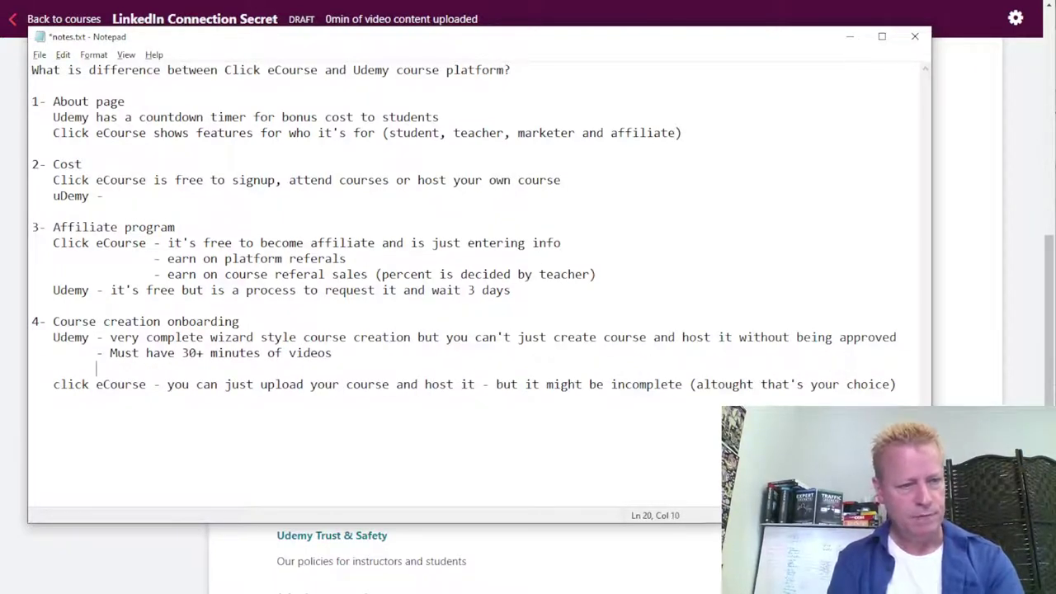
# - Add 'Must have at least 5 lessons' and 'Must be "valuable content" (they decide what that means)'
pyautogui.write('Must')
pyautogui.hotkey('alt', 'Tab')
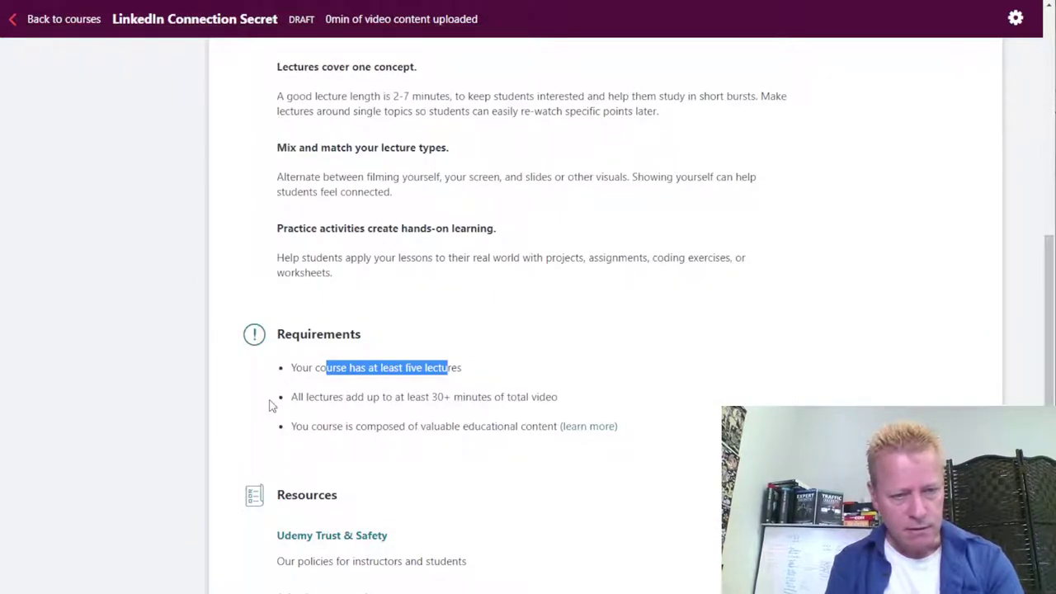
pyautogui.hotkey('alt', 'Tab')
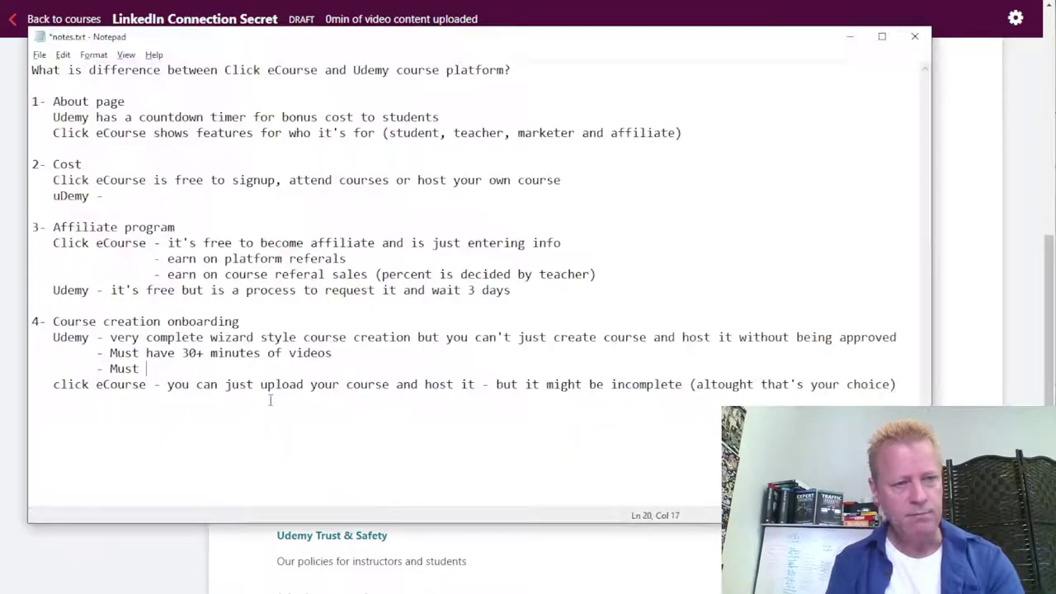
pyautogui.write('have at least 5 lessons')
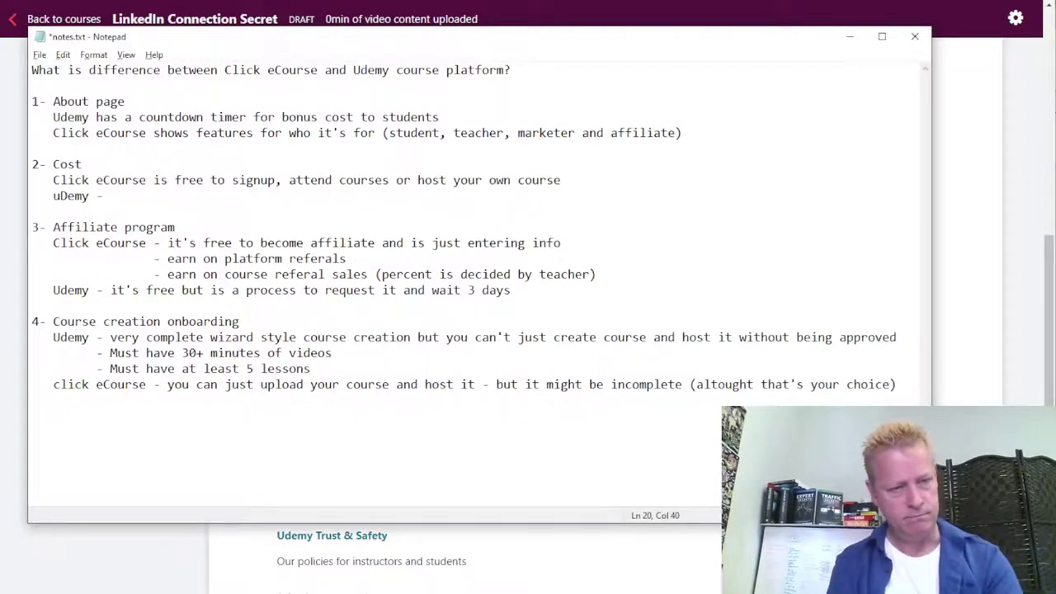
pyautogui.press('Return')
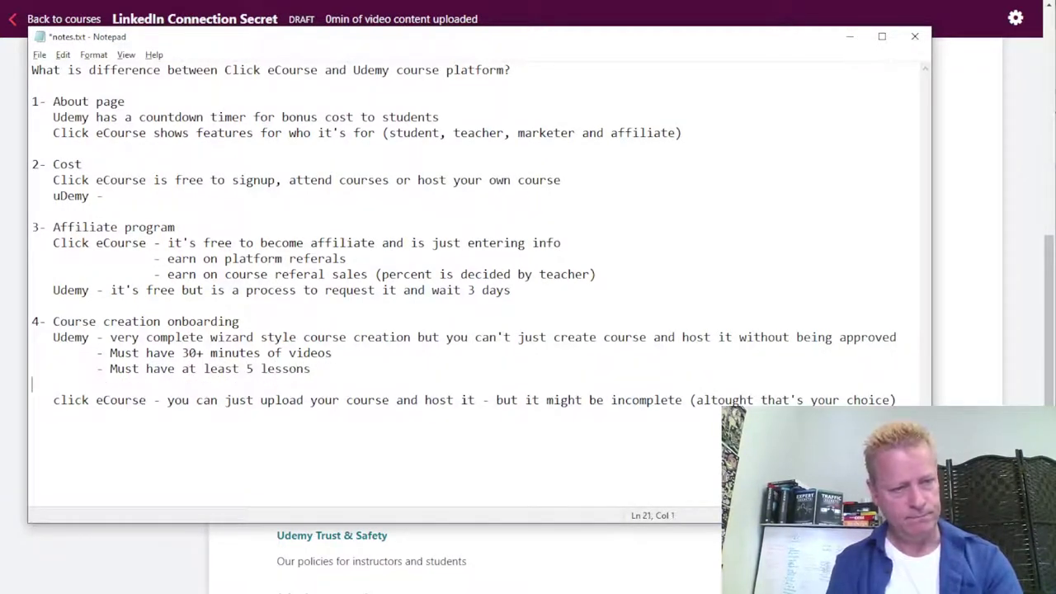
pyautogui.write('- M')
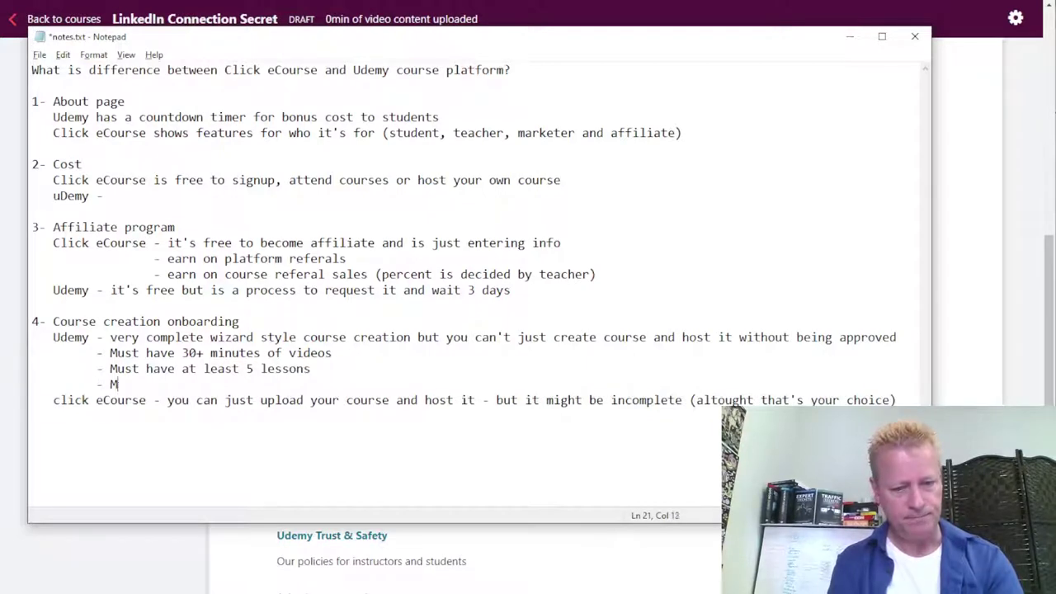
pyautogui.write('ust be "valuable content" (they')
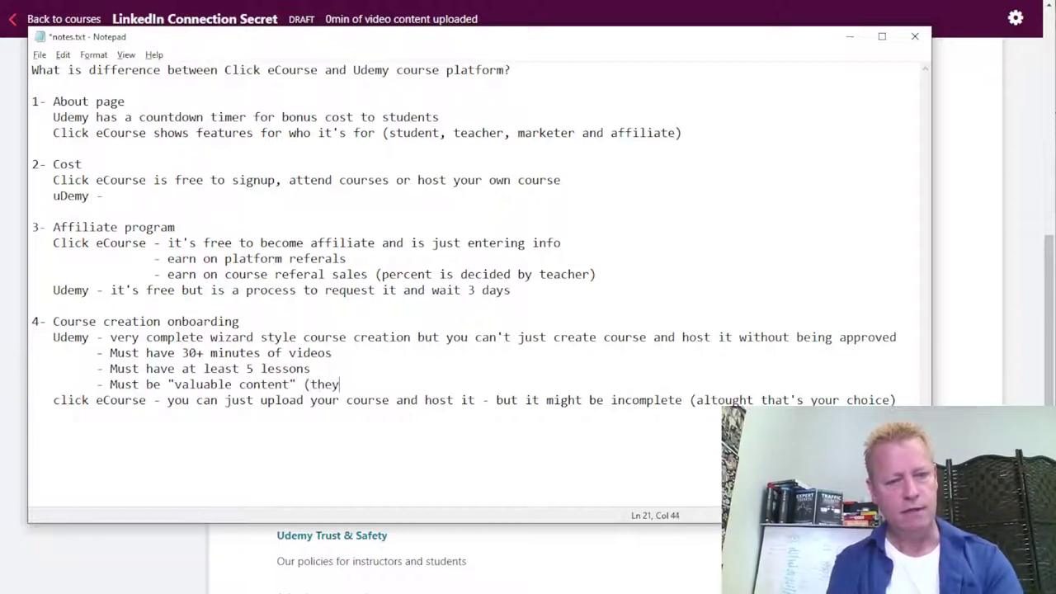
pyautogui.write(' decide wha')
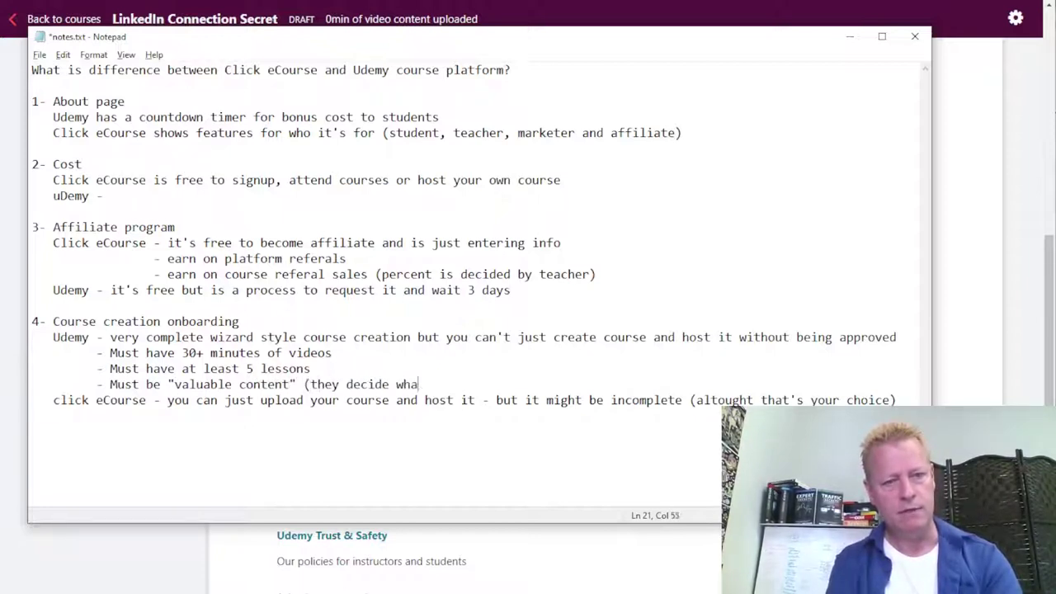
pyautogui.write('t that means')
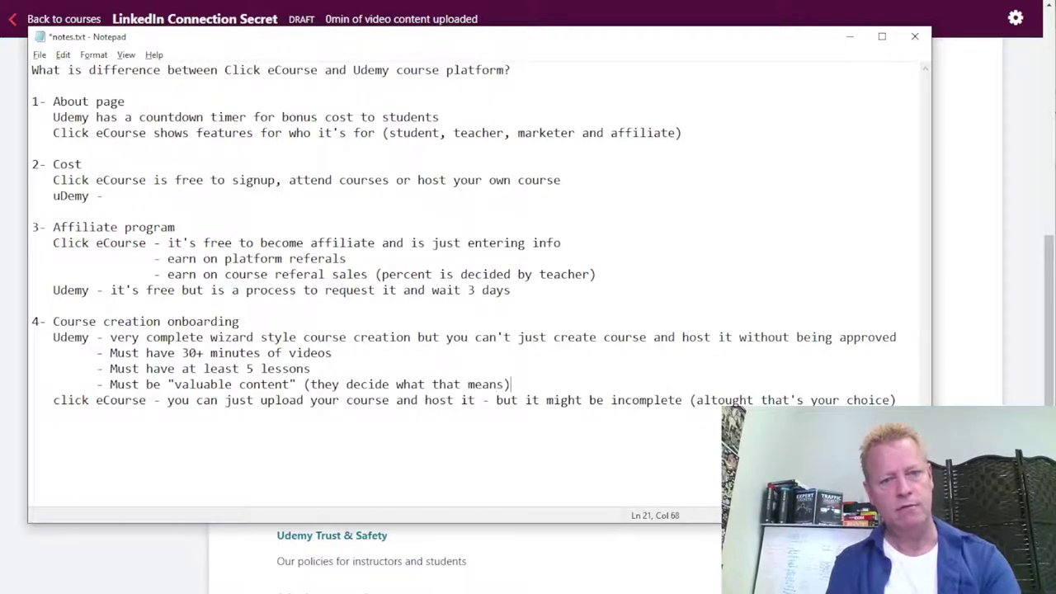
pyautogui.hotkey('alt', 'Tab')
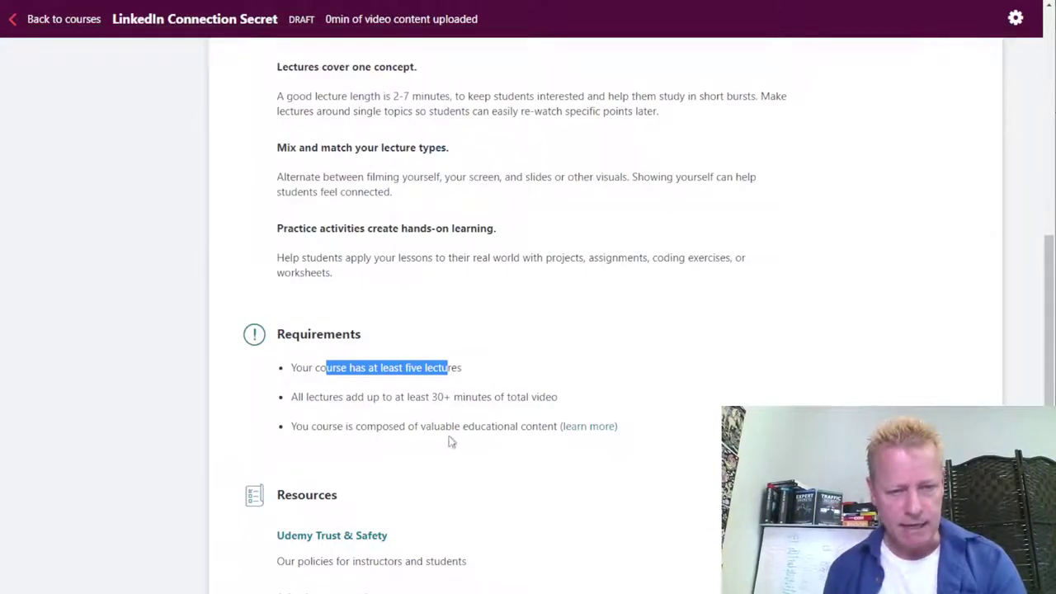
# - Mark 'valuable educational content' and skim Udemy's Tips and Requirements sections before returning to notes.txt
pyautogui.moveTo(424, 428); pyautogui.dragTo(546, 427)
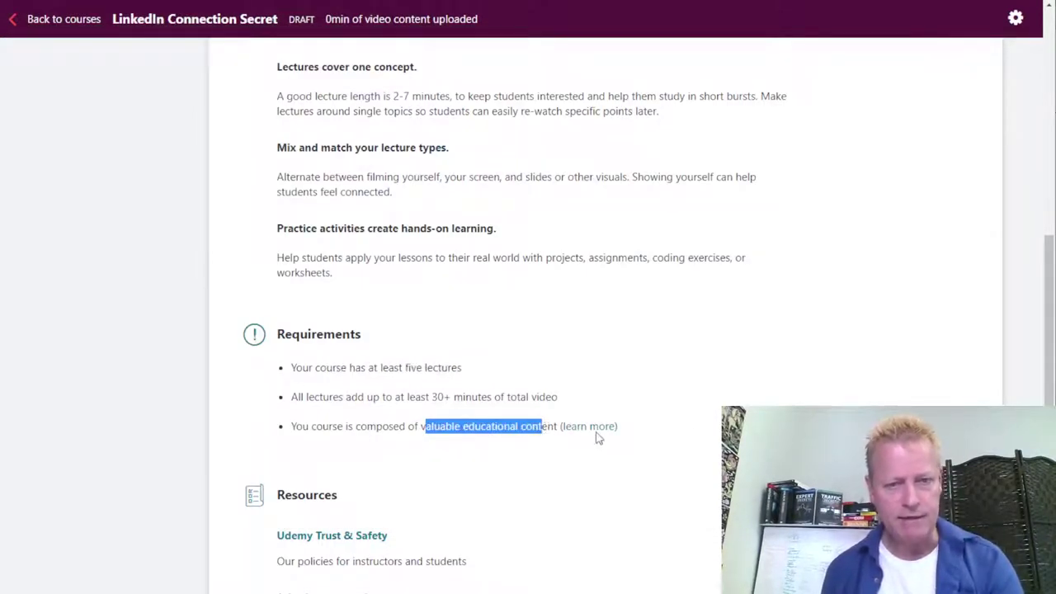
pyautogui.scroll(5, 601, 415)
pyautogui.scroll(1, 601, 415)
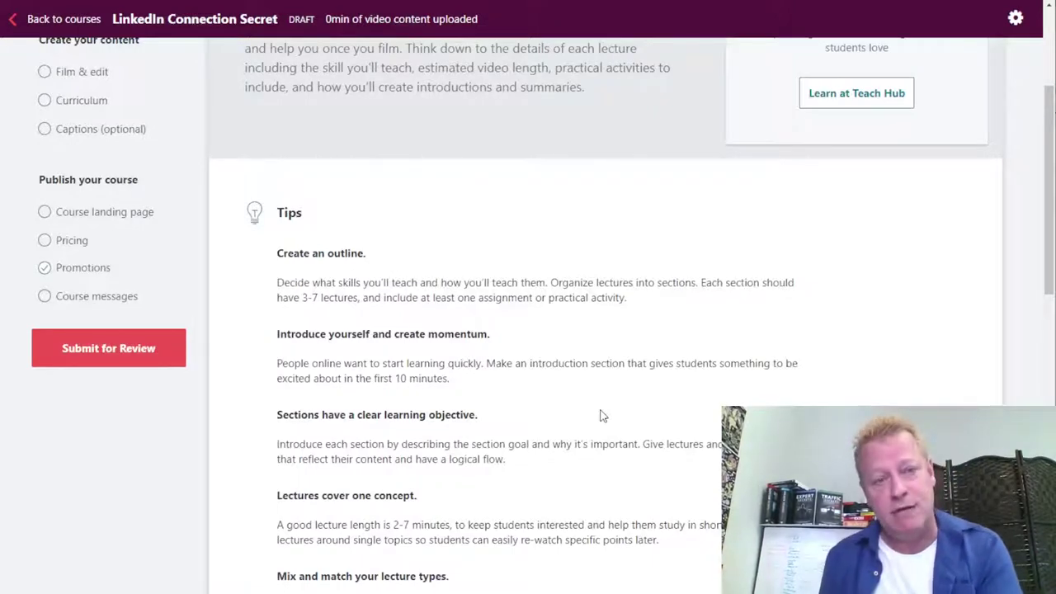
pyautogui.scroll(2, 617, 388)
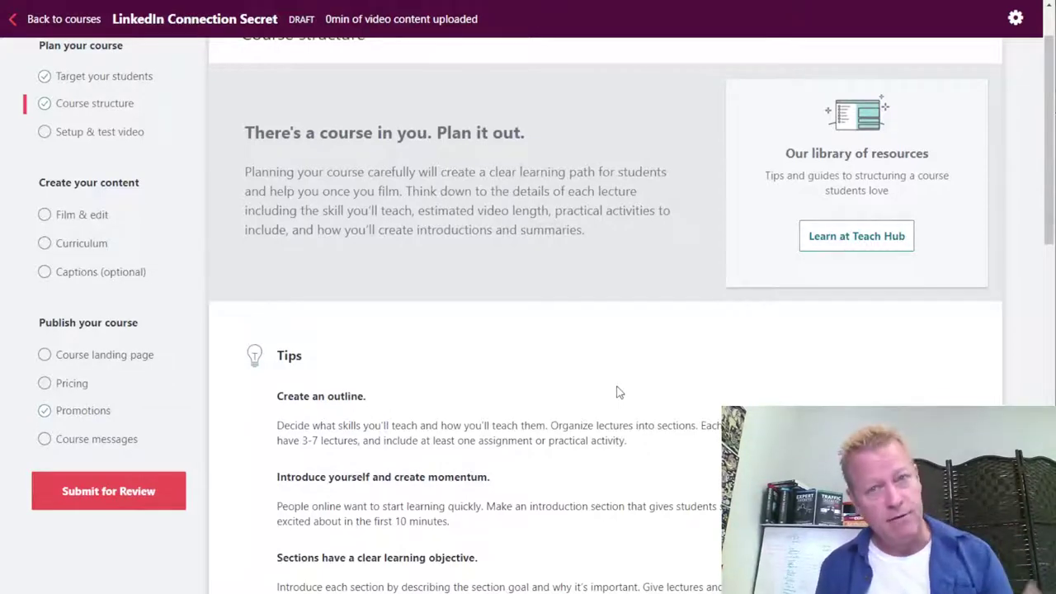
pyautogui.scroll(1, 624, 421)
pyautogui.scroll(-4, 619, 436)
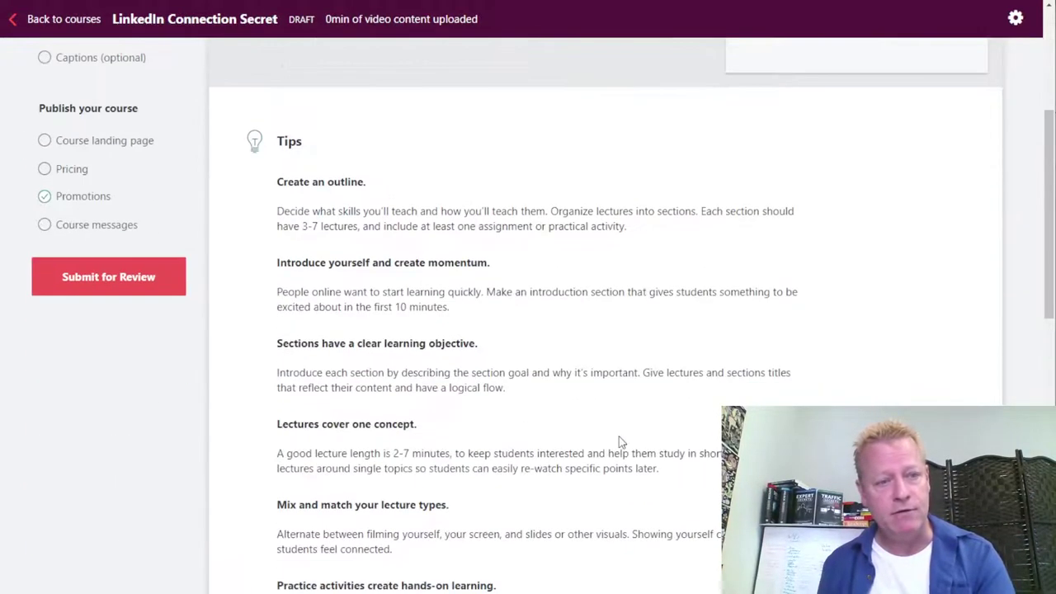
pyautogui.scroll(-9, 619, 441)
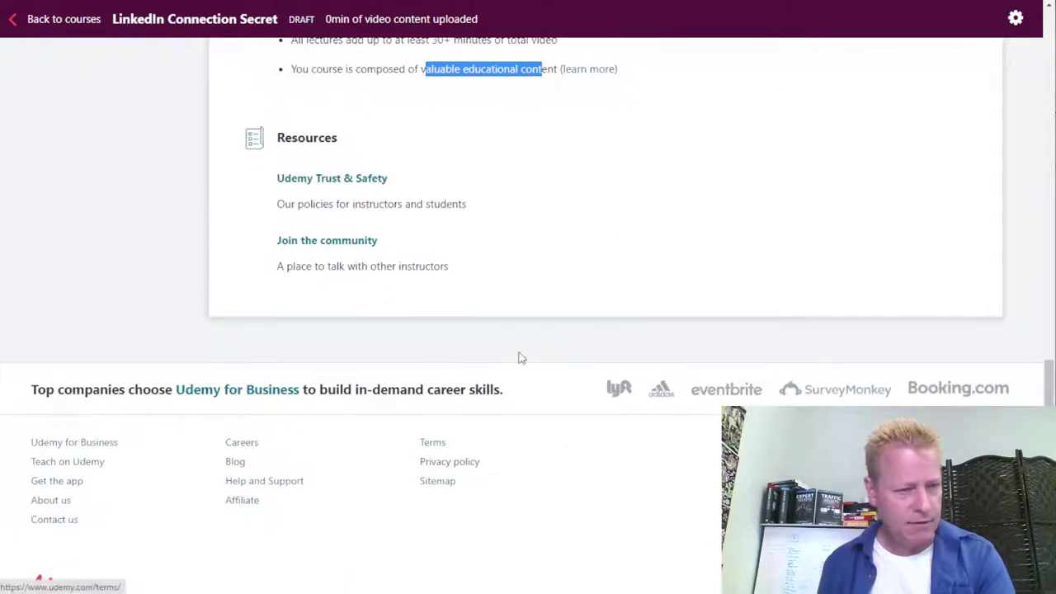
pyautogui.scroll(-1, 561, 375)
pyautogui.scroll(6, 564, 388)
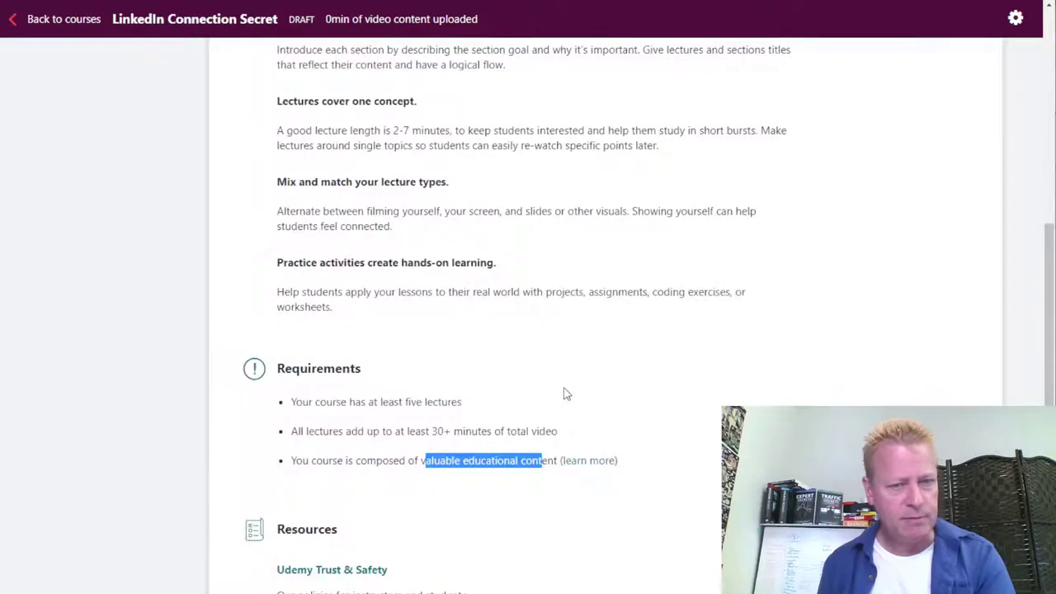
pyautogui.scroll(4, 569, 404)
pyautogui.scroll(-1, 582, 421)
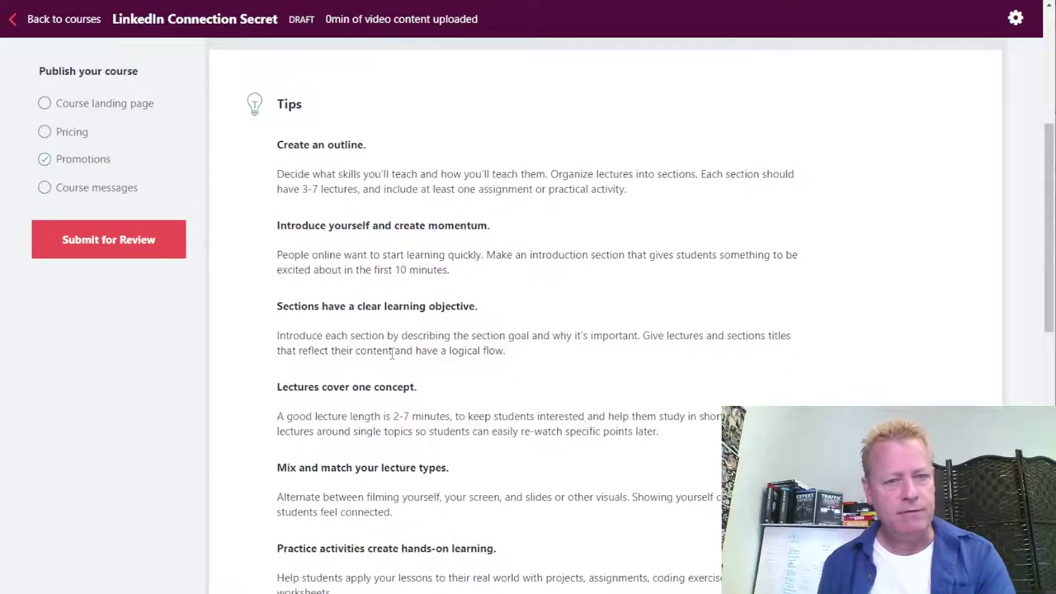
pyautogui.hotkey('alt', 'Tab')
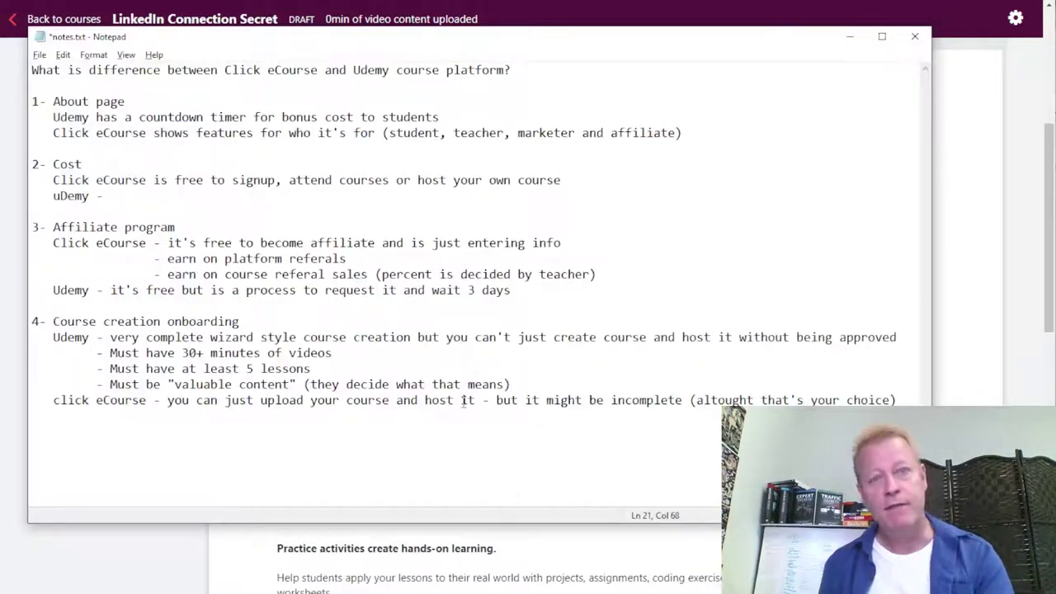
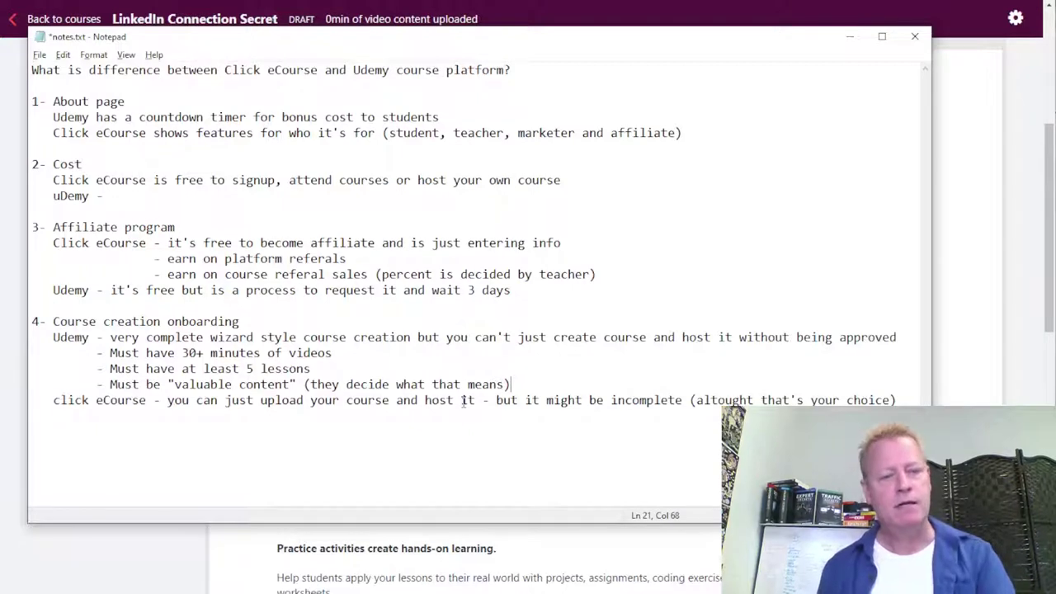
# - Add click eCourse bullets: no minimum minutes, no minimum lessons, you decide if it's valuable
pyautogui.click(113, 415)
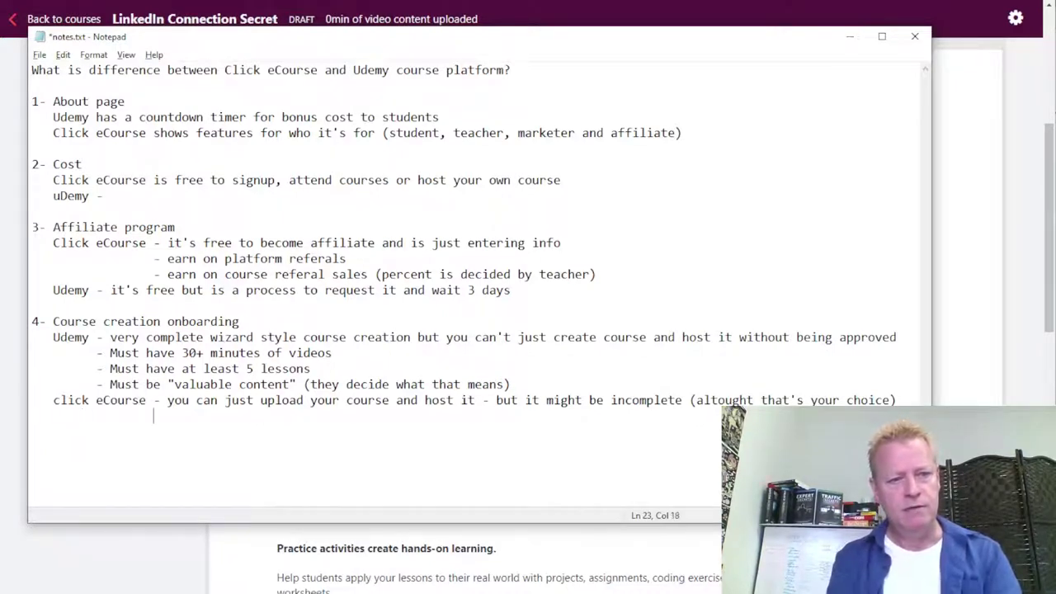
pyautogui.write('- No min')
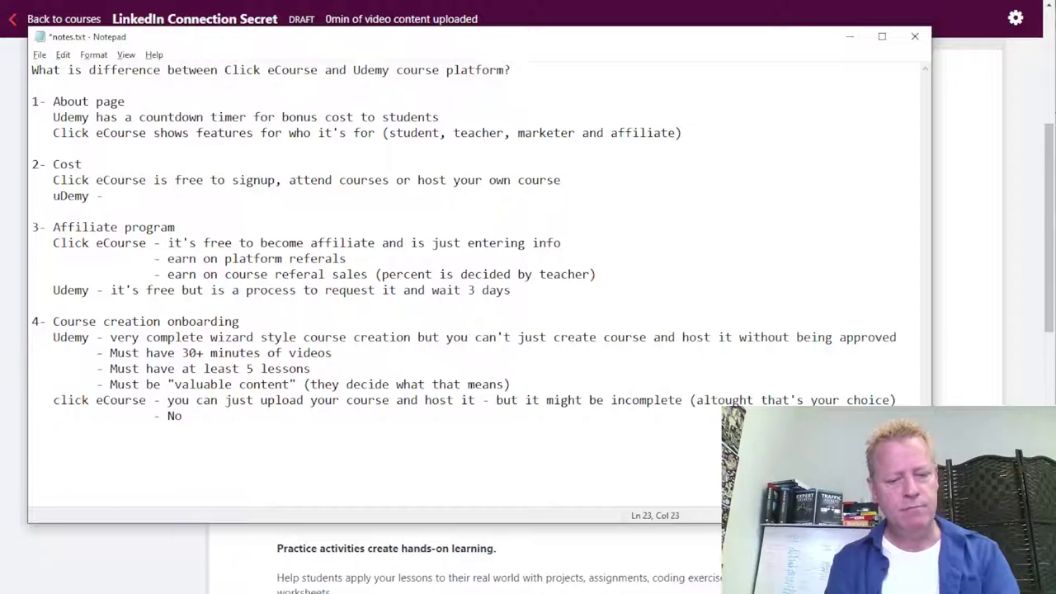
pyautogui.write('imum')
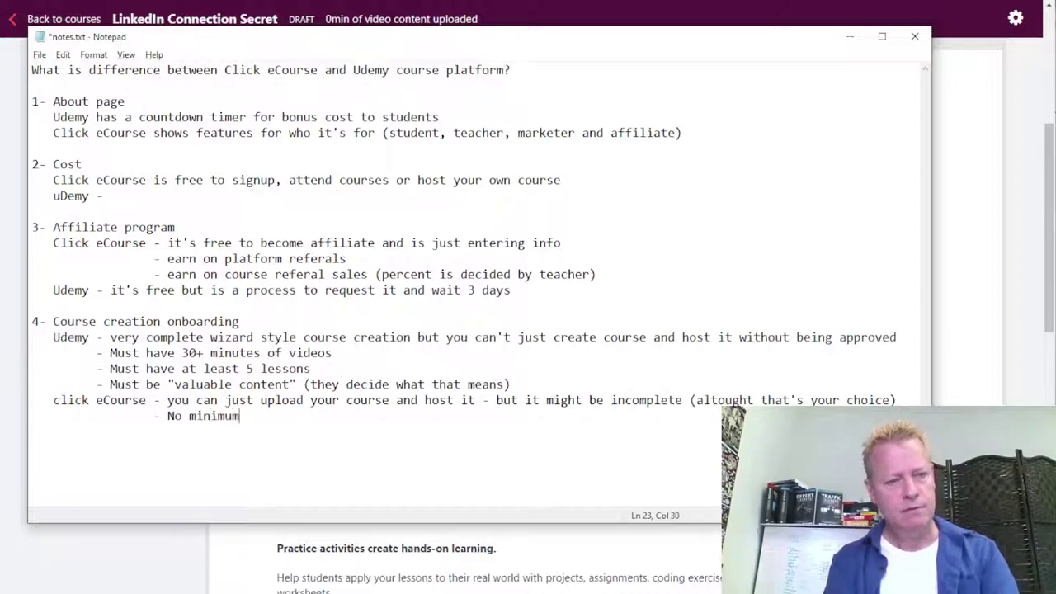
pyautogui.write(' minutes ')
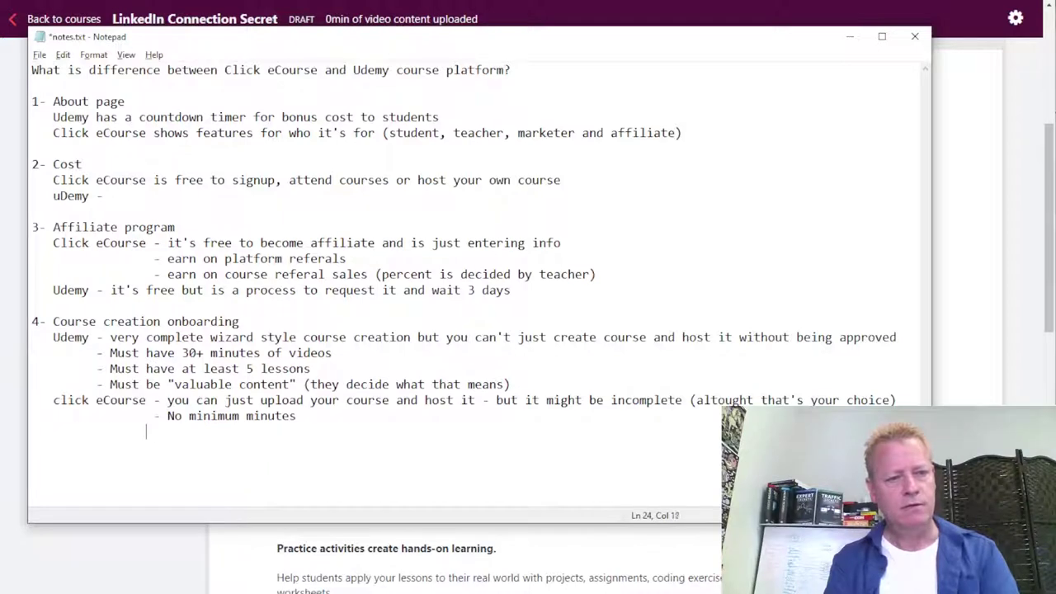
pyautogui.write('                 - No mi')
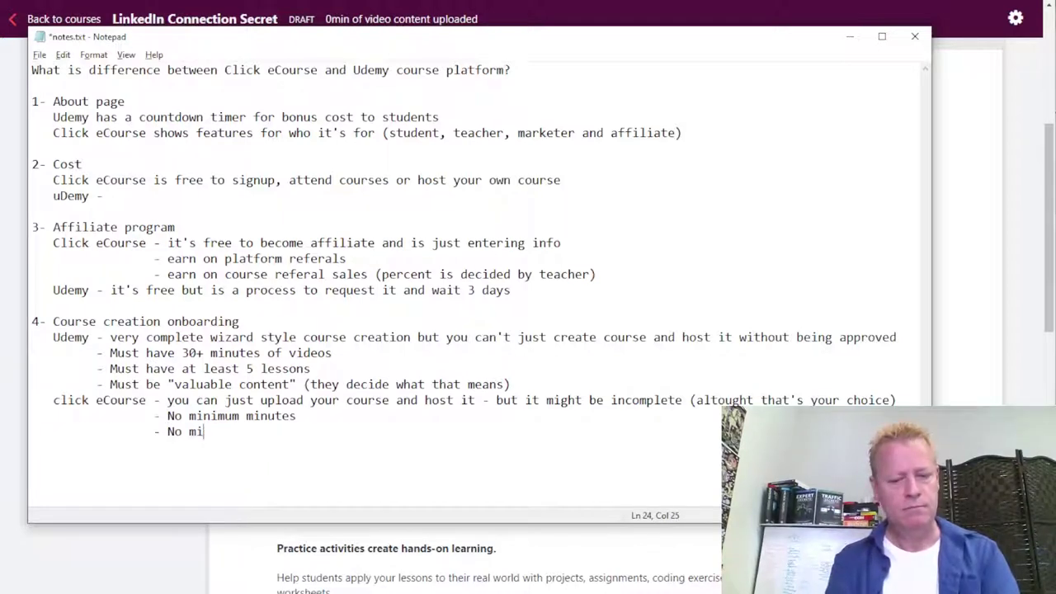
pyautogui.write('nimum lessons ')
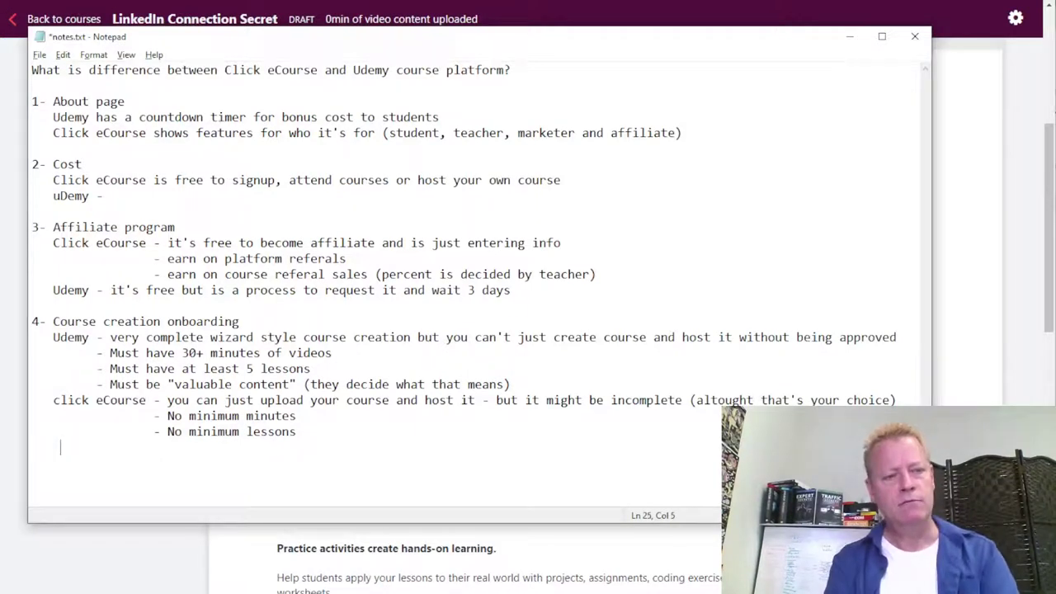
pyautogui.write('                 - You de')
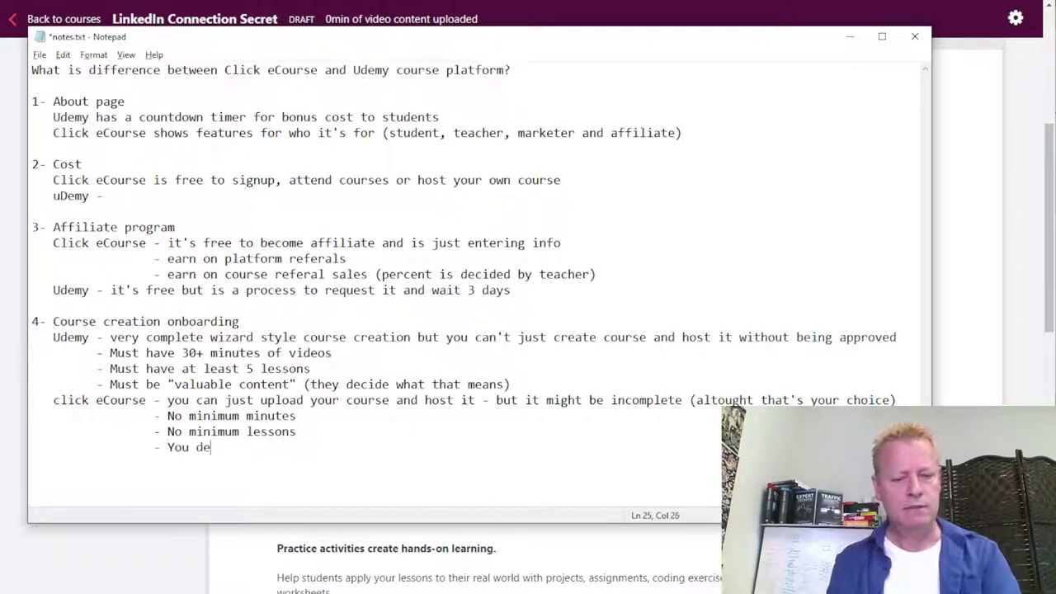
pyautogui.write('cide if it')
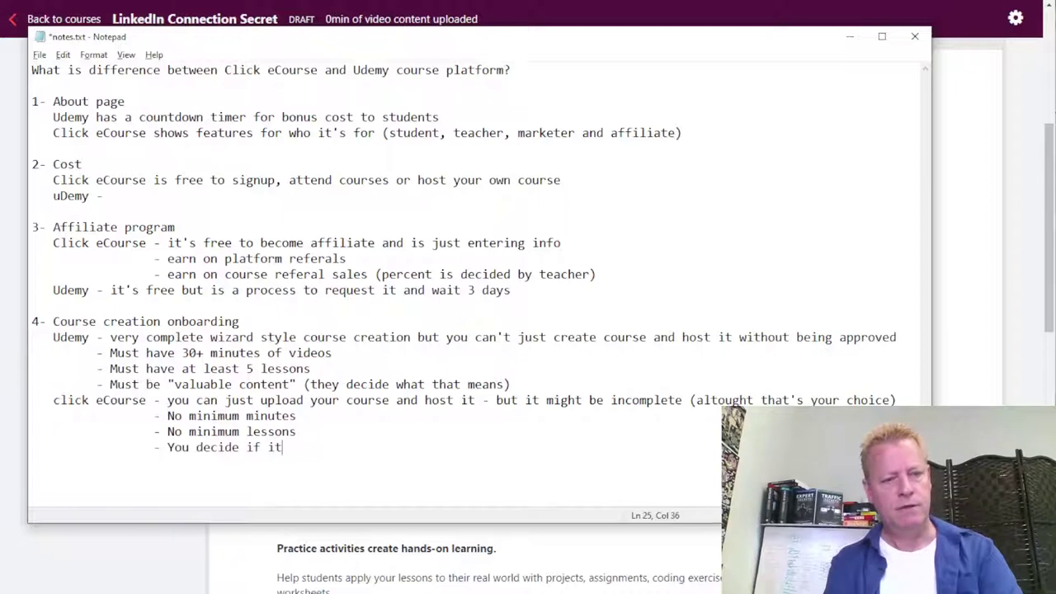
pyautogui.write('\'s "v')
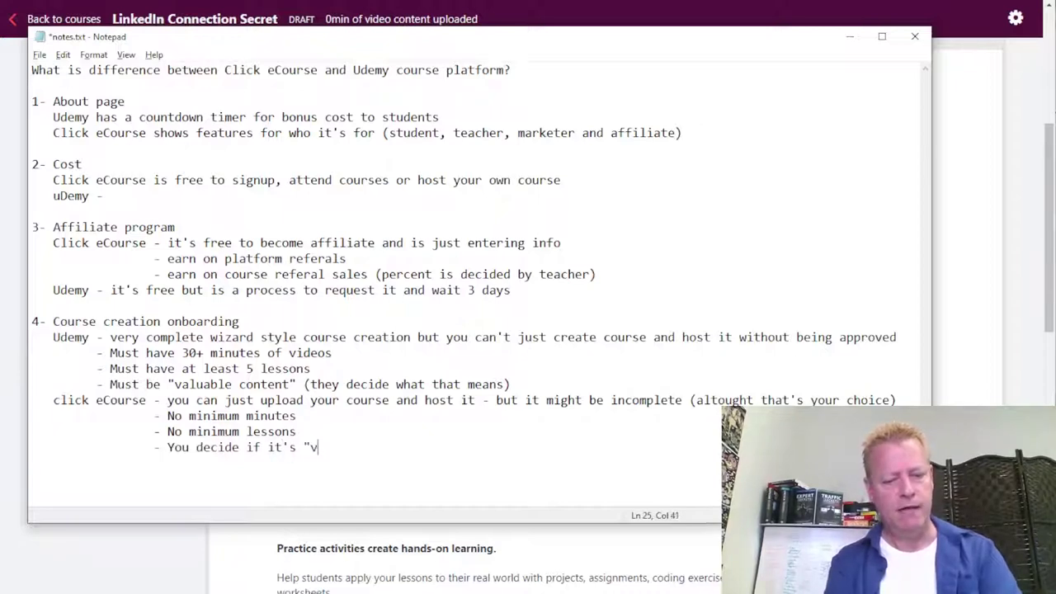
pyautogui.write('aluable"')
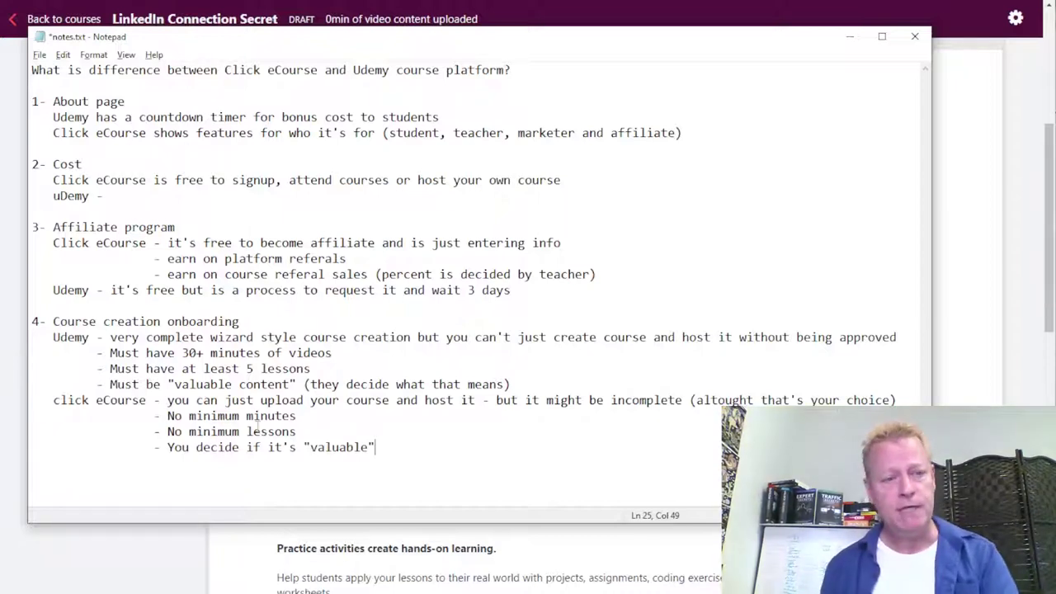
pyautogui.hotkey('alt', 'Tab')
# - Read through the Course structure planning page
pyautogui.scroll(4, 487, 334)
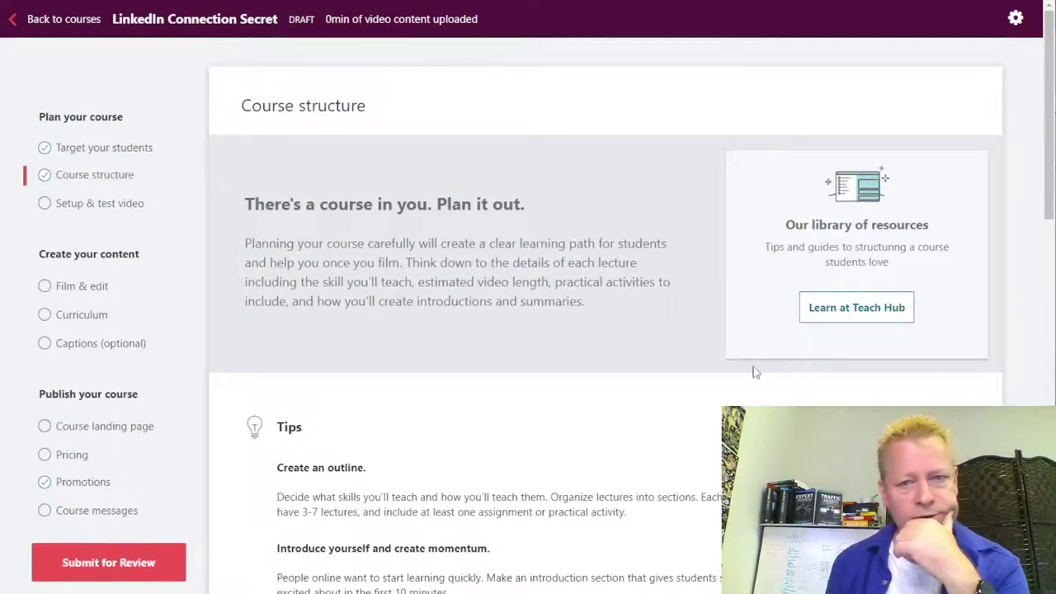
pyautogui.scroll(-3, 636, 310)
pyautogui.scroll(-5, 620, 306)
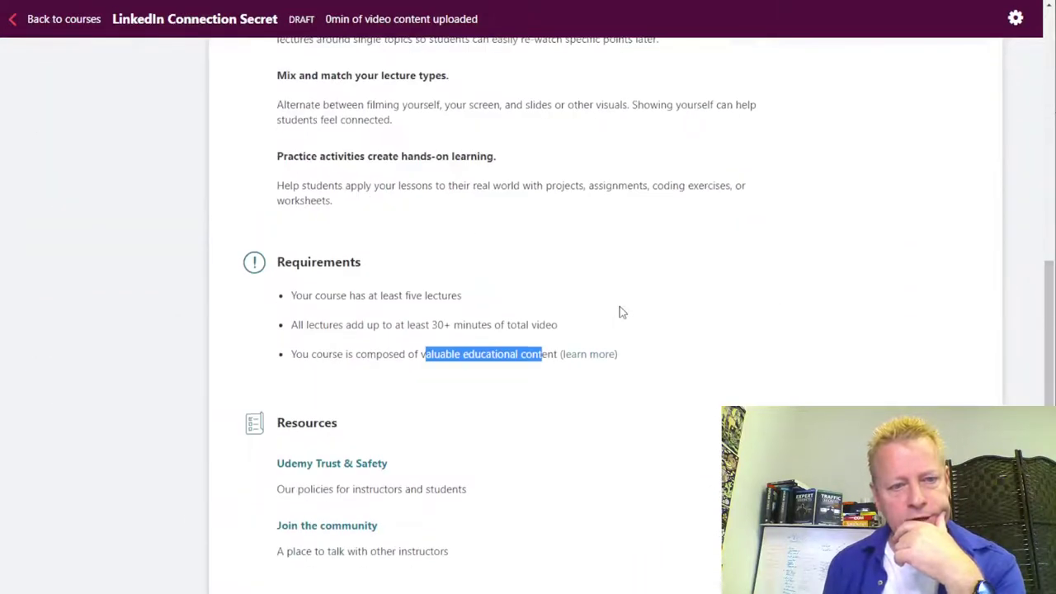
pyautogui.scroll(-3, 620, 306)
pyautogui.scroll(3, 619, 306)
pyautogui.scroll(5, 620, 306)
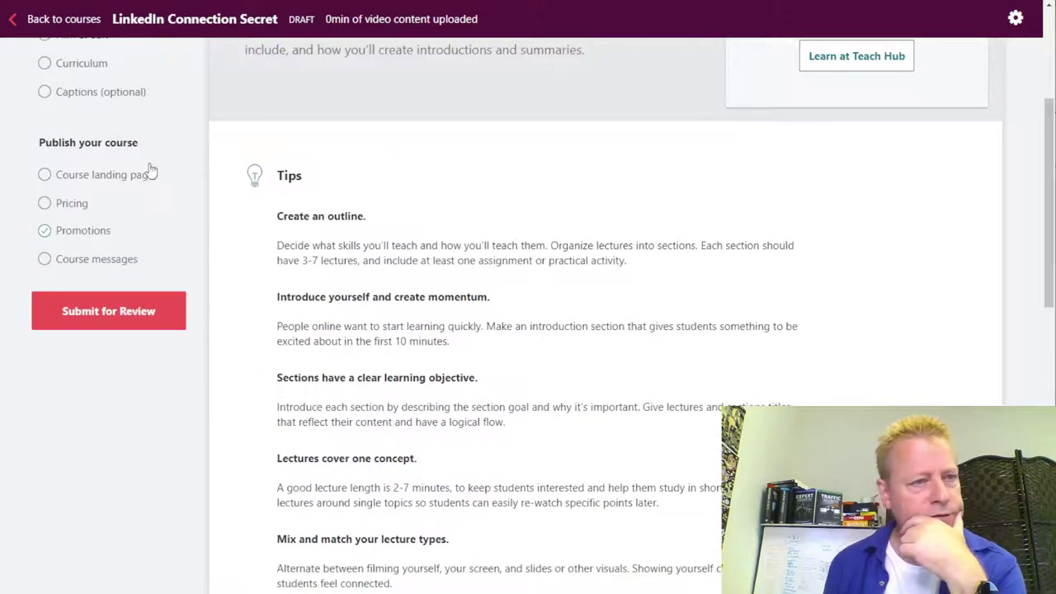
pyautogui.scroll(3, 149, 170)
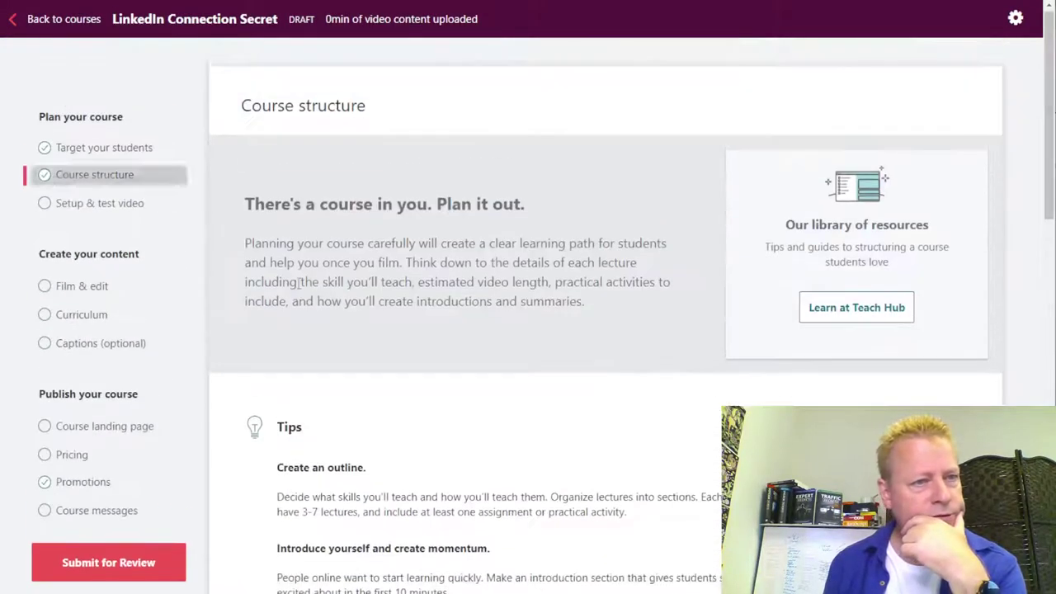
# - Review the Setup & test video guidance
pyautogui.click(96, 205)
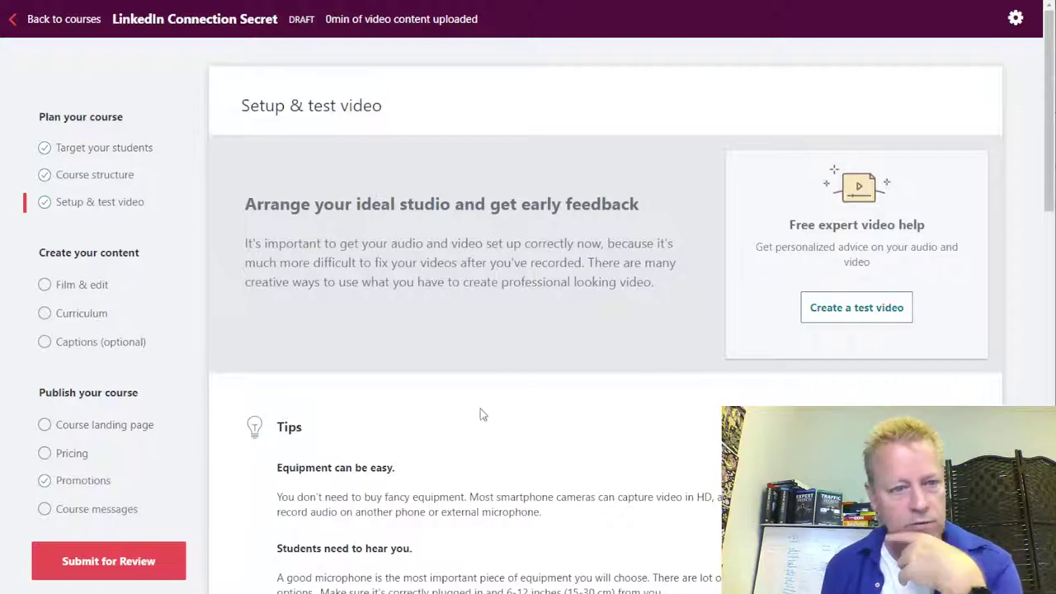
pyautogui.scroll(-5, 481, 415)
pyautogui.scroll(-6, 427, 350)
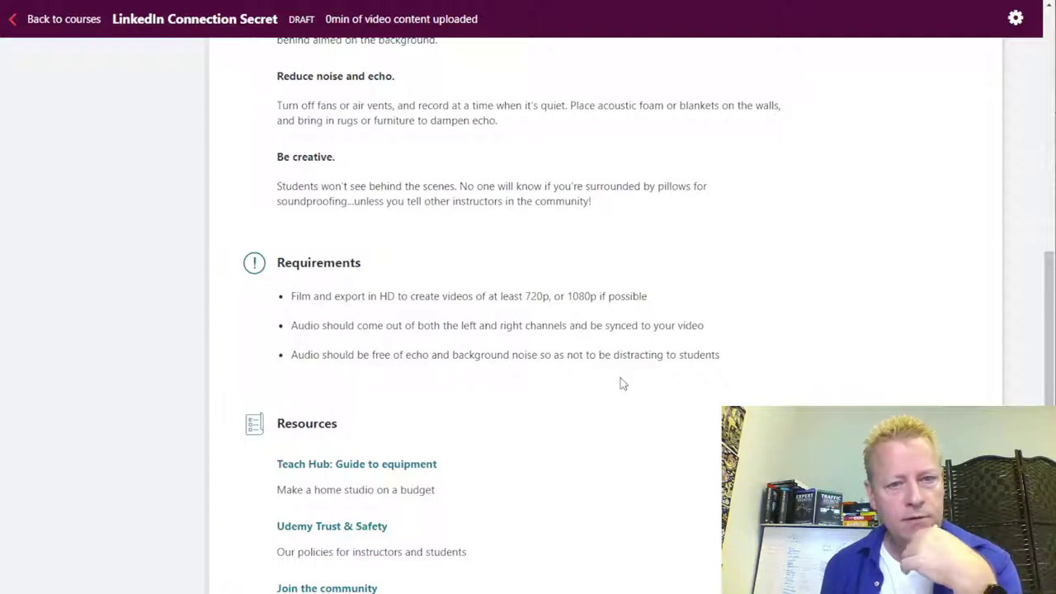
pyautogui.scroll(-1, 546, 472)
pyautogui.scroll(-3, 546, 473)
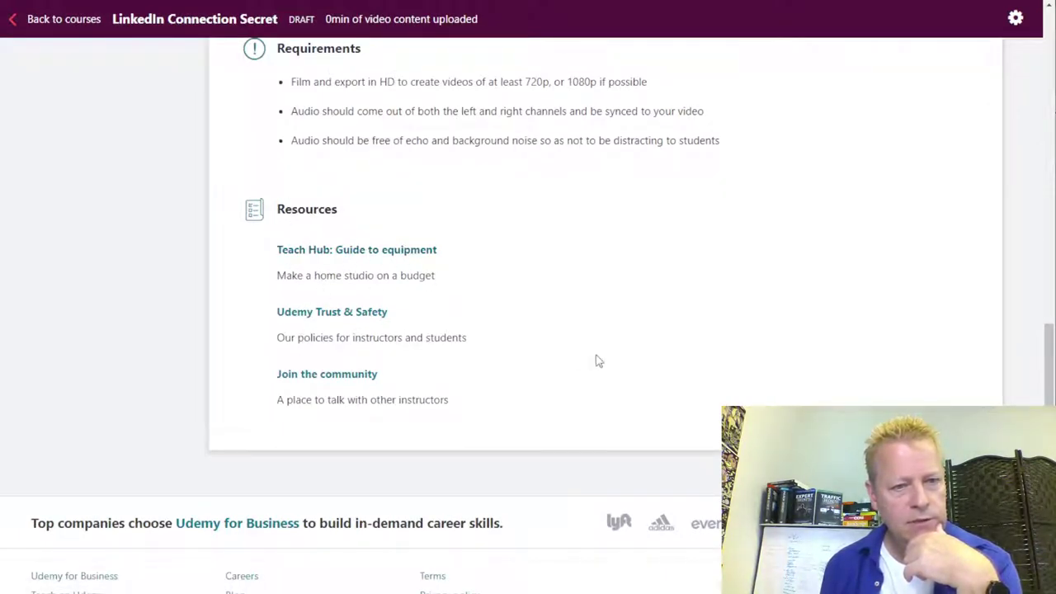
pyautogui.scroll(4, 596, 358)
pyautogui.scroll(9, 609, 393)
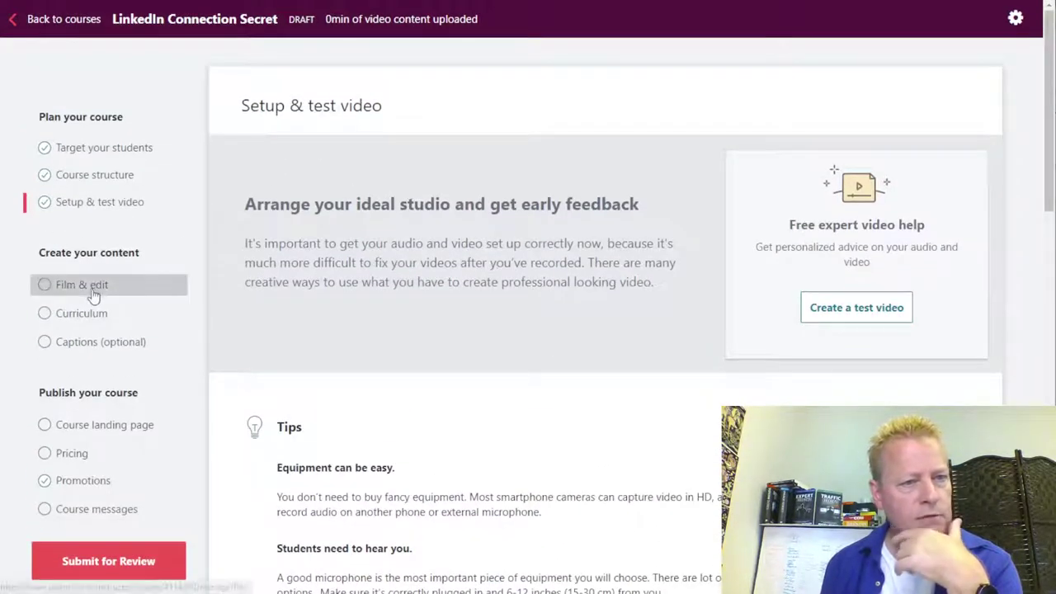
# - Review the Film & edit guidance, then go to the course Curriculum
pyautogui.click(66, 286)
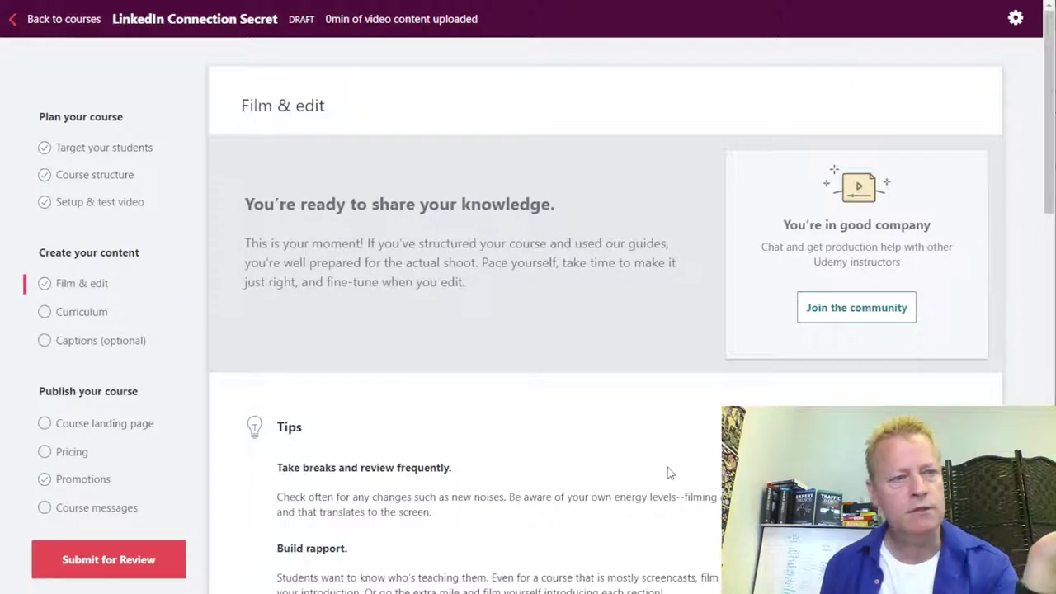
pyautogui.scroll(-8, 670, 473)
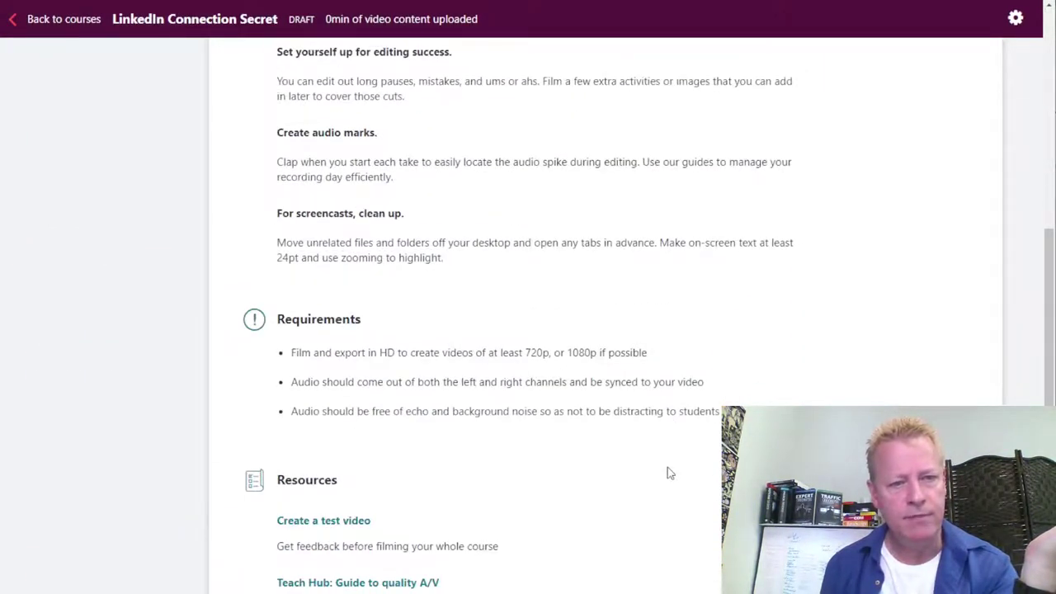
pyautogui.scroll(8, 670, 473)
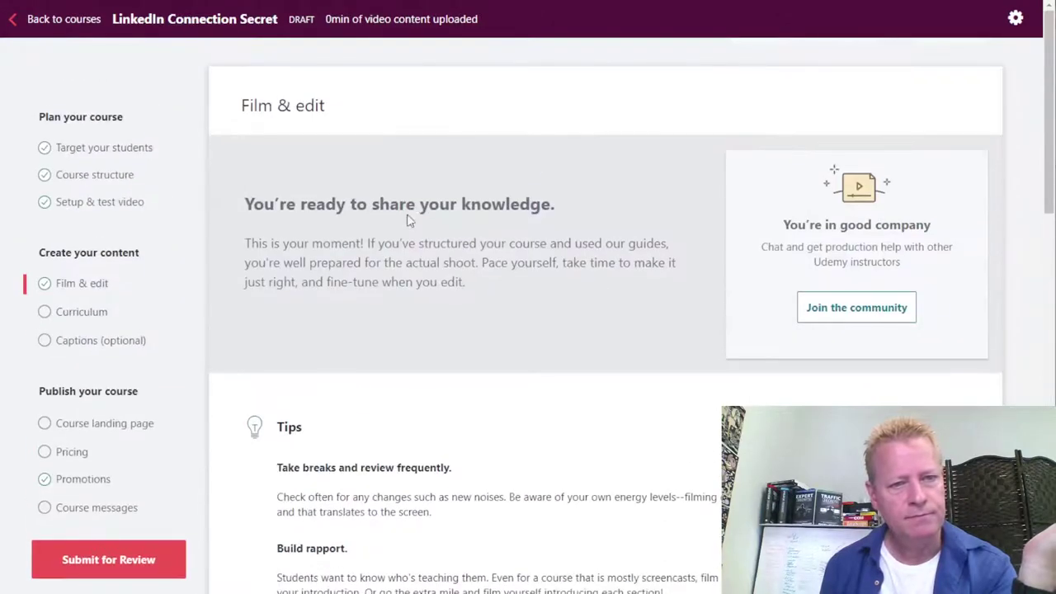
pyautogui.click(92, 318)
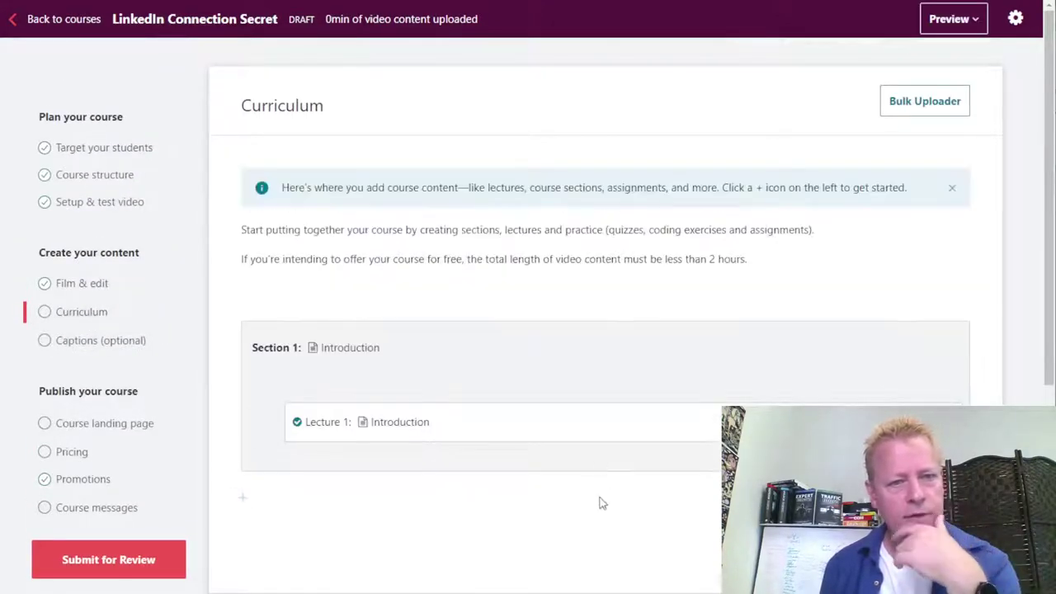
# - Start editing the Lecture 1 'Introduction' title, then discard the change
pyautogui.scroll(-3, 555, 535)
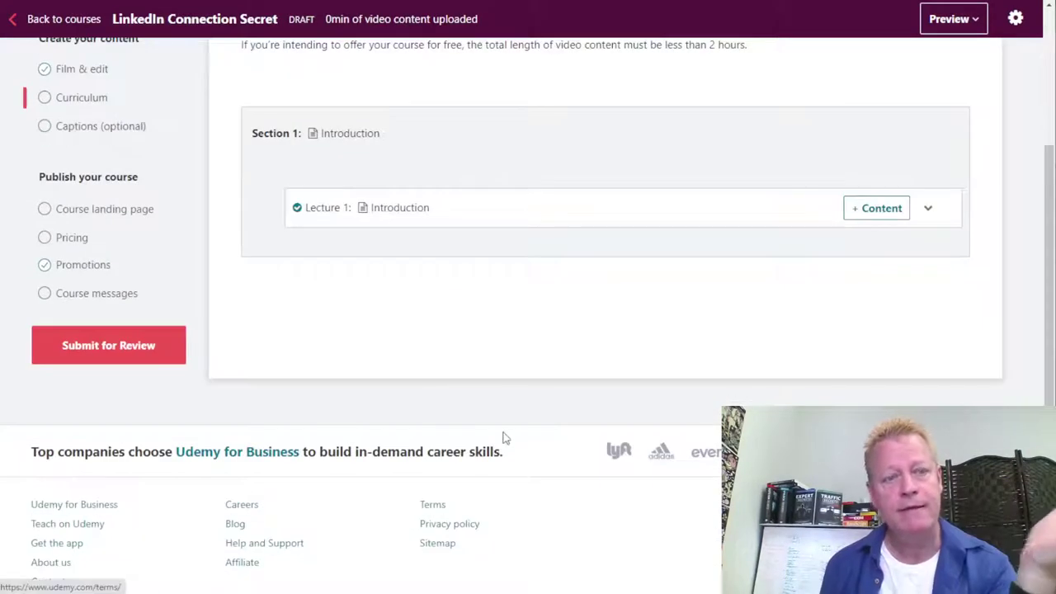
pyautogui.scroll(3, 510, 454)
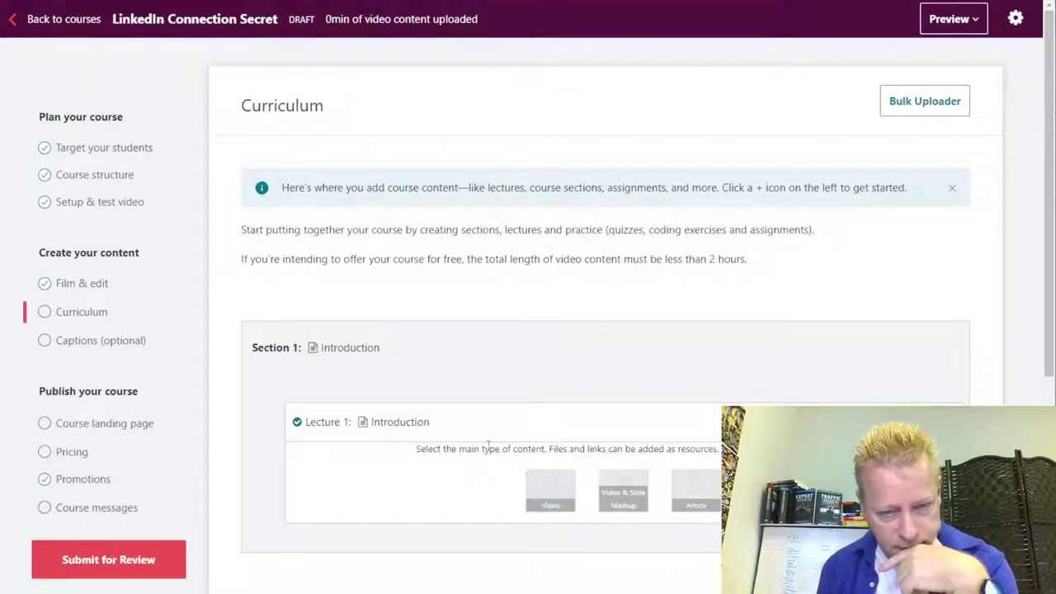
pyautogui.scroll(-2, 569, 451)
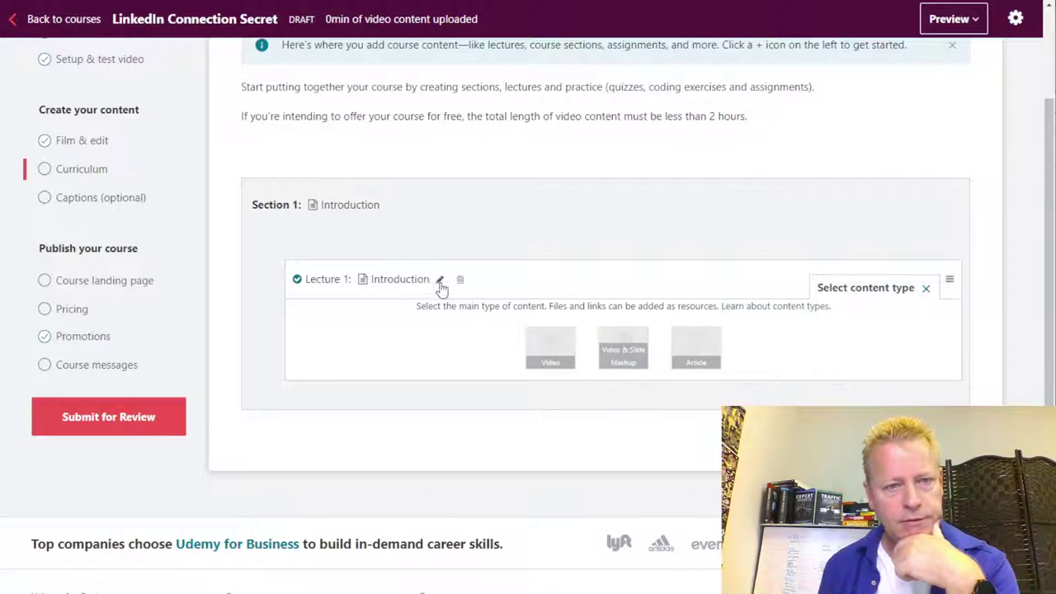
pyautogui.click(439, 282)
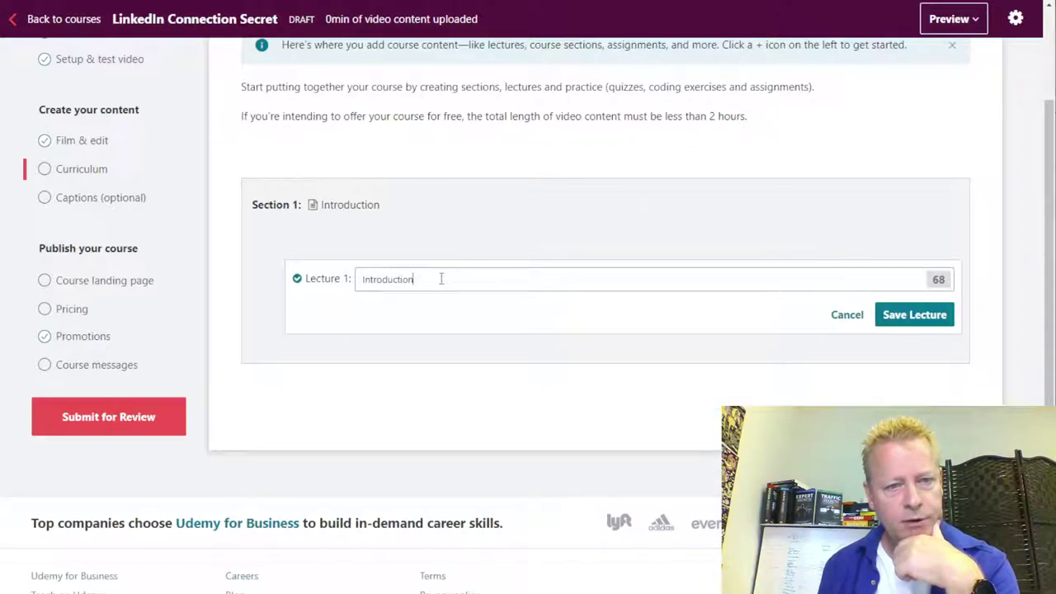
pyautogui.doubleClick(393, 281)
pyautogui.click(846, 314)
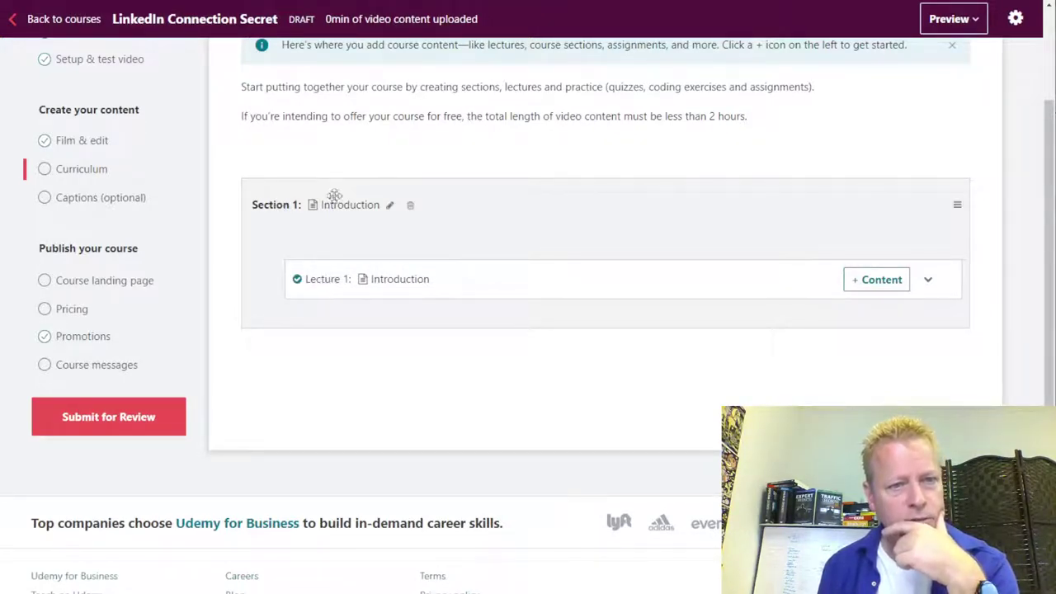
# - Discard a Section 1 title edit and choose video content for Lecture 1
pyautogui.click(389, 205)
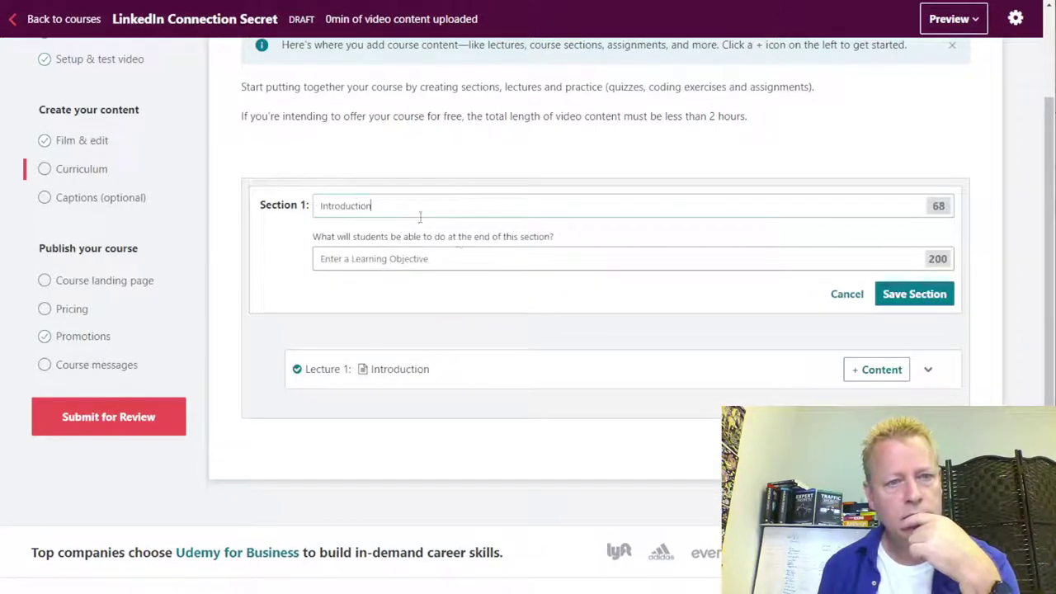
pyautogui.click(846, 296)
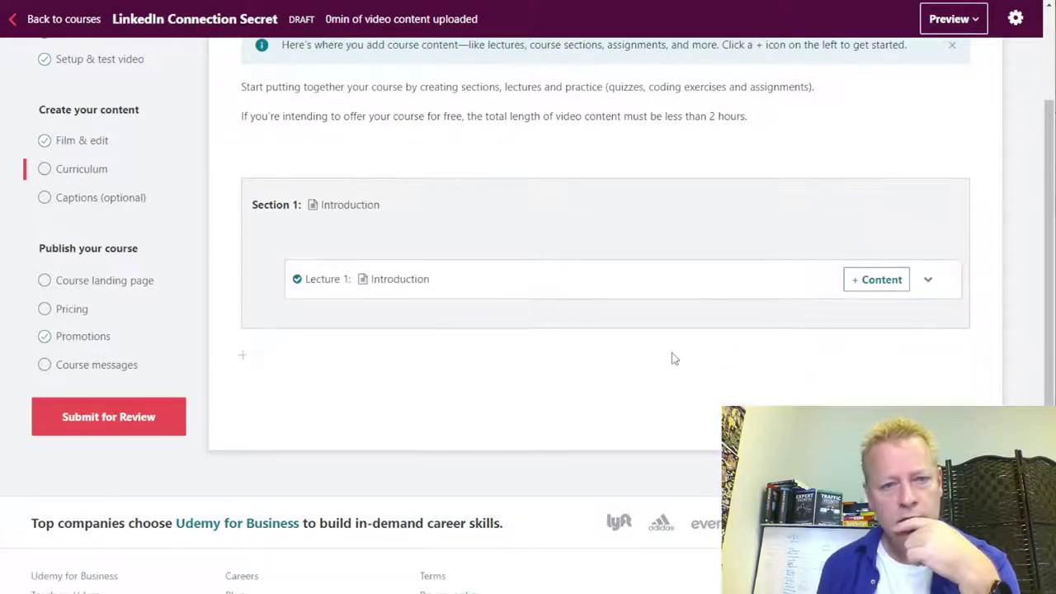
pyautogui.click(881, 280)
pyautogui.click(551, 342)
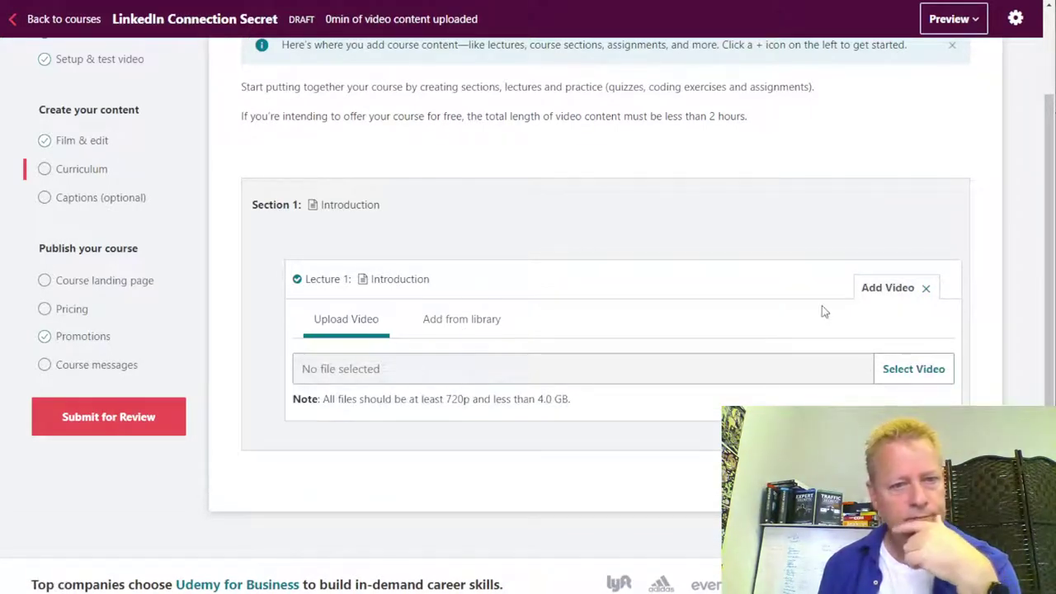
pyautogui.click(453, 415)
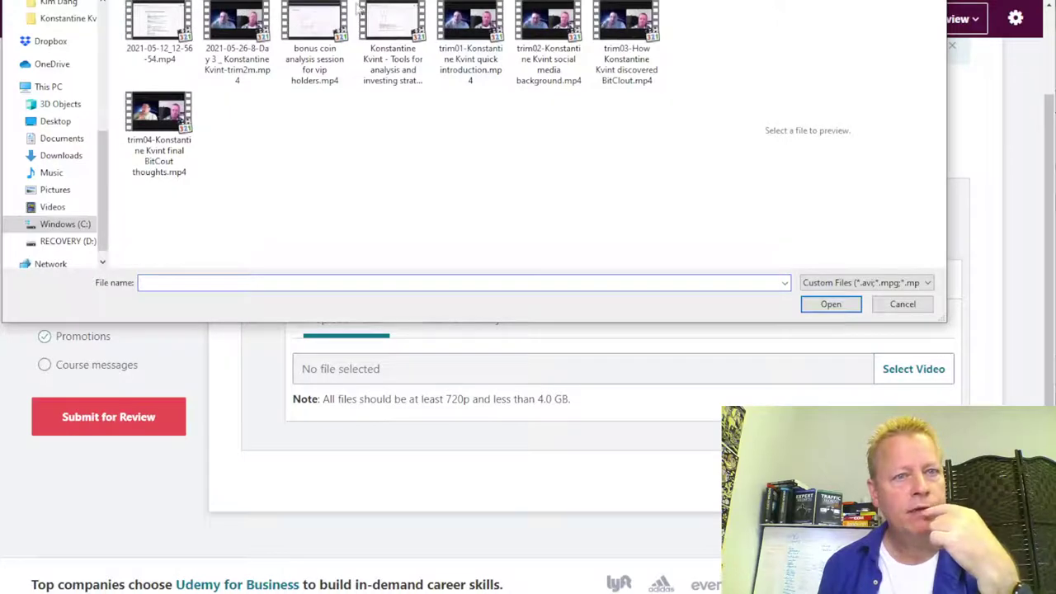
pyautogui.hotkey('alt', 'Up')
pyautogui.scroll(-2, 193, 231)
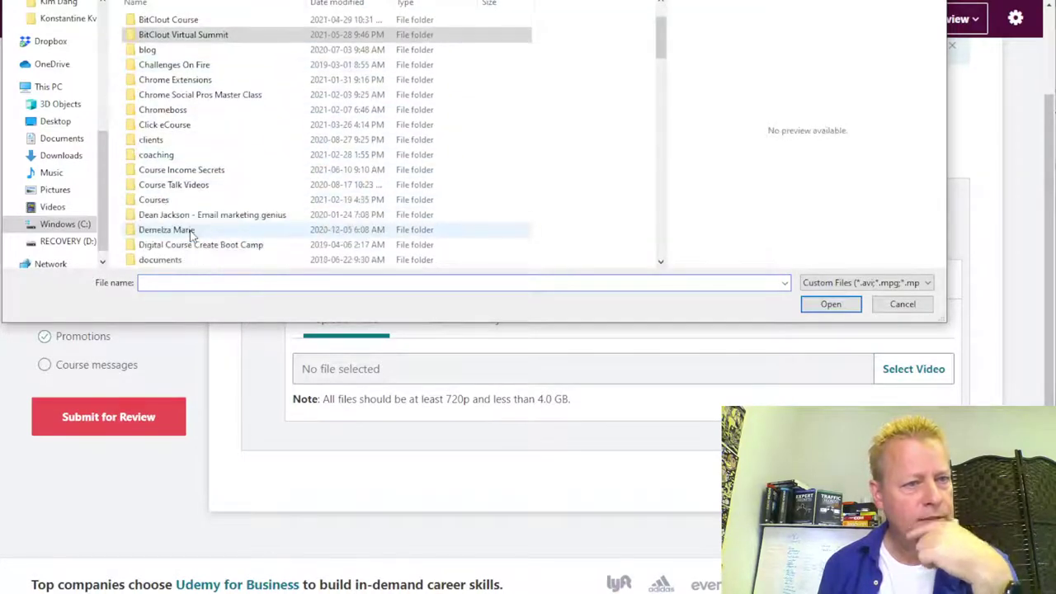
pyautogui.scroll(-10, 190, 235)
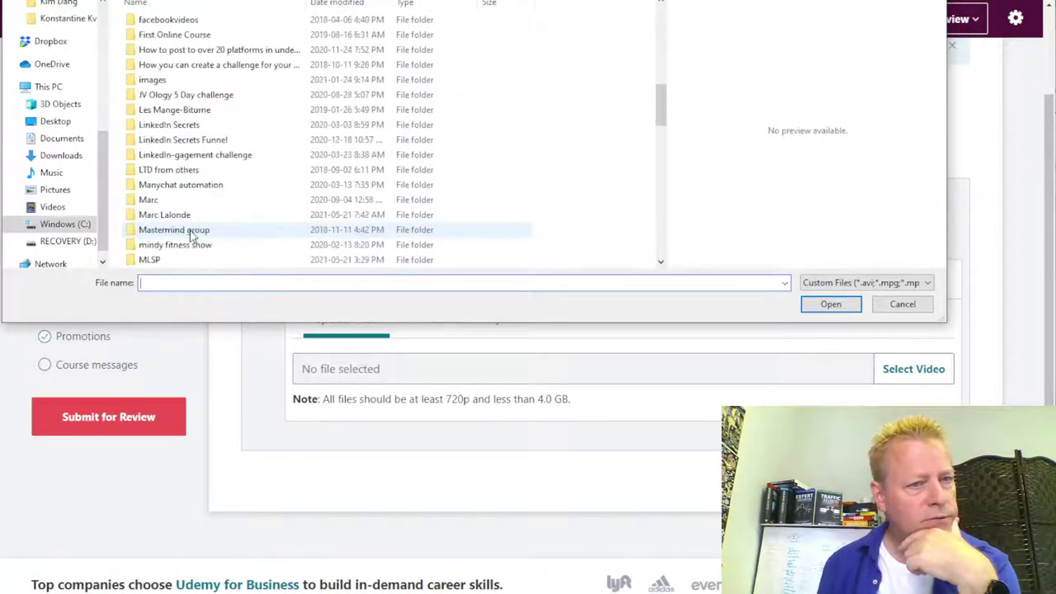
pyautogui.click(186, 129)
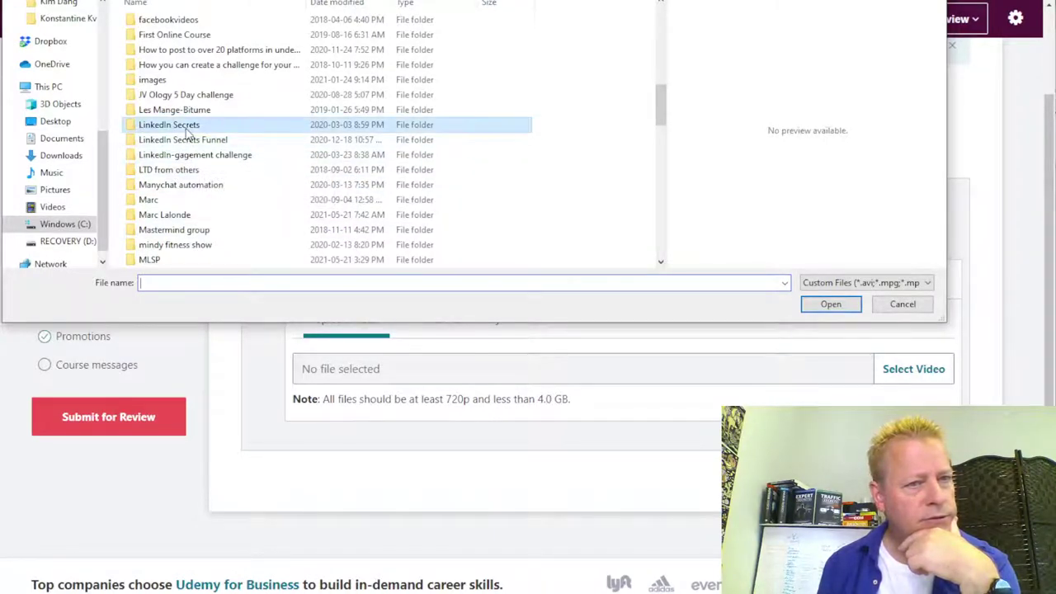
pyautogui.doubleClick(186, 130)
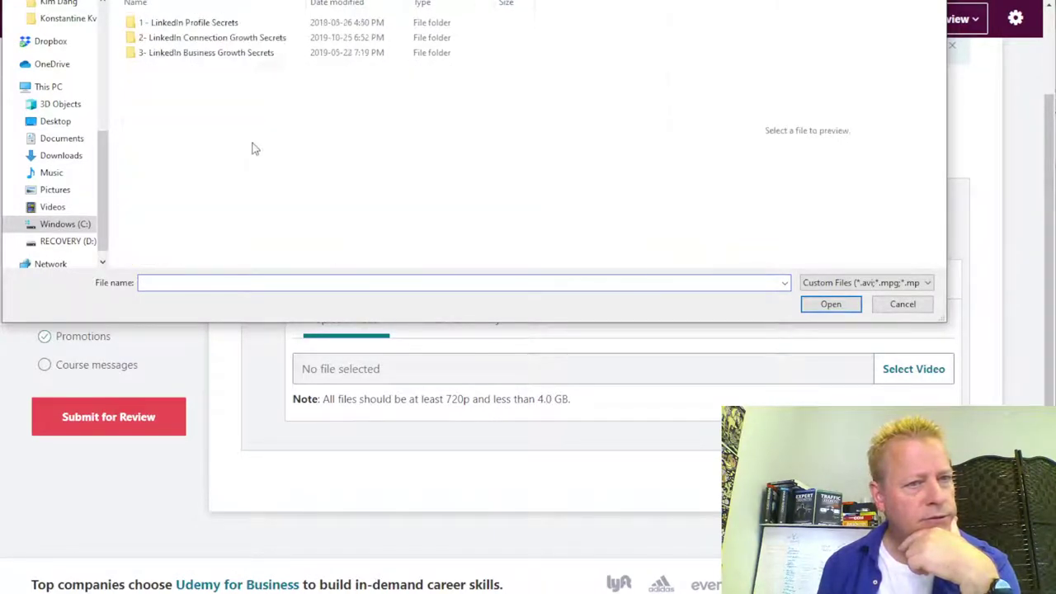
pyautogui.doubleClick(229, 38)
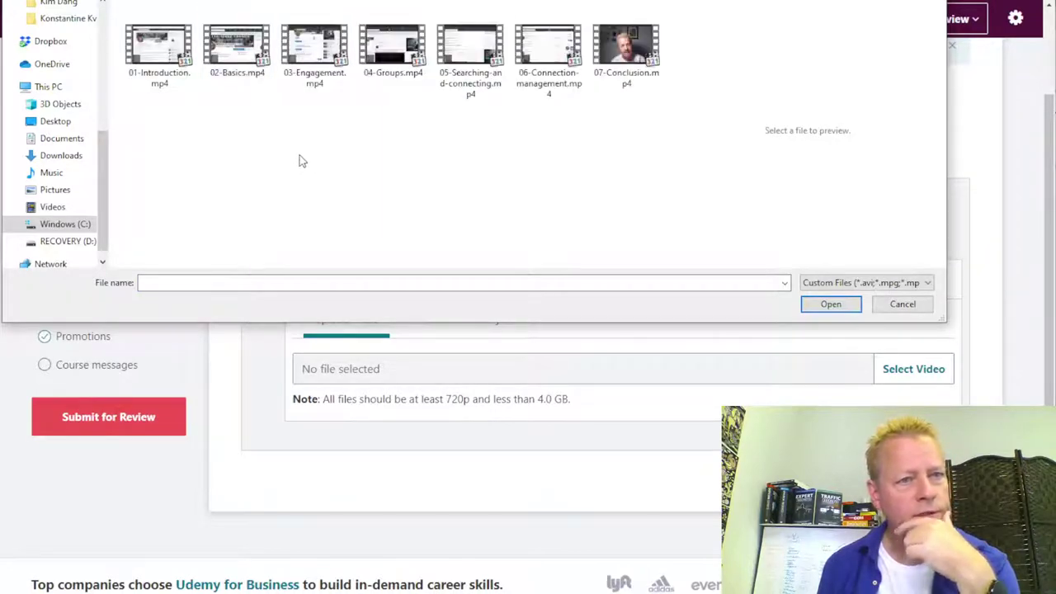
pyautogui.click(161, 58)
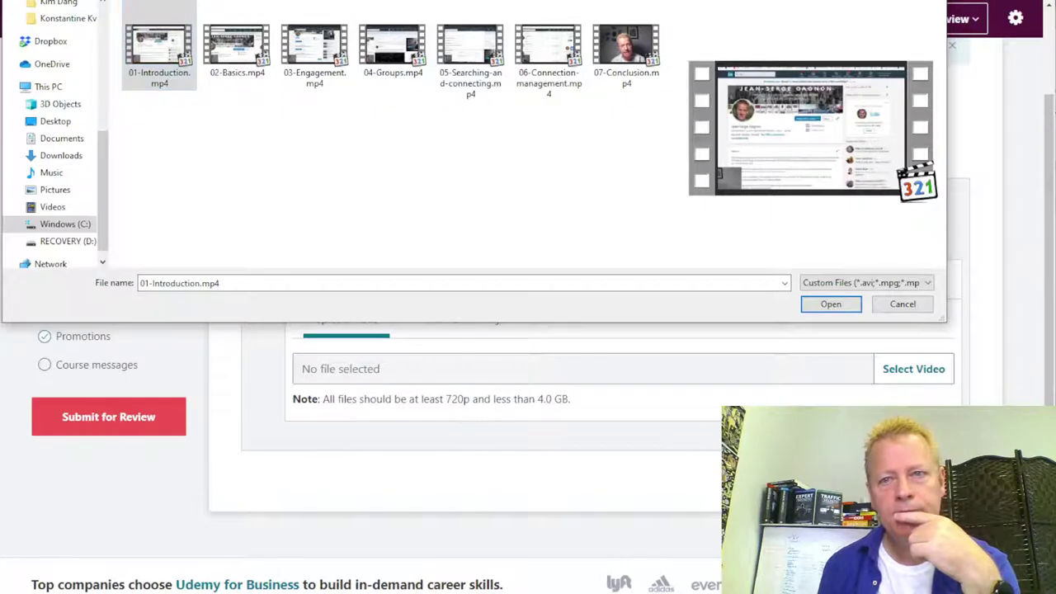
pyautogui.click(868, 1)
pyautogui.click(869, 1)
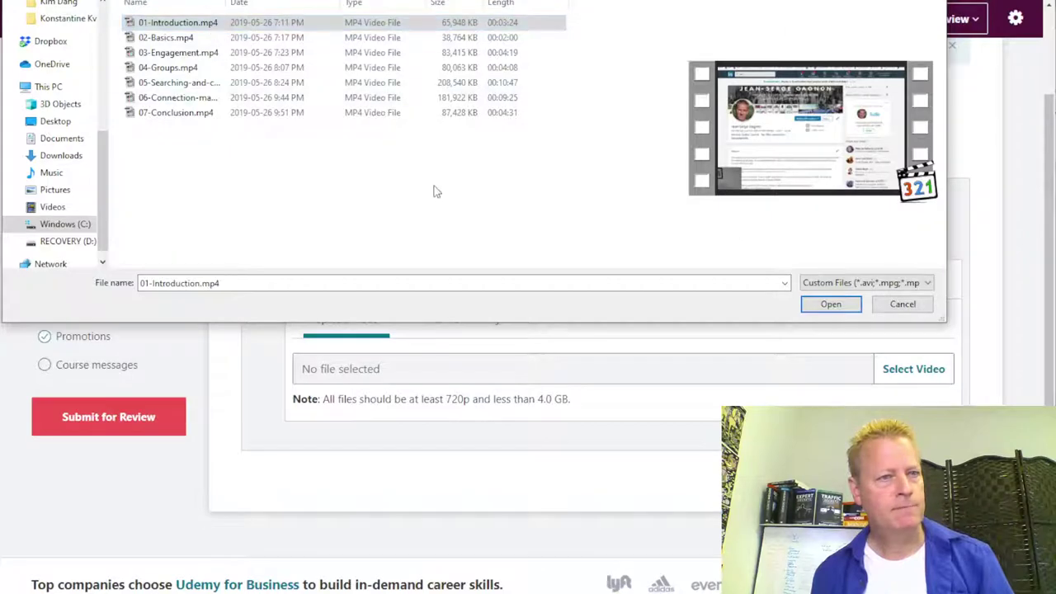
pyautogui.click(902, 304)
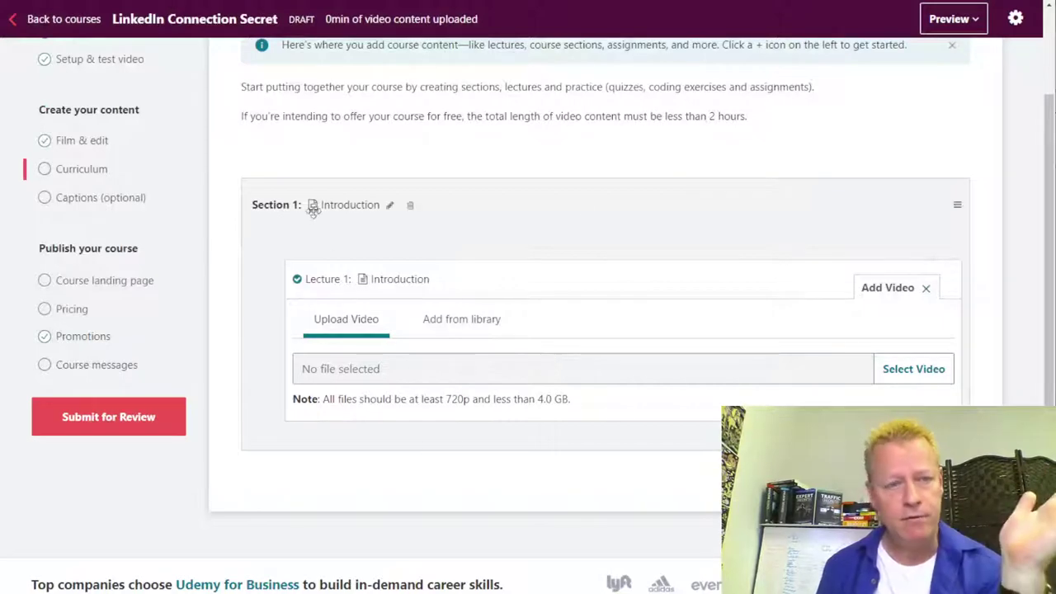
# - Close Lecture 1's video upload panel
pyautogui.scroll(-3, 632, 275)
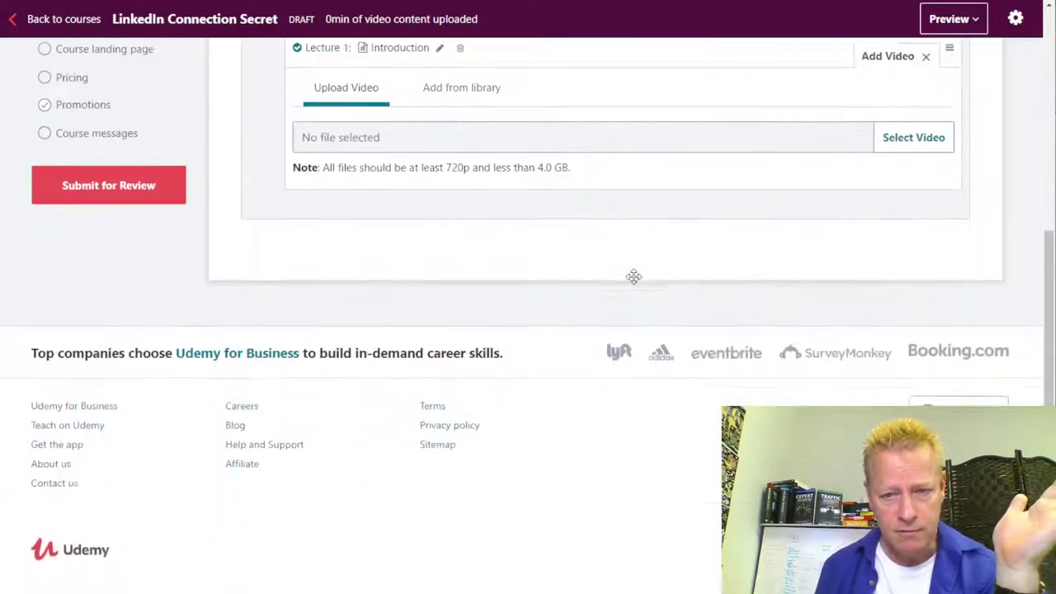
pyautogui.scroll(4, 633, 276)
pyautogui.scroll(2, 634, 276)
pyautogui.scroll(-2, 874, 306)
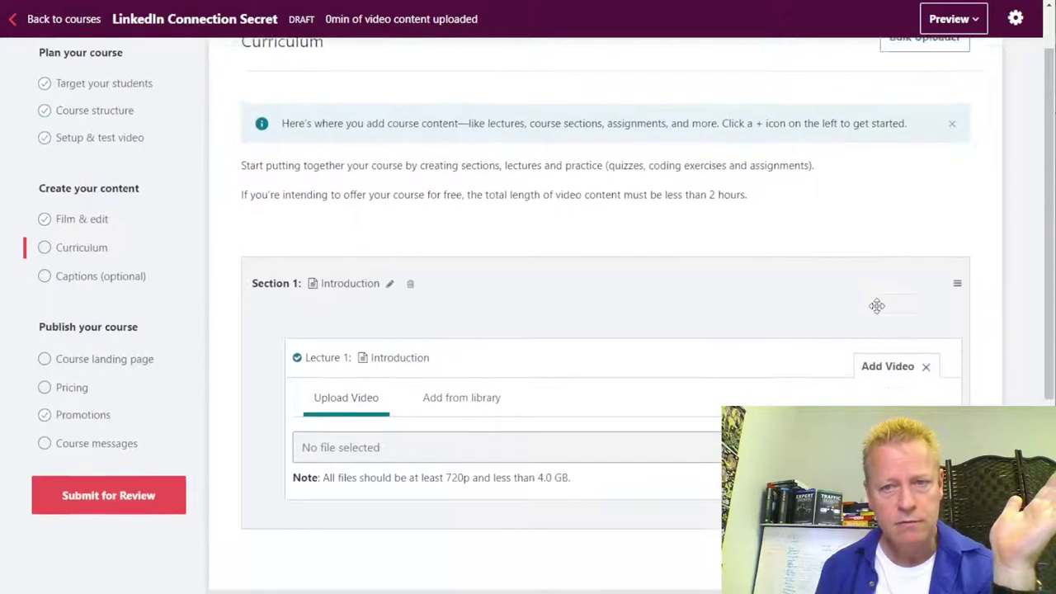
pyautogui.scroll(2, 735, 247)
pyautogui.scroll(-2, 537, 207)
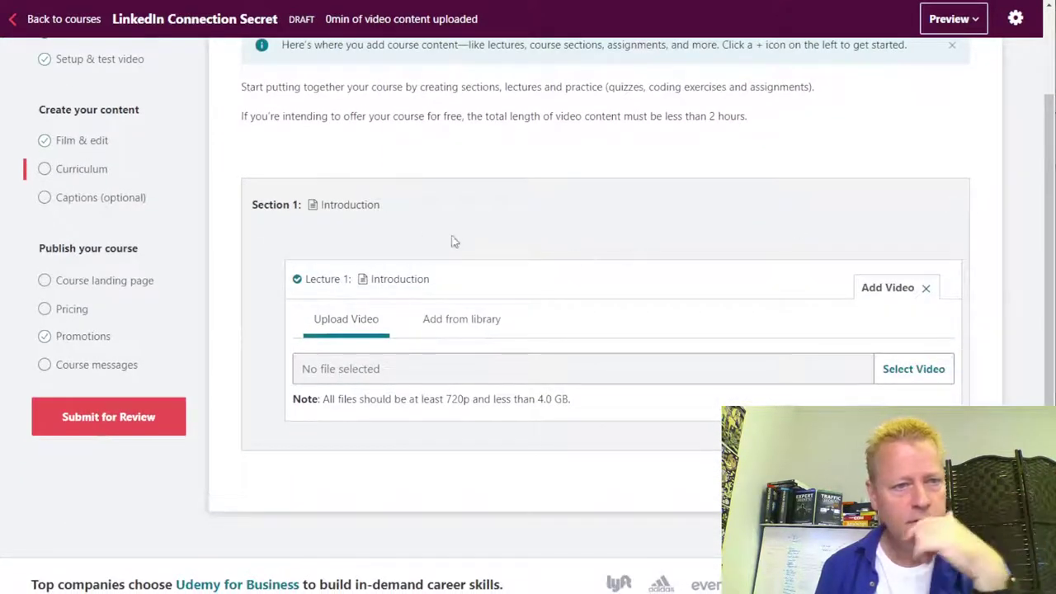
pyautogui.click(926, 288)
# - Add a section 'The basics' above Section 1 with learning objective 'How to grow'
pyautogui.scroll(2, 608, 323)
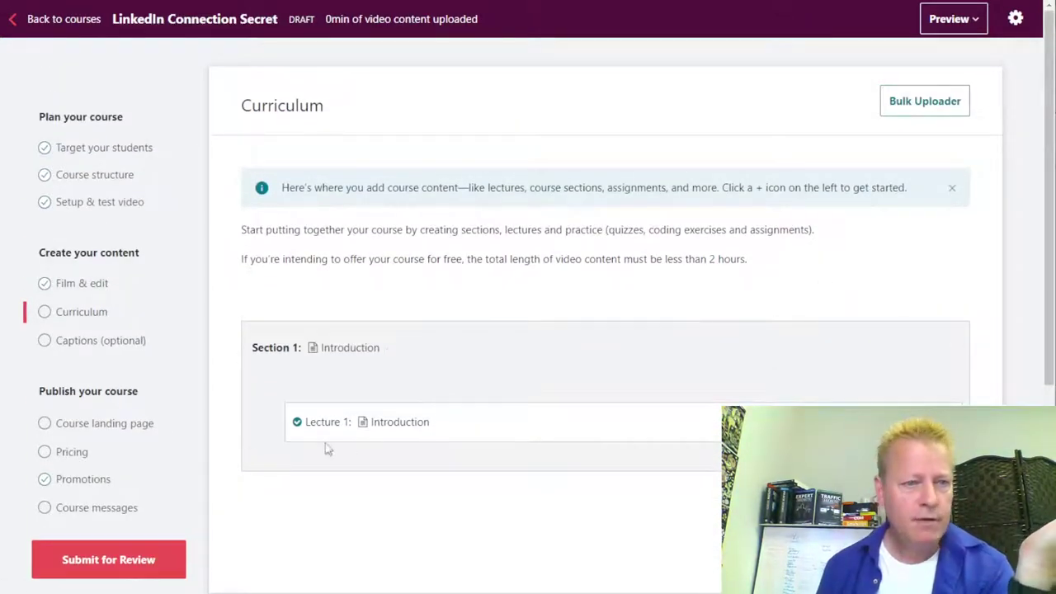
pyautogui.moveTo(249, 311)
pyautogui.click(244, 309)
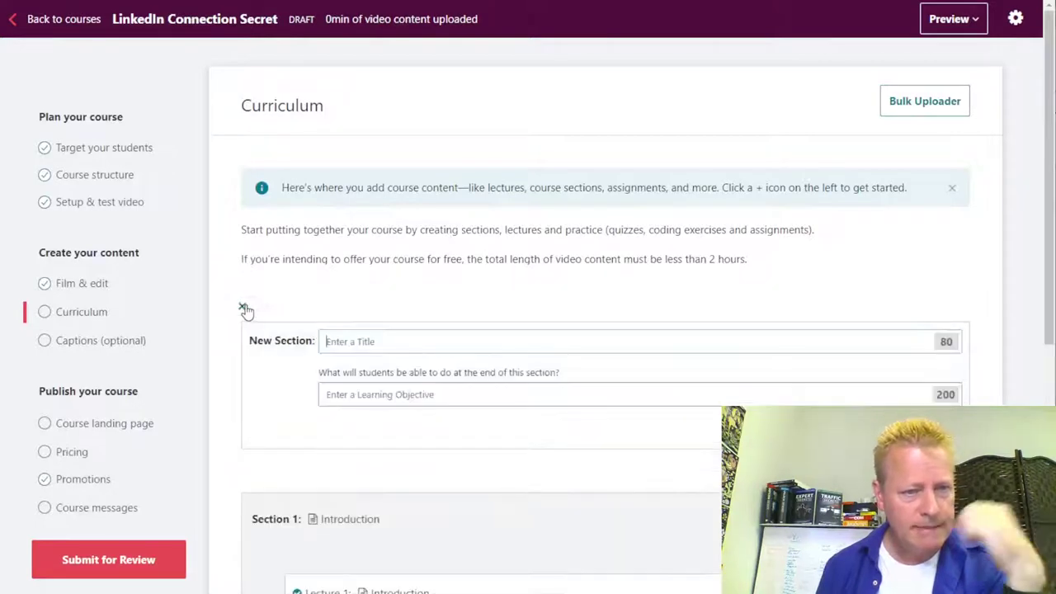
pyautogui.click(383, 342)
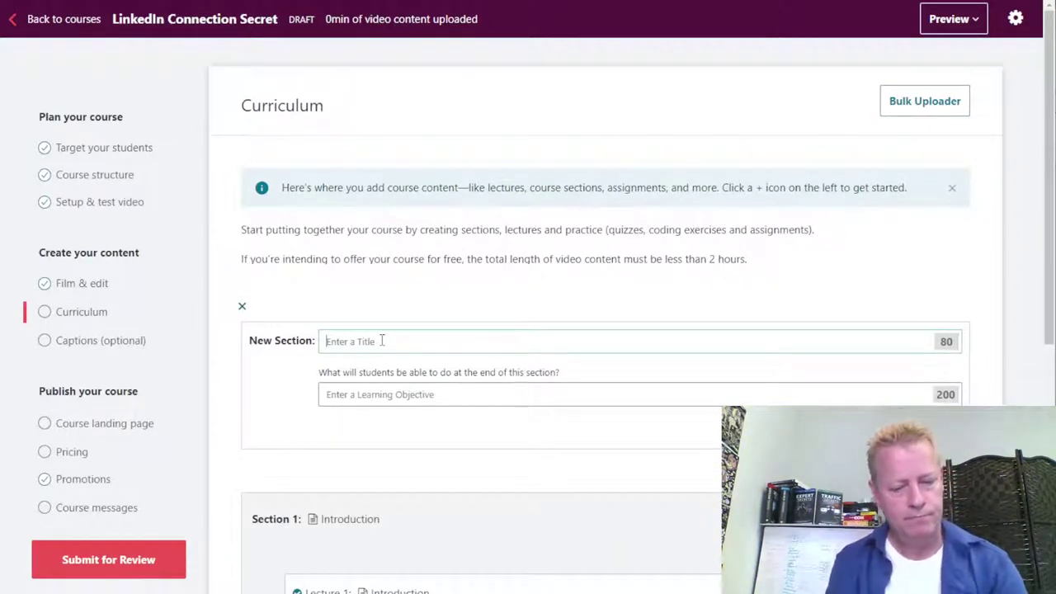
pyautogui.write('The basics')
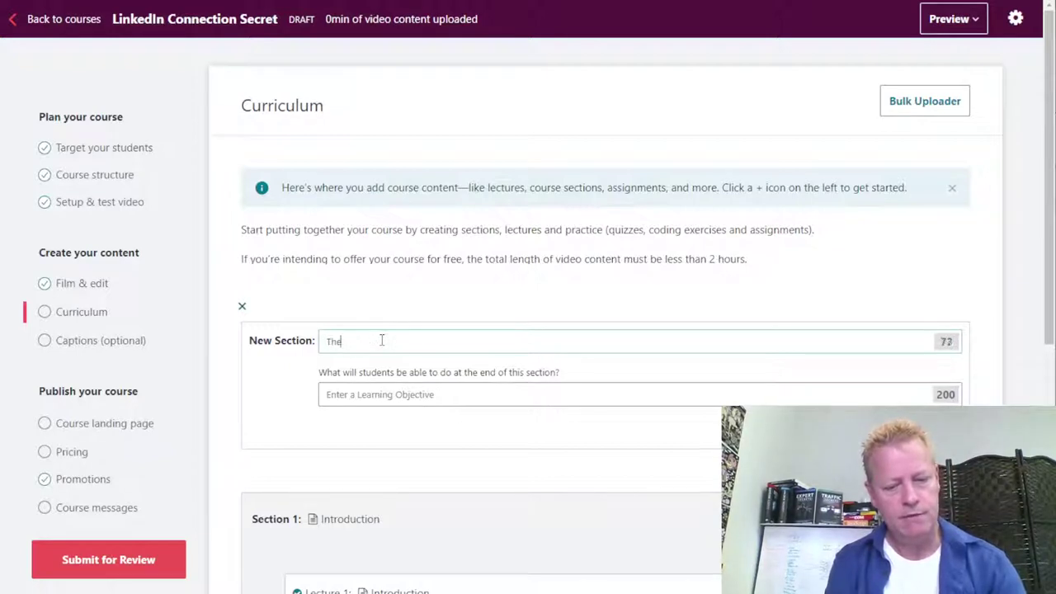
pyautogui.click(437, 394)
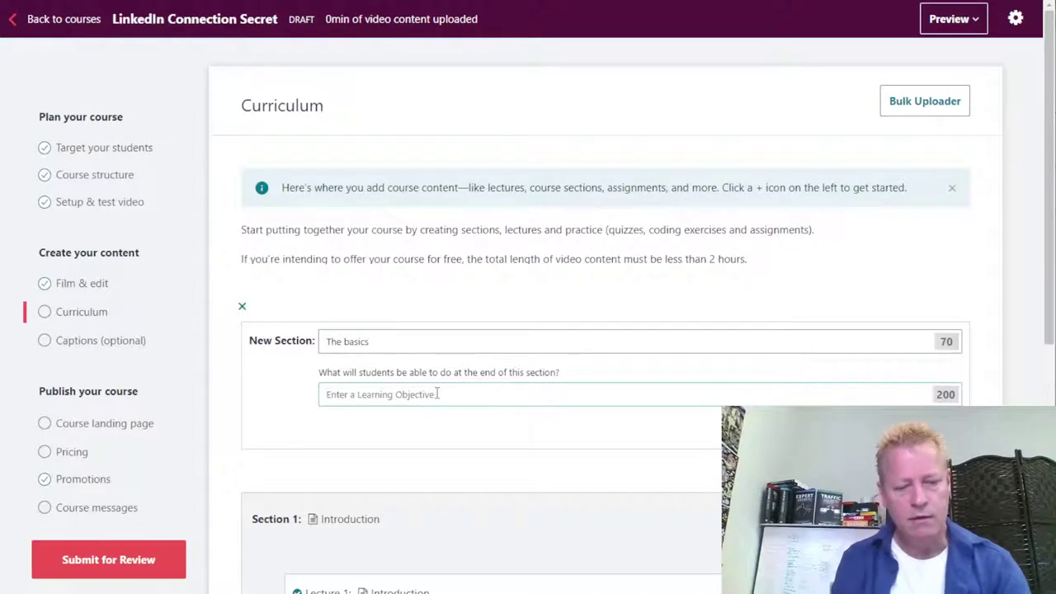
pyautogui.write('Wh')
pyautogui.press('BackSpace')
pyautogui.press('BackSpace')
pyautogui.write('H')
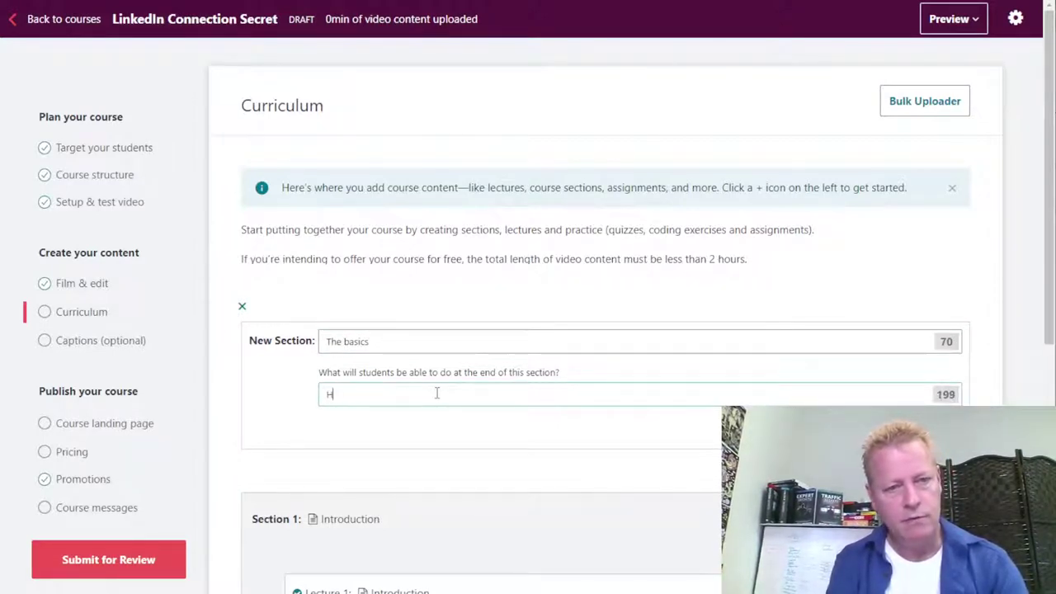
pyautogui.write('ow to grow')
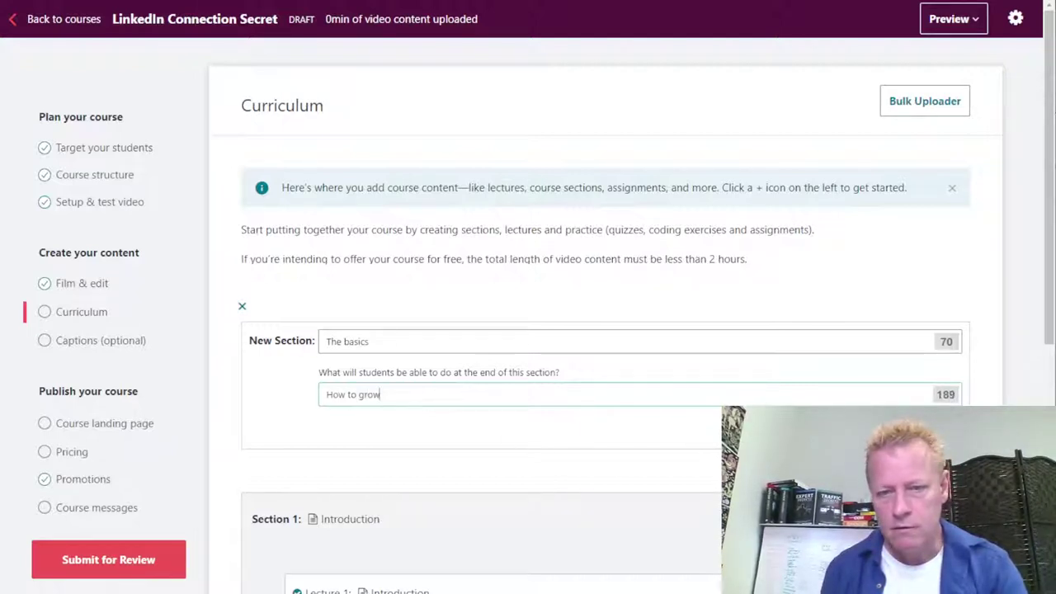
pyautogui.press('Return')
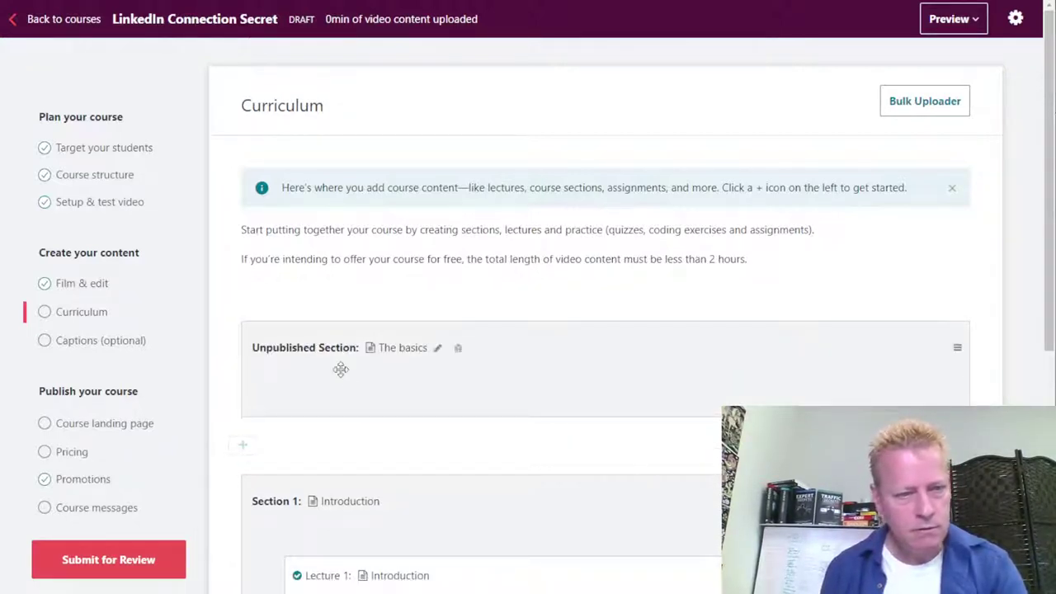
# - Switch back to the Notepad comparison notes
pyautogui.scroll(-3, 495, 459)
pyautogui.scroll(3, 284, 350)
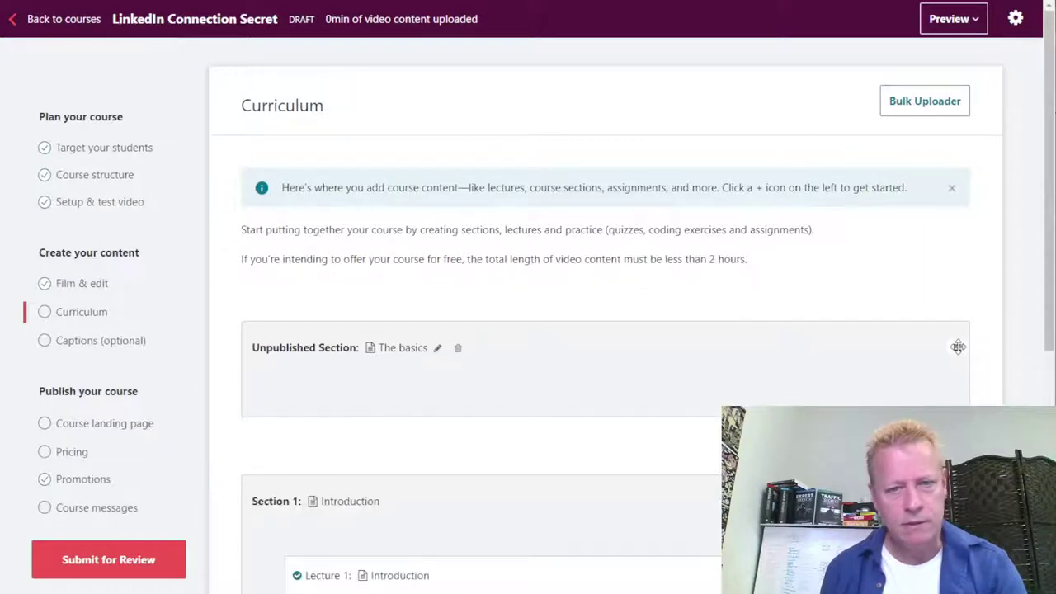
pyautogui.moveTo(959, 346); pyautogui.dragTo(959, 345)
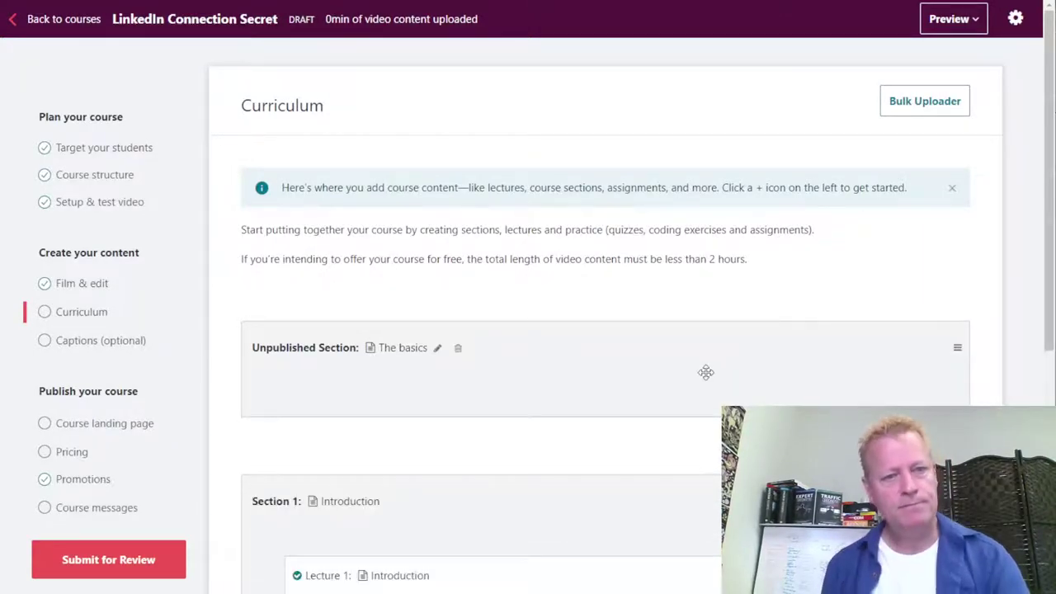
pyautogui.hotkey('alt', 'Tab')
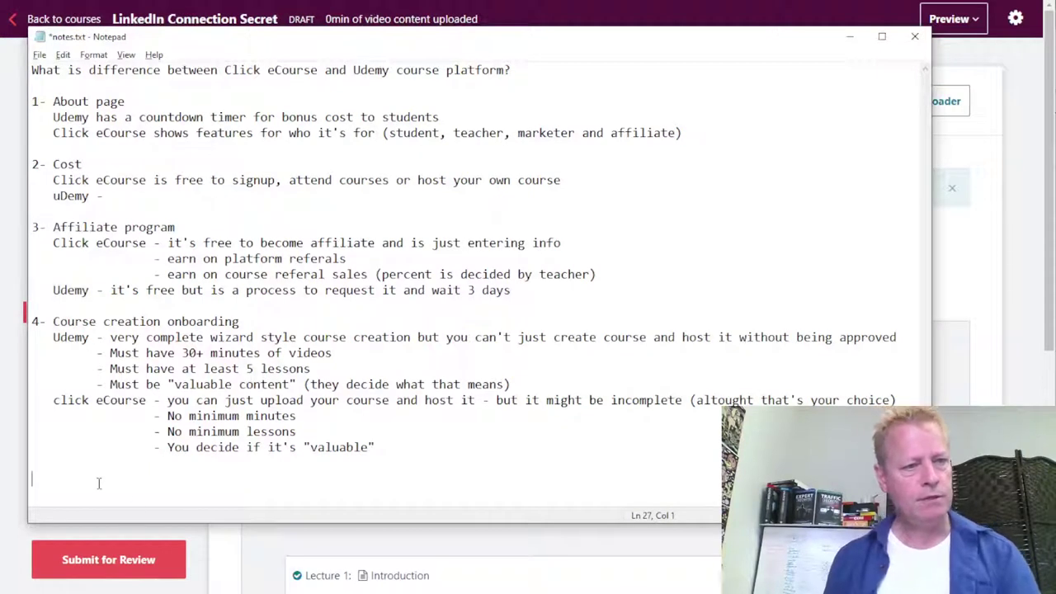
# - Add point '5- Course upload': Udemy requires creating sections, adding content and publishing
pyautogui.write('5- Course ')
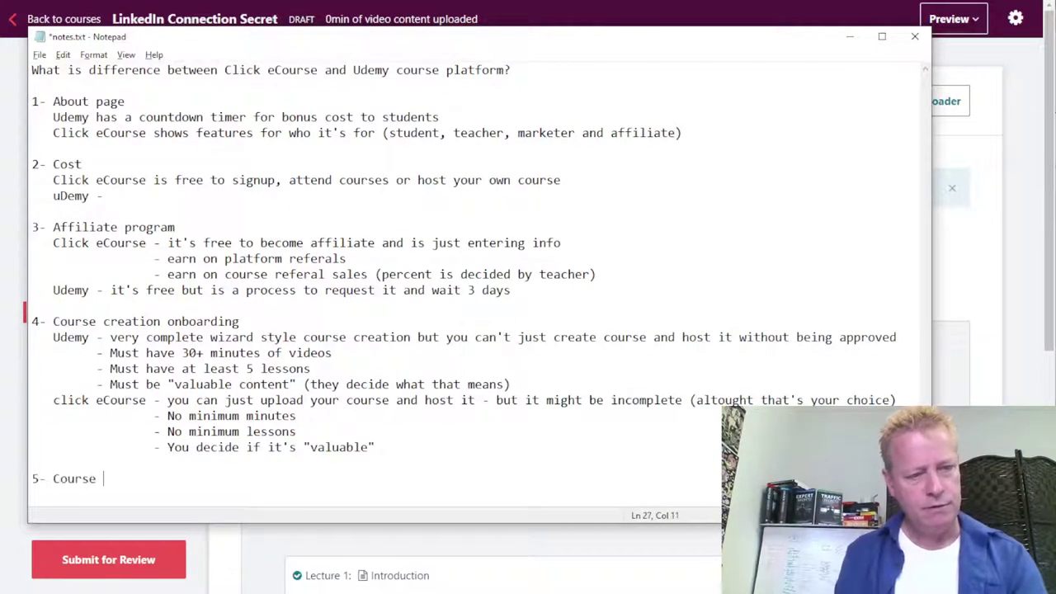
pyautogui.write('upload')
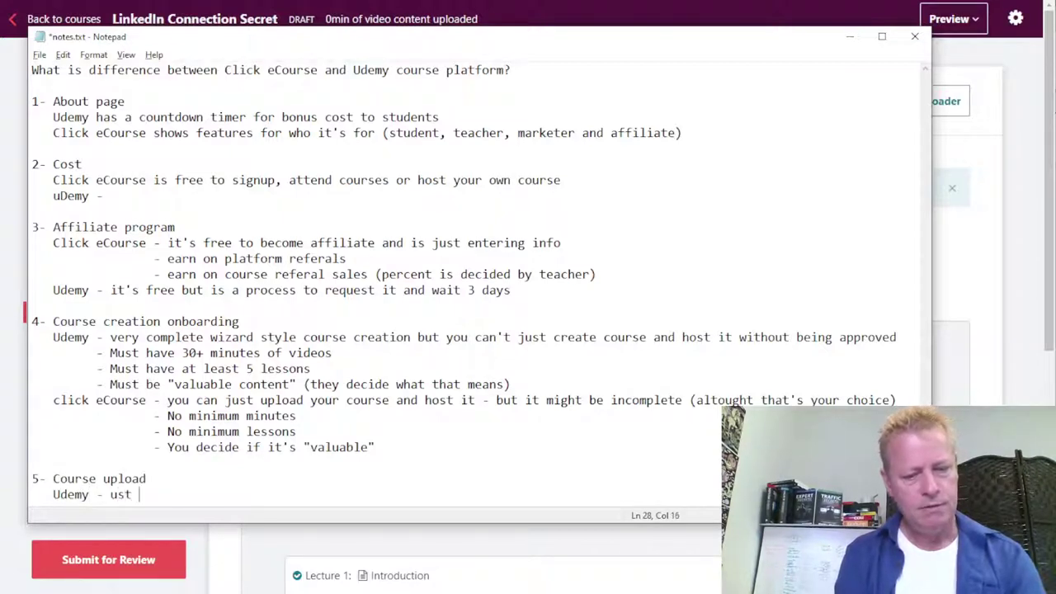
pyautogui.write('Udemy - ust go through ')
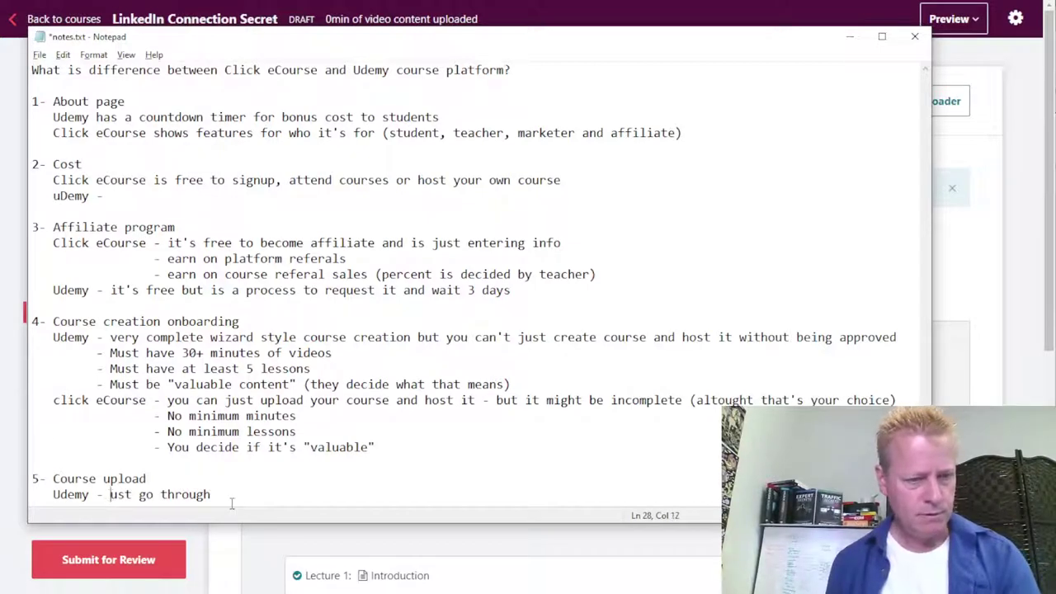
pyautogui.write('m')
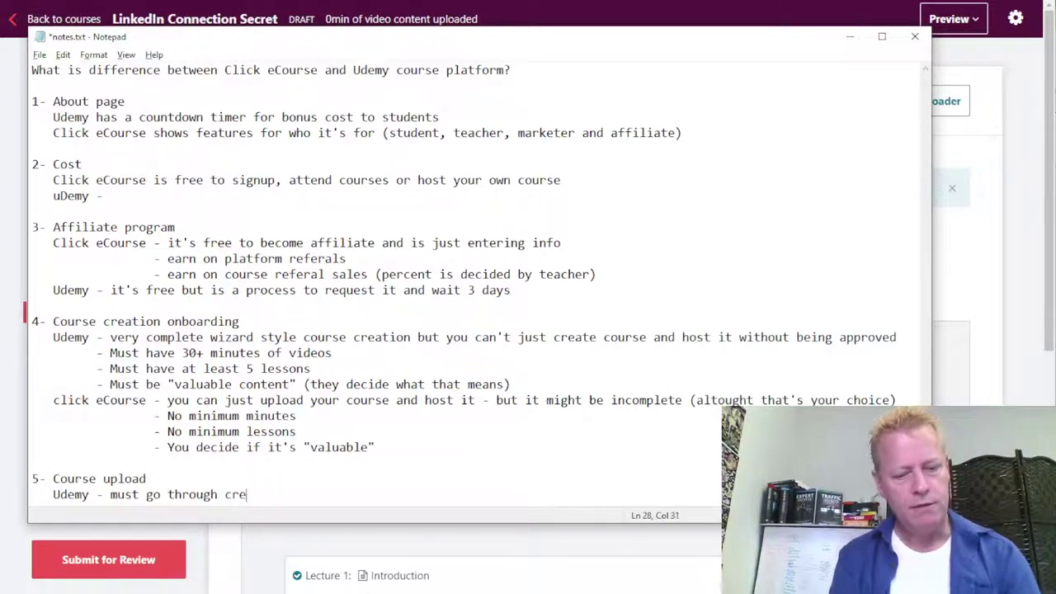
pyautogui.write('ion of e')
pyautogui.press('BackSpace')
pyautogui.write('secon')
pyautogui.press('BackSpace')
pyautogui.write('ions, add content')
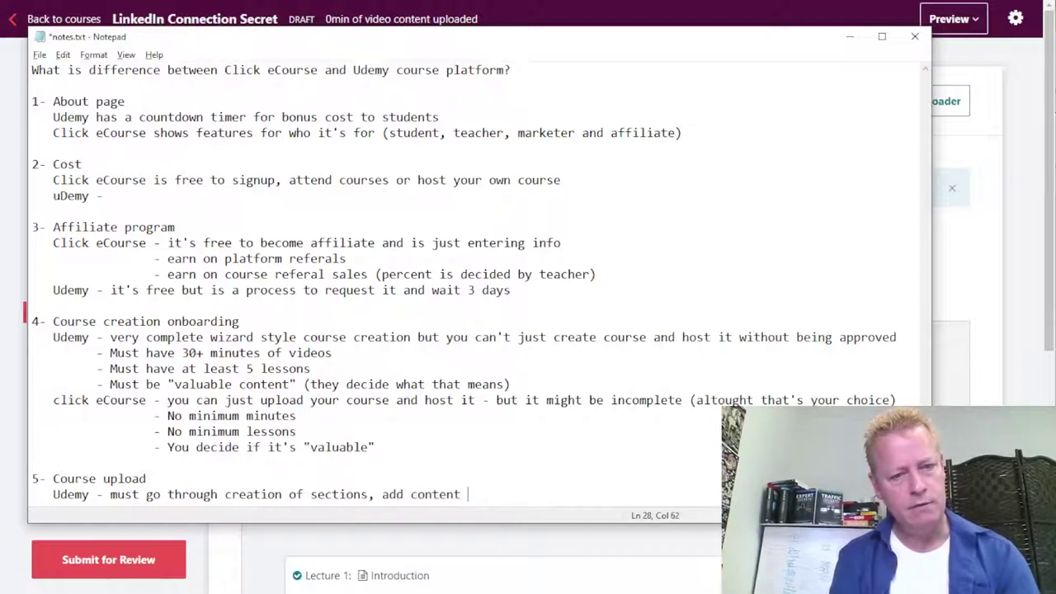
pyautogui.write(' to each and publish them')
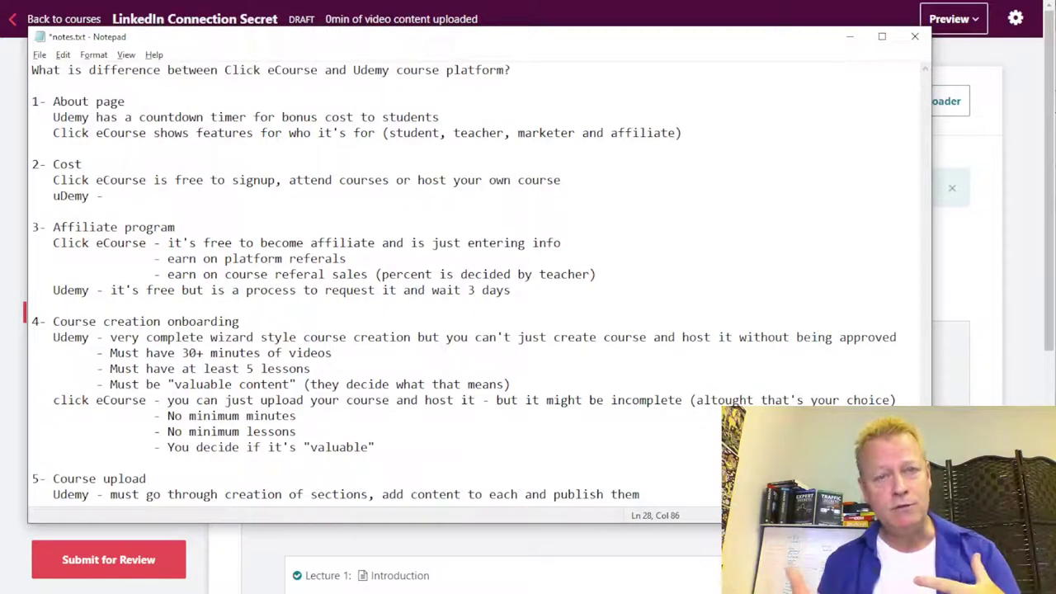
# - Add 'click eCourse - just create course and upload videos' and nudge Notepad right
pyautogui.press('Return')
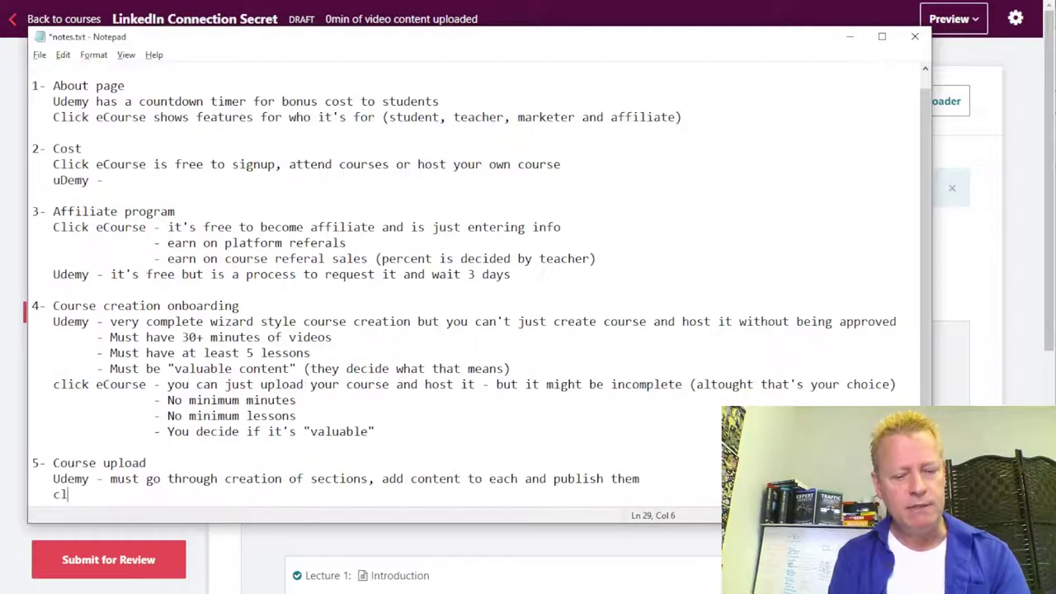
pyautogui.write('click eCourse - ')
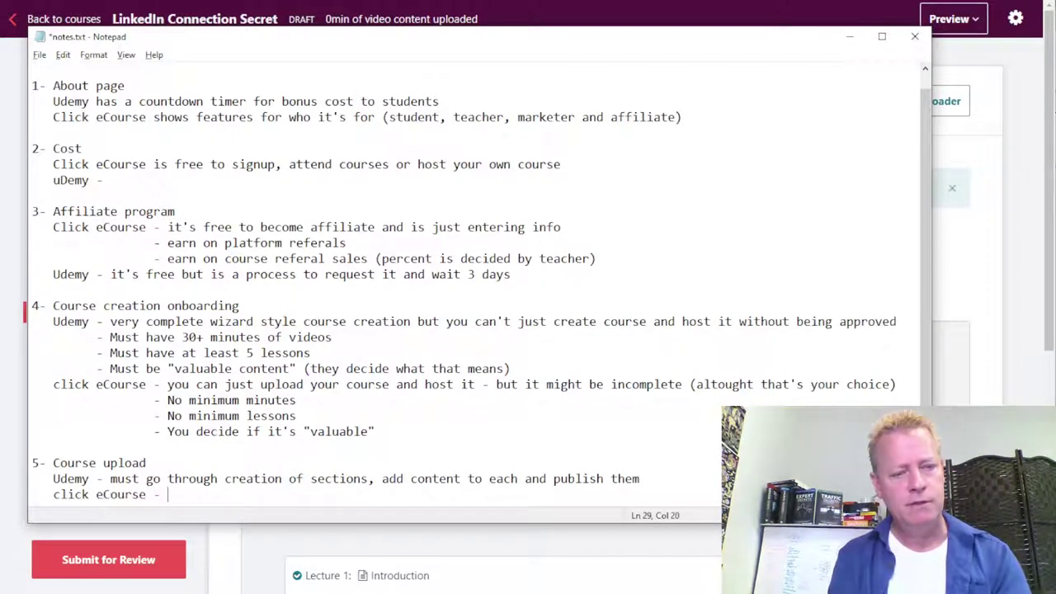
pyautogui.write('just create course')
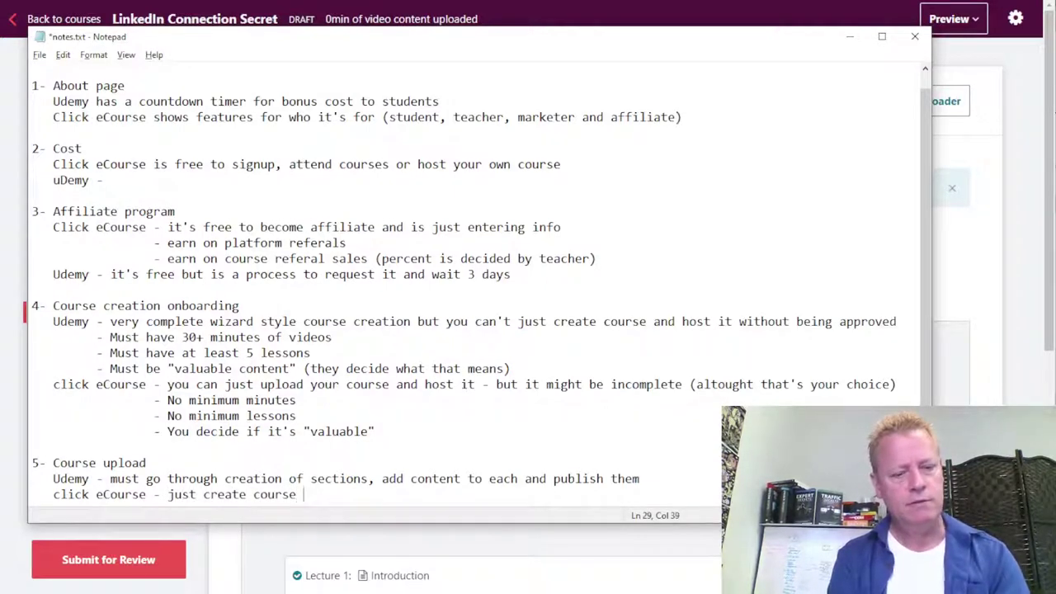
pyautogui.write(' and upload videos')
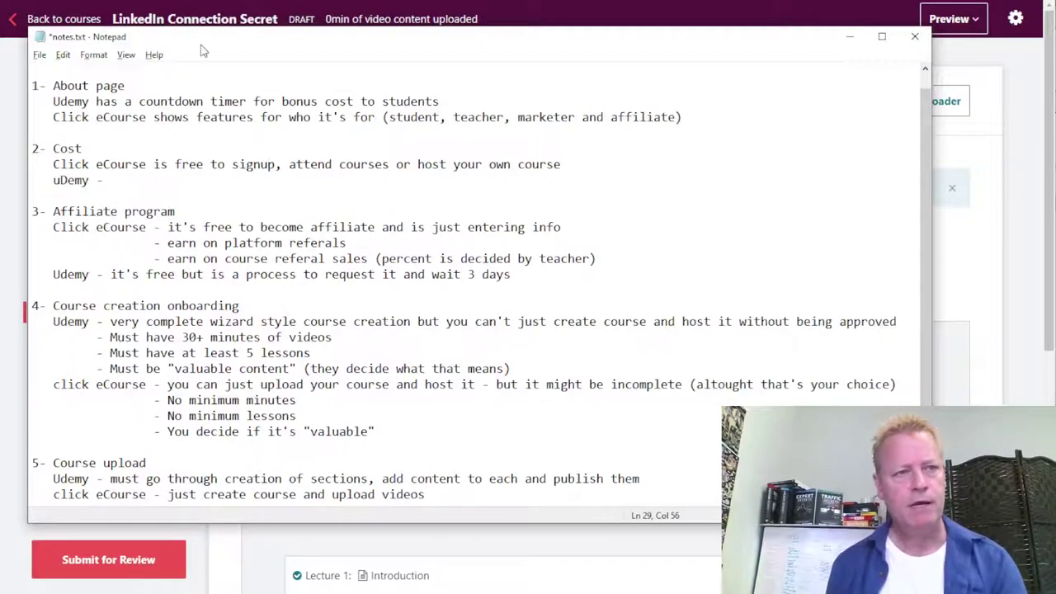
pyautogui.moveTo(200, 48); pyautogui.dragTo(259, 48)
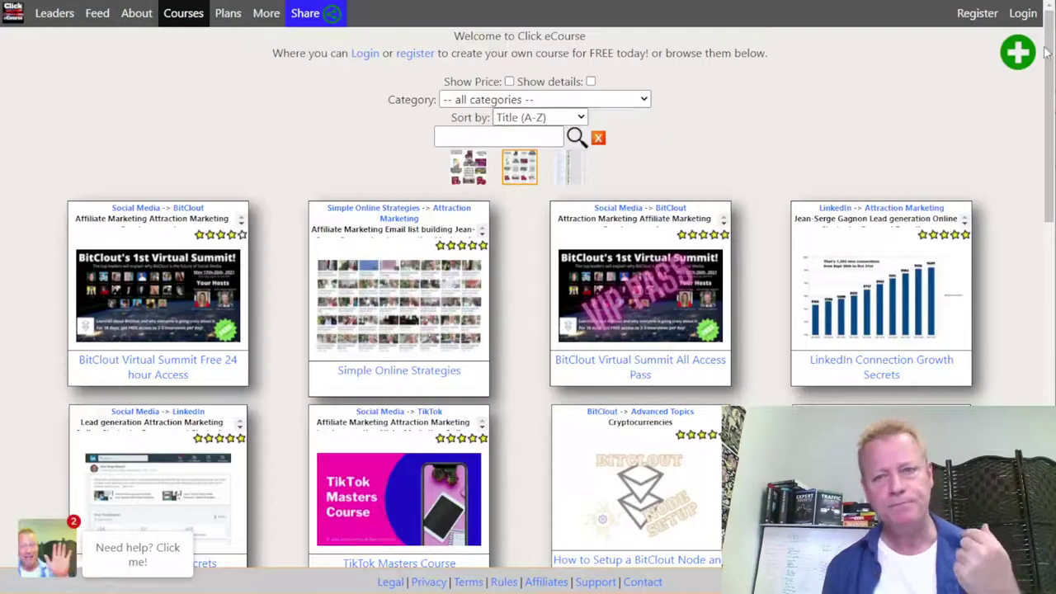
# - Sign in to Click eCourse with Facebook and clear the leftover search text
pyautogui.click(1023, 16)
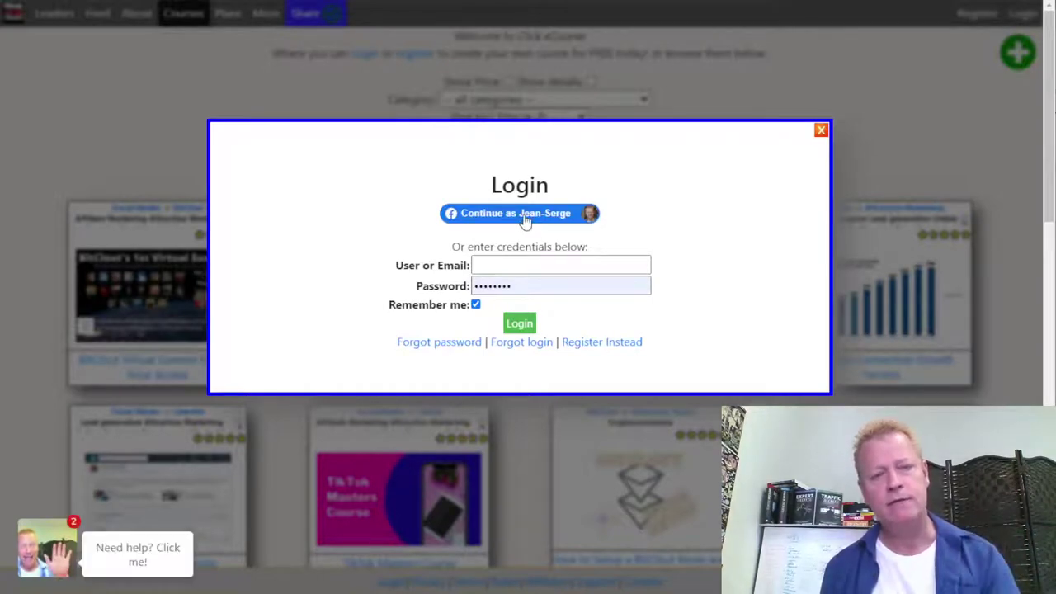
pyautogui.click(525, 216)
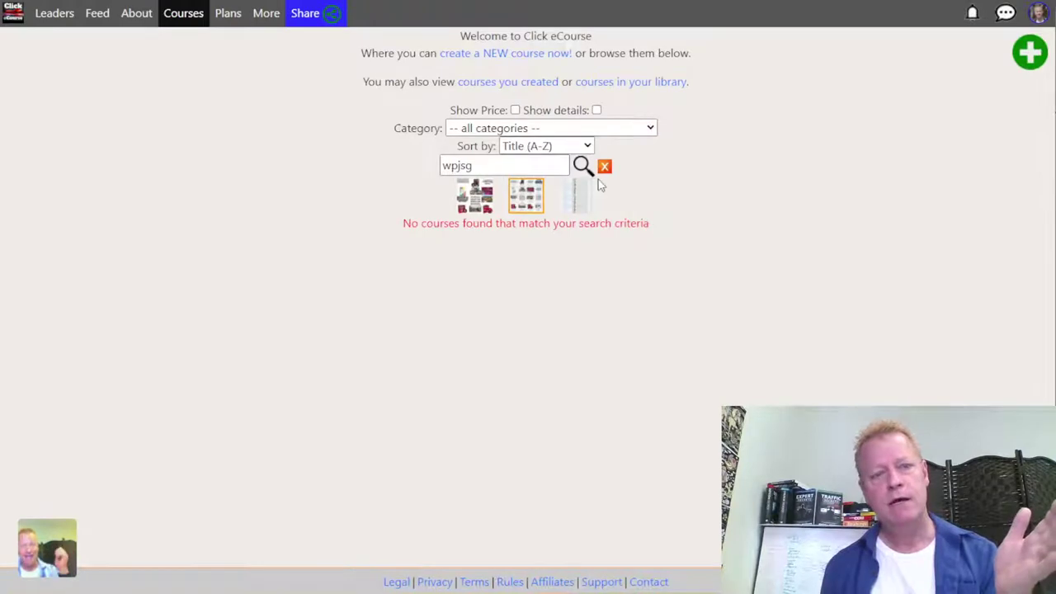
pyautogui.click(603, 166)
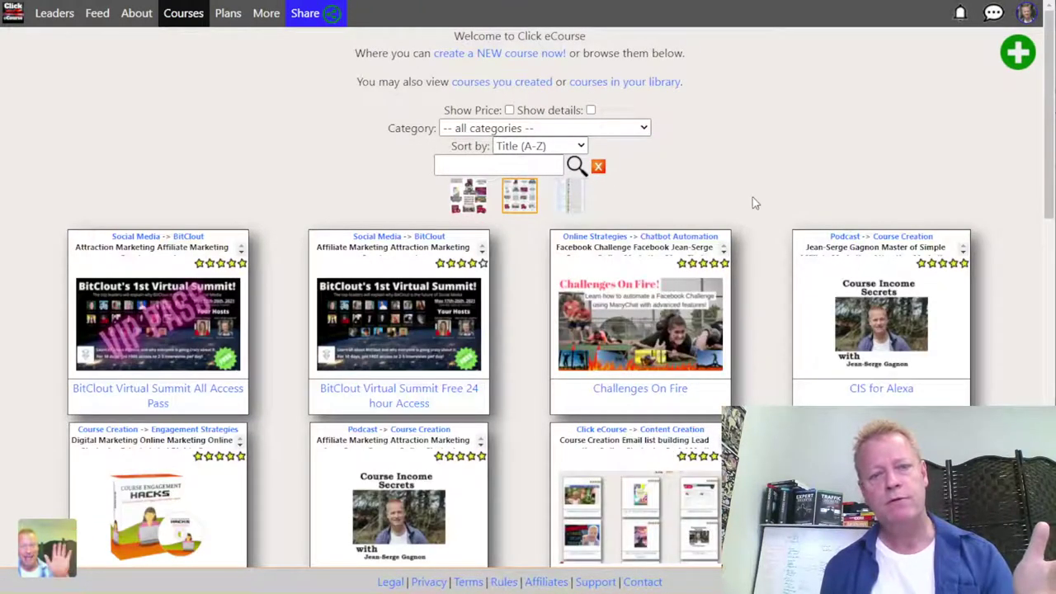
# - Create a new course, which opens as 'New course' for editing
pyautogui.click(1020, 54)
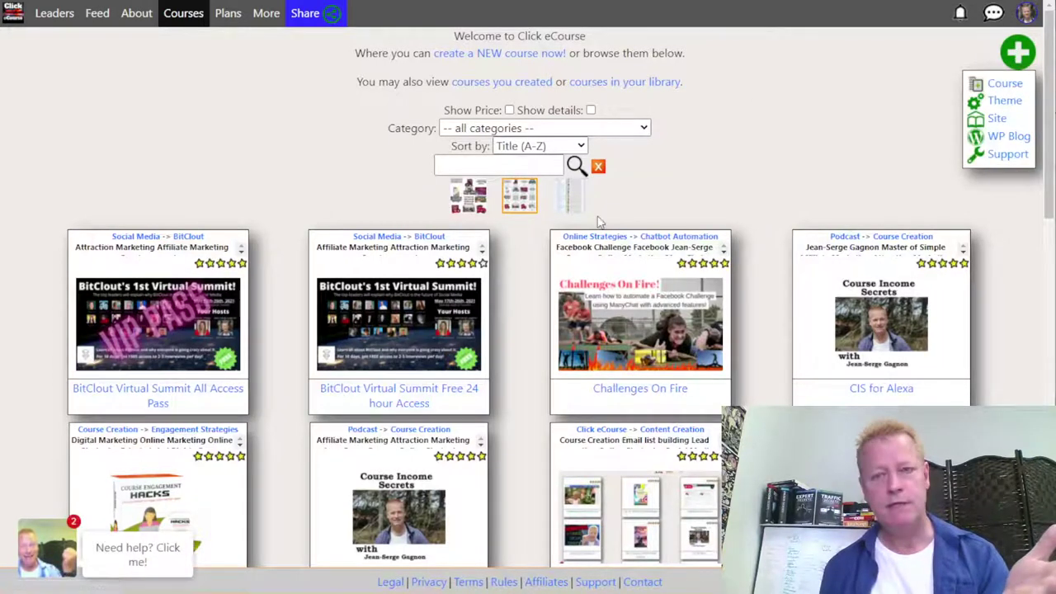
pyautogui.click(999, 86)
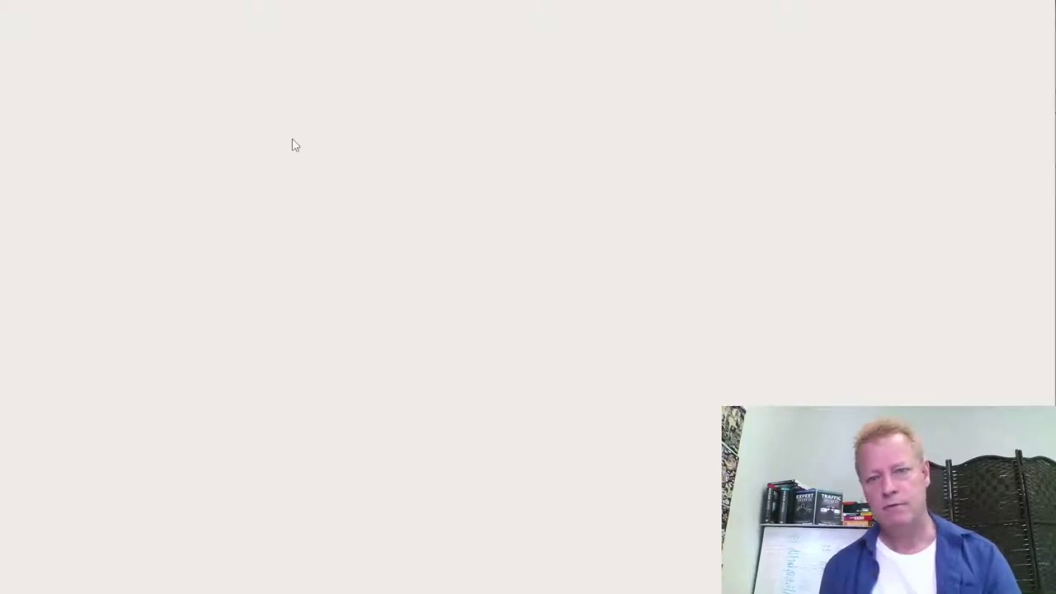
pyautogui.rightClick(465, 49)
pyautogui.click(516, 260)
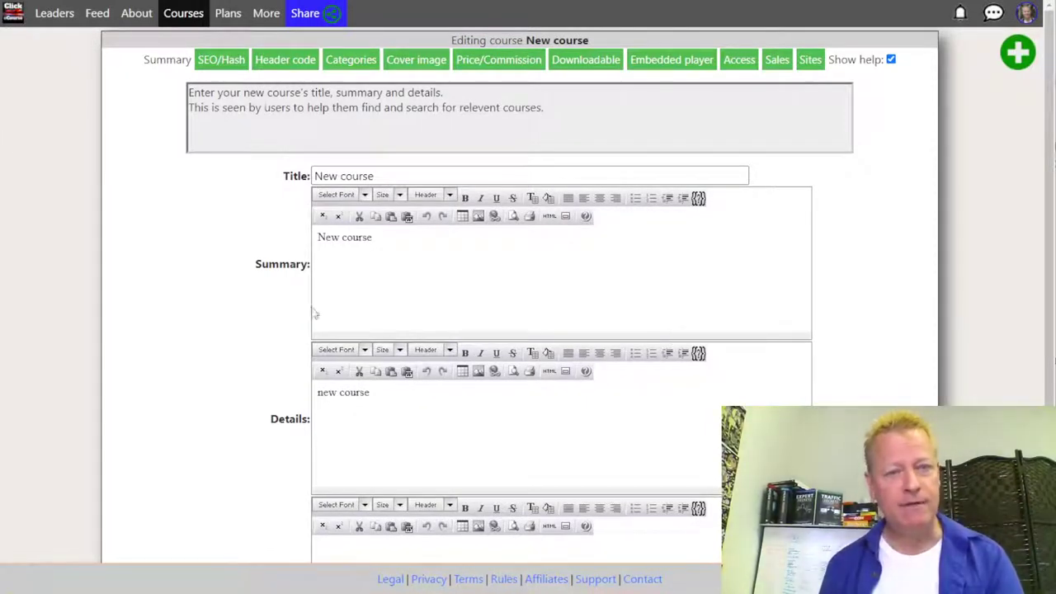
# - Set the course title to 'LinkedIn Connection Secrets'
pyautogui.scroll(-1, 239, 247)
pyautogui.click(342, 105)
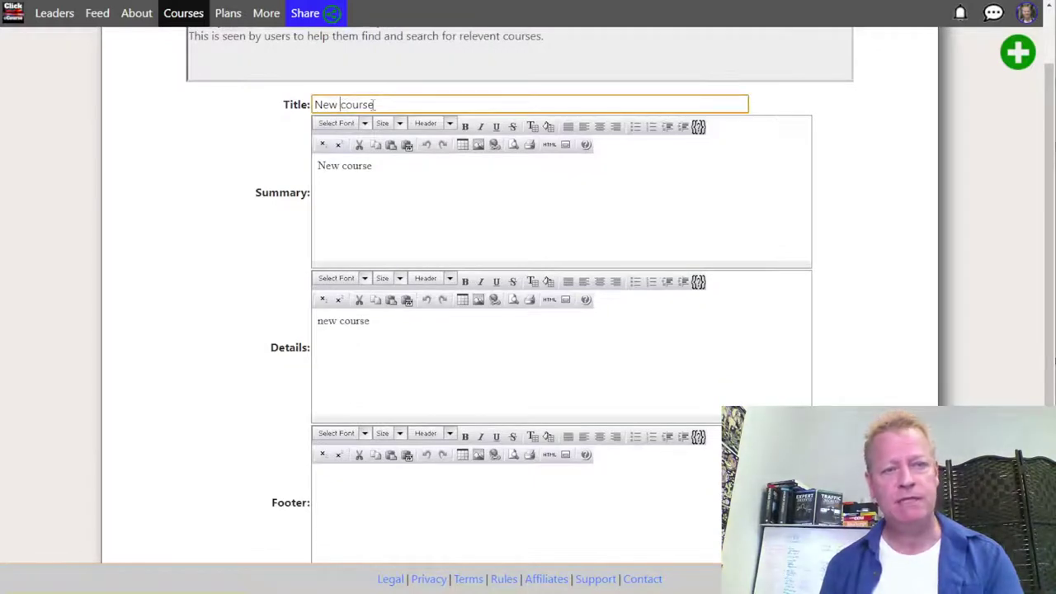
pyautogui.hotkey('ctrl', 'a')
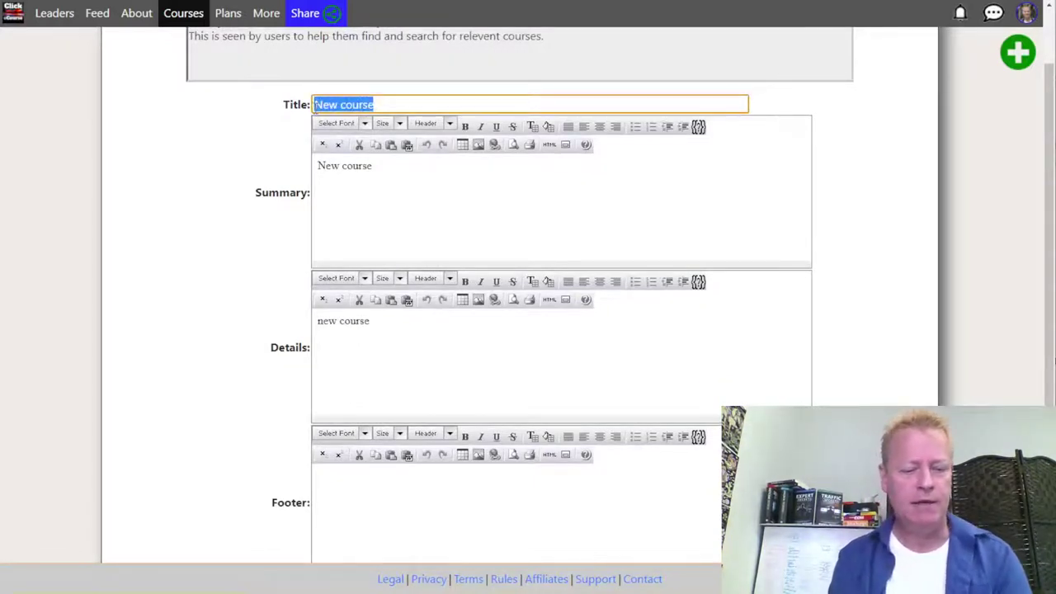
pyautogui.write('tinke')
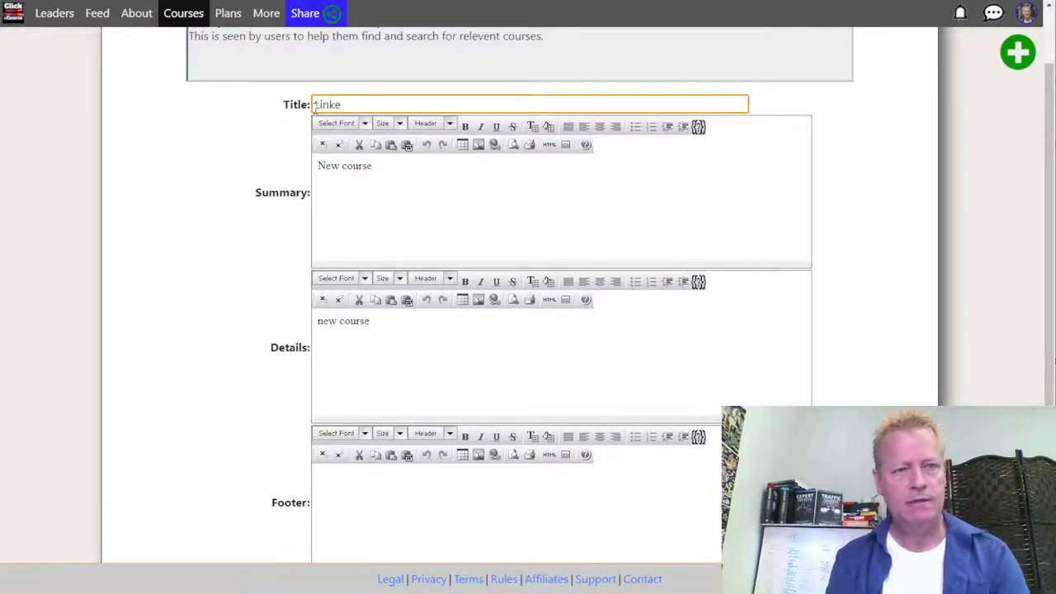
pyautogui.press('BackSpace')
pyautogui.press('BackSpace')
pyautogui.press('BackSpace')
pyautogui.write('T')
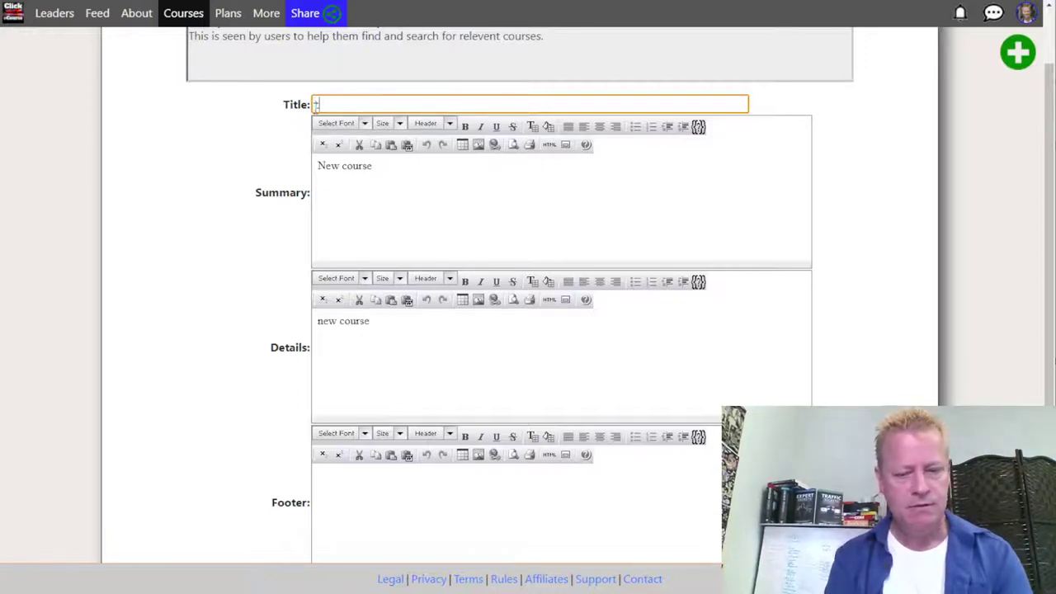
pyautogui.write('inkedIn Connection Secrets')
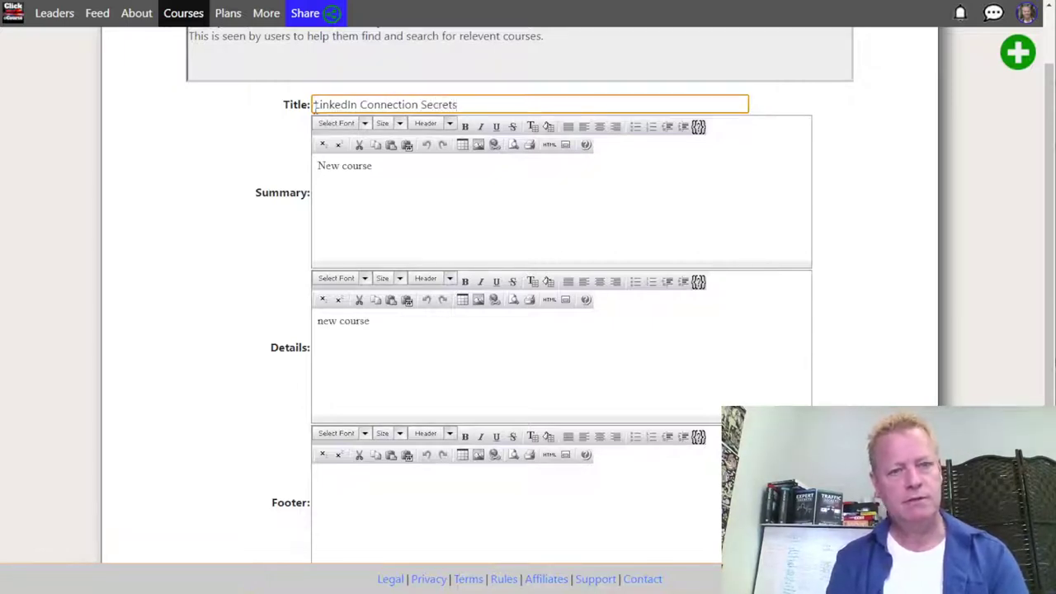
# - Replace the summary with a line on growing LinkedIn connections and write three-item details
pyautogui.click(364, 176)
pyautogui.moveTo(384, 165); pyautogui.dragTo(315, 168)
pyautogui.write('Learn about h')
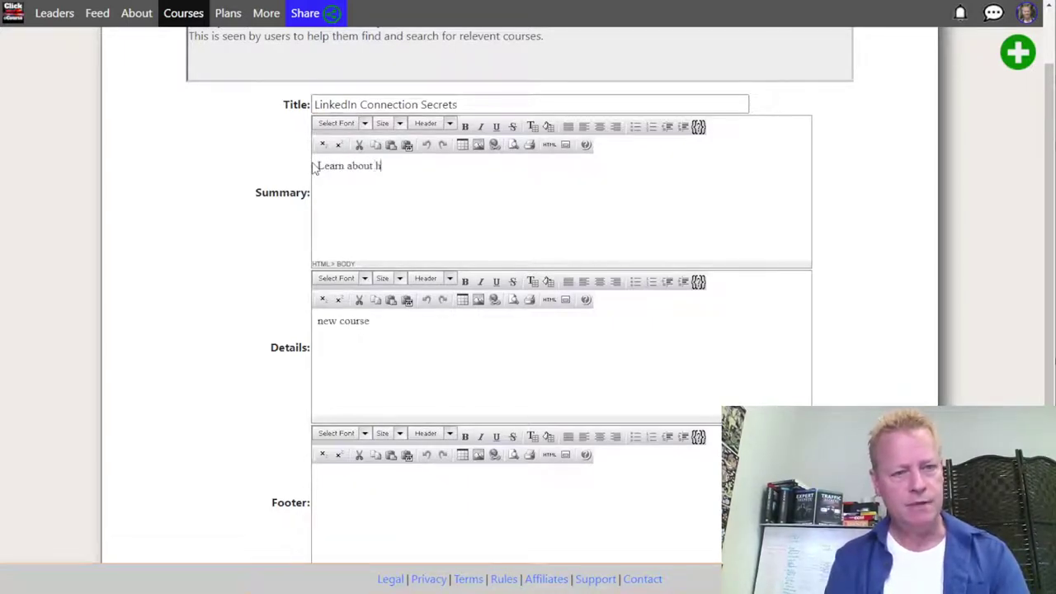
pyautogui.write('ow to grow you')
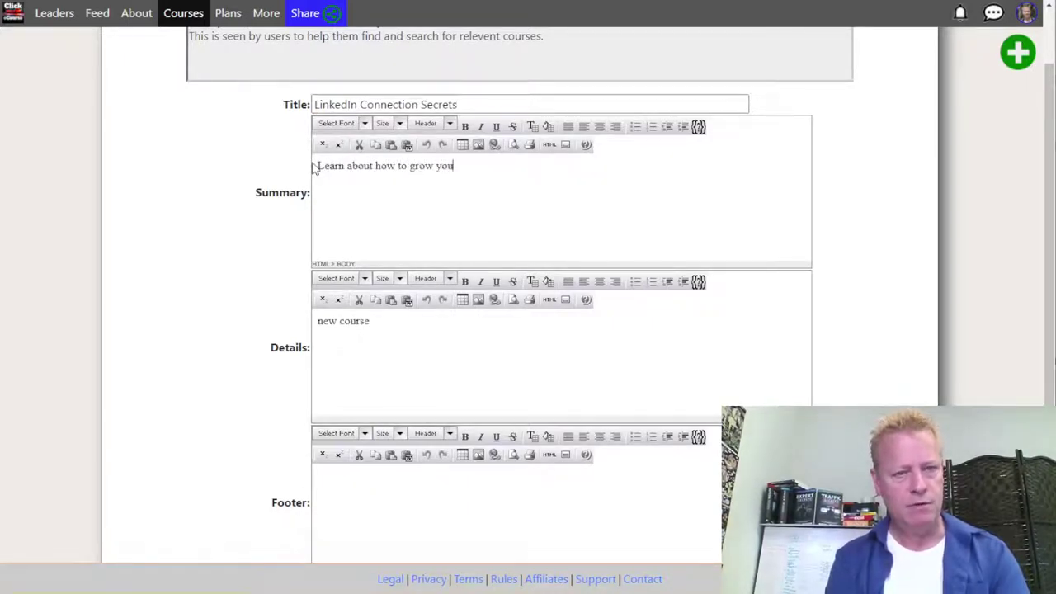
pyautogui.write('r LinkedIn connections')
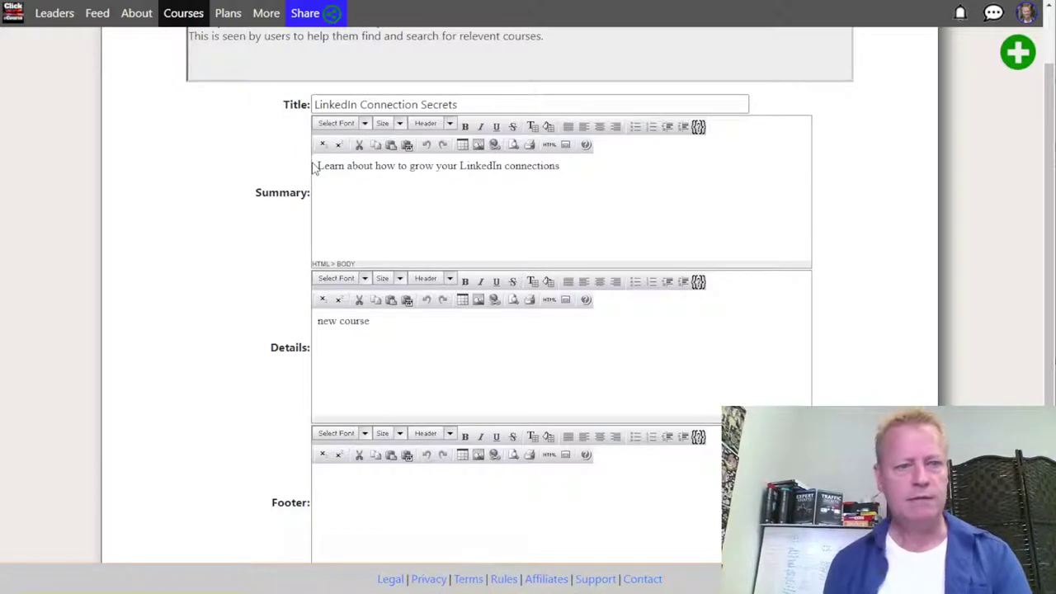
pyautogui.moveTo(384, 332); pyautogui.dragTo(330, 327)
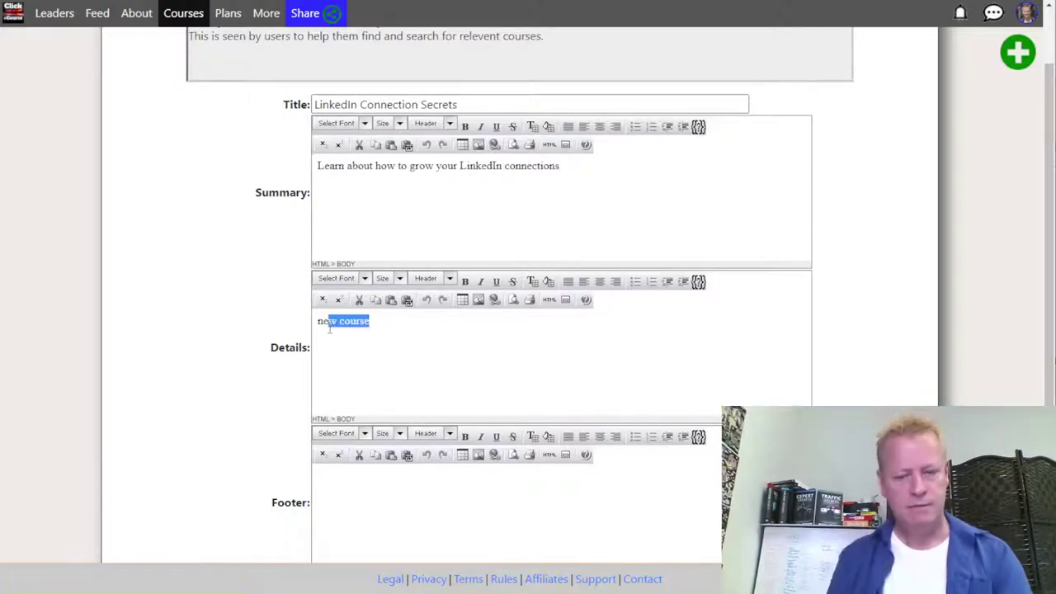
pyautogui.press('BackSpace')
pyautogui.press('BackSpace')
pyautogui.press('BackSpace')
pyautogui.write('this is what ')
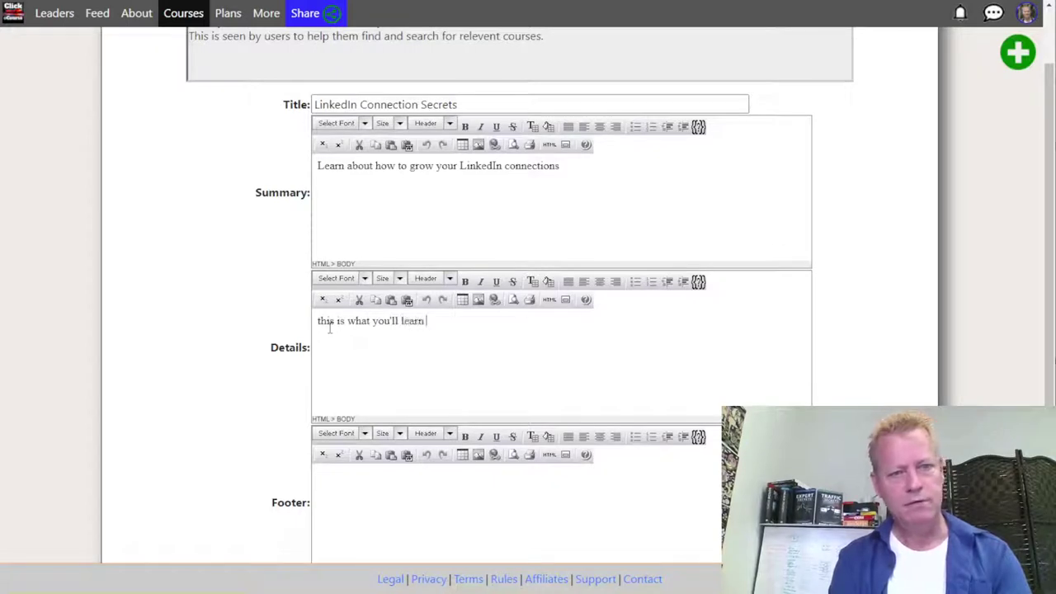
pyautogui.write("you'll learn about in this course")
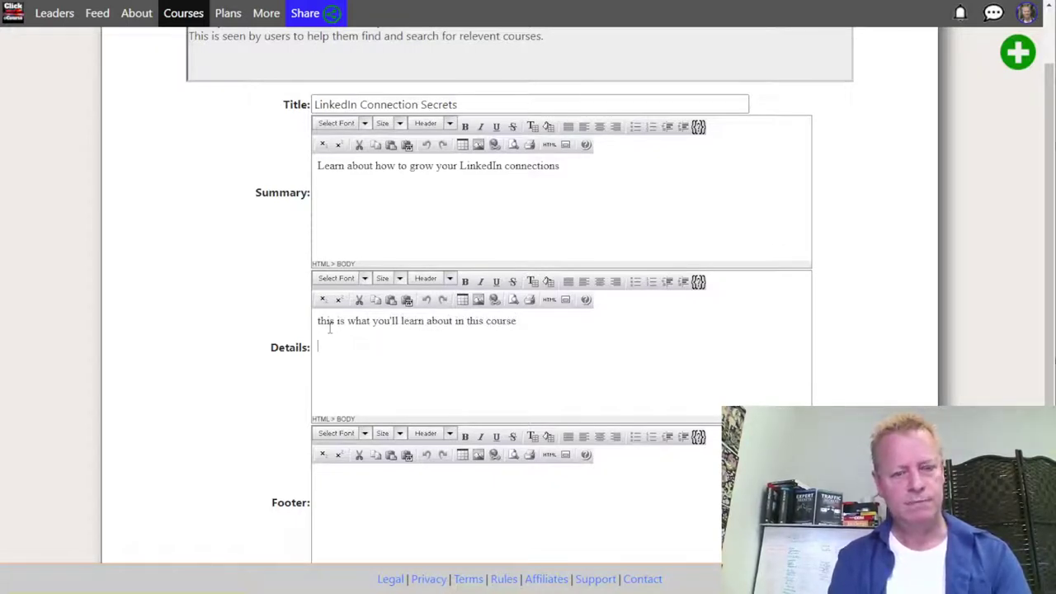
pyautogui.write('.  1- info 1 2- ne')
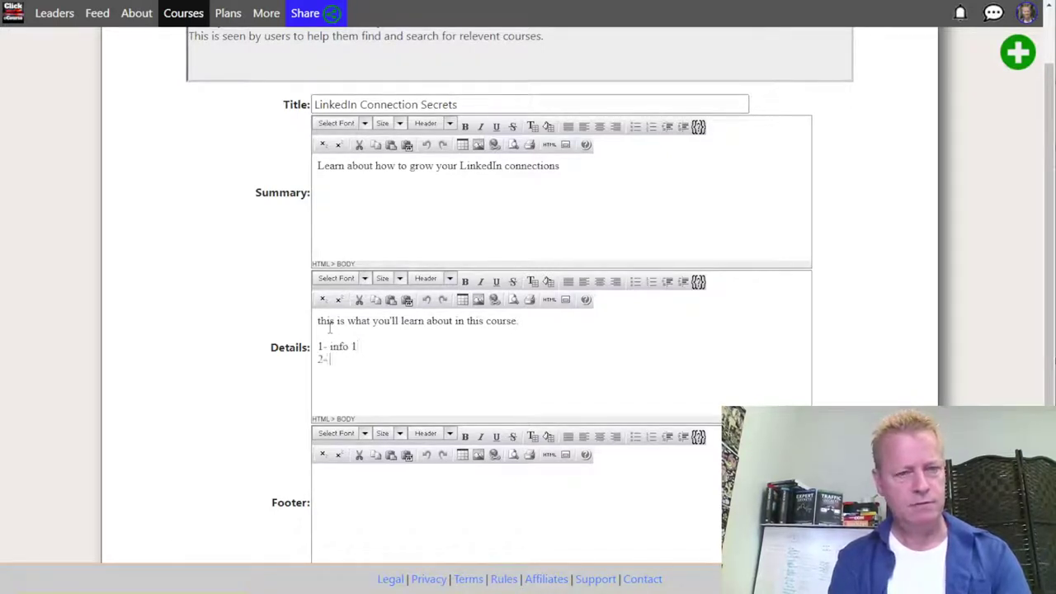
pyautogui.write('xt')
pyautogui.press('Return')
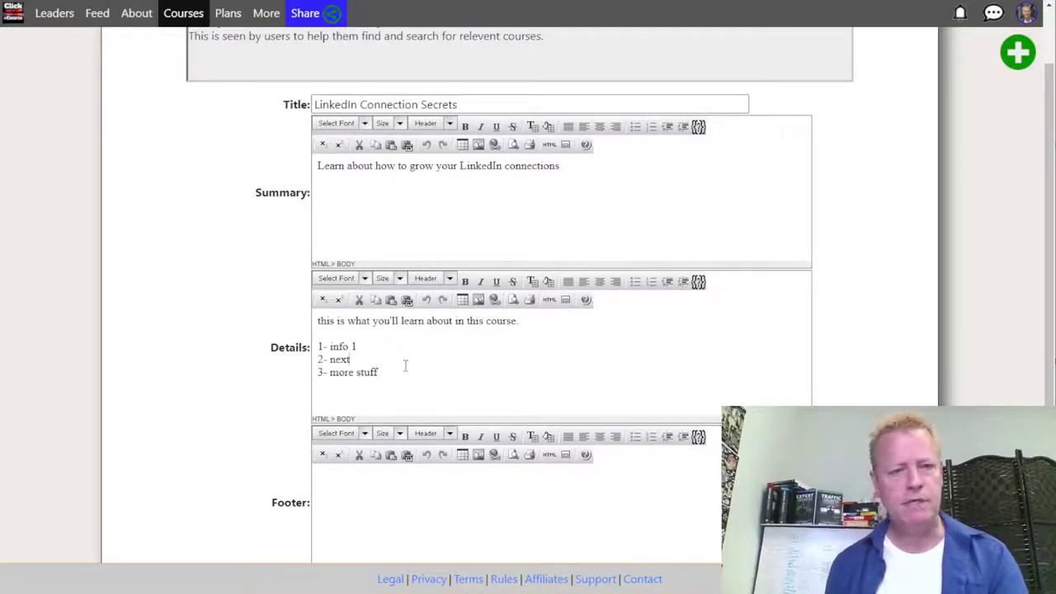
# - Format the three detail items as a numbered list and remove the manual number prefixes
pyautogui.moveTo(405, 365); pyautogui.dragTo(314, 353)
pyautogui.click(326, 359)
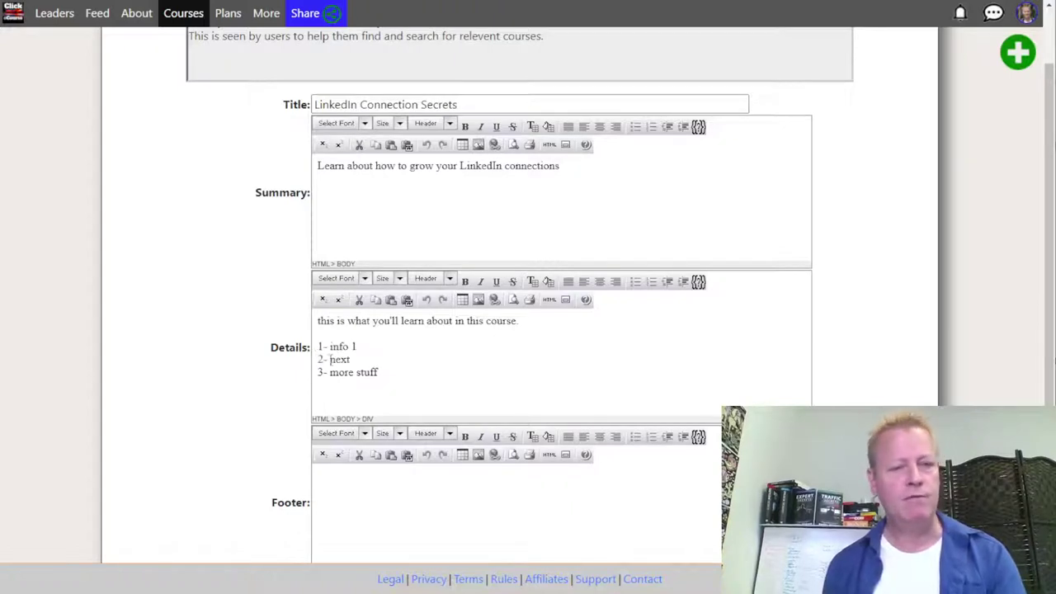
pyautogui.moveTo(386, 368); pyautogui.dragTo(315, 353)
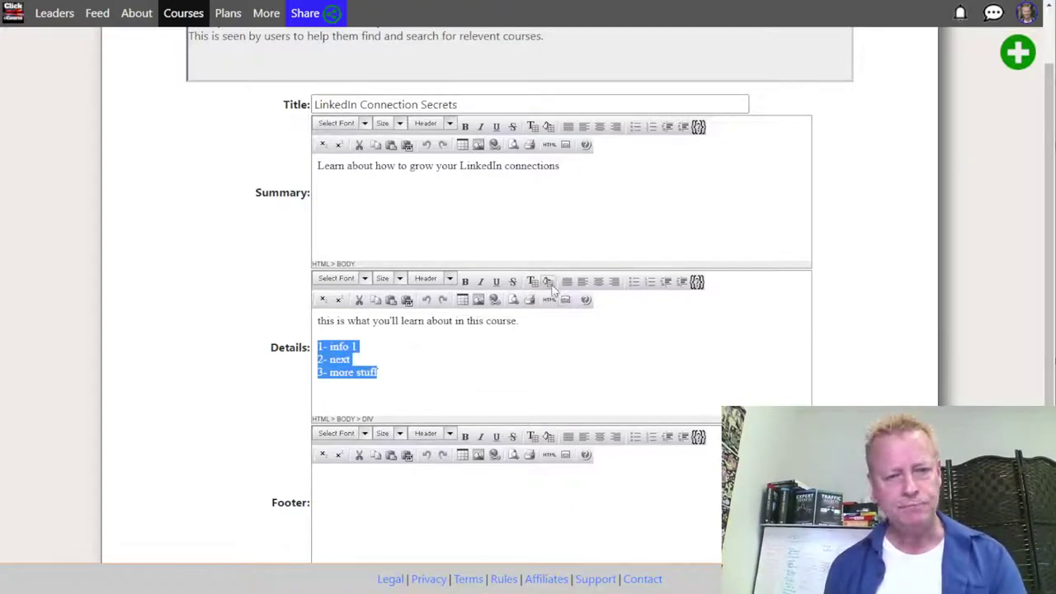
pyautogui.click(651, 281)
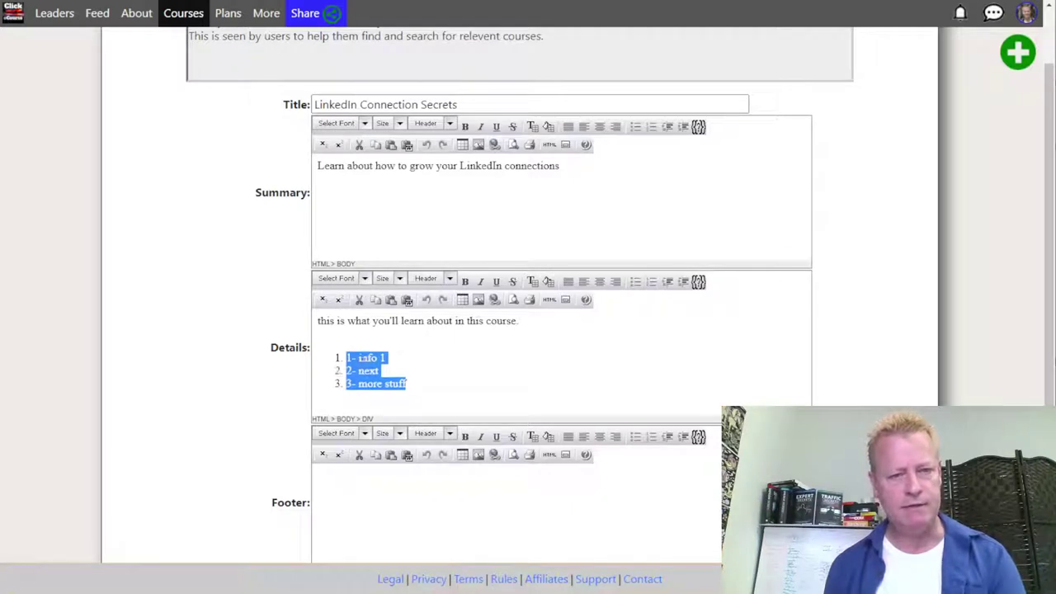
pyautogui.click(386, 363)
pyautogui.press('Home')
pyautogui.press('Delete')
pyautogui.press('Delete')
pyautogui.press('Delete')
pyautogui.press('Down')
pyautogui.press('Delete')
pyautogui.press('Delete')
pyautogui.press('Delete')
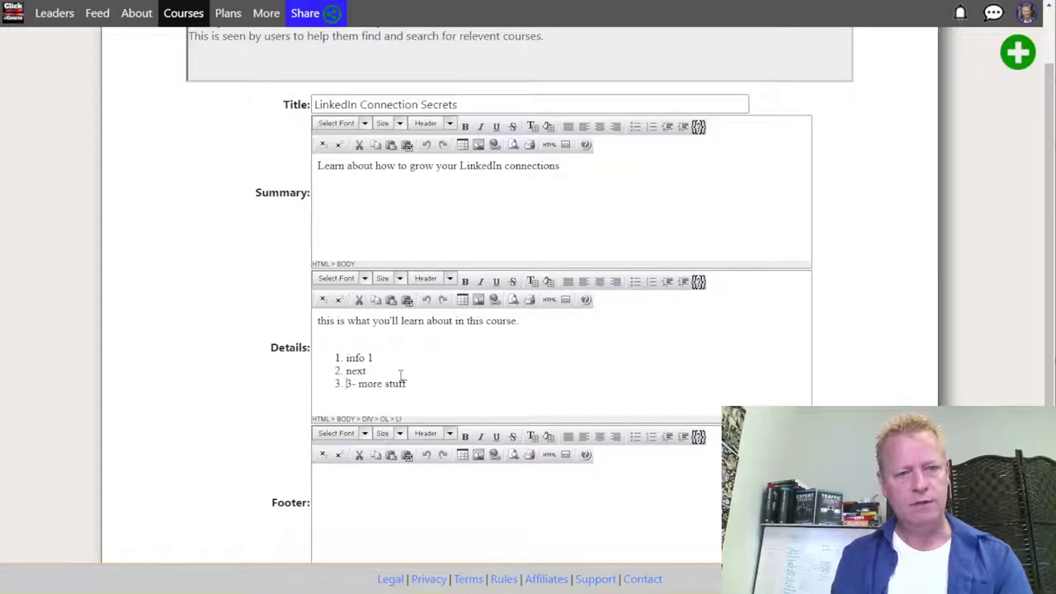
pyautogui.press('Delete')
pyautogui.press('Delete')
pyautogui.press('Delete')
# - Remove the blank line above the list and save the course details
pyautogui.click(388, 337)
pyautogui.press('Delete')
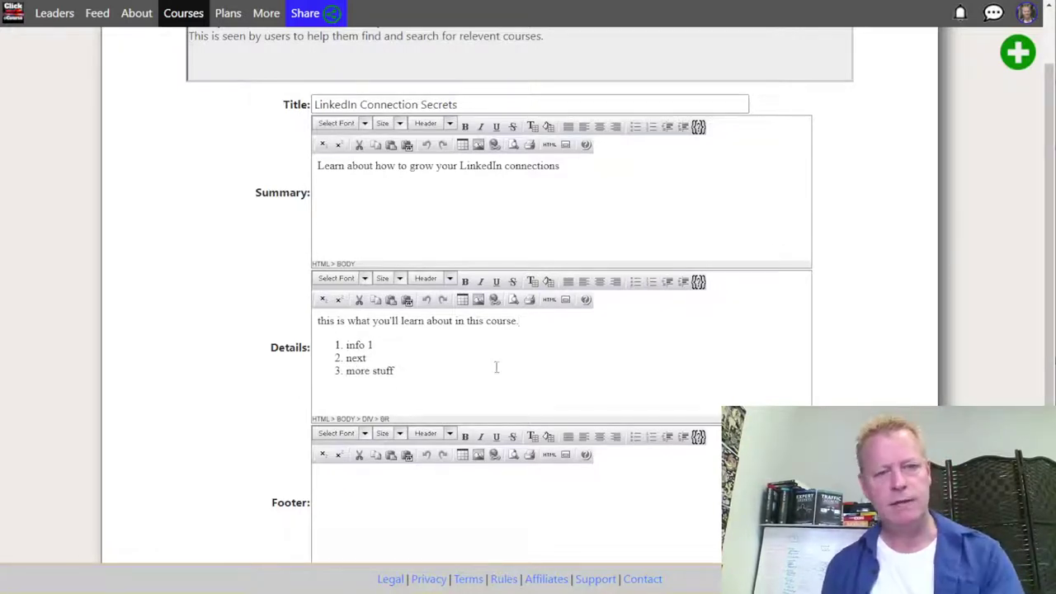
pyautogui.scroll(-1, 549, 348)
pyautogui.click(417, 301)
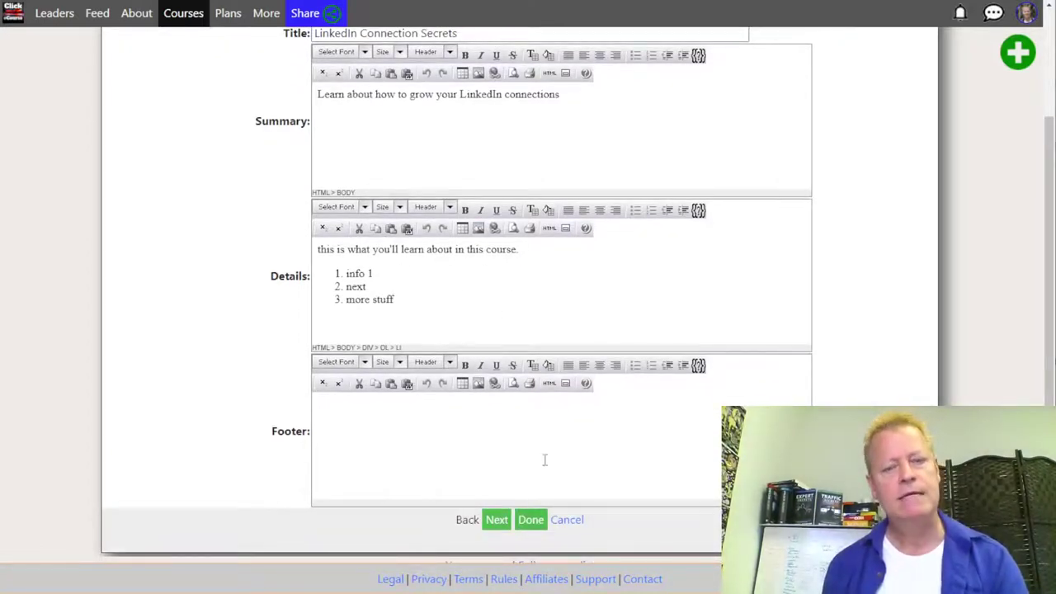
pyautogui.click(498, 520)
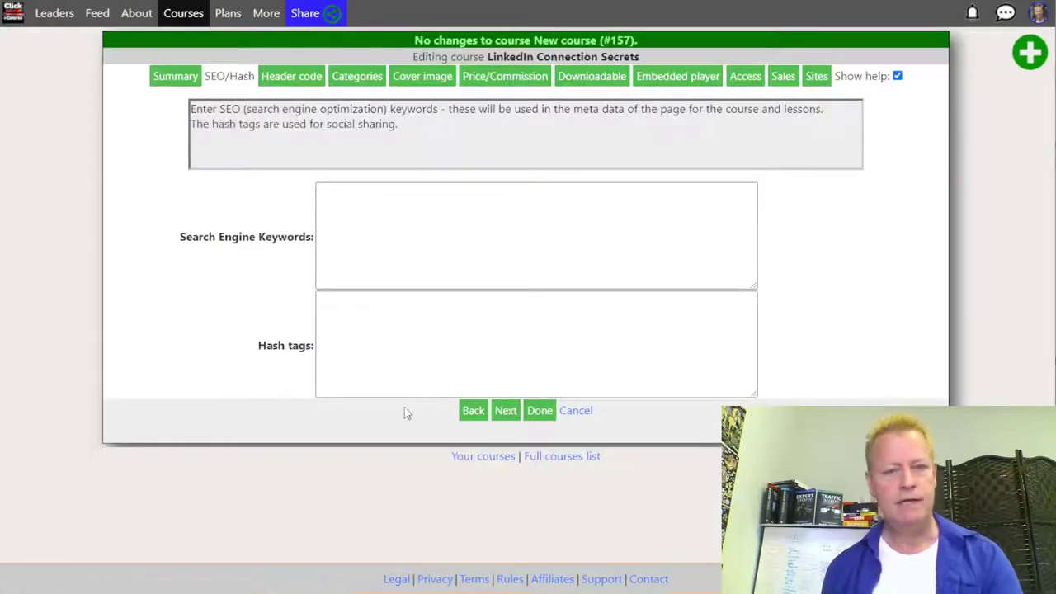
# - Leave search keywords and header code empty and save the LinkedIn Connection Secrets course
pyautogui.click(351, 209)
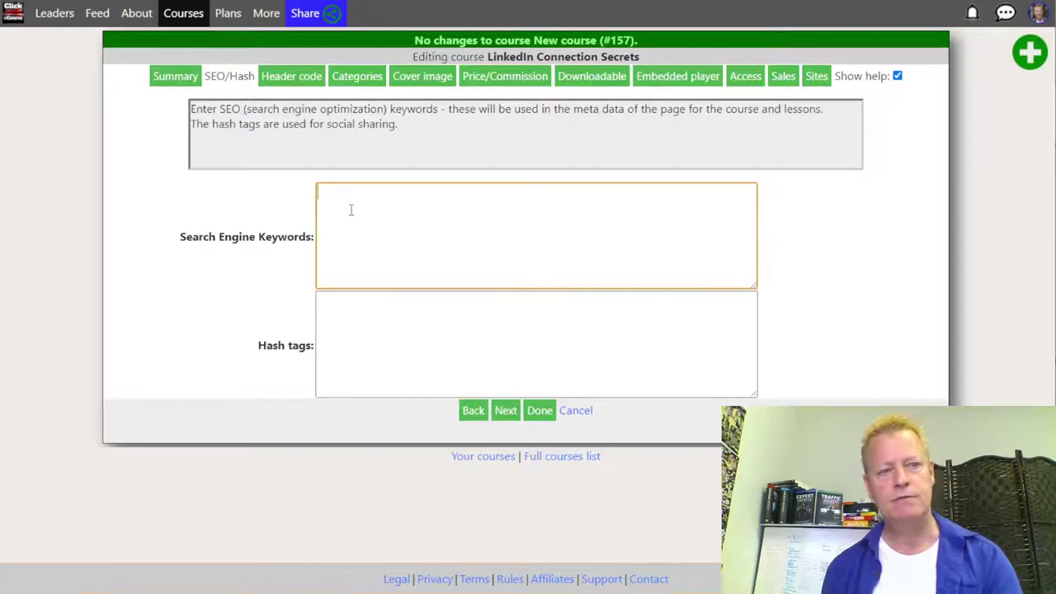
pyautogui.click(507, 411)
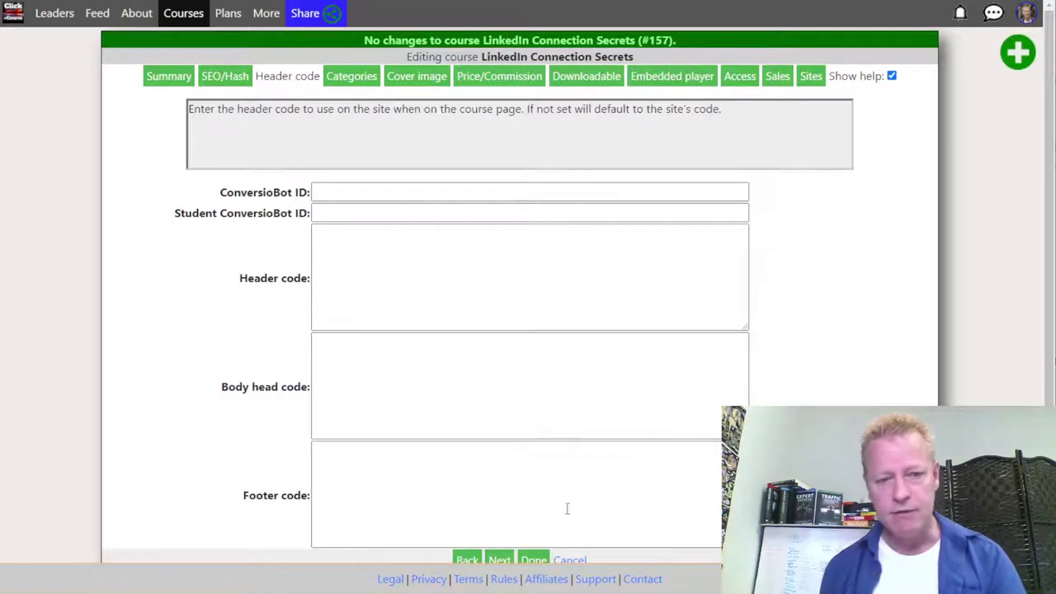
pyautogui.click(533, 560)
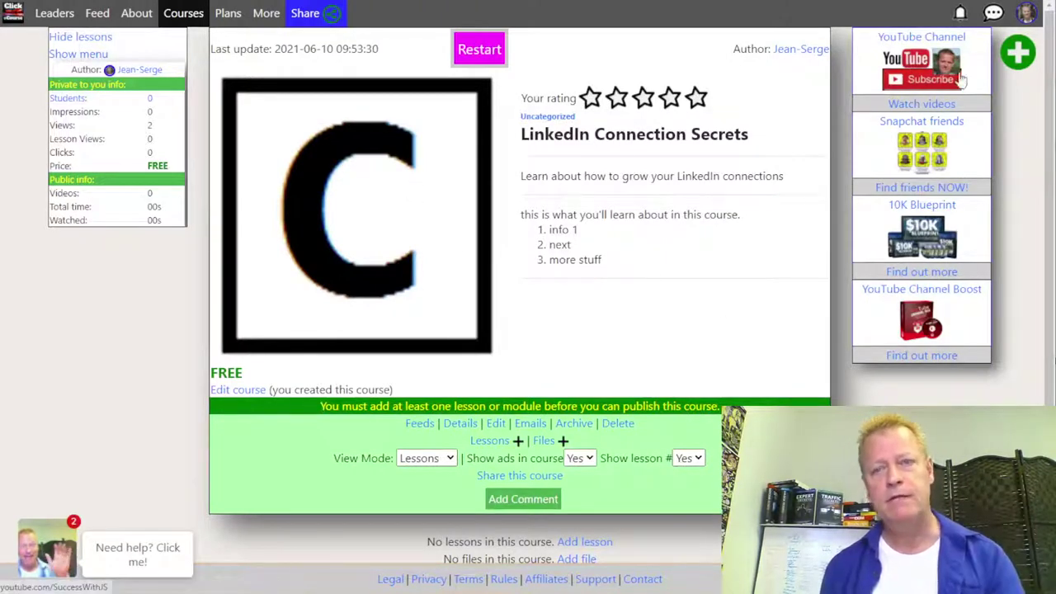
# - Add a new lesson to the course showing only the basic options
pyautogui.moveTo(1020, 59)
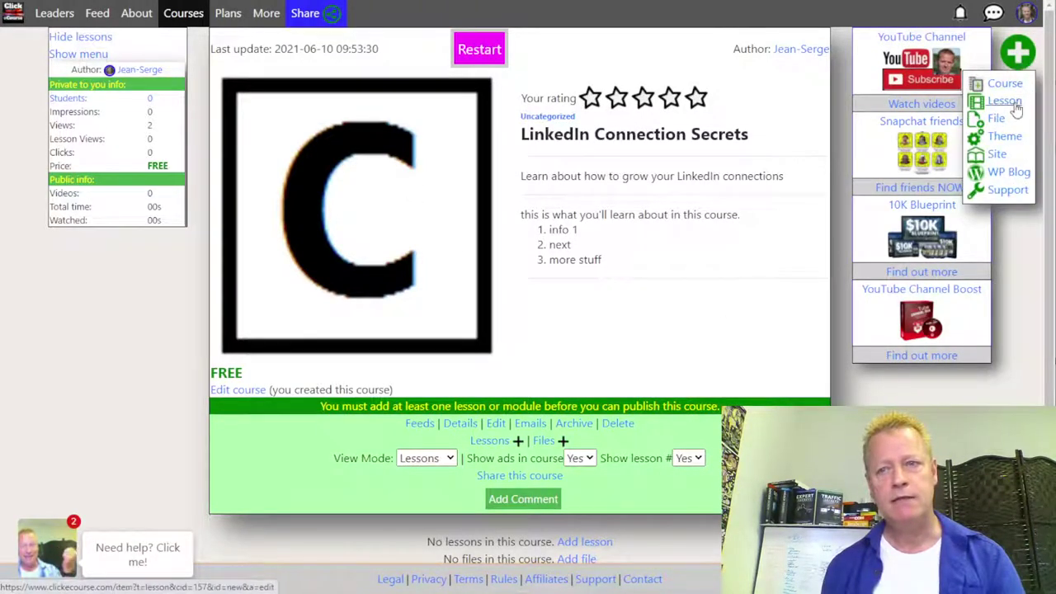
pyautogui.click(1015, 106)
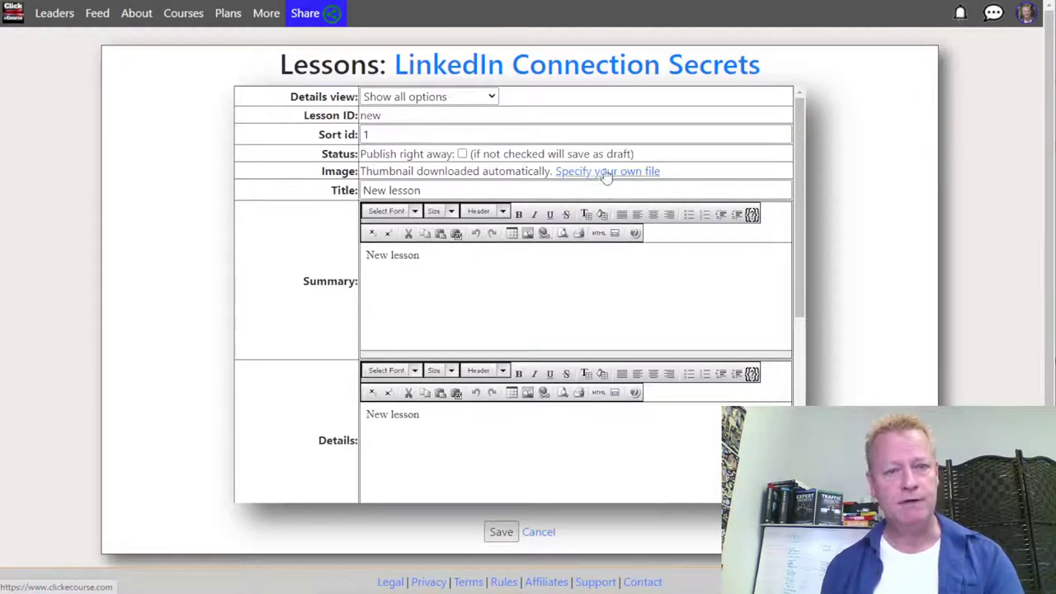
pyautogui.scroll(-5, 313, 404)
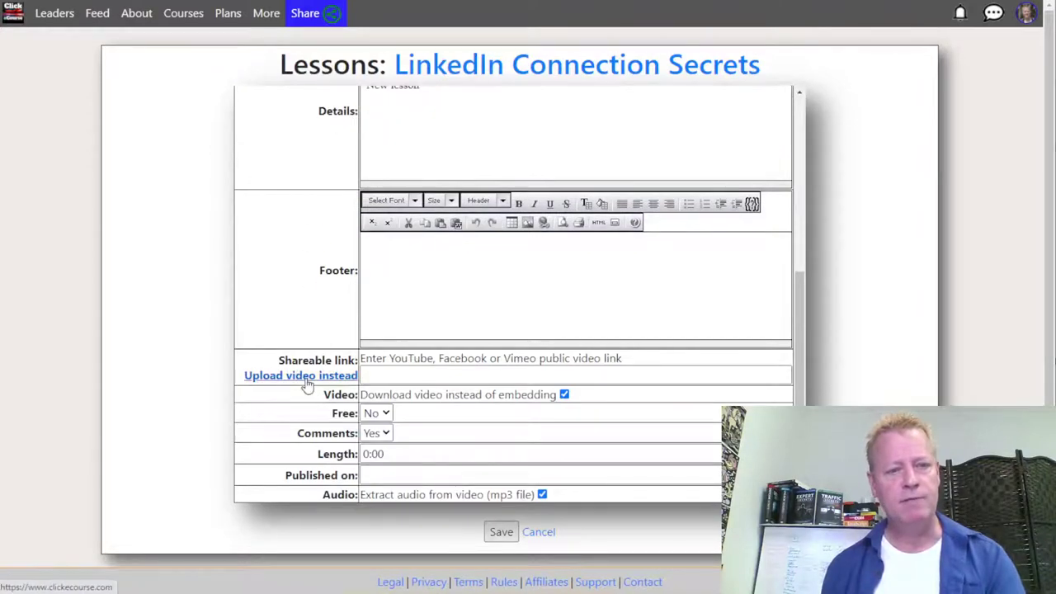
pyautogui.scroll(5, 306, 384)
pyautogui.click(437, 96)
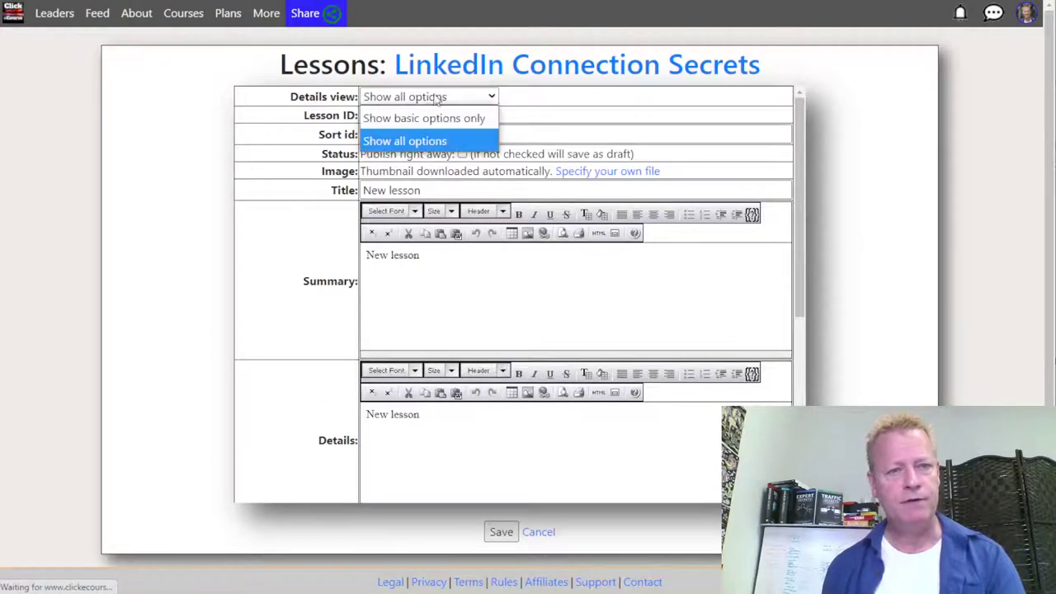
pyautogui.click(424, 118)
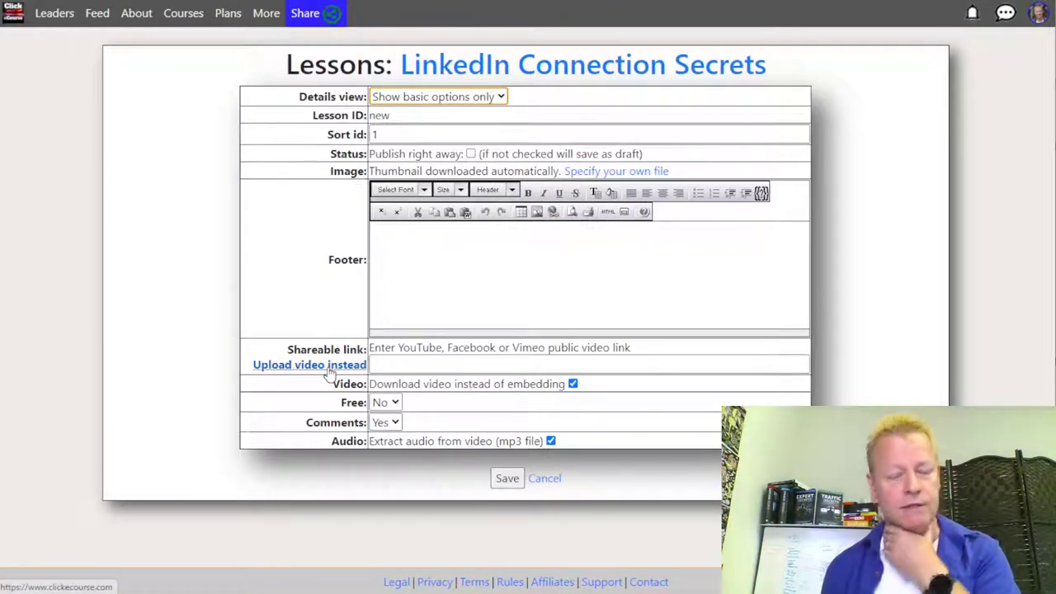
# - Focus the shareable video link field and bring up the open browser windows
pyautogui.click(328, 367)
pyautogui.doubleClick(407, 348)
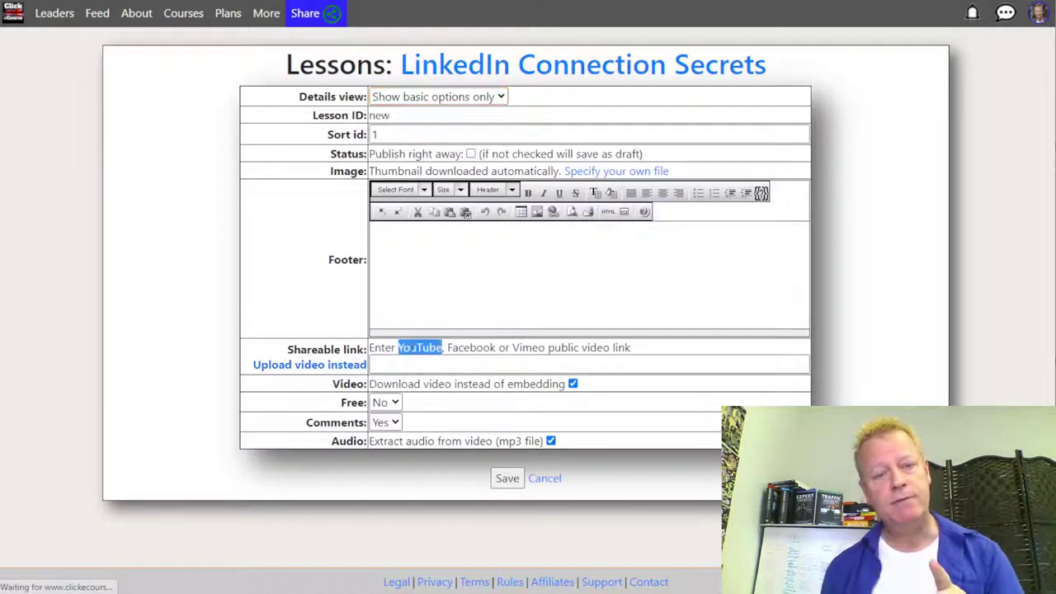
pyautogui.click(482, 365)
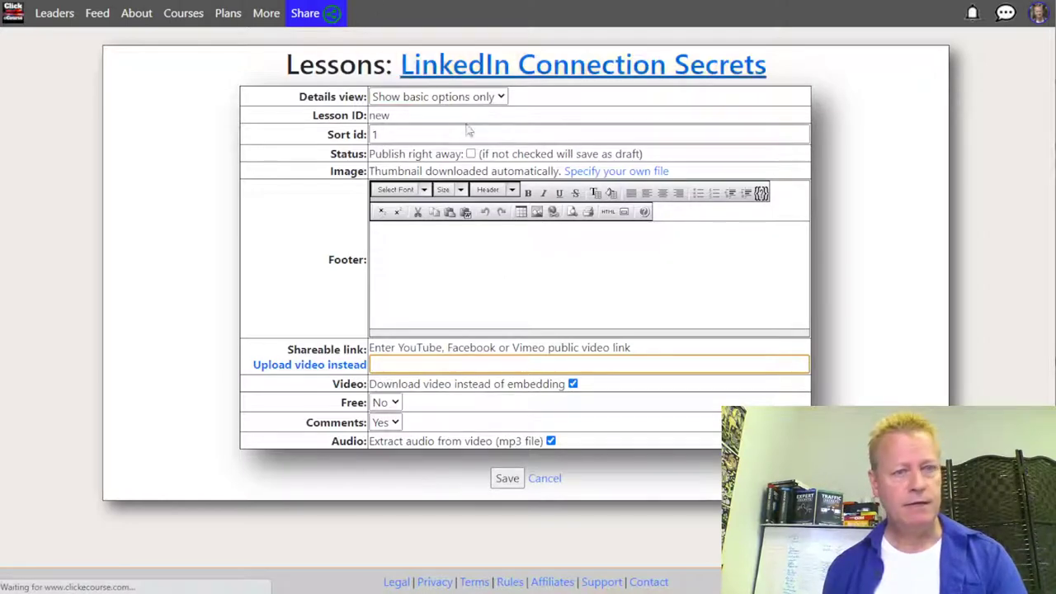
pyautogui.click(379, 593)
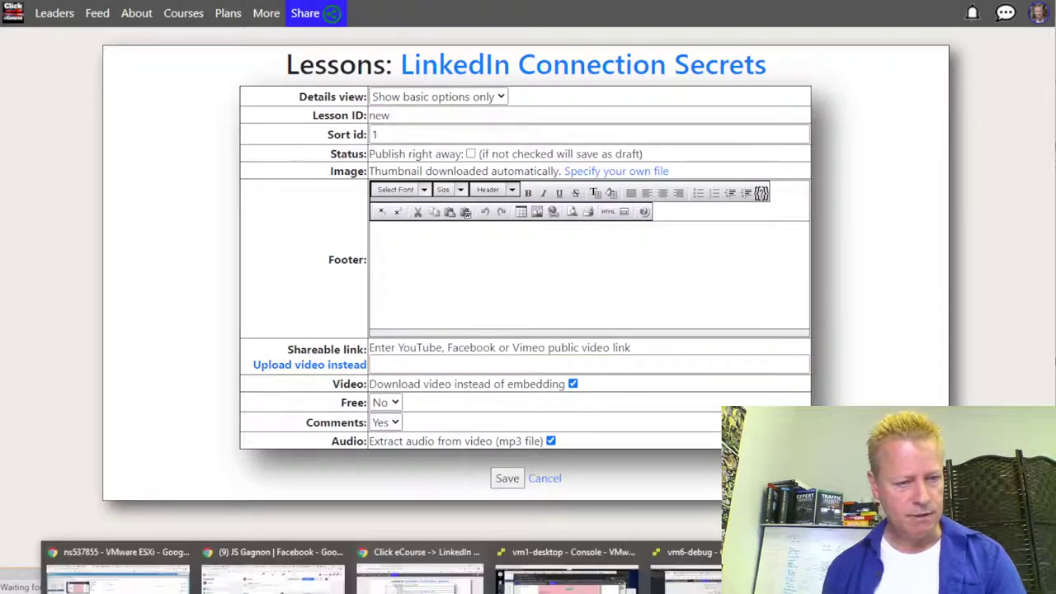
# - Copy the shareable link of the 'final BitCout thoughts' video in YouTube Studio
pyautogui.click(117, 569)
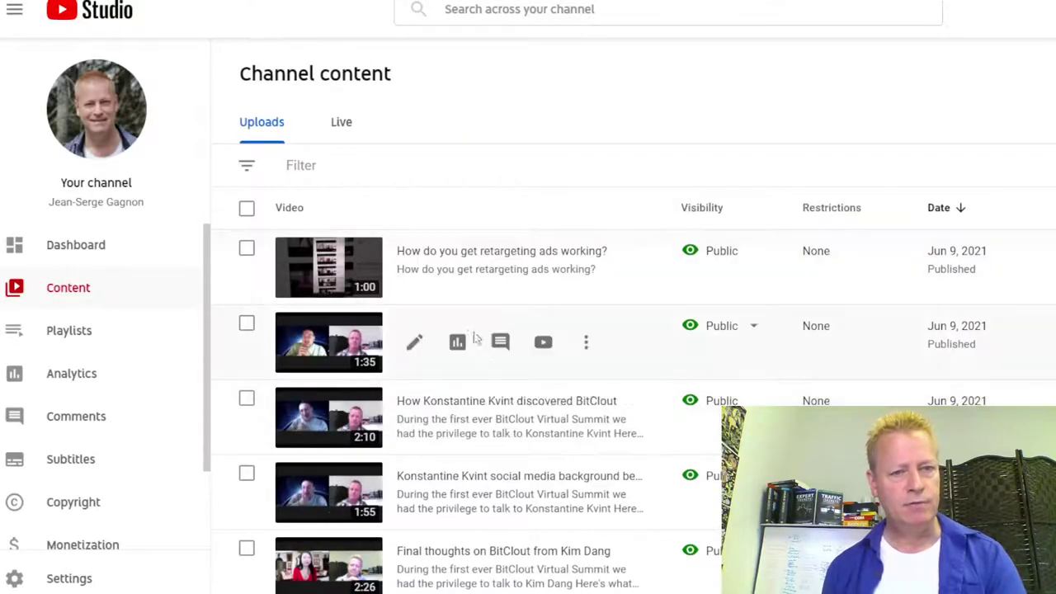
pyautogui.click(586, 342)
pyautogui.click(473, 375)
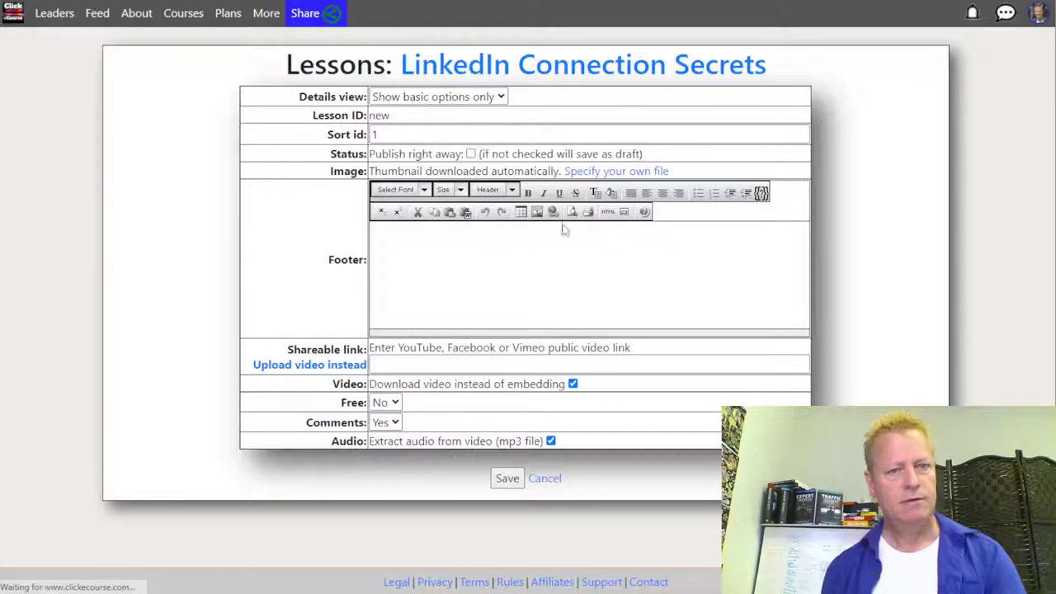
# - Paste the YouTube video link into the shareable link field and save the 1:34 lesson as a draft
pyautogui.click(425, 364)
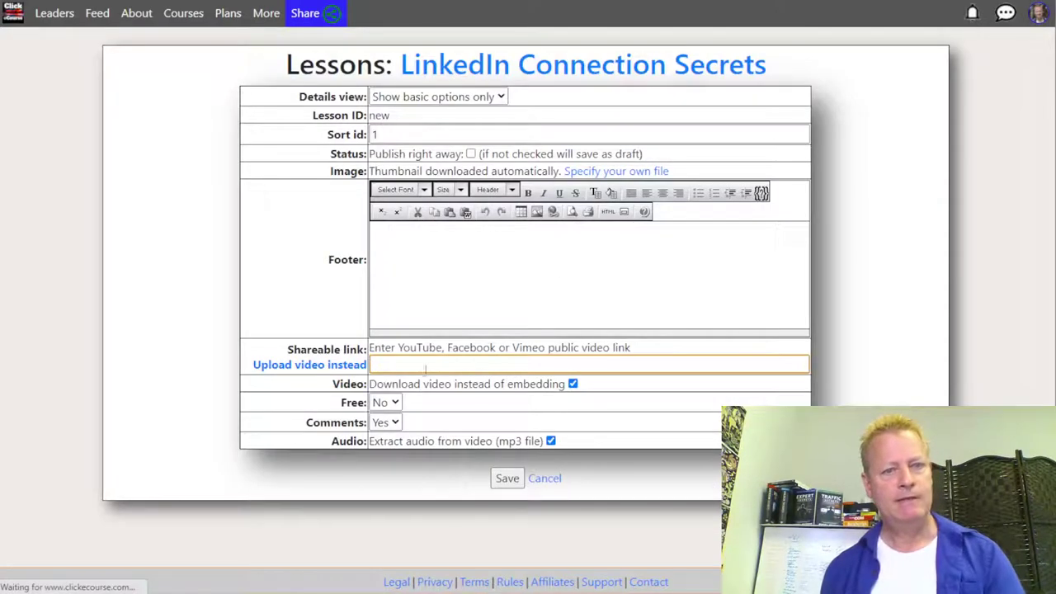
pyautogui.write('https://youtu.be/o3cGL_s78Dk')
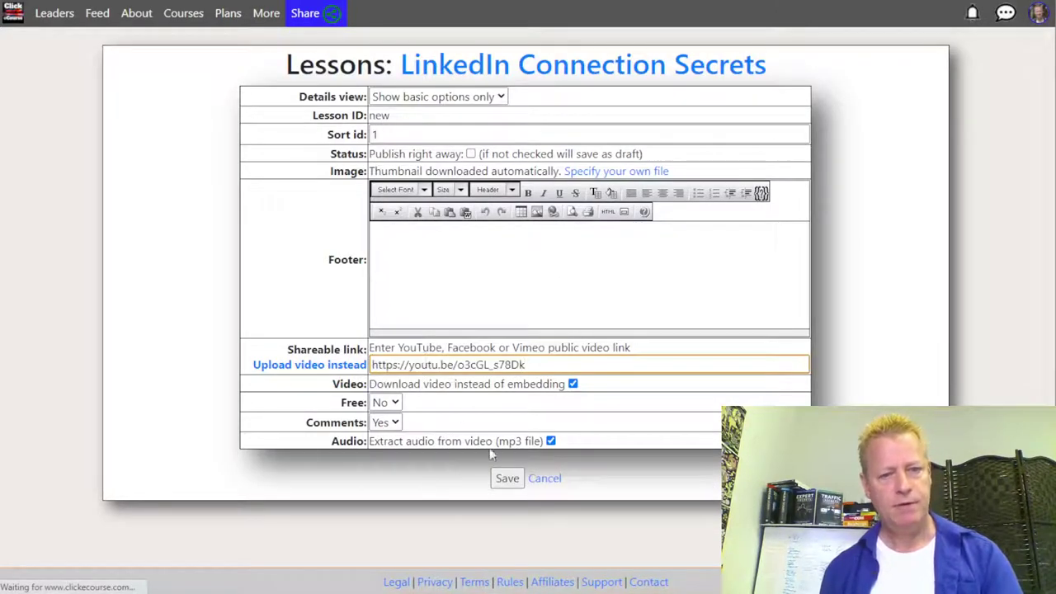
pyautogui.click(506, 478)
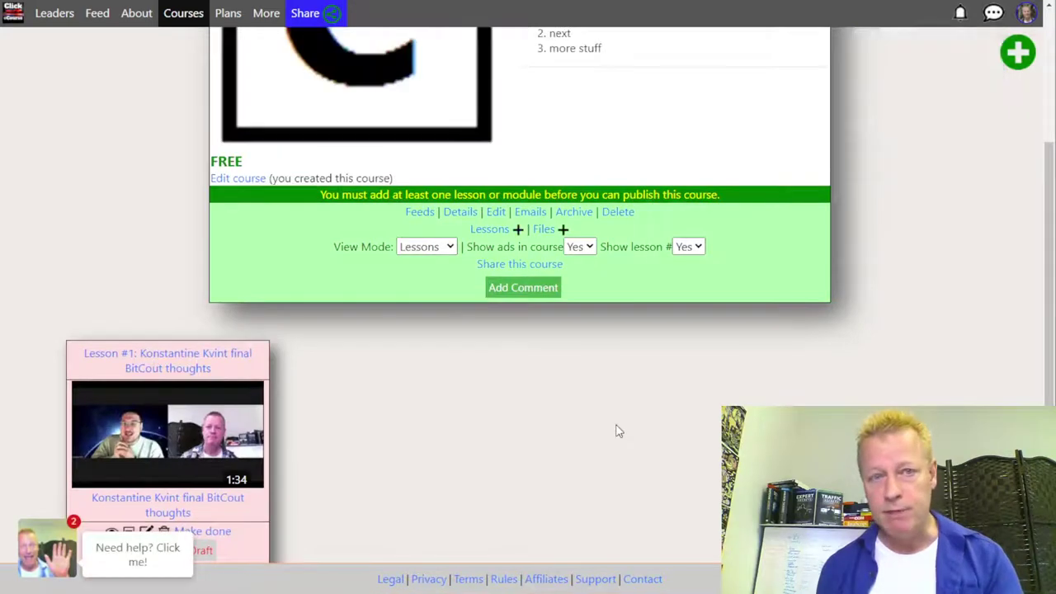
# - Review the Lesson #1 card on the course page, then return to the course editor via Edit course
pyautogui.scroll(-4, 617, 432)
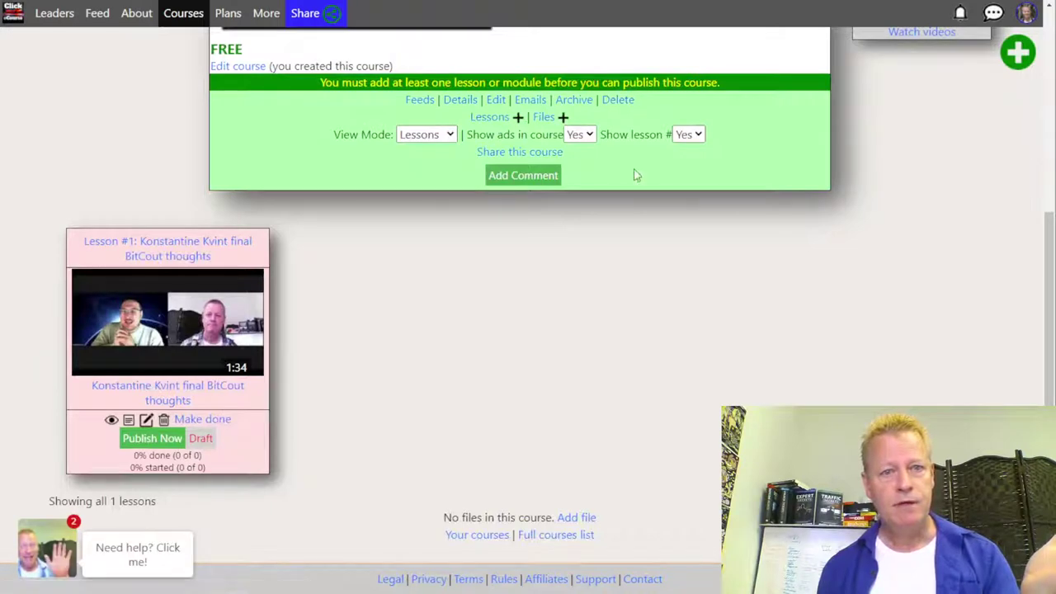
pyautogui.scroll(4, 537, 302)
pyautogui.scroll(-2, 536, 302)
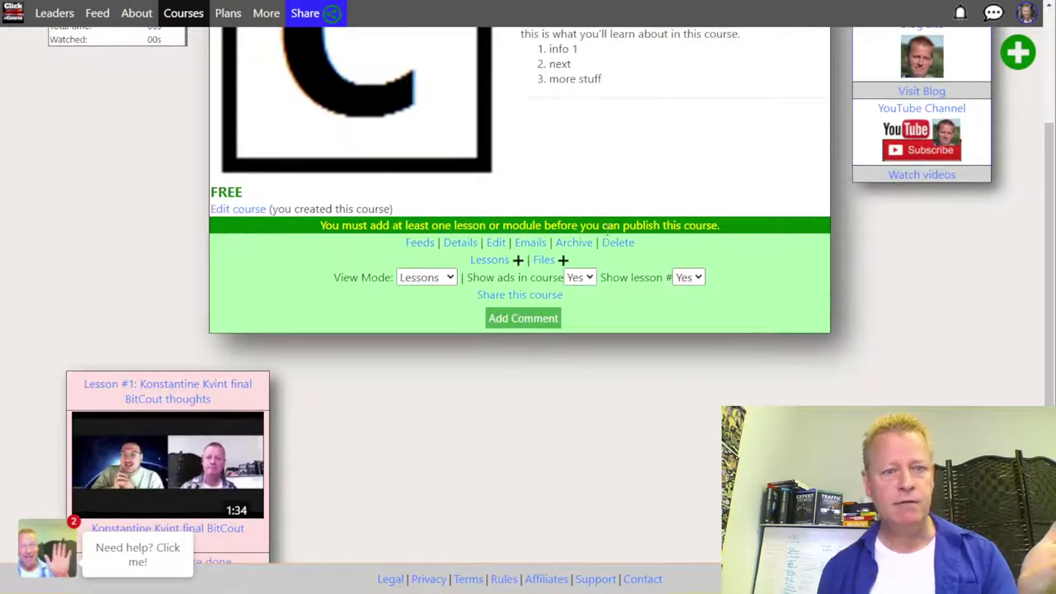
pyautogui.scroll(-2, 504, 506)
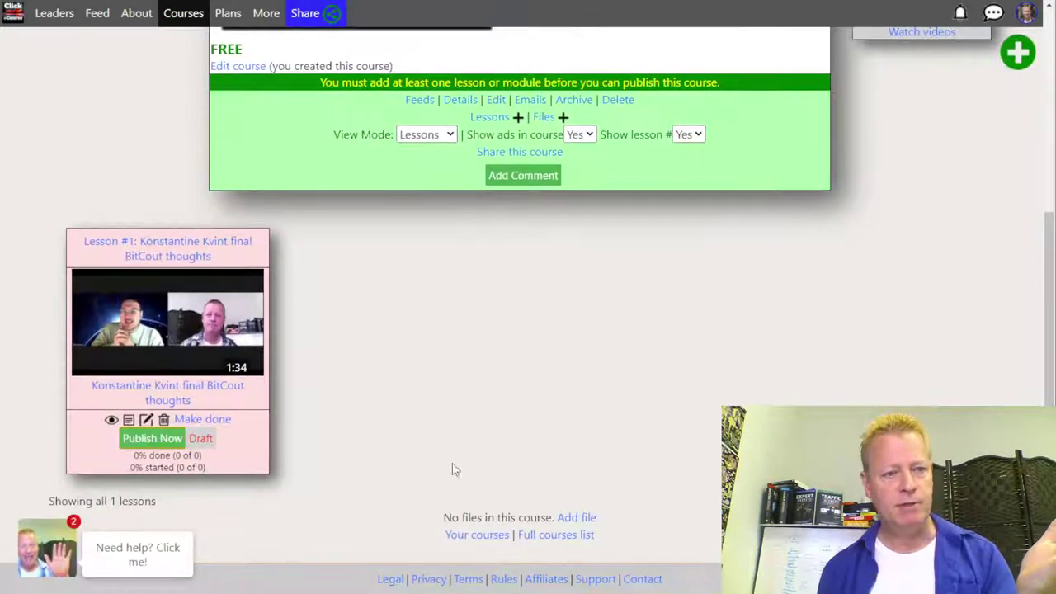
pyautogui.scroll(5, 495, 451)
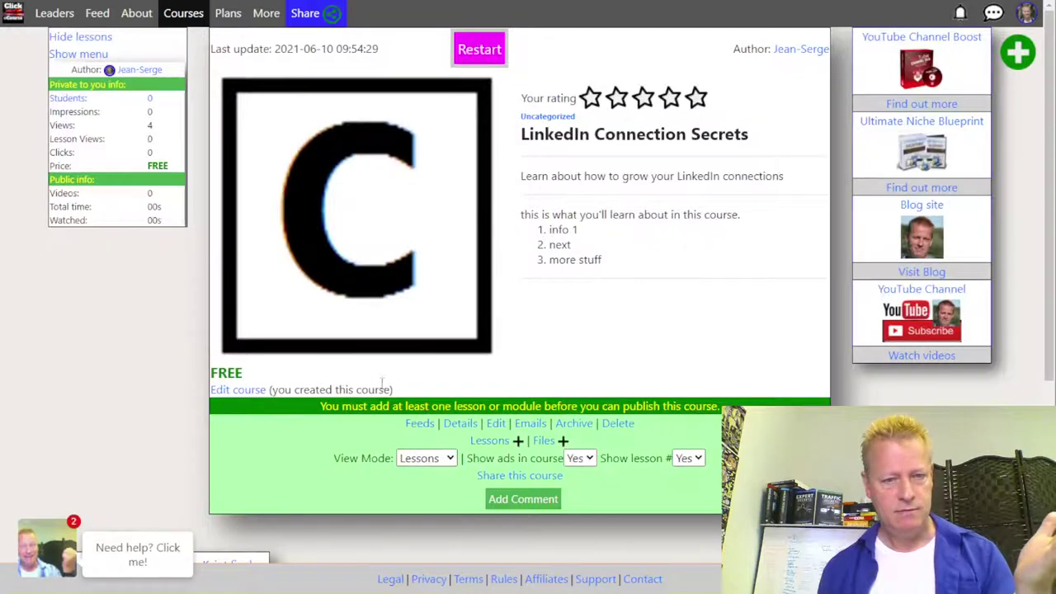
pyautogui.scroll(-5, 404, 492)
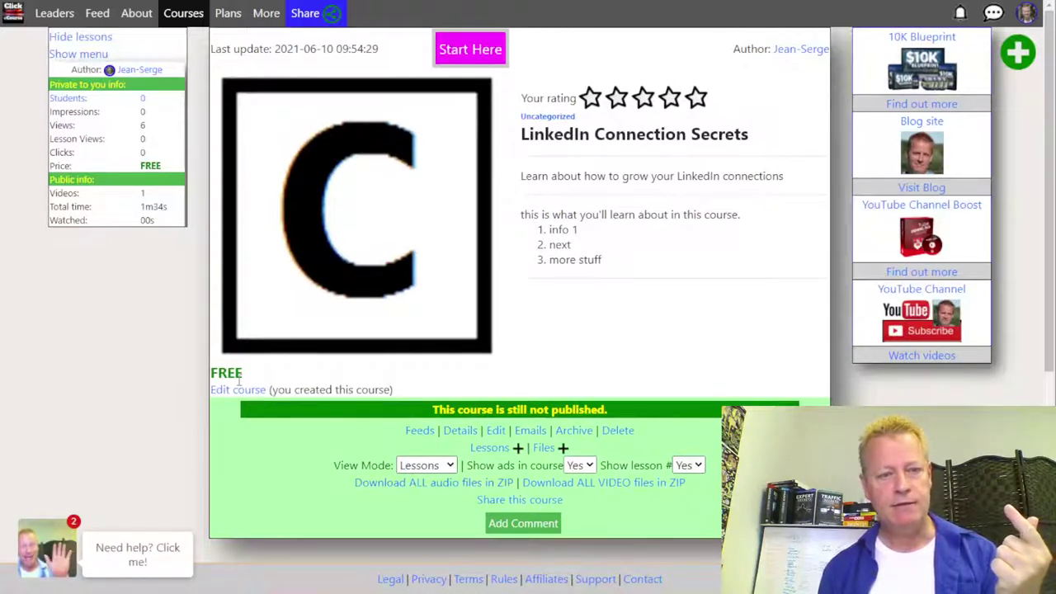
pyautogui.click(238, 392)
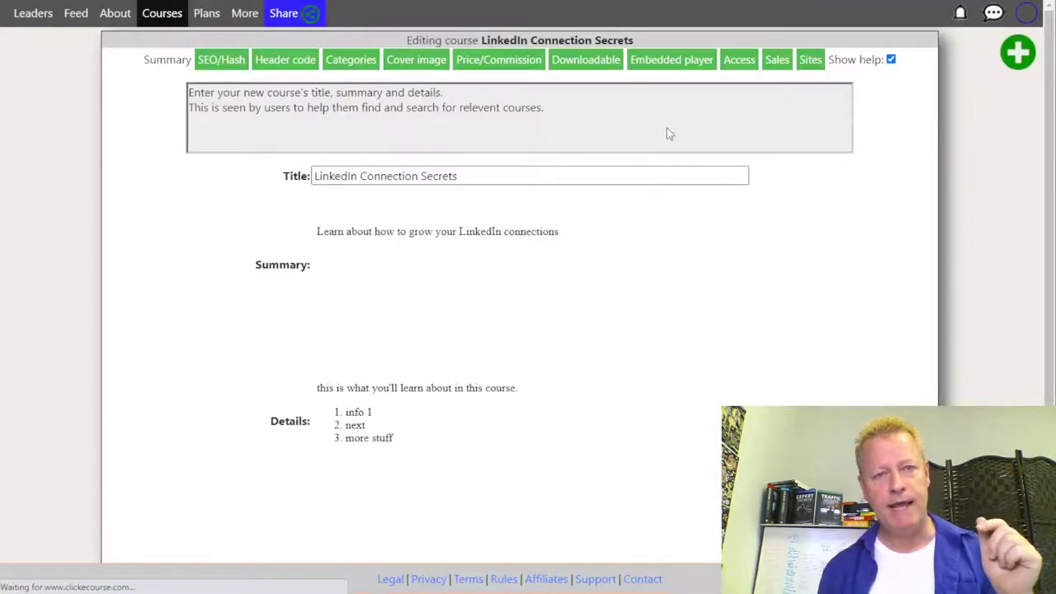
# - Look over the Access level options, leaving access at 'New: Course still not ready'
pyautogui.click(739, 60)
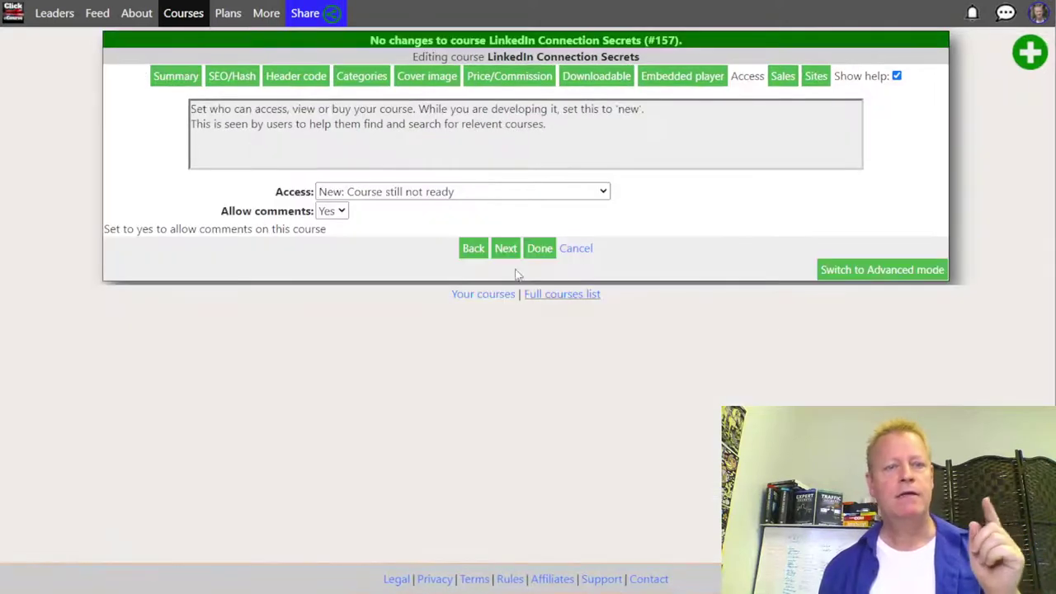
pyautogui.click(407, 193)
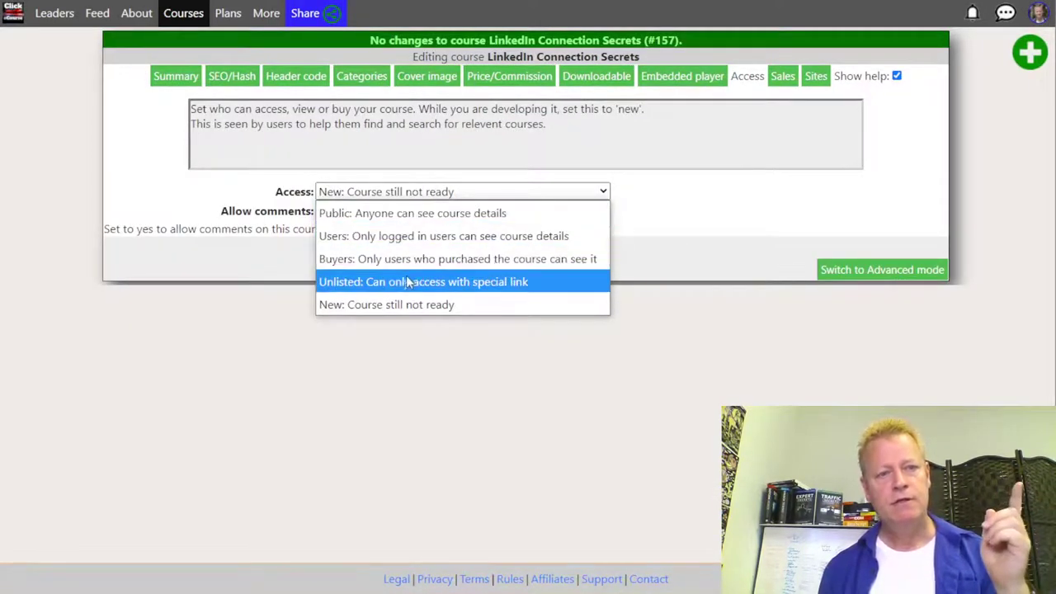
pyautogui.click(651, 271)
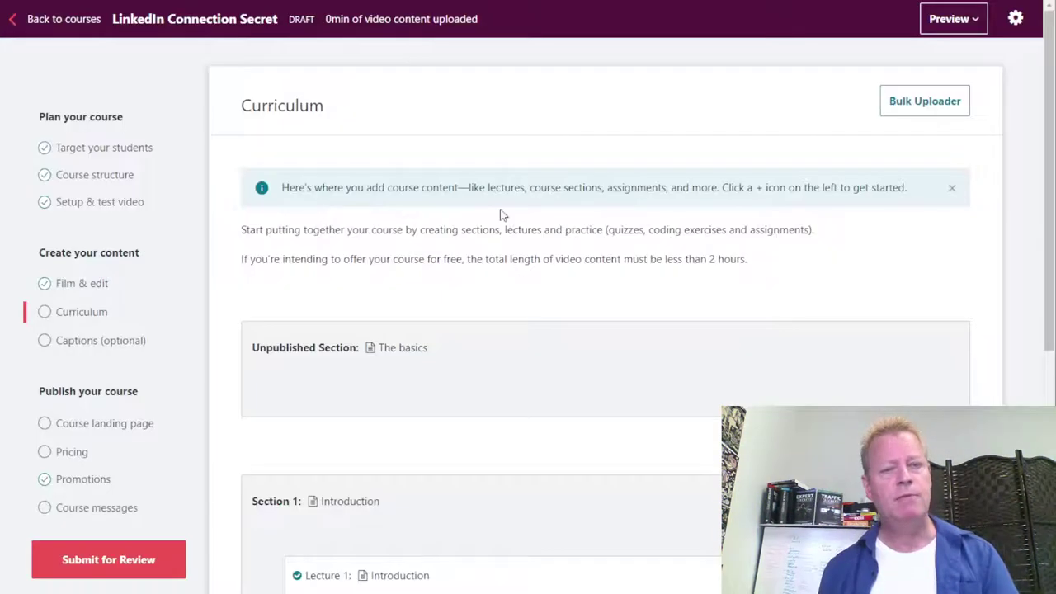
pyautogui.scroll(-3, 509, 354)
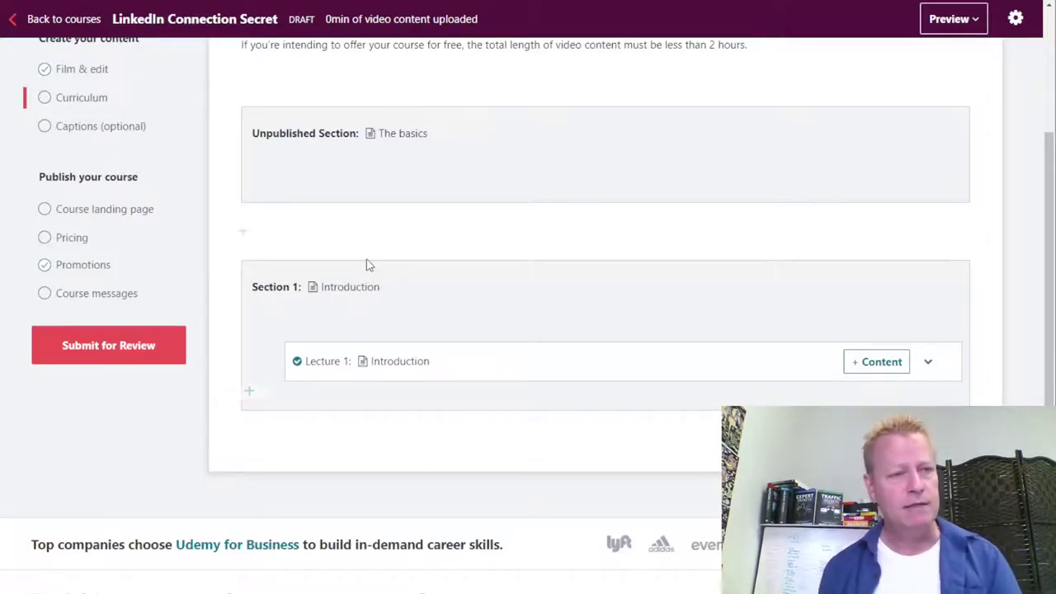
# - Check Udemy's captions settings, then scroll through the course landing page form
pyautogui.scroll(3, 365, 264)
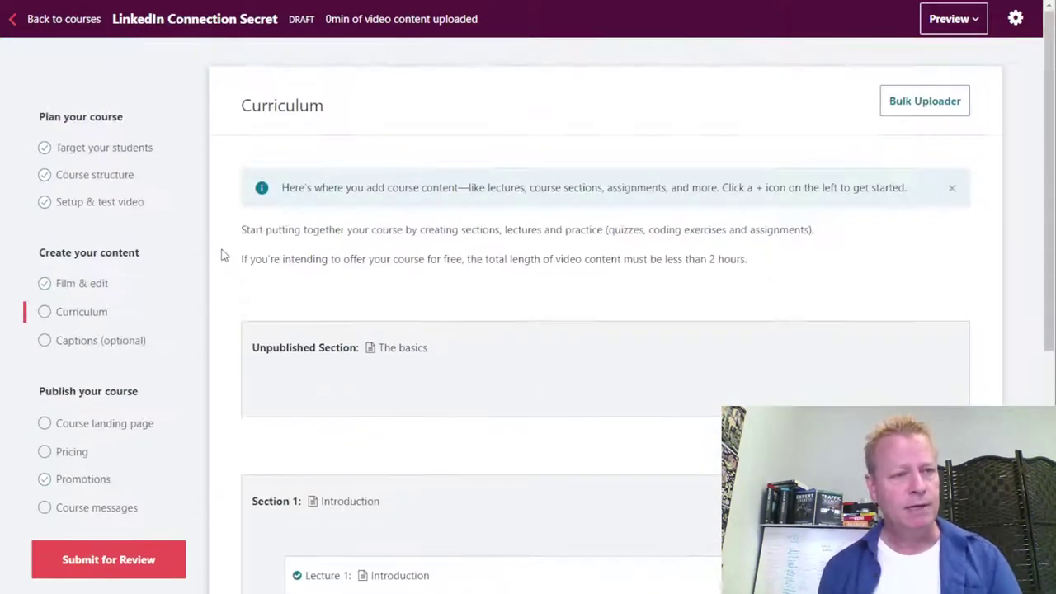
pyautogui.click(79, 340)
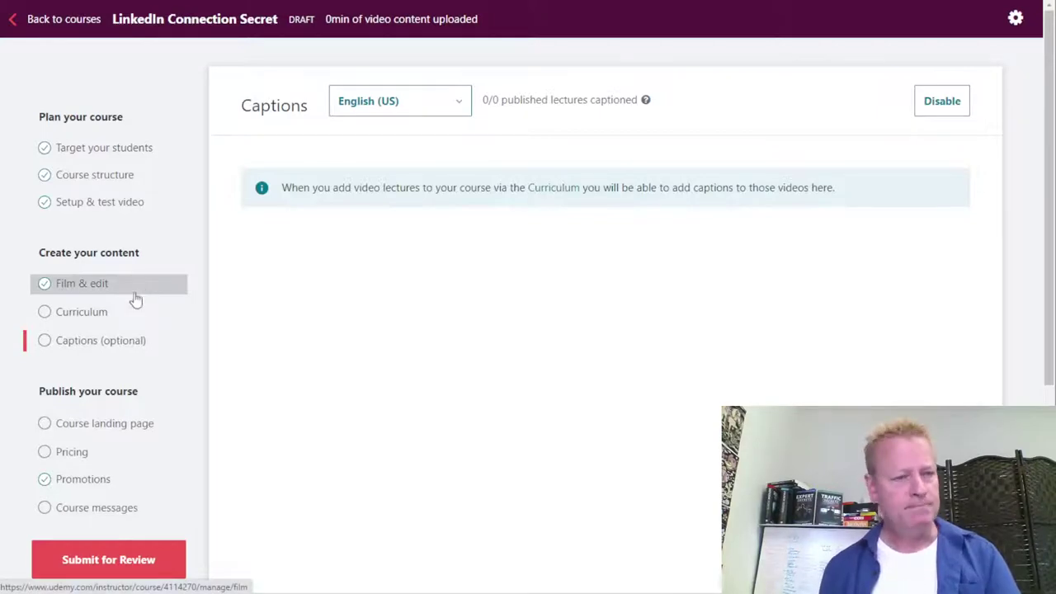
pyautogui.click(111, 428)
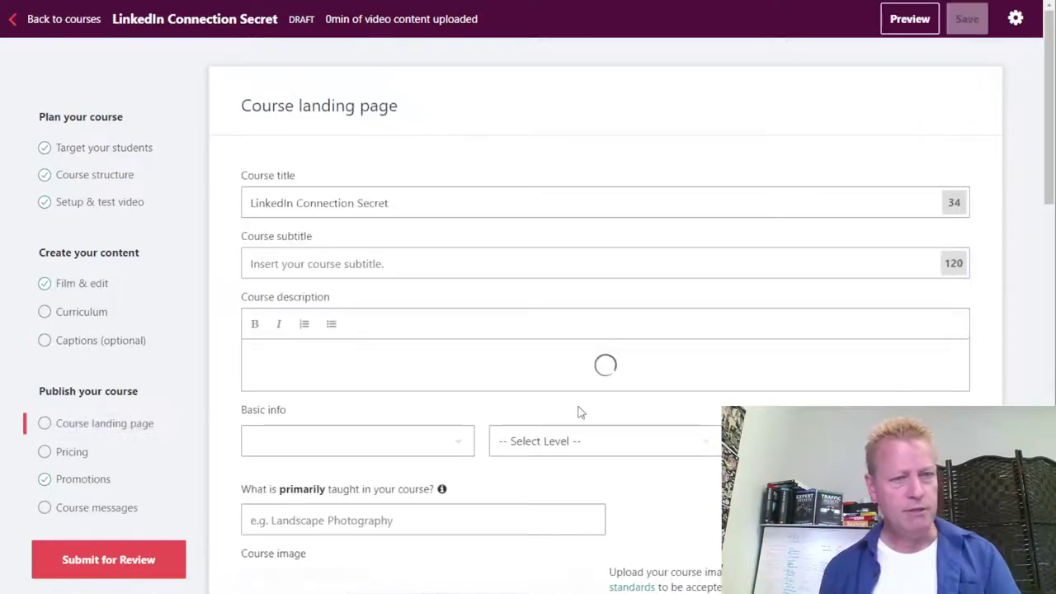
pyautogui.scroll(-5, 602, 408)
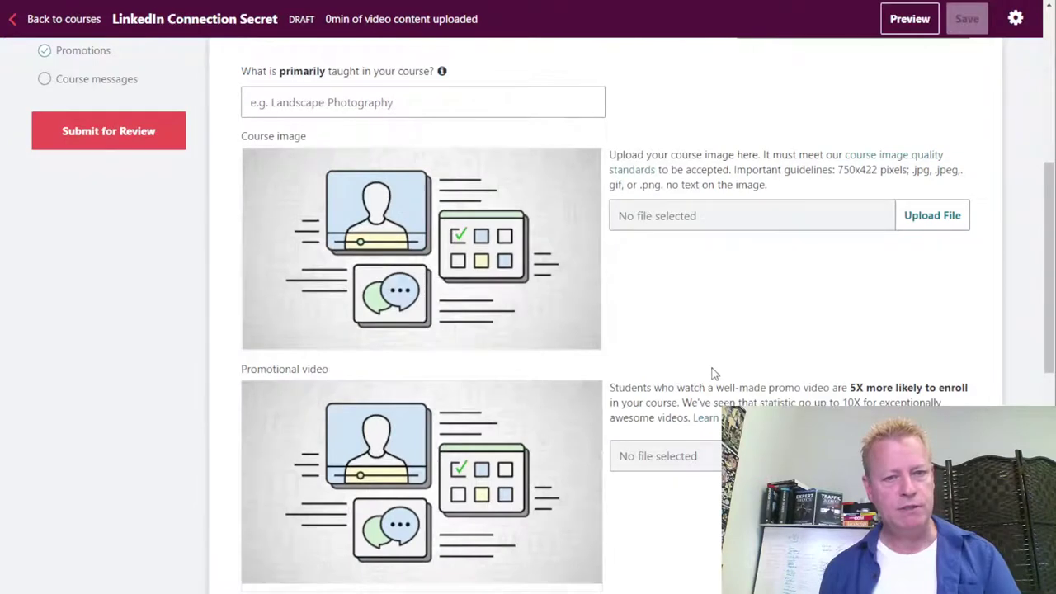
pyautogui.scroll(-4, 713, 373)
pyautogui.scroll(6, 555, 394)
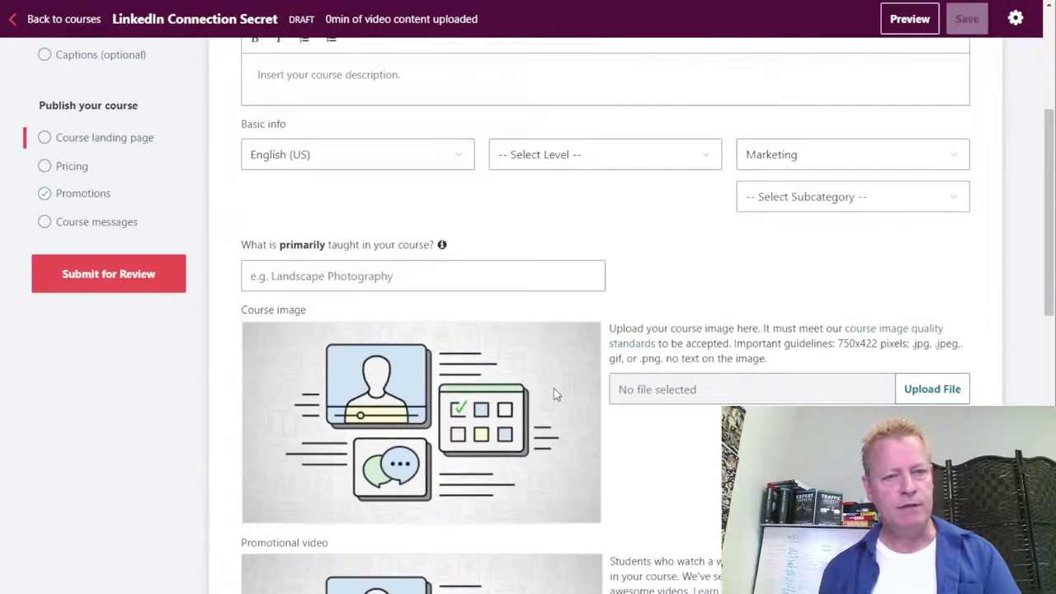
pyautogui.scroll(4, 681, 257)
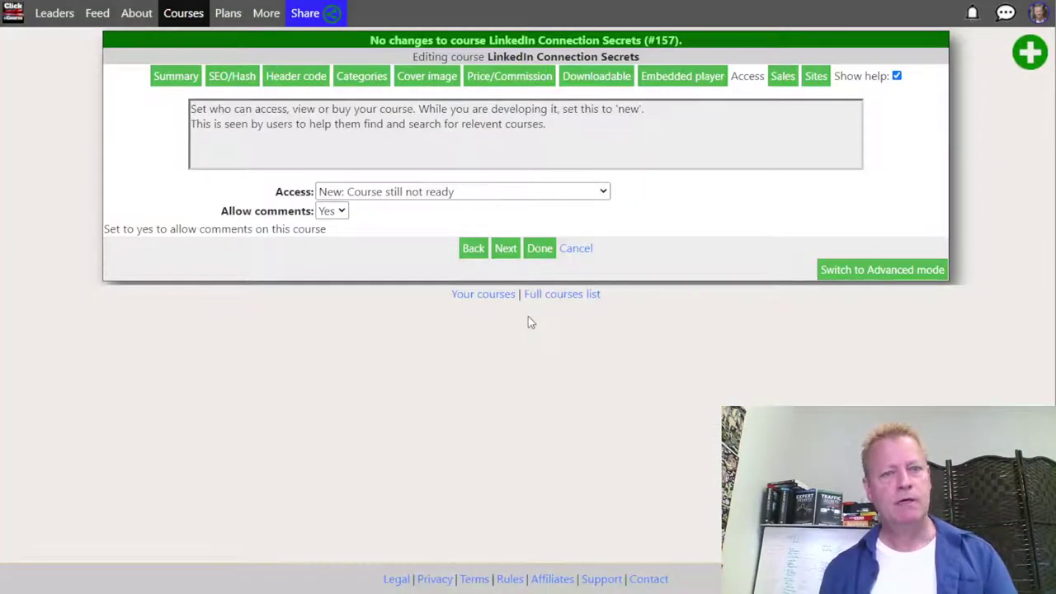
# - Set course access to 'Unlisted: Can only access with special link' and click Done
pyautogui.click(450, 195)
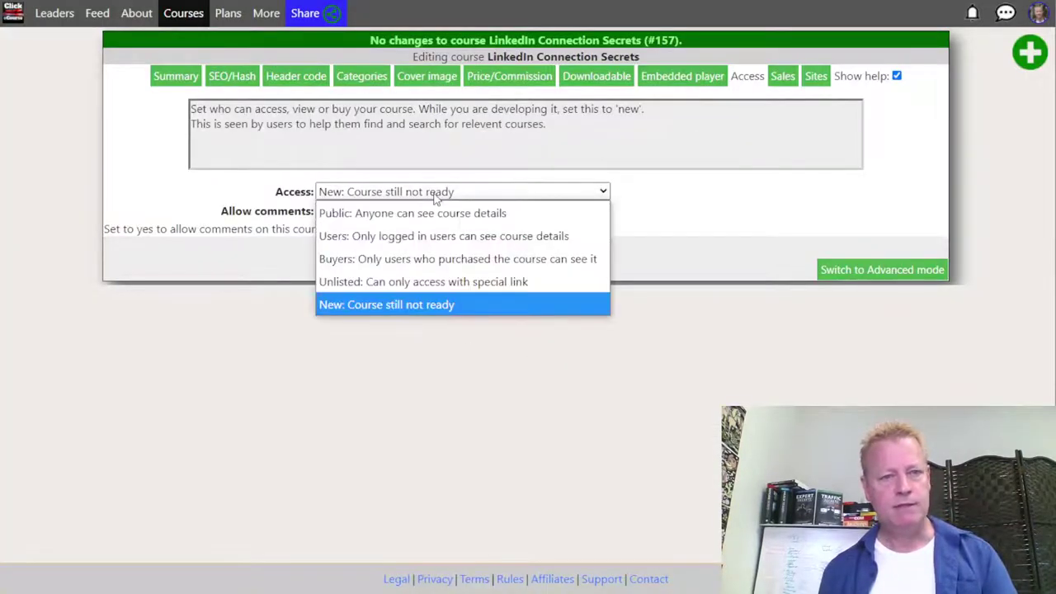
pyautogui.click(384, 280)
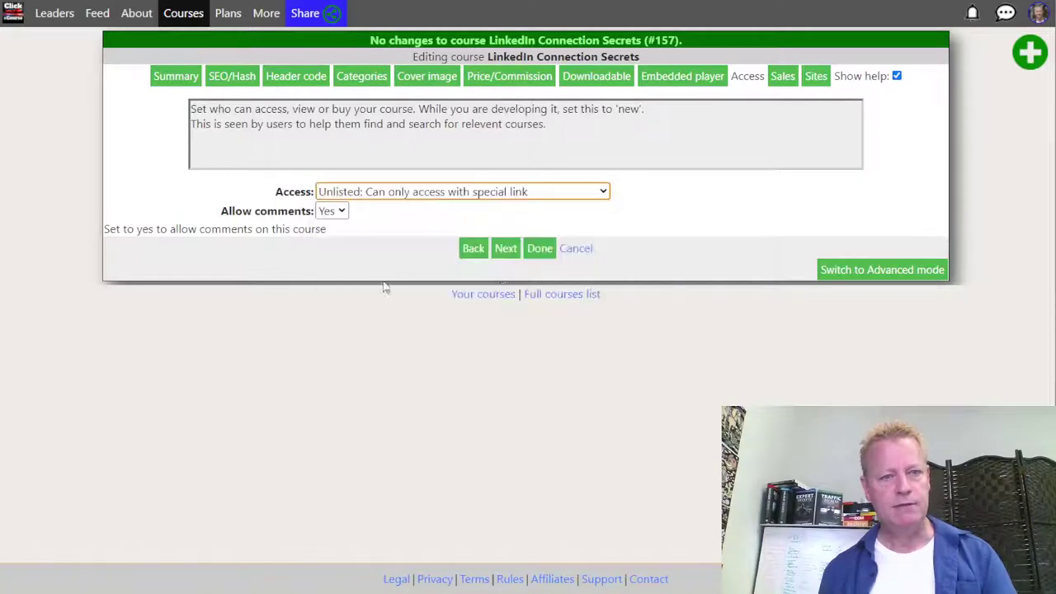
pyautogui.click(536, 252)
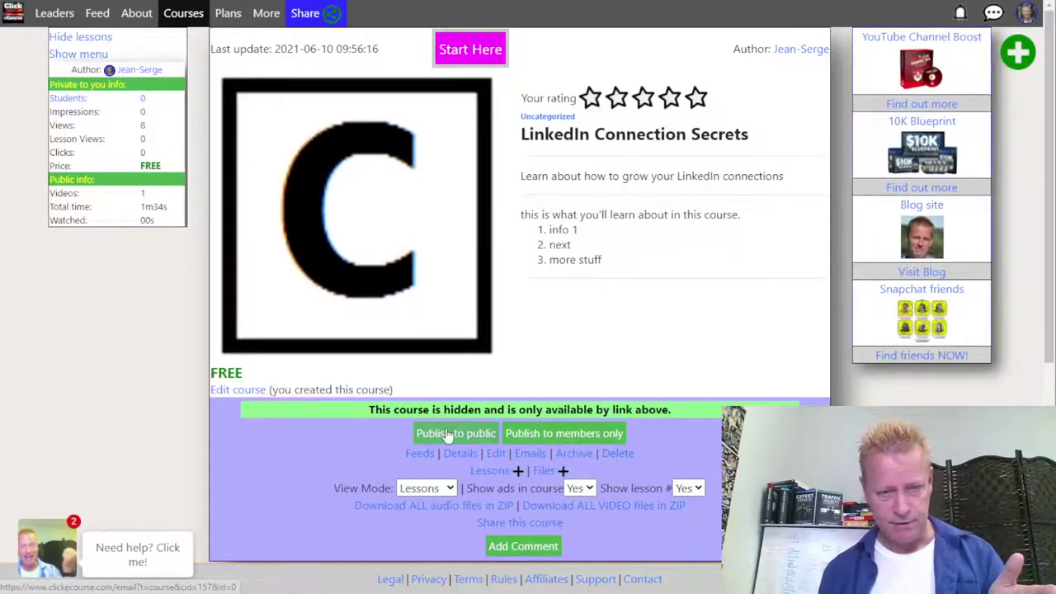
# - Open the course's shareable link in an incognito window to view it logged out
pyautogui.click(520, 523)
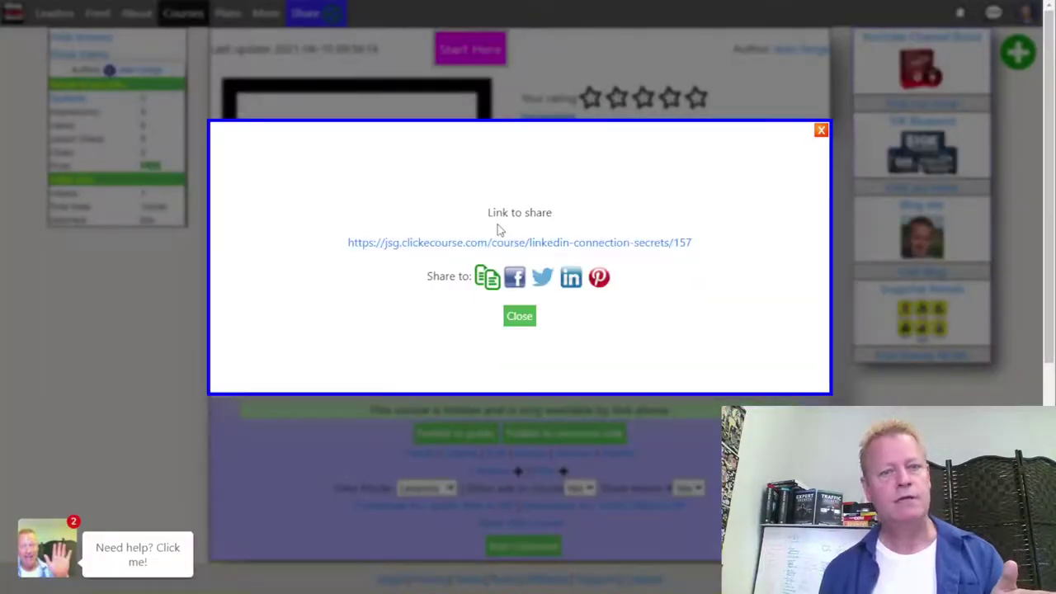
pyautogui.rightClick(491, 251)
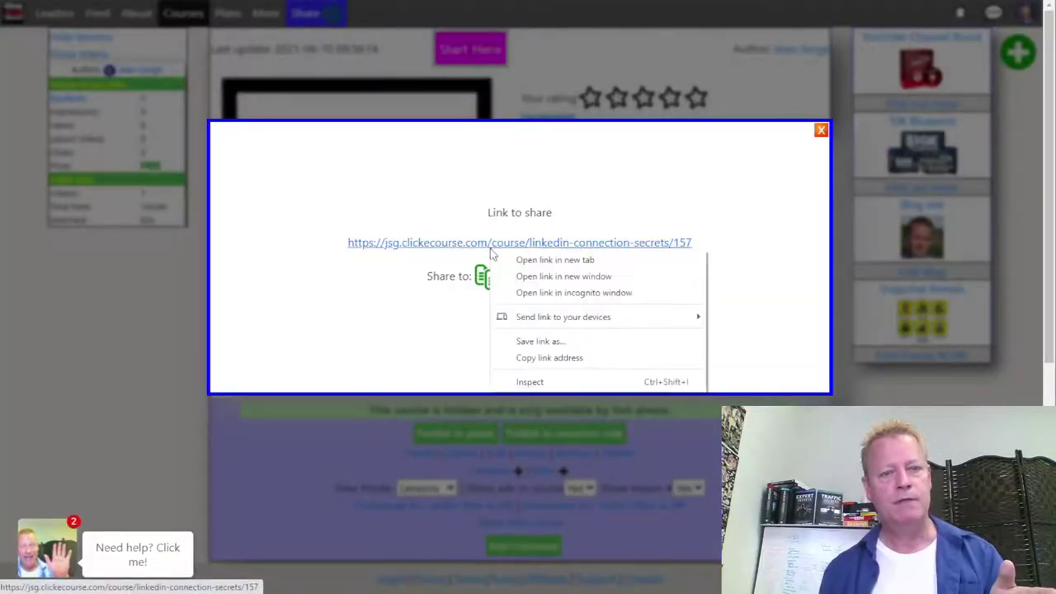
pyautogui.click(547, 292)
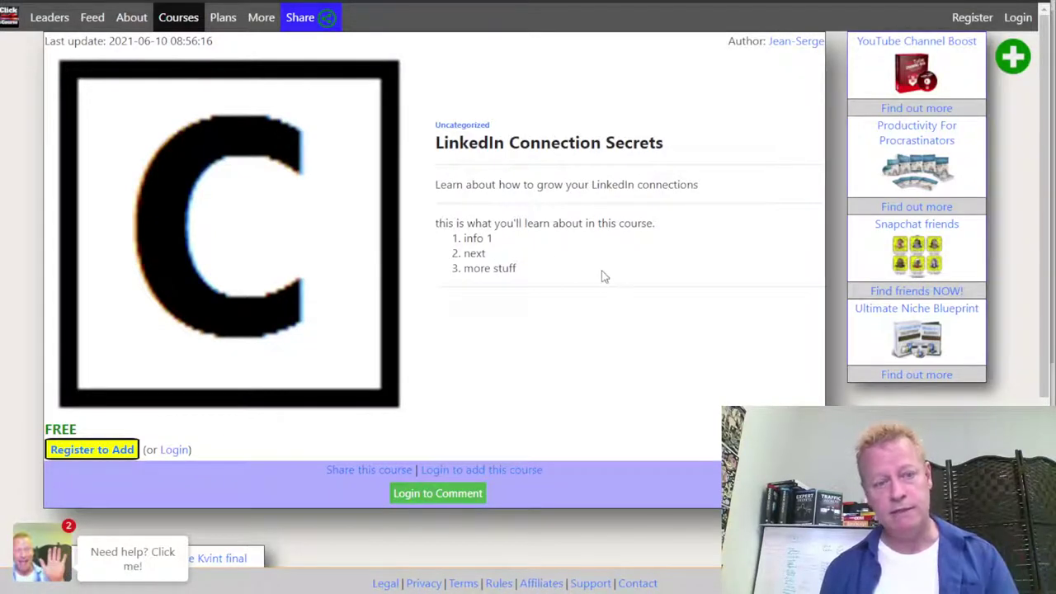
# - Review the Link to share dialog and close it
pyautogui.scroll(-3, 597, 272)
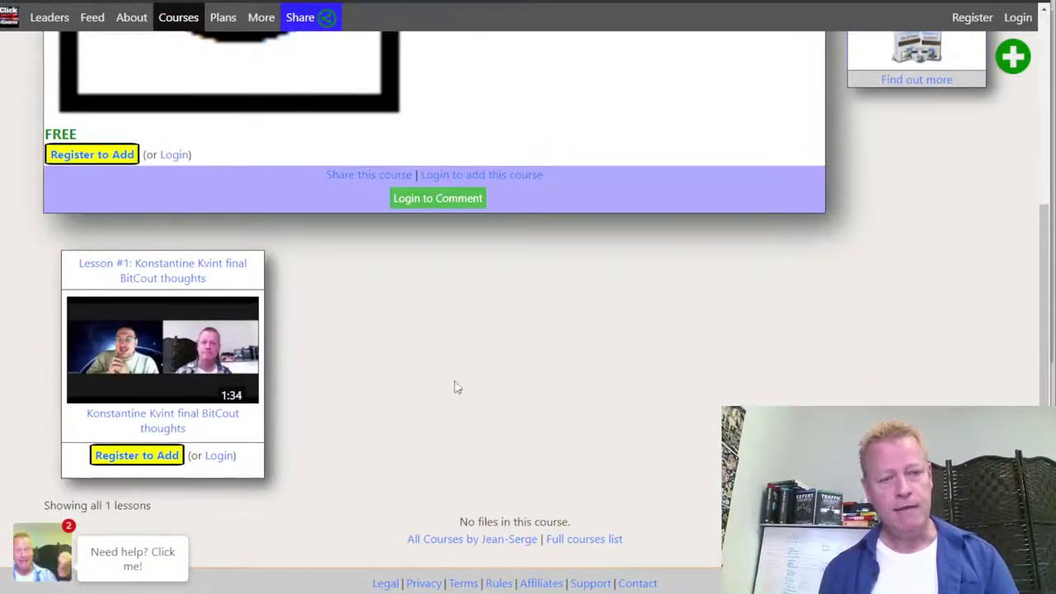
pyautogui.scroll(3, 564, 427)
pyautogui.scroll(-3, 566, 429)
pyautogui.scroll(3, 414, 334)
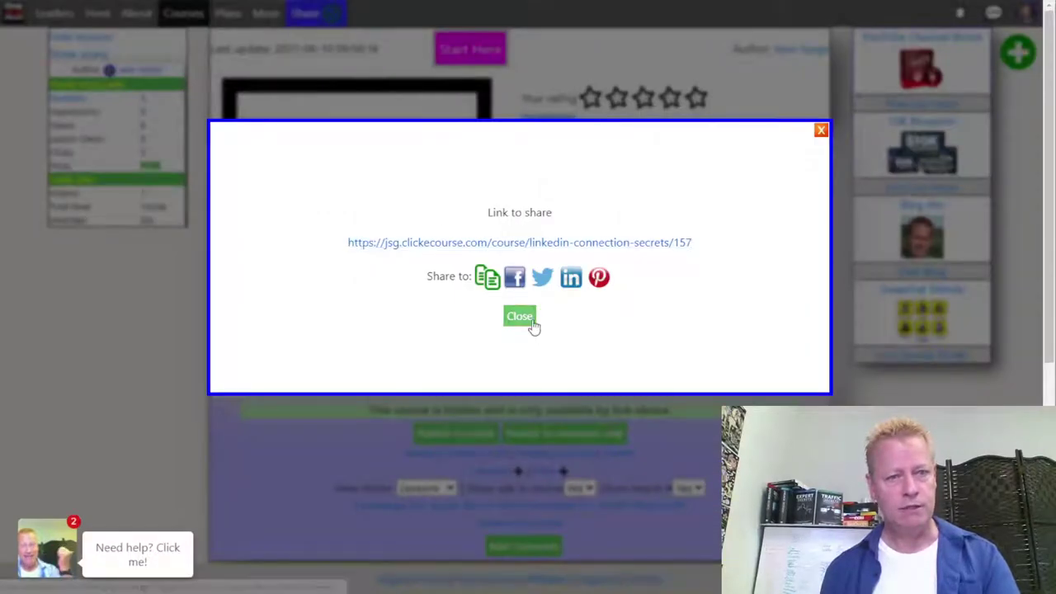
pyautogui.click(532, 325)
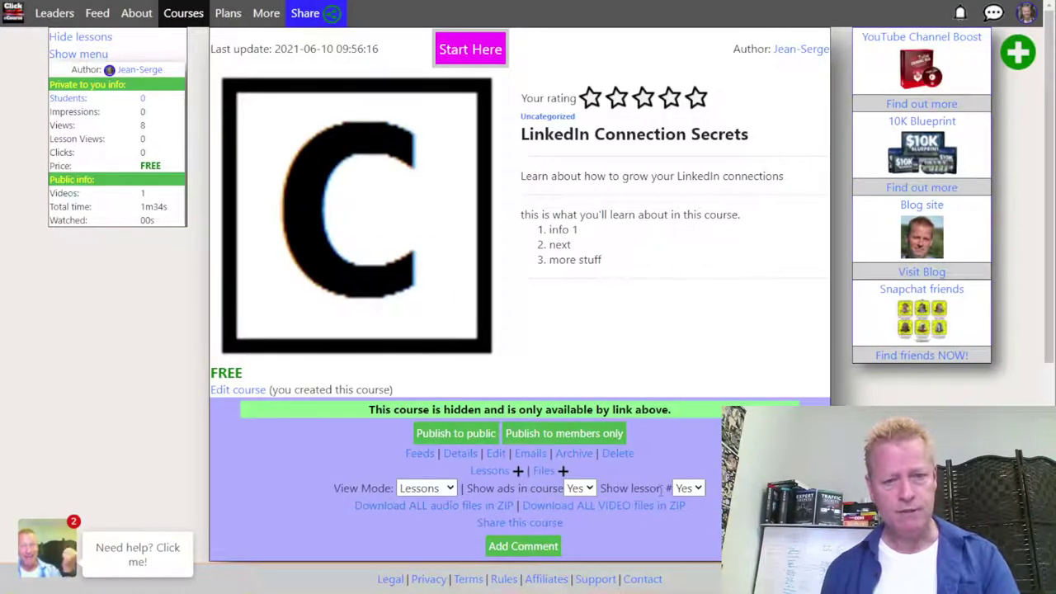
# - Set 'Show lesson #' to No so lesson numbers are hidden
pyautogui.click(694, 488)
pyautogui.click(683, 509)
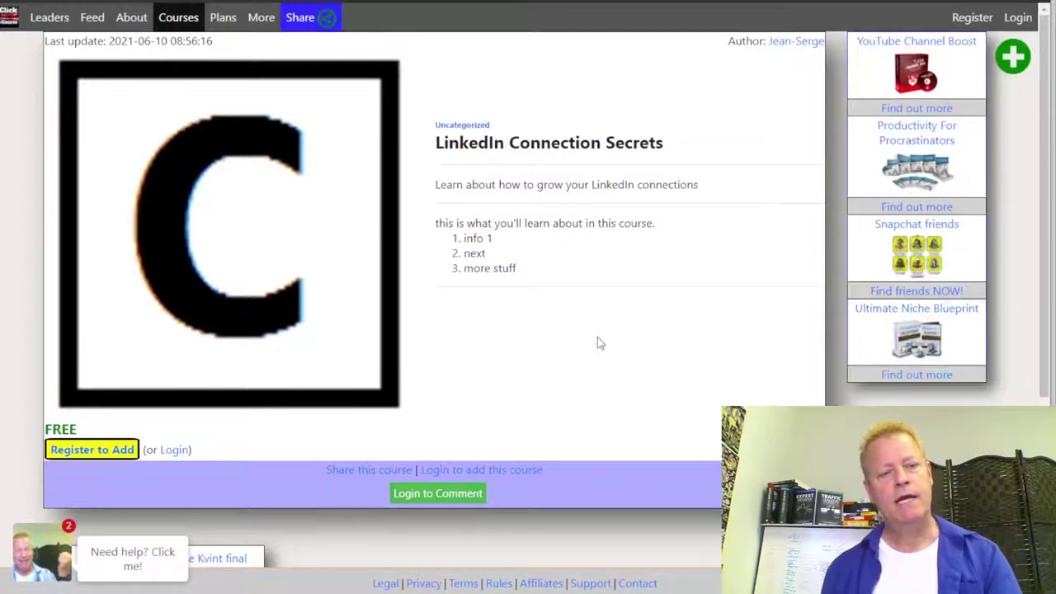
pyautogui.scroll(-4, 599, 343)
# - Open the lesson page and compare the logged-out and logged-in course windows
pyautogui.click(217, 199)
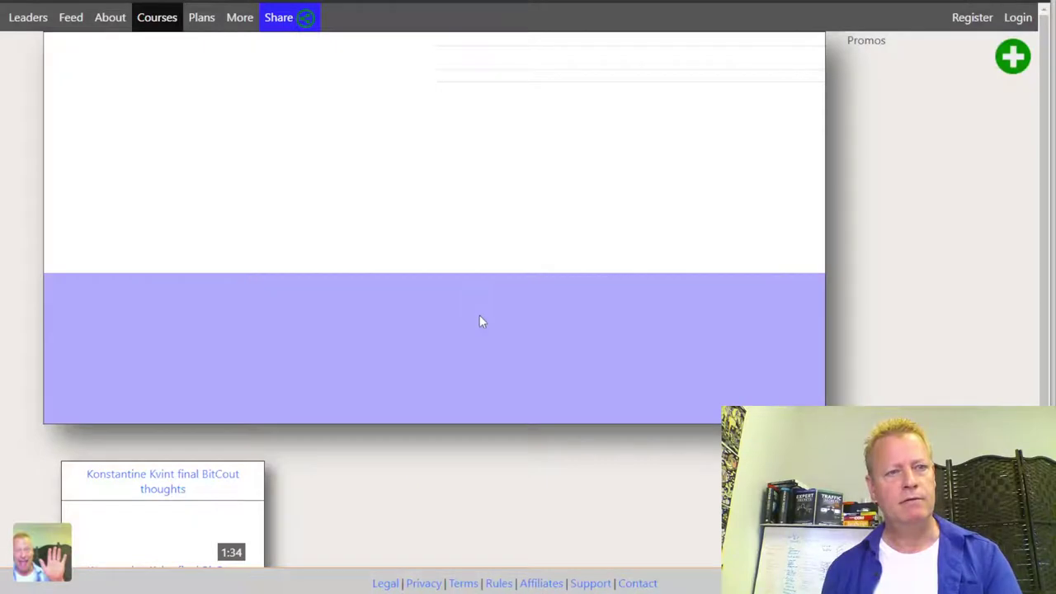
pyautogui.hotkey('alt', 'Tab')
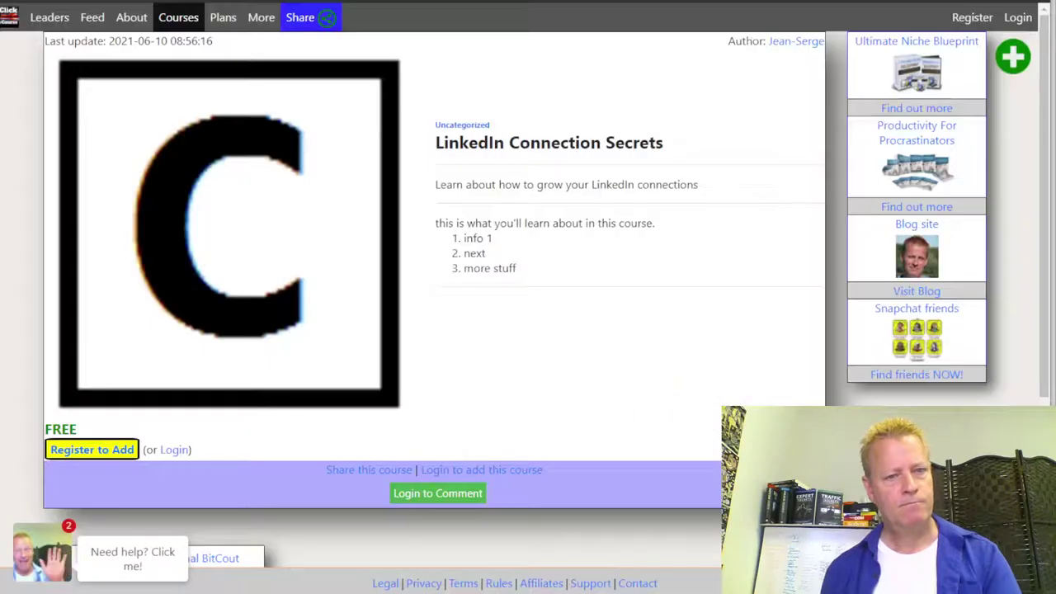
pyautogui.hotkey('alt', 'Tab')
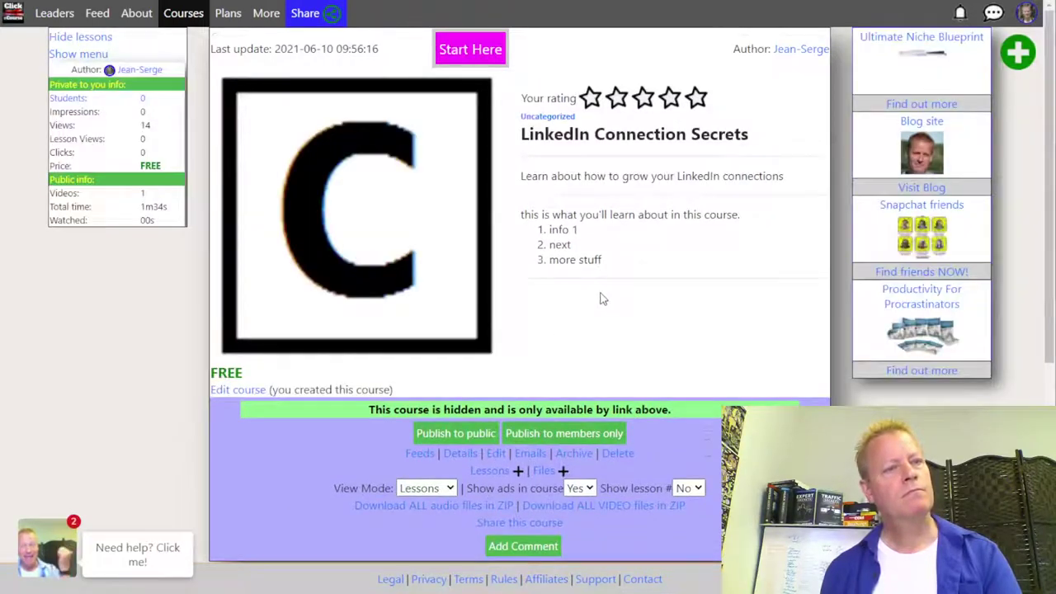
pyautogui.hotkey('alt', 'Tab')
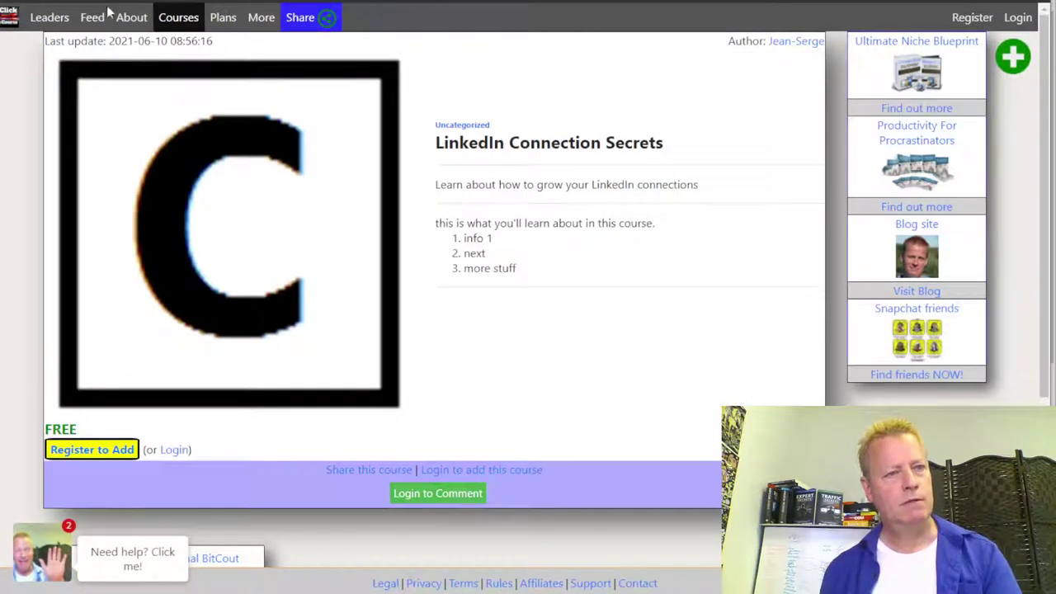
pyautogui.hotkey('alt', 'Tab')
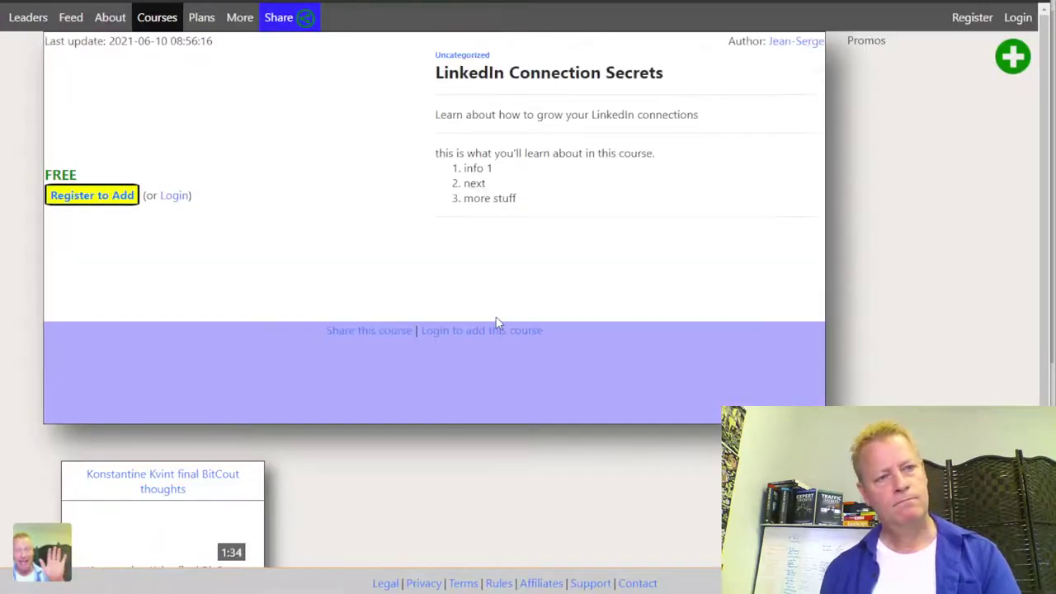
pyautogui.hotkey('alt', 'Tab')
pyautogui.hotkey('alt', 'Tab')
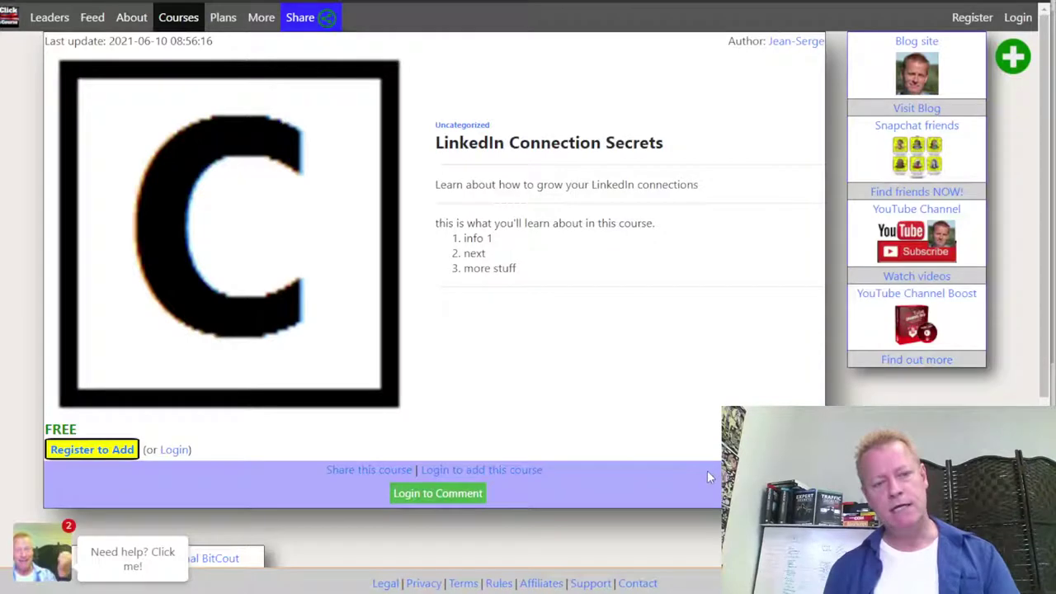
# - Expand Videos in the side menu to show the single lesson, then bring Notepad forward
pyautogui.scroll(-3, 779, 224)
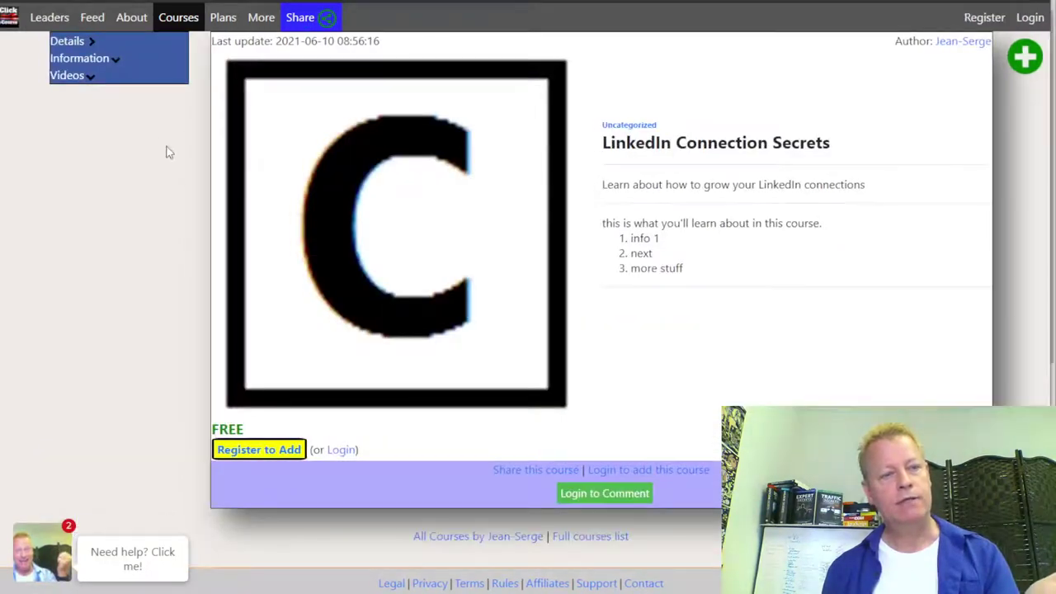
pyautogui.click(71, 77)
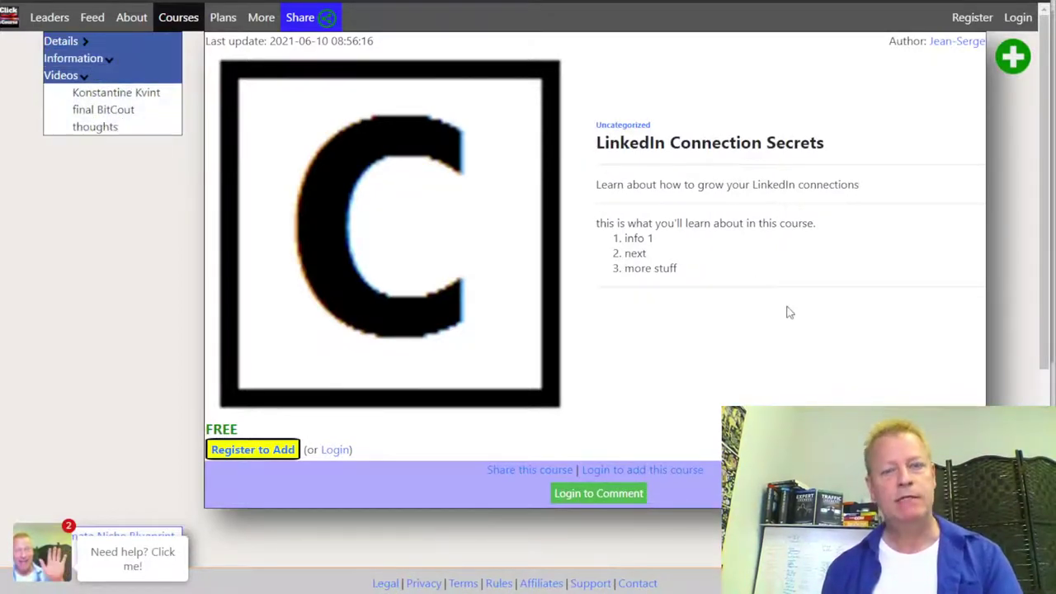
pyautogui.hotkey('alt', 'Tab')
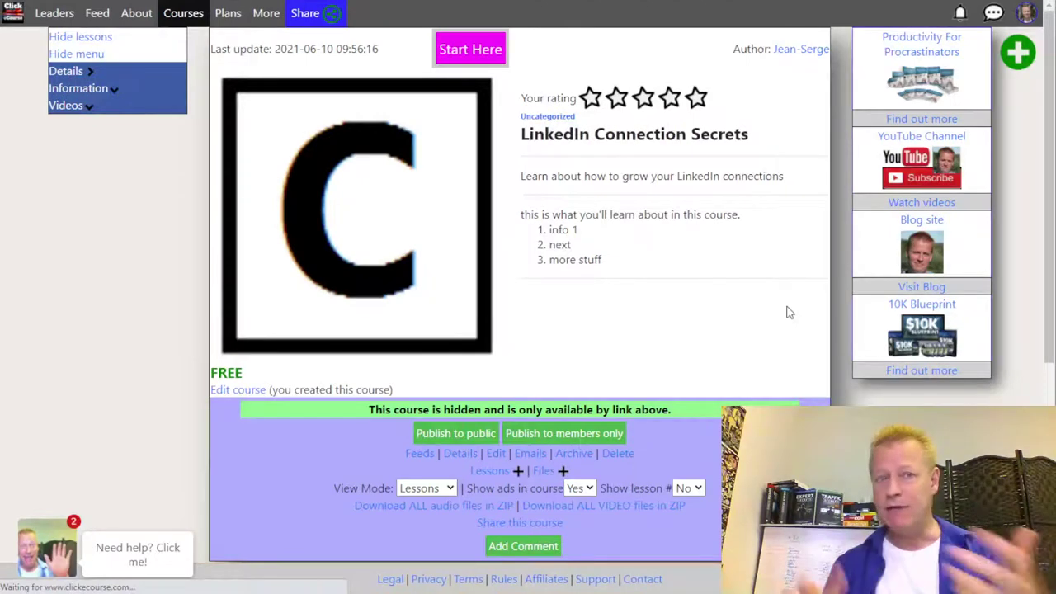
pyautogui.hotkey('alt', 'Tab')
pyautogui.press('Tab')
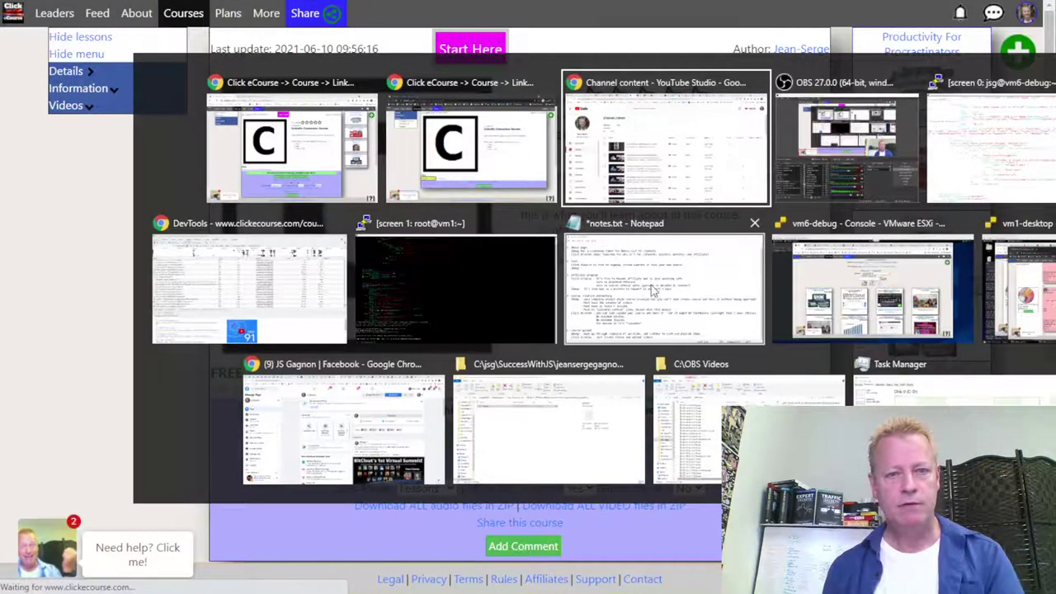
pyautogui.click(652, 284)
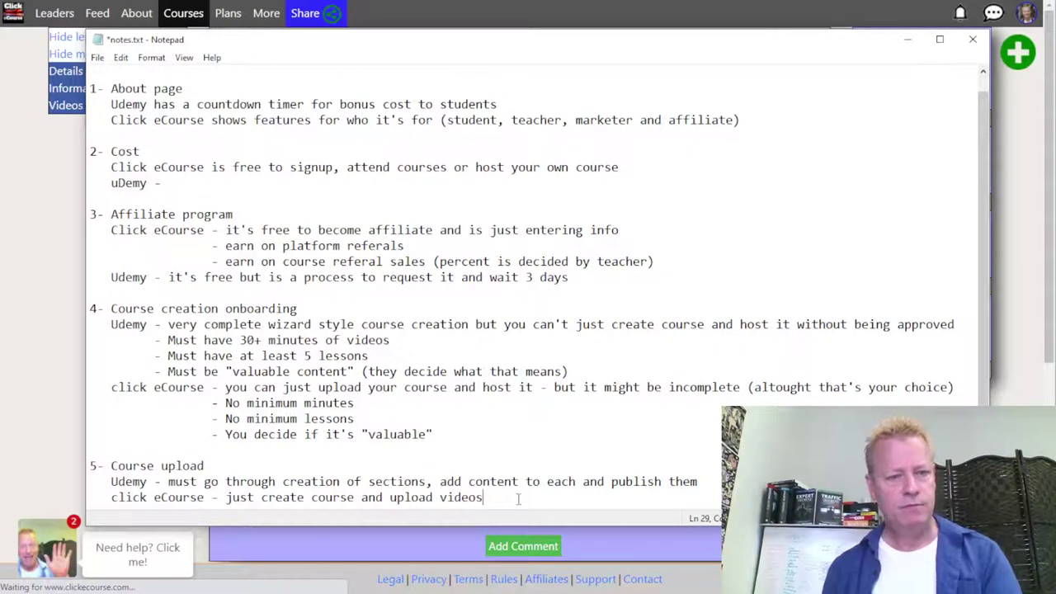
# - Start point 6 in the notes with a 'Landing page' heading
pyautogui.press('Return')
pyautogui.press('Return')
pyautogui.press('Return')
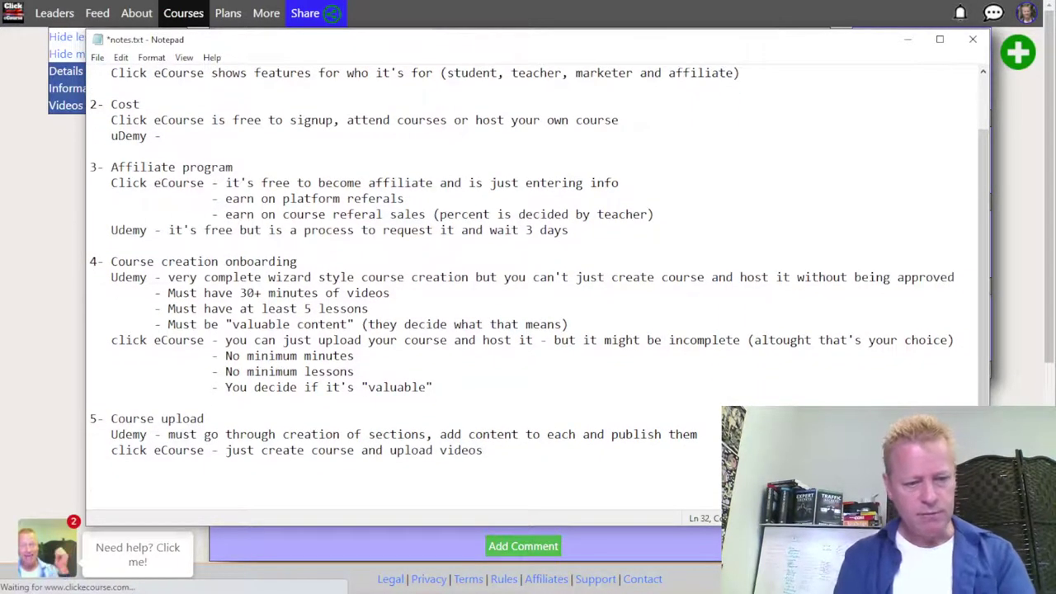
pyautogui.write('5')
pyautogui.press('BackSpace')
pyautogui.write('6')
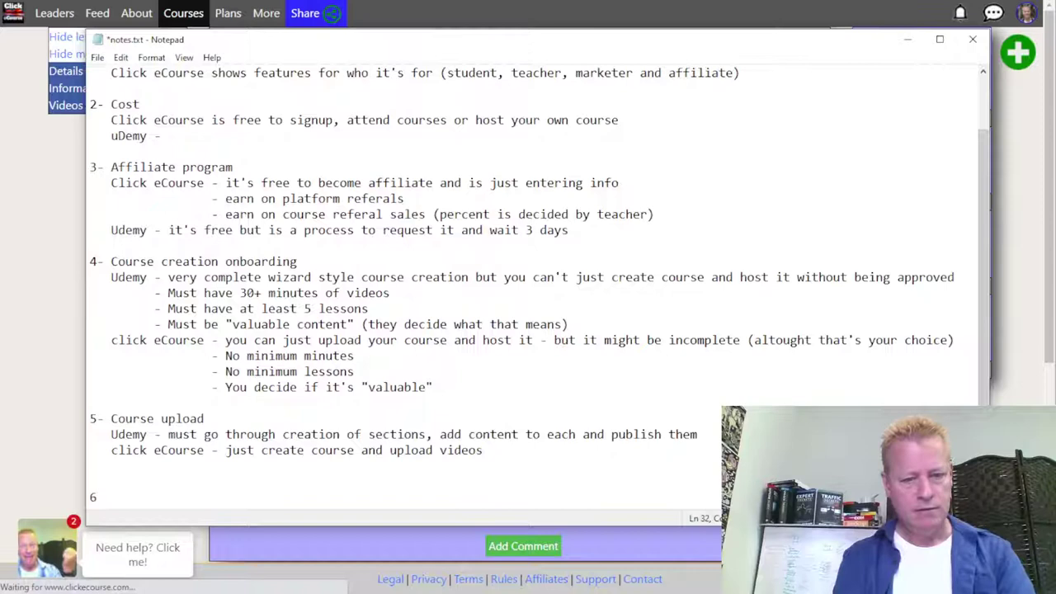
pyautogui.write('0 Lang')
pyautogui.press('BackSpace')
pyautogui.write('ding page')
pyautogui.press('Return')
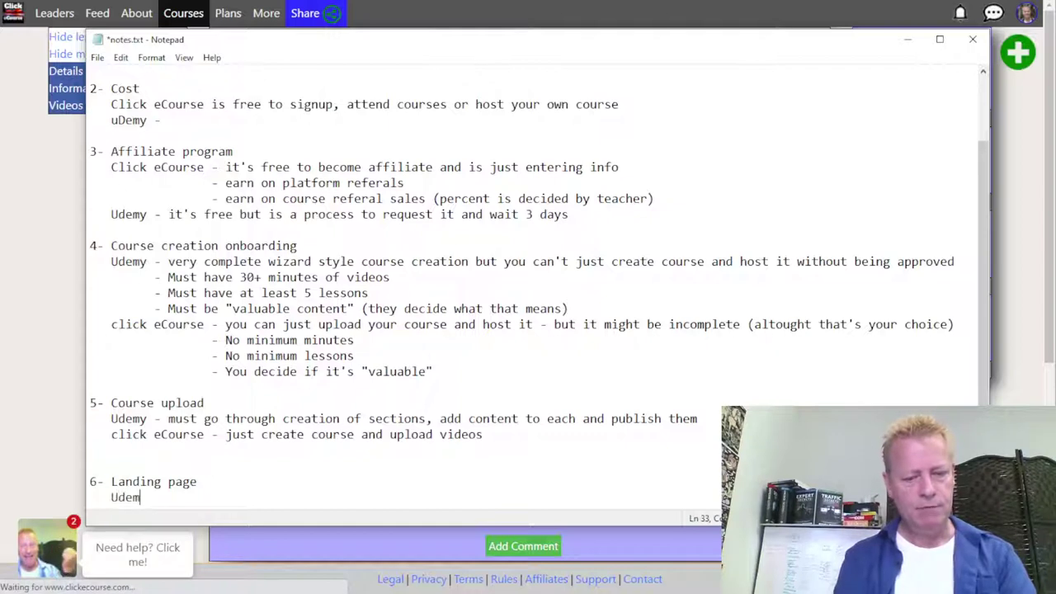
# - Note that Udemy has a WYSIWYG editor and its landing page can be customized
pyautogui.write('Udemy has')
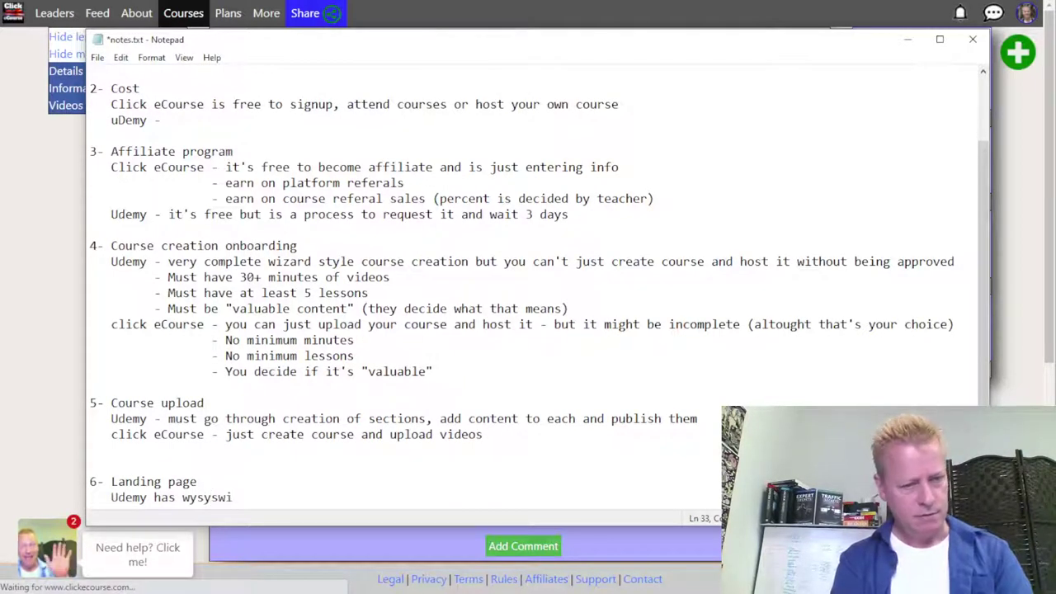
pyautogui.write('wysyswig editor to see')
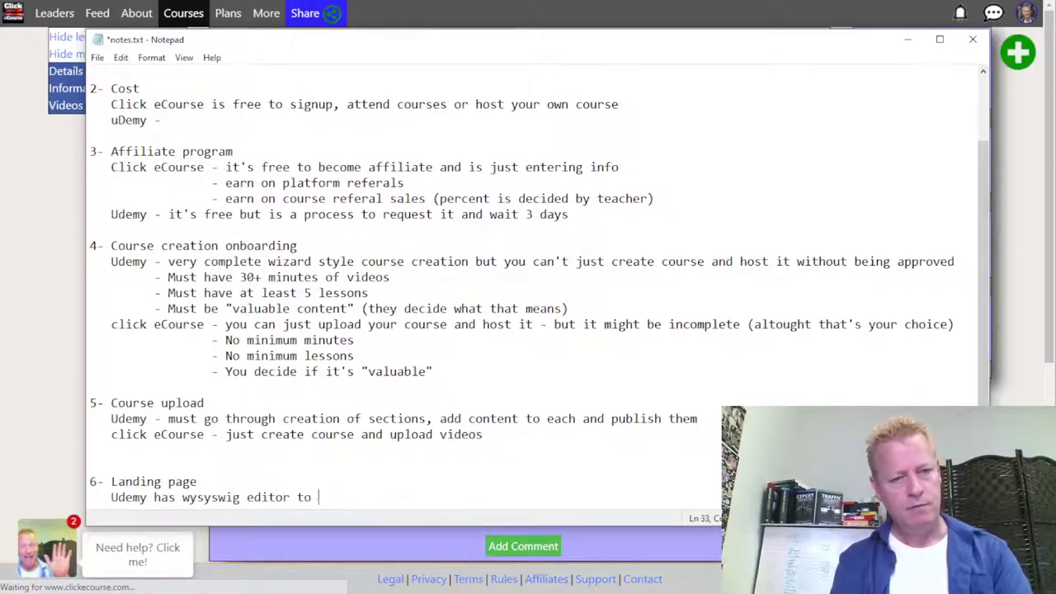
pyautogui.press('BackSpace')
pyautogui.write('and can ')
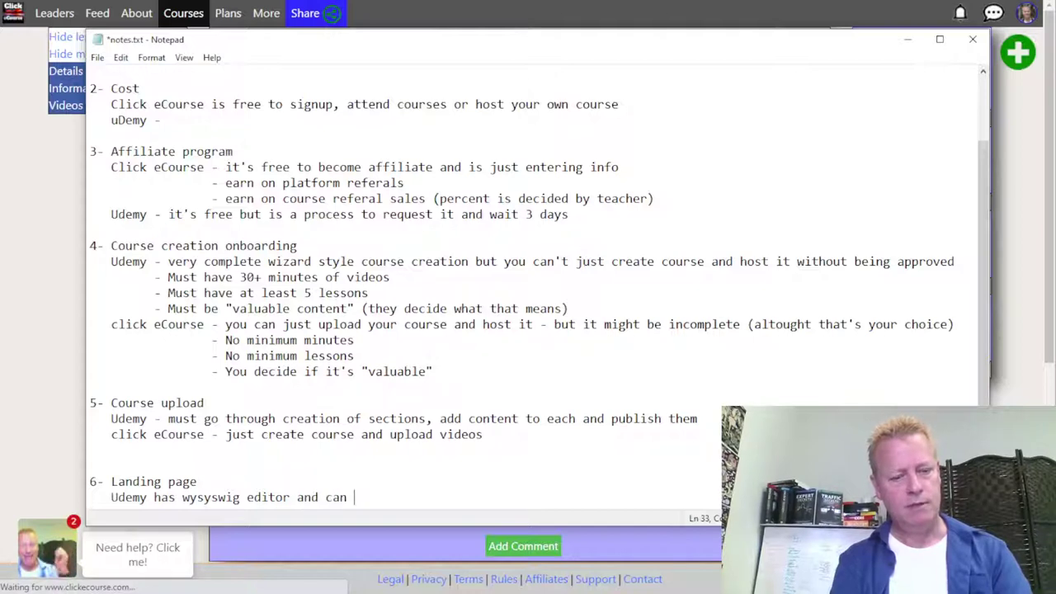
pyautogui.write('be customes')
pyautogui.press('BackSpace')
pyautogui.write('zed')
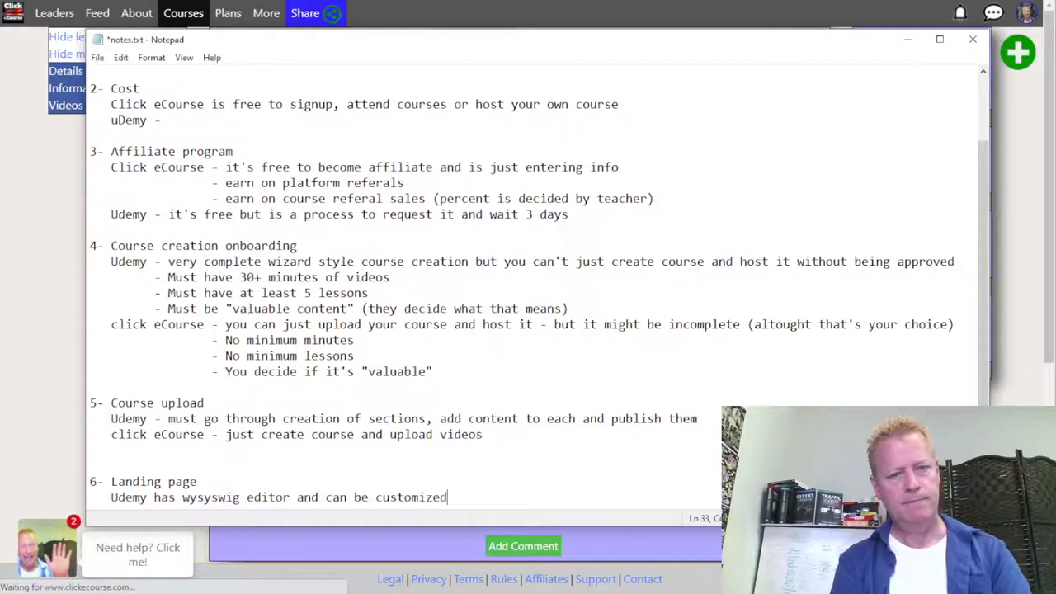
pyautogui.press('Return')
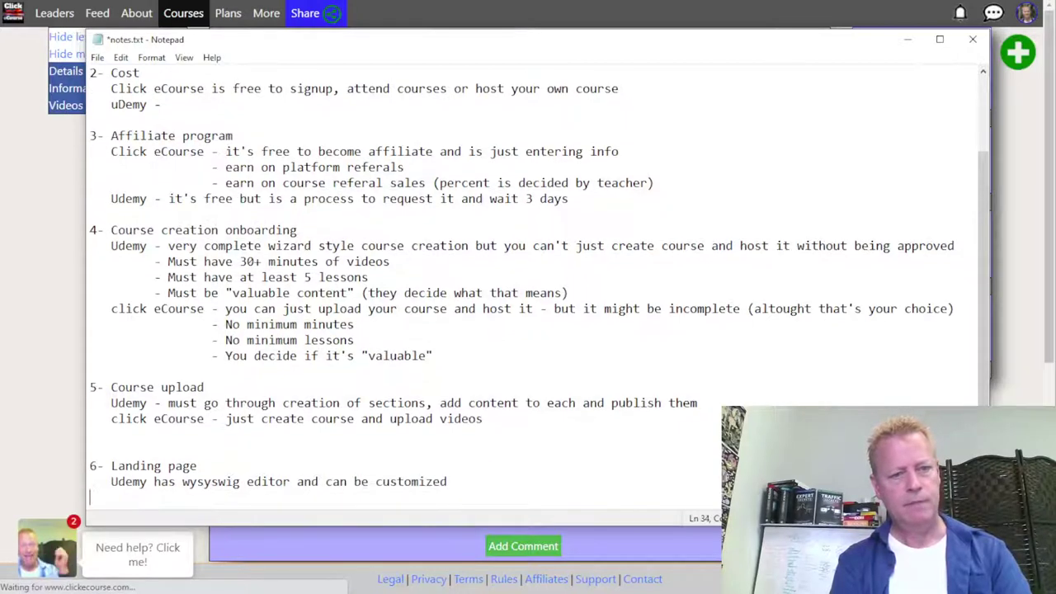
# - Add 'Click eCourse is more basic with your details you enter' and return to Udemy's landing page draft
pyautogui.write('Click eCourse is ')
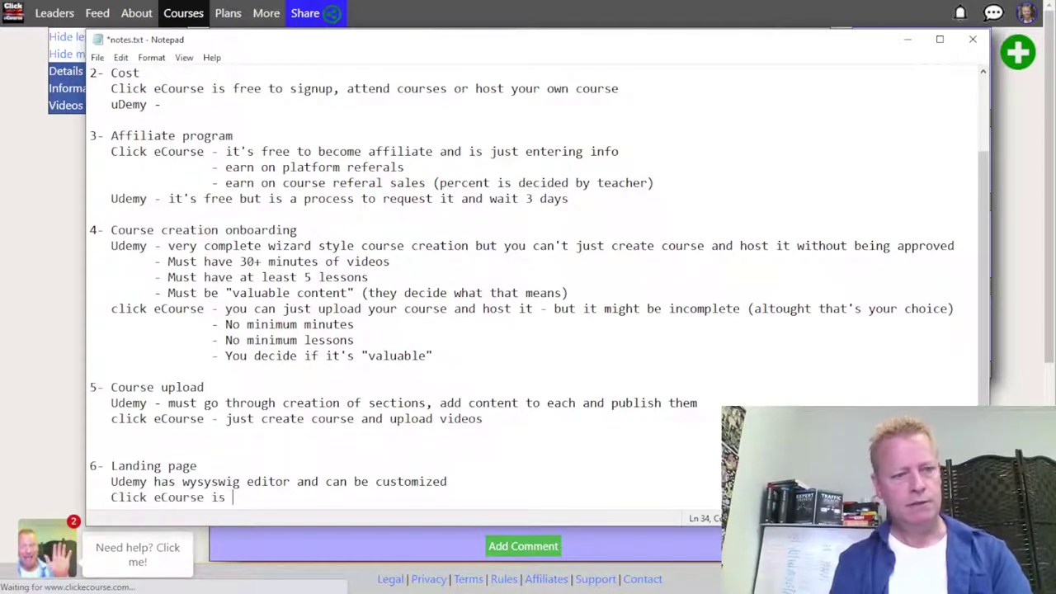
pyautogui.write('more basic ')
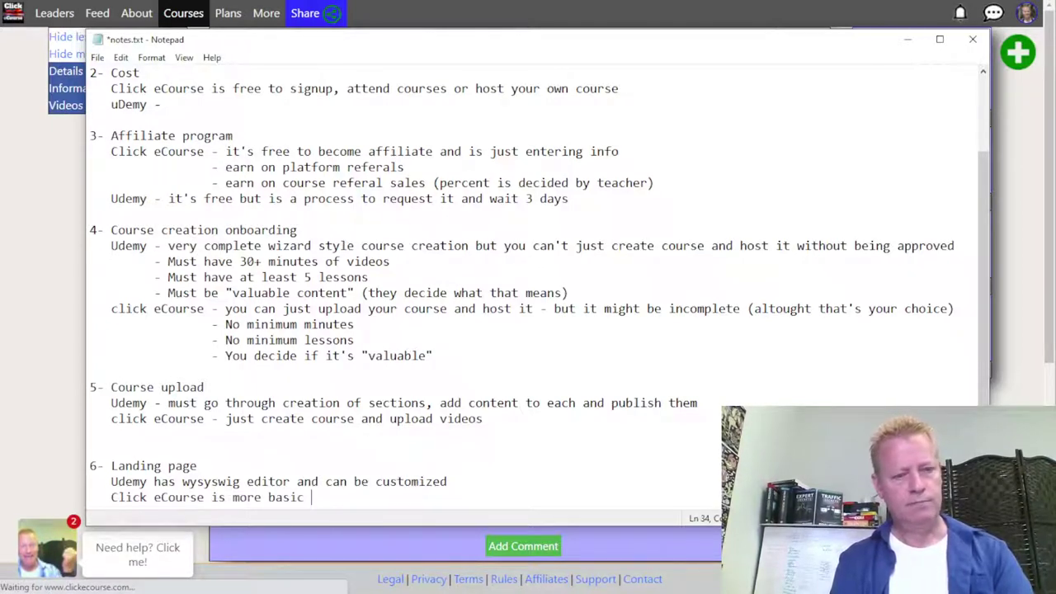
pyautogui.write('with your details you enter')
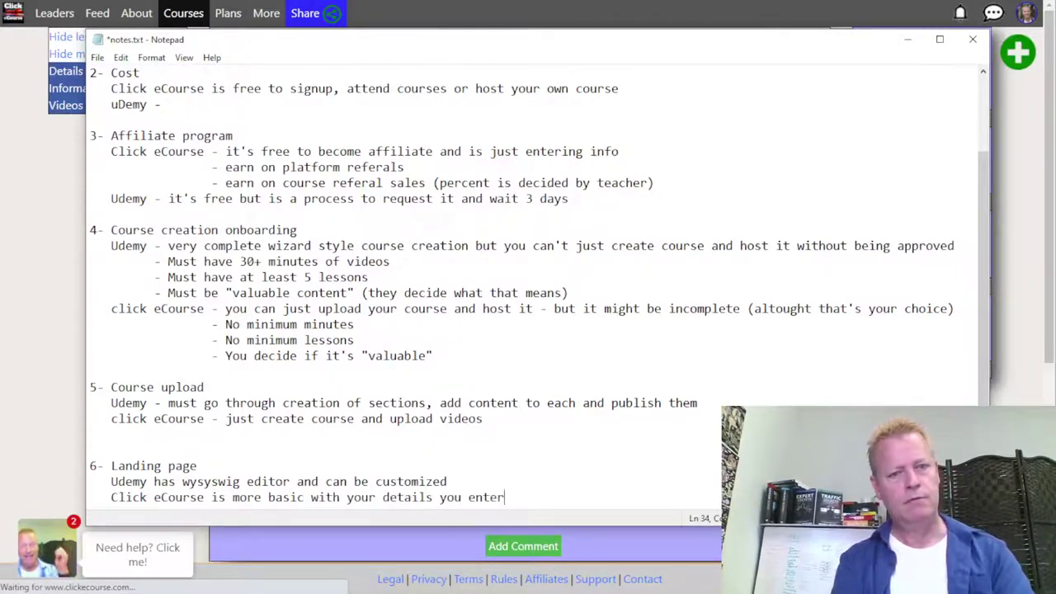
pyautogui.press('Return')
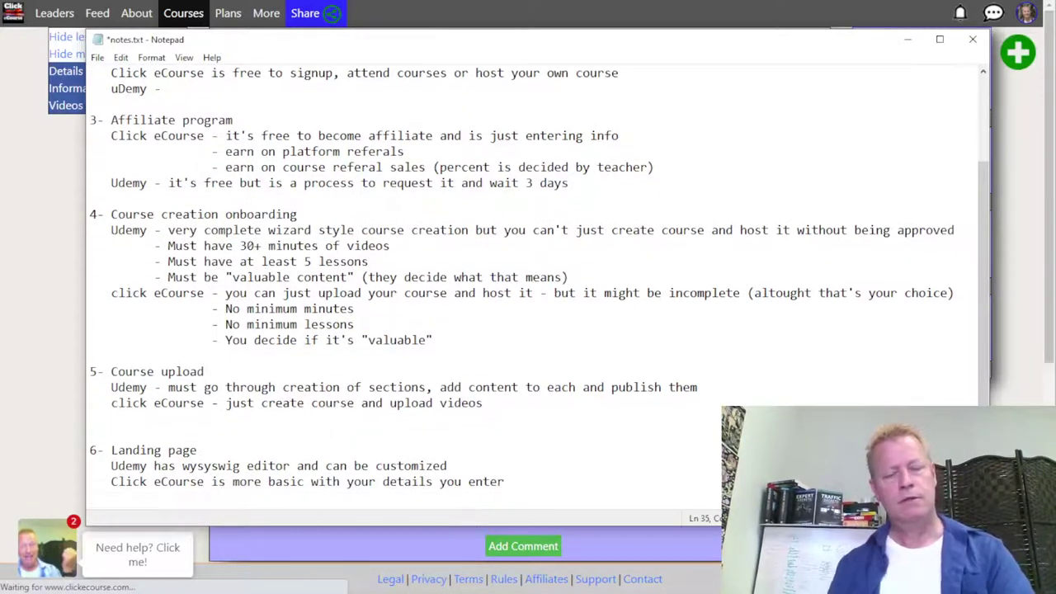
pyautogui.hotkey('alt', 'Tab')
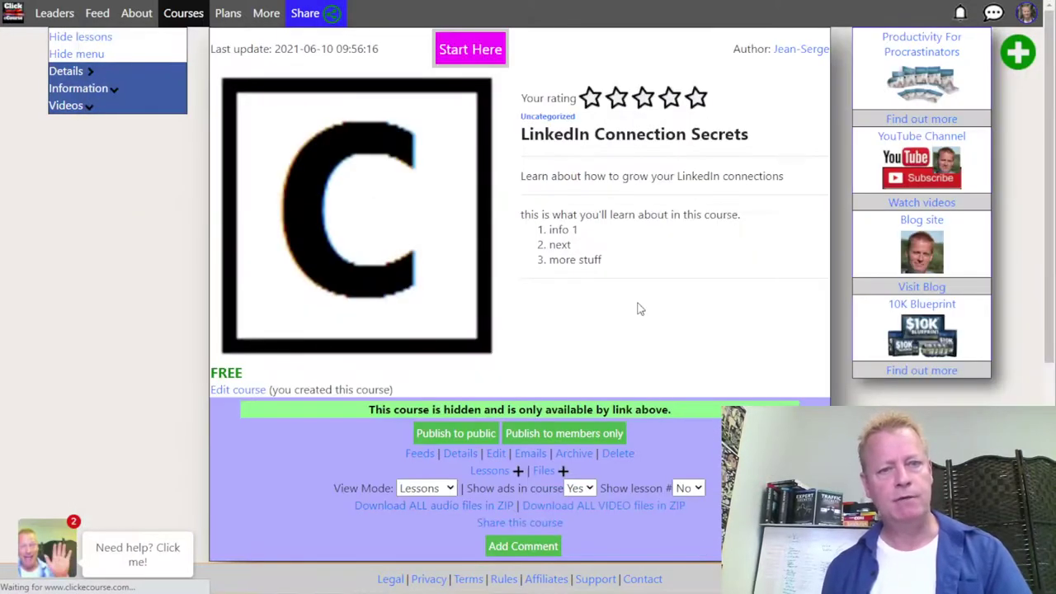
pyautogui.hotkey('alt', 'Tab')
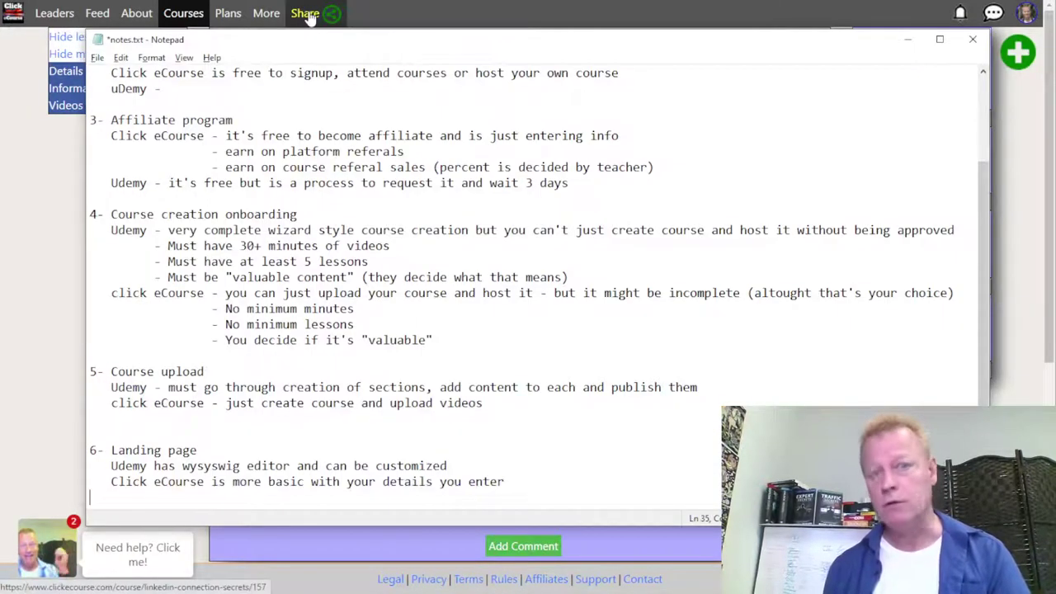
pyautogui.hotkey('alt', 'Tab')
pyautogui.hotkey('ctrl', 'Tab')
# - Scroll the Udemy landing page draft down to the instructor profile warnings and footer
pyautogui.scroll(-8, 603, 379)
pyautogui.scroll(-2, 695, 371)
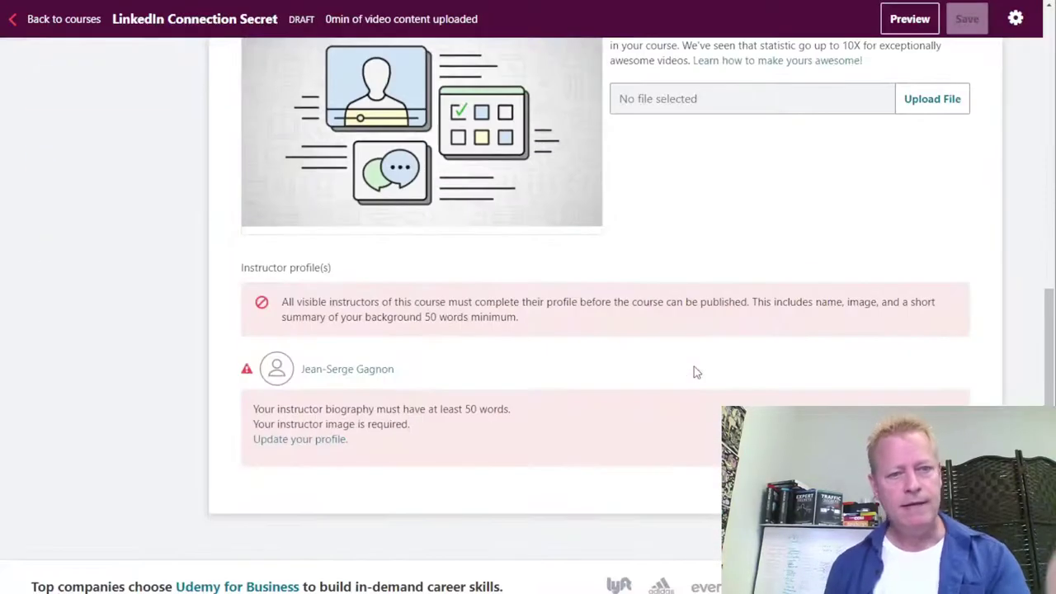
pyautogui.scroll(-3, 695, 371)
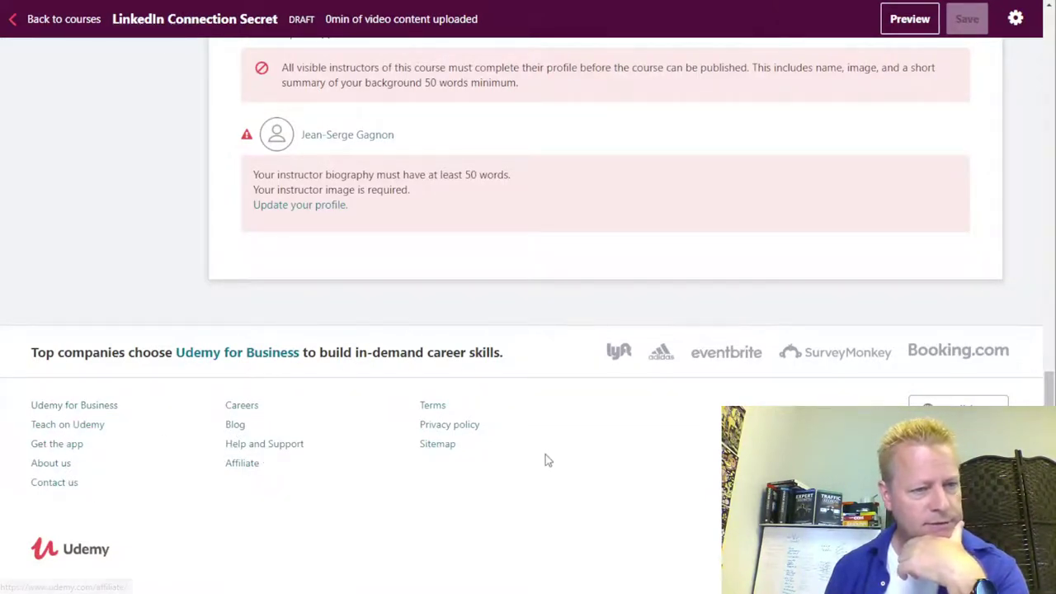
pyautogui.scroll(10, 594, 471)
pyautogui.scroll(2, 594, 330)
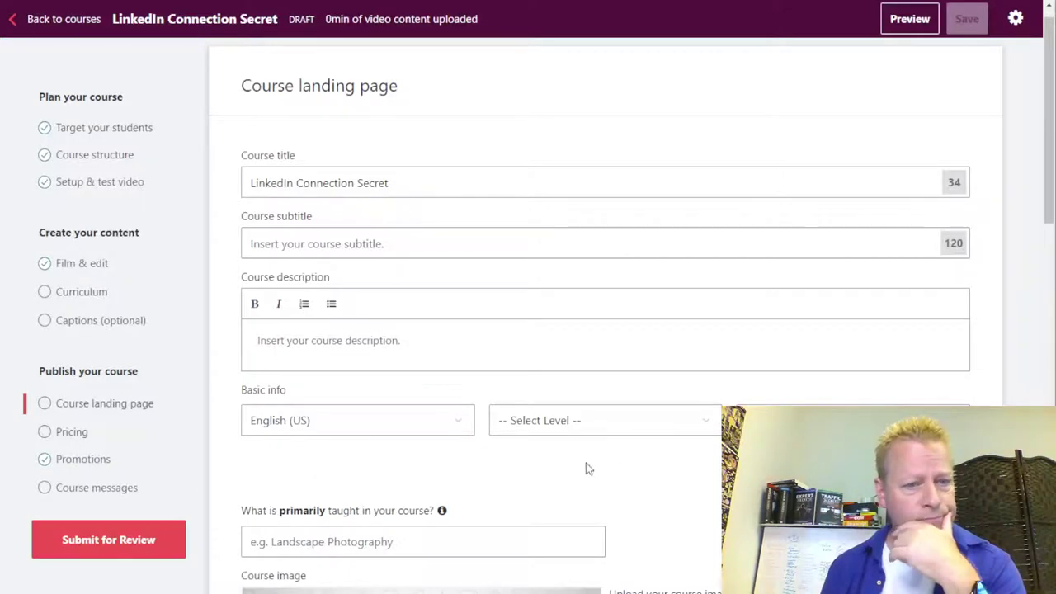
pyautogui.scroll(-7, 577, 471)
pyautogui.scroll(-4, 435, 436)
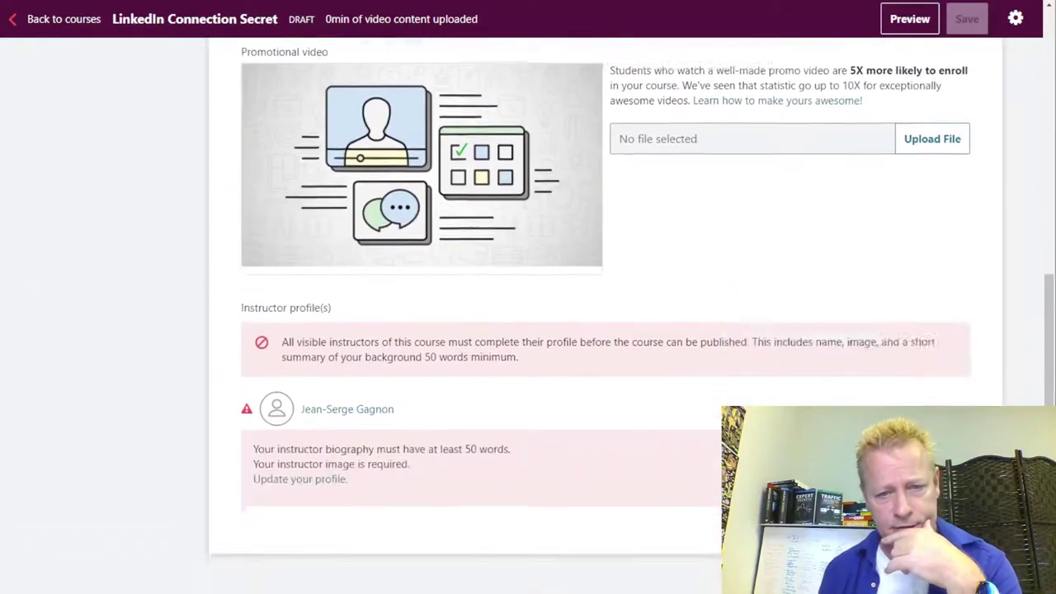
pyautogui.scroll(-2, 606, 453)
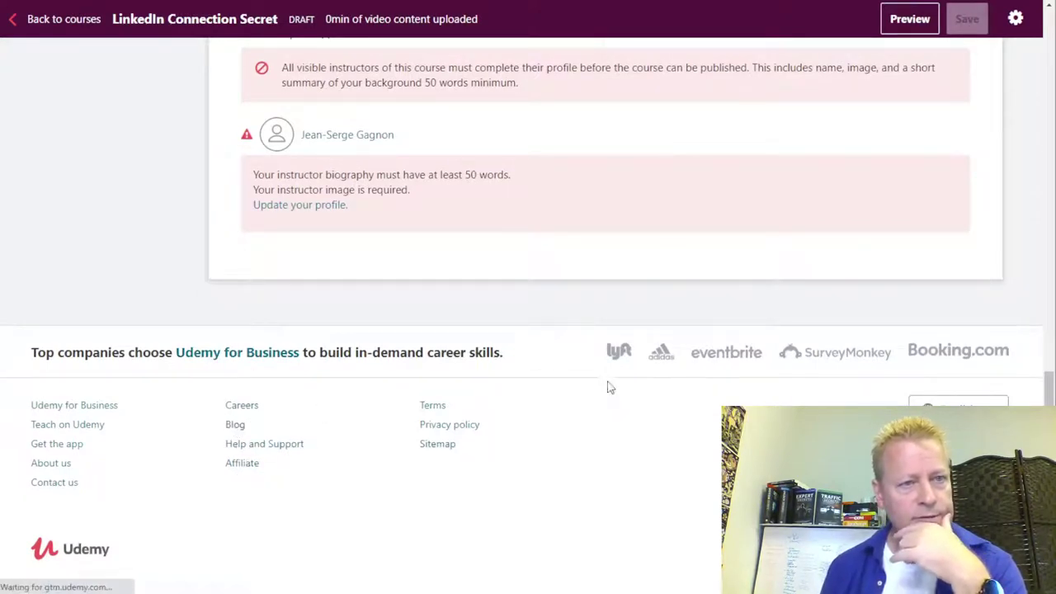
# - Scroll down through the Udemy blog's article category sections
pyautogui.scroll(-4, 483, 386)
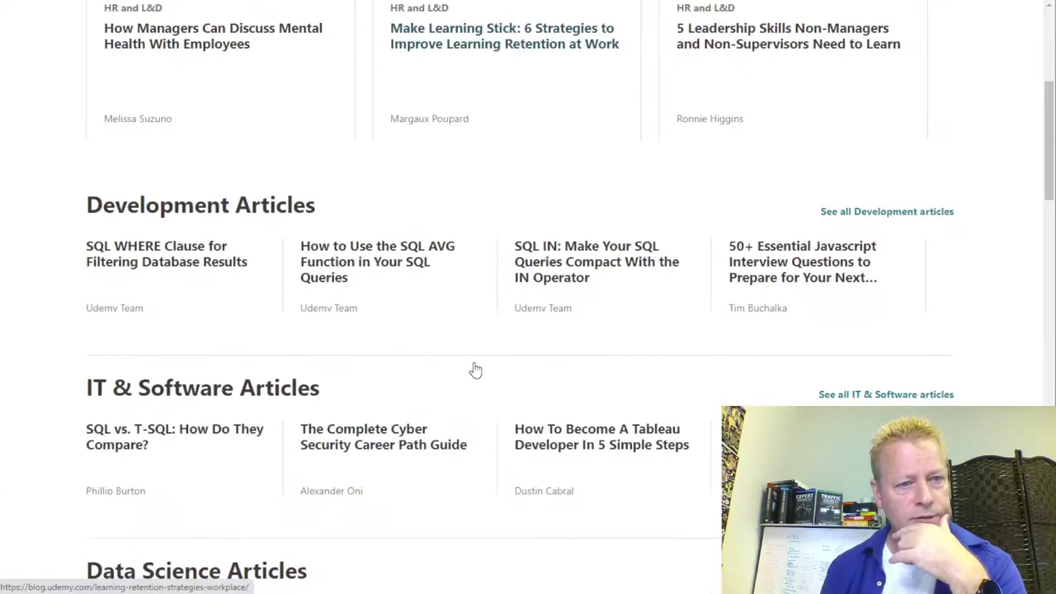
pyautogui.scroll(4, 358, 284)
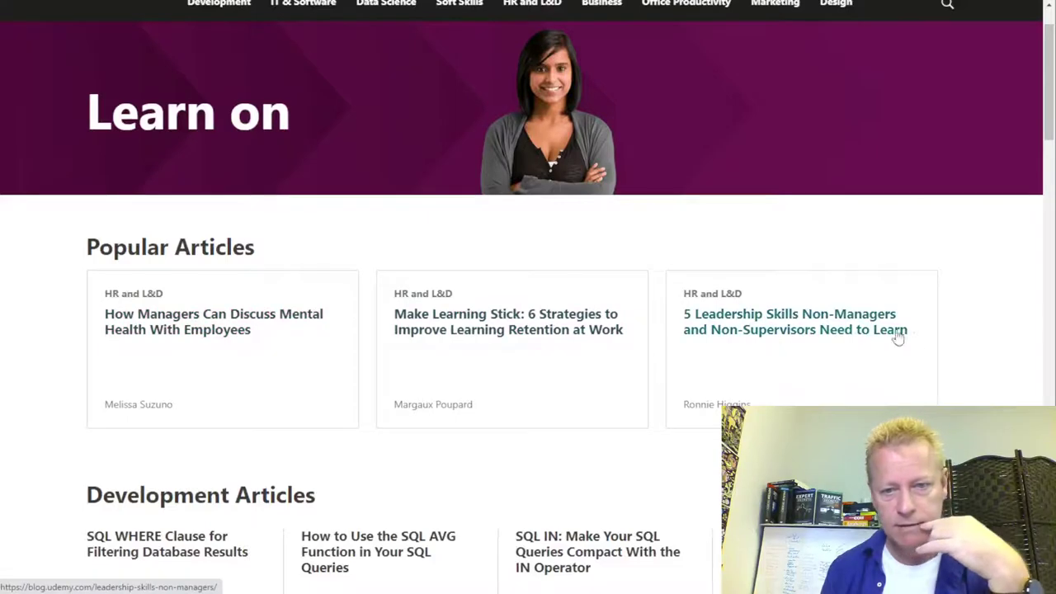
pyautogui.scroll(-3, 899, 338)
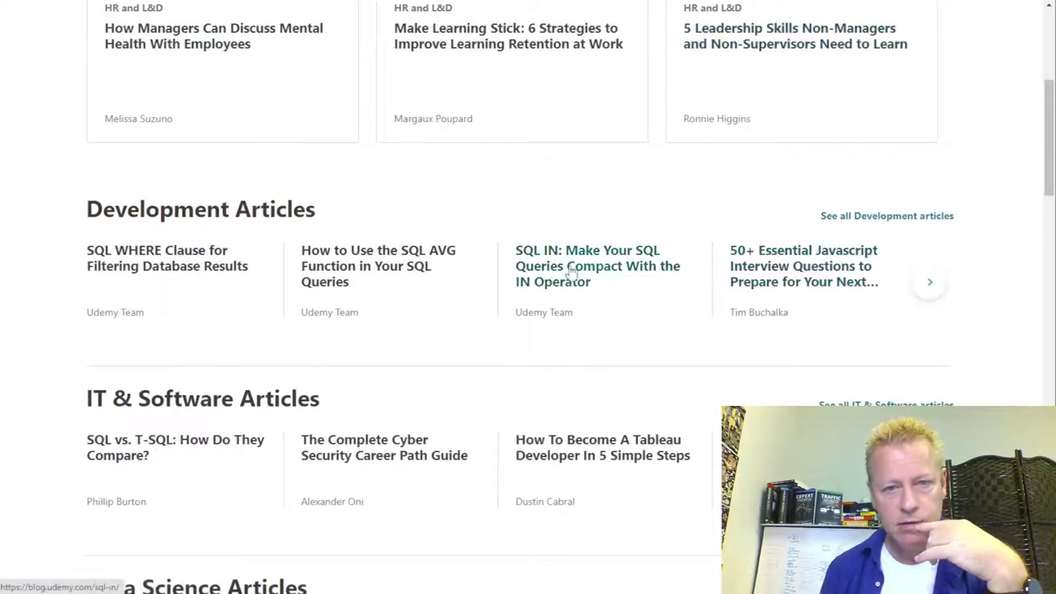
pyautogui.scroll(-4, 253, 430)
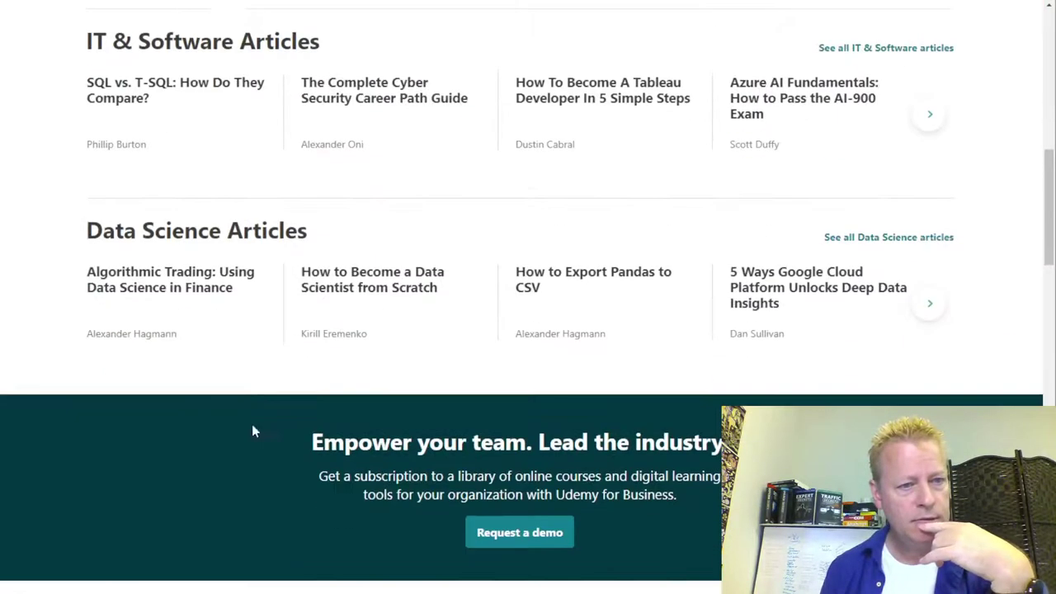
pyautogui.scroll(-4, 577, 419)
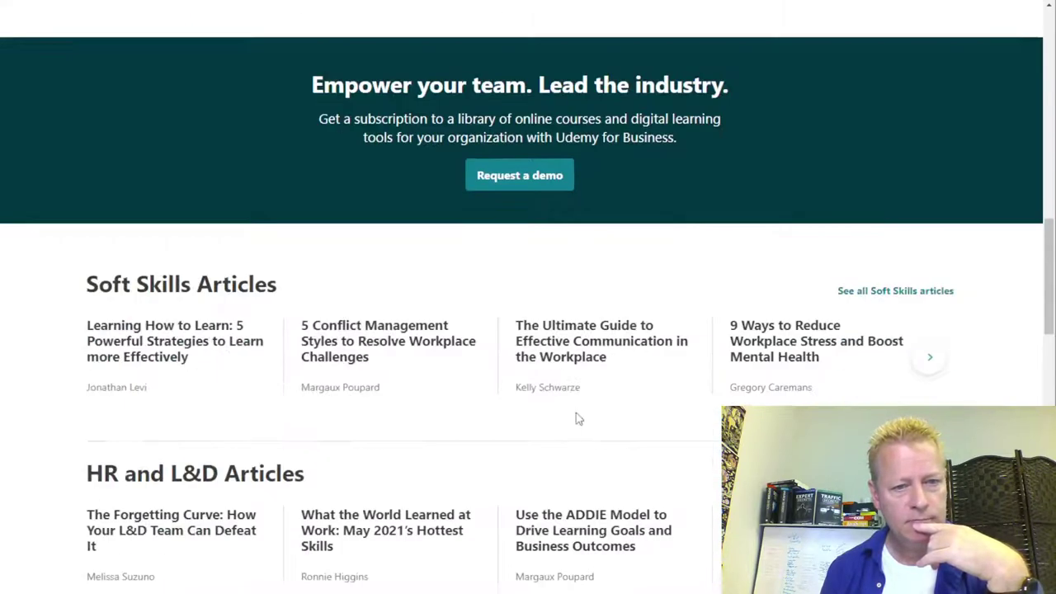
pyautogui.scroll(-3, 351, 413)
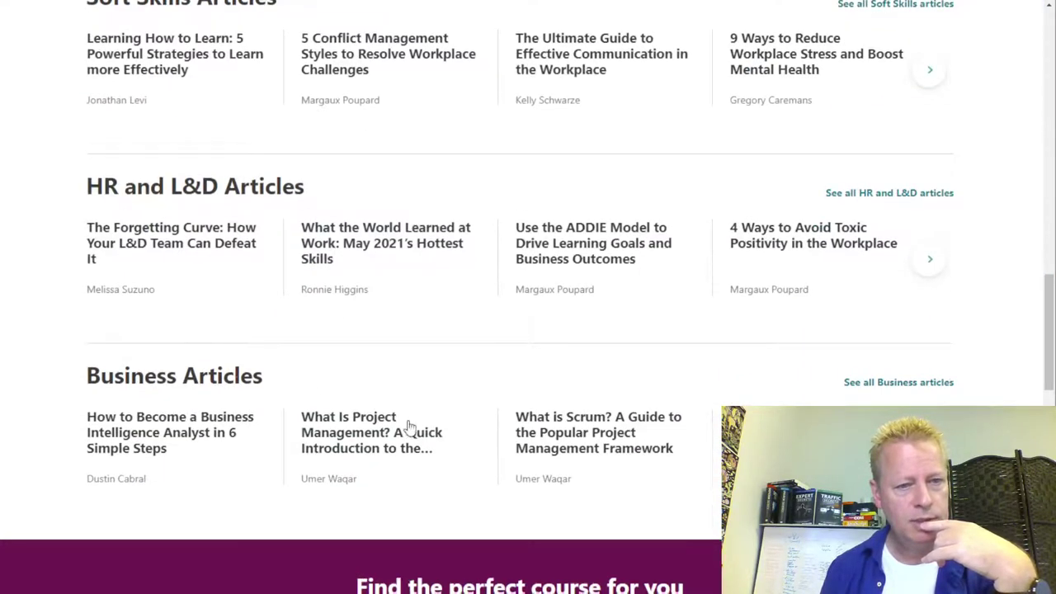
pyautogui.scroll(-4, 407, 429)
pyautogui.scroll(-3, 252, 472)
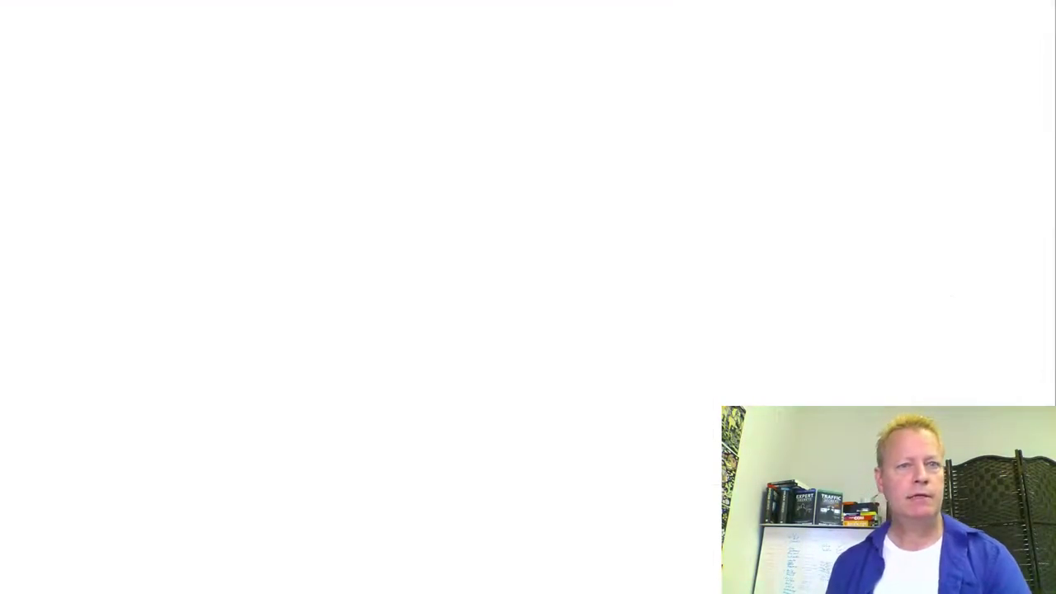
# - Search Google for 'how do you make money with udemy' and open TeachinGuide's instructor earnings article
pyautogui.write('how do')
pyautogui.press('Escape')
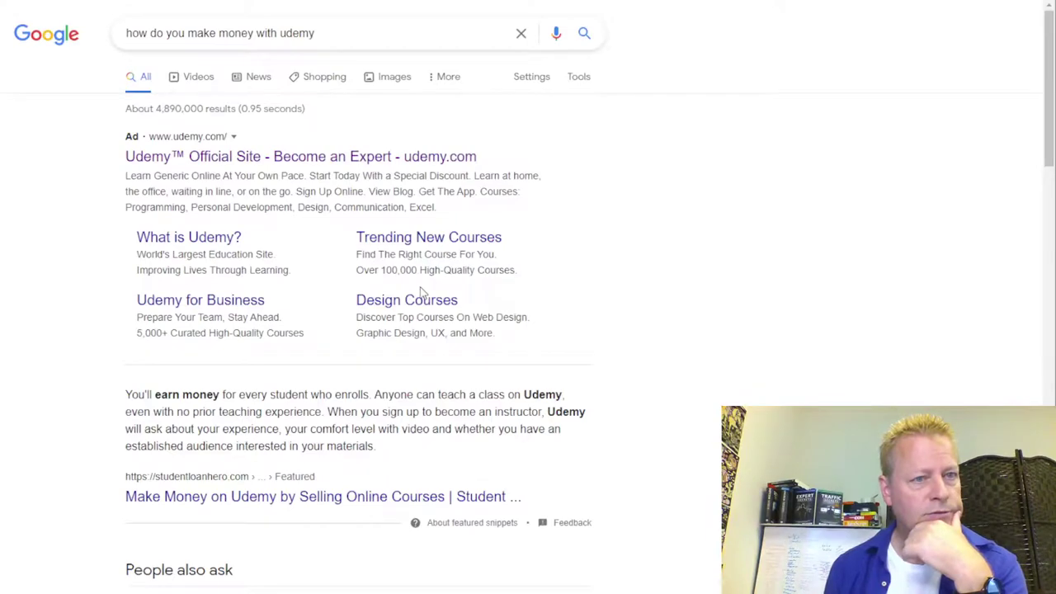
pyautogui.scroll(-3, 471, 335)
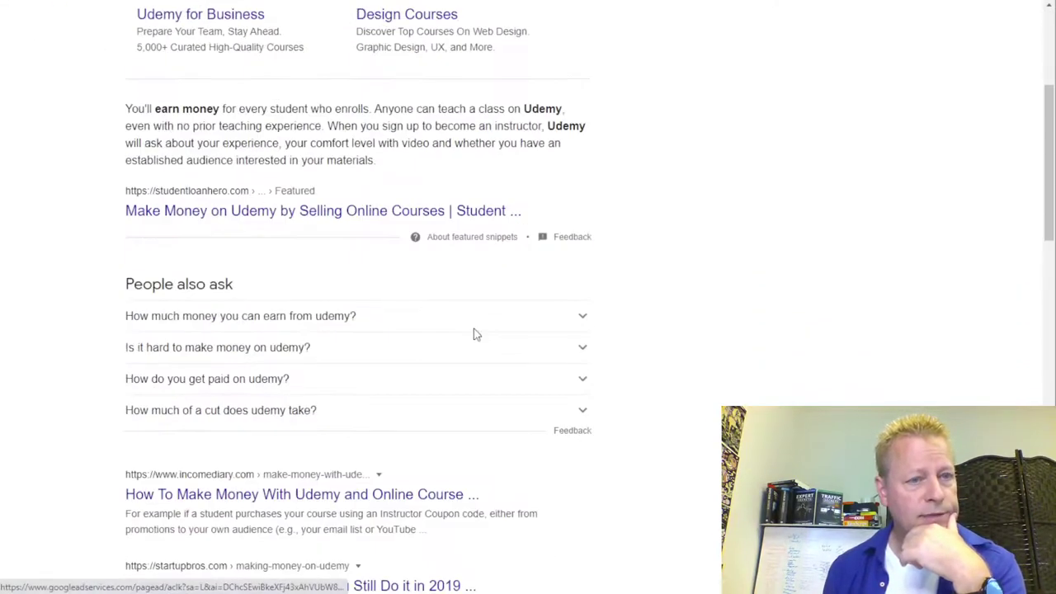
pyautogui.scroll(3, 474, 334)
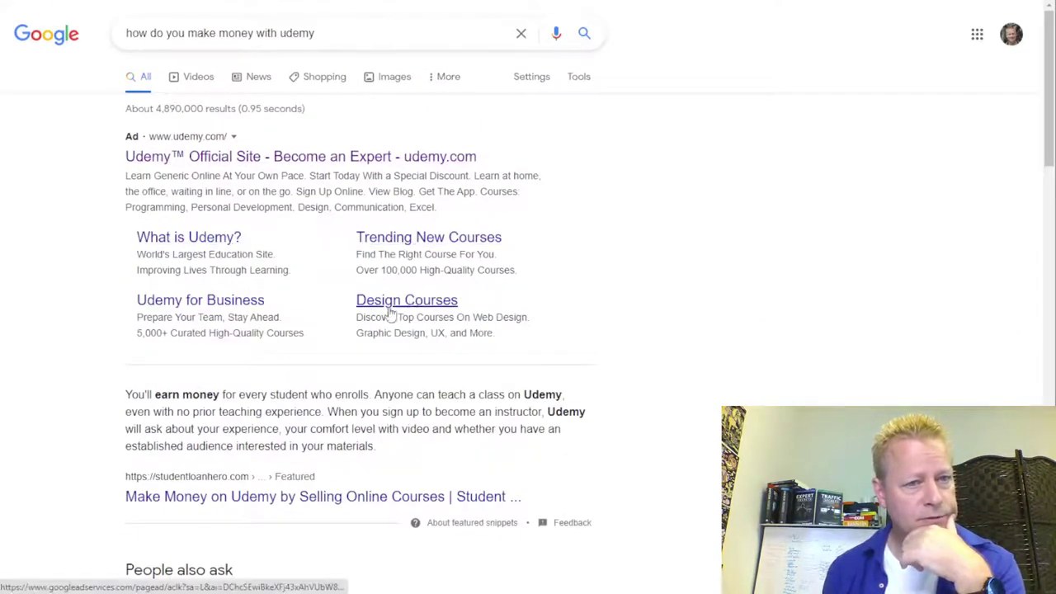
pyautogui.scroll(-4, 356, 307)
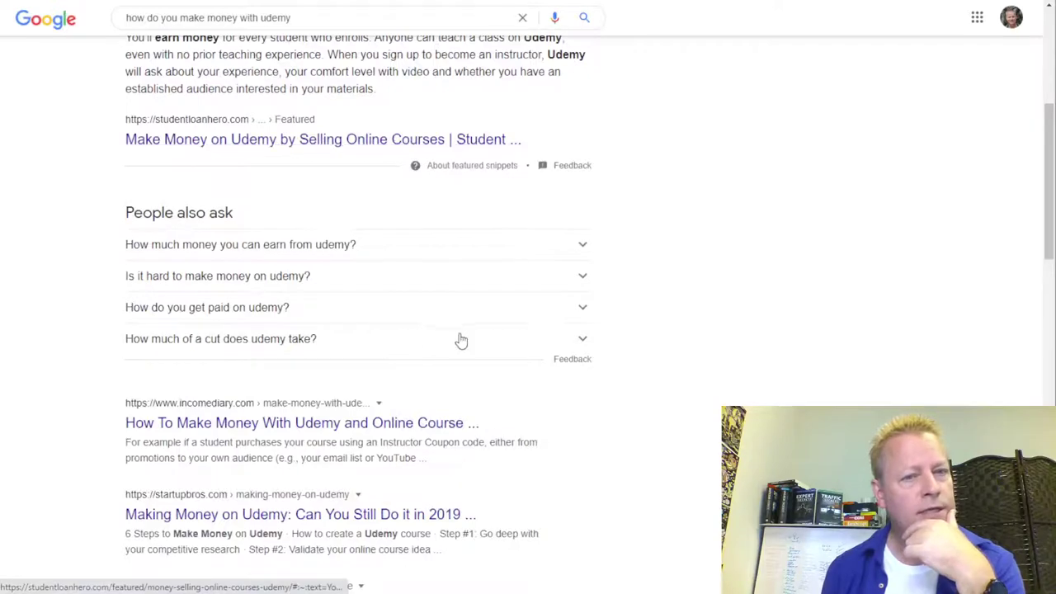
pyautogui.scroll(-3, 457, 339)
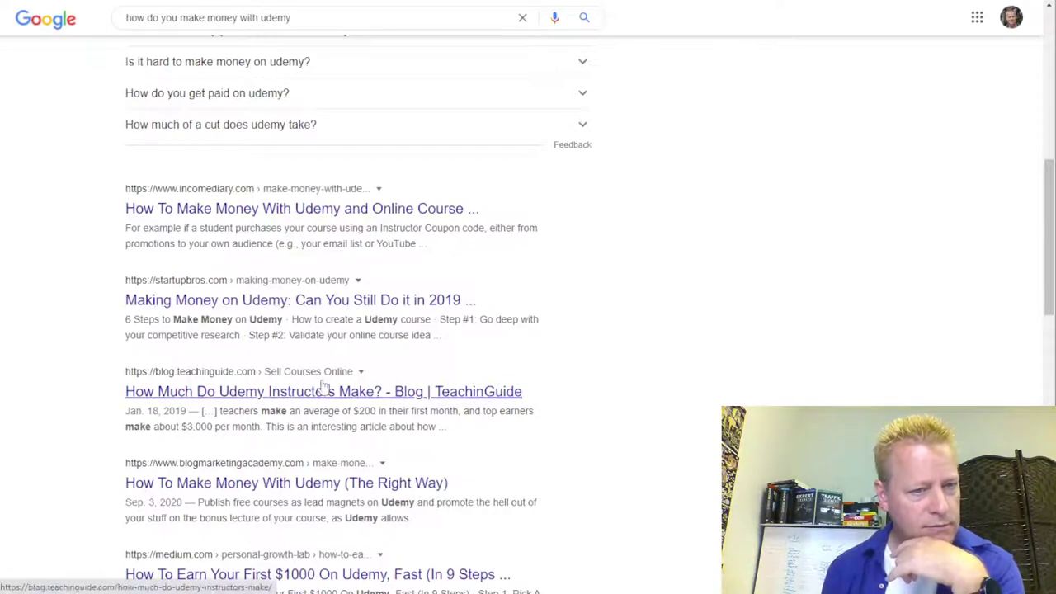
pyautogui.click(356, 399)
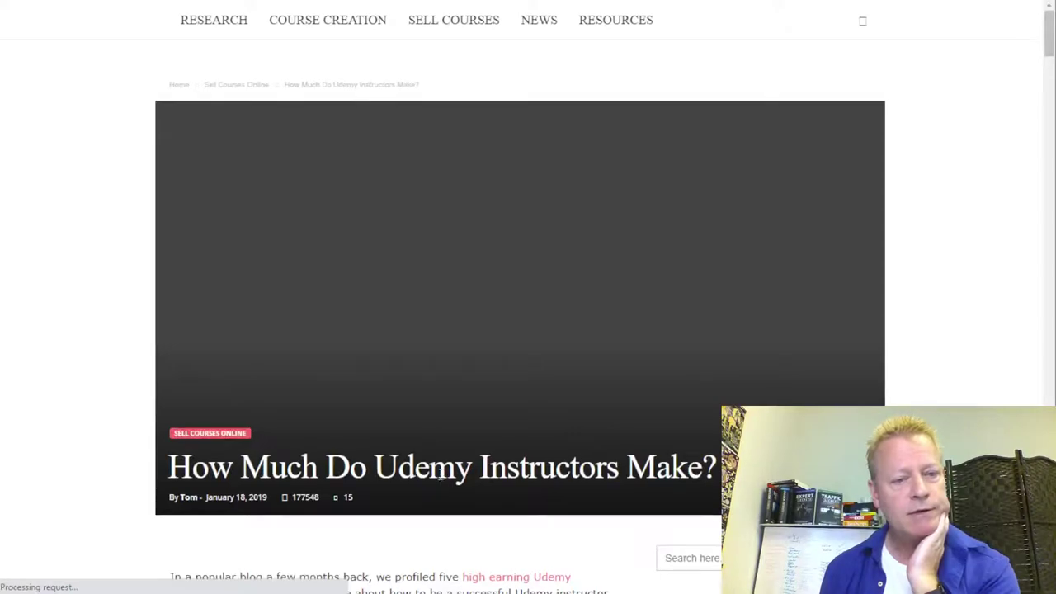
# - Scroll the article down to the 'Our Udemy Instructor Earnings Estimates' results table
pyautogui.scroll(-4, 496, 487)
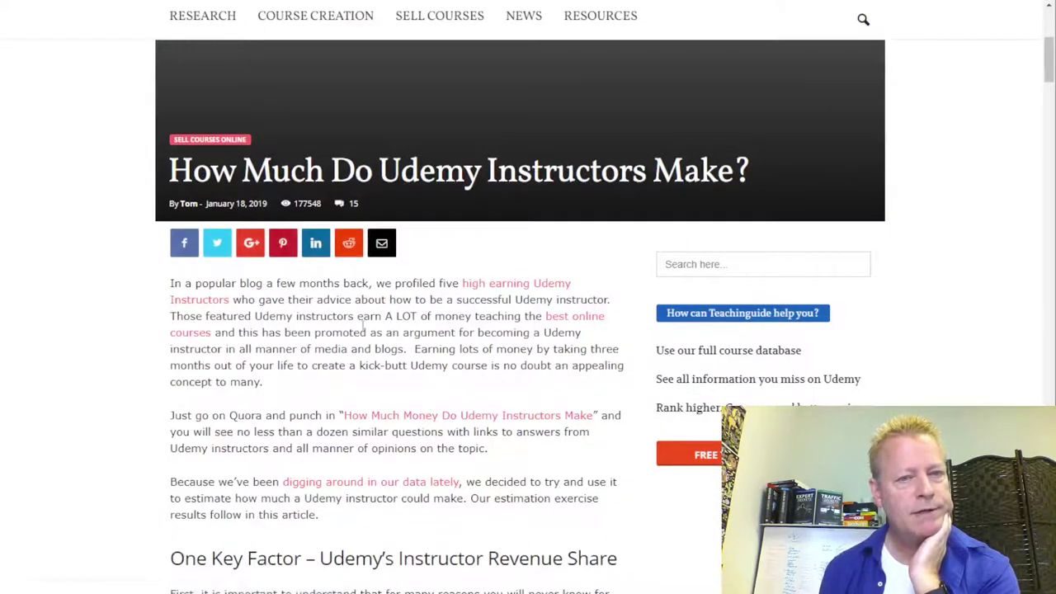
pyautogui.scroll(-3, 258, 418)
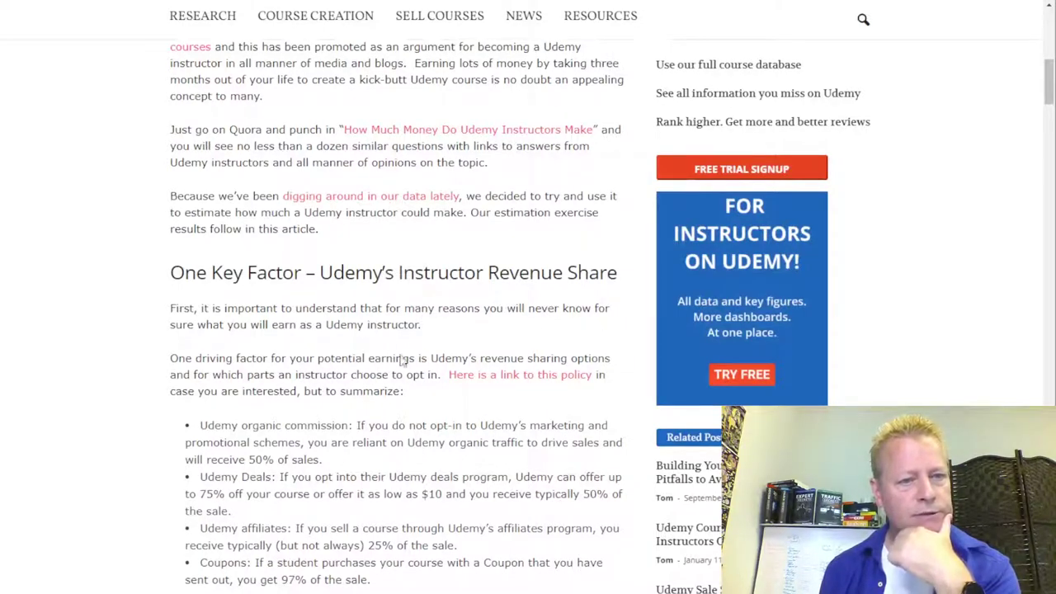
pyautogui.scroll(-1, 356, 386)
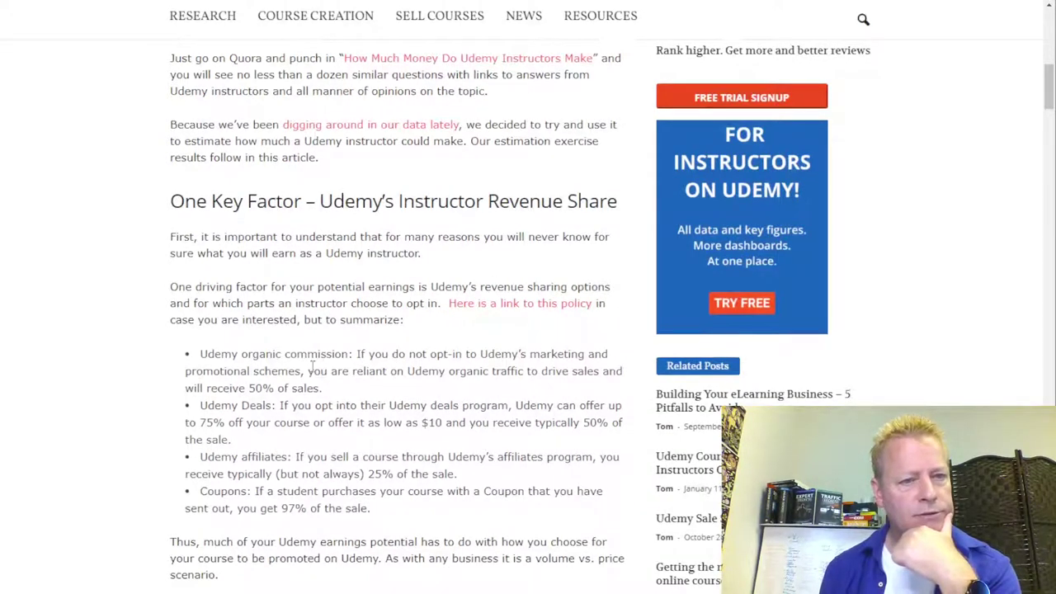
pyautogui.scroll(-2, 312, 366)
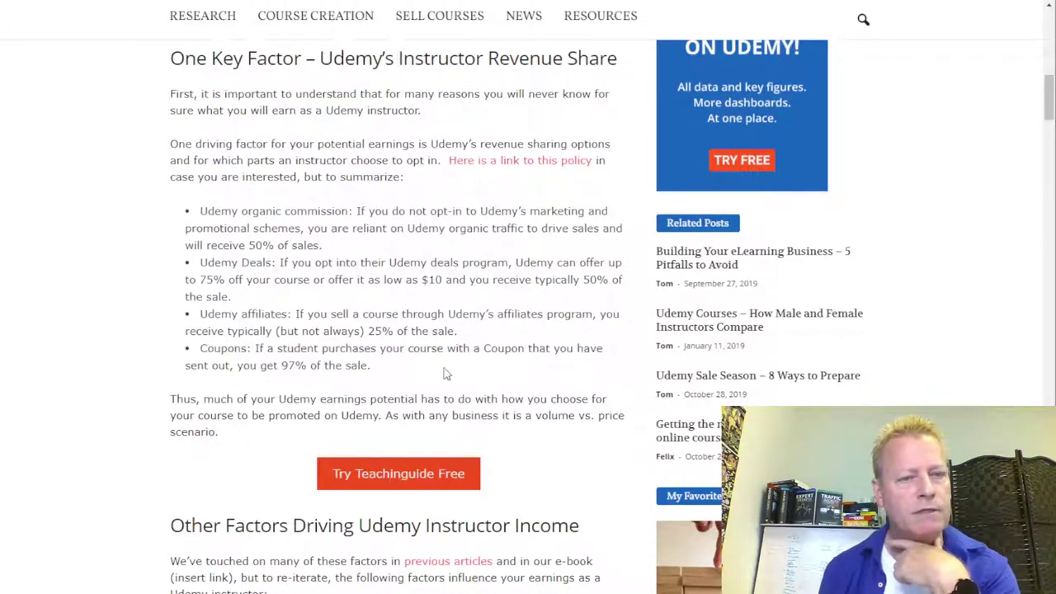
pyautogui.scroll(-3, 444, 375)
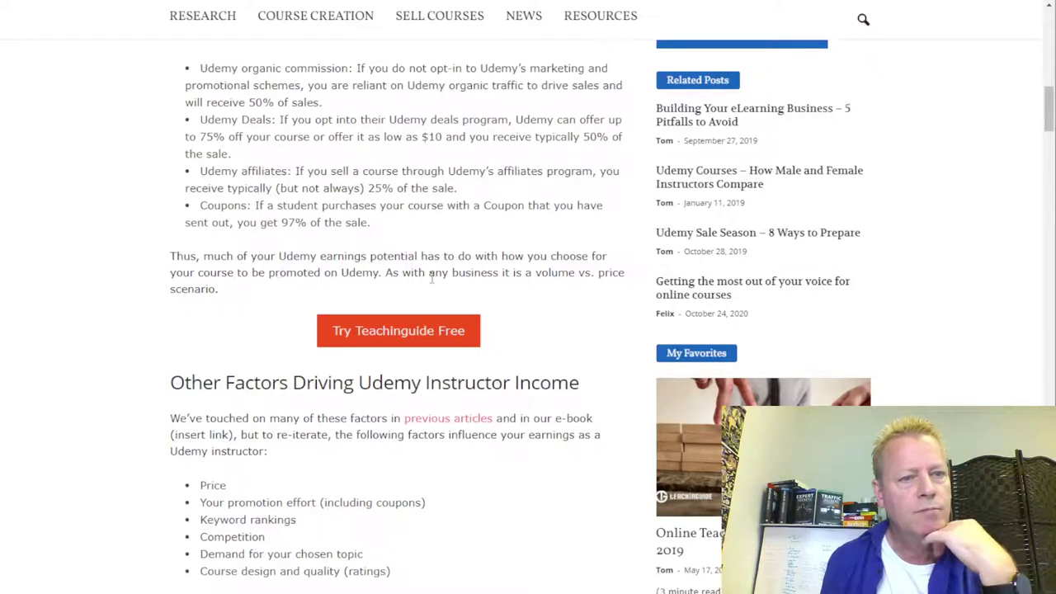
pyautogui.scroll(-4, 358, 373)
pyautogui.scroll(-4, 358, 373)
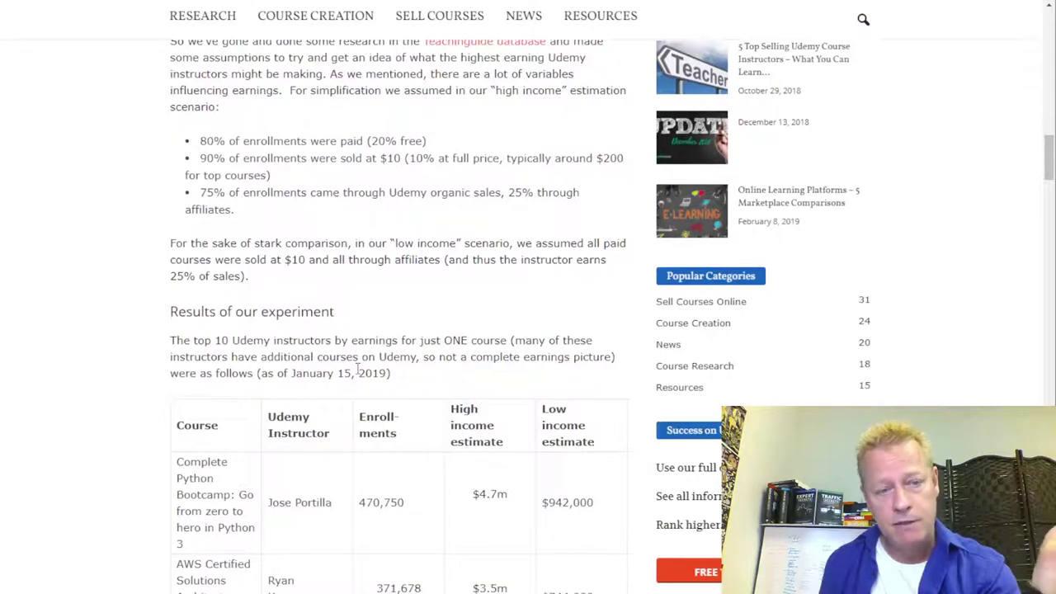
pyautogui.scroll(-3, 357, 369)
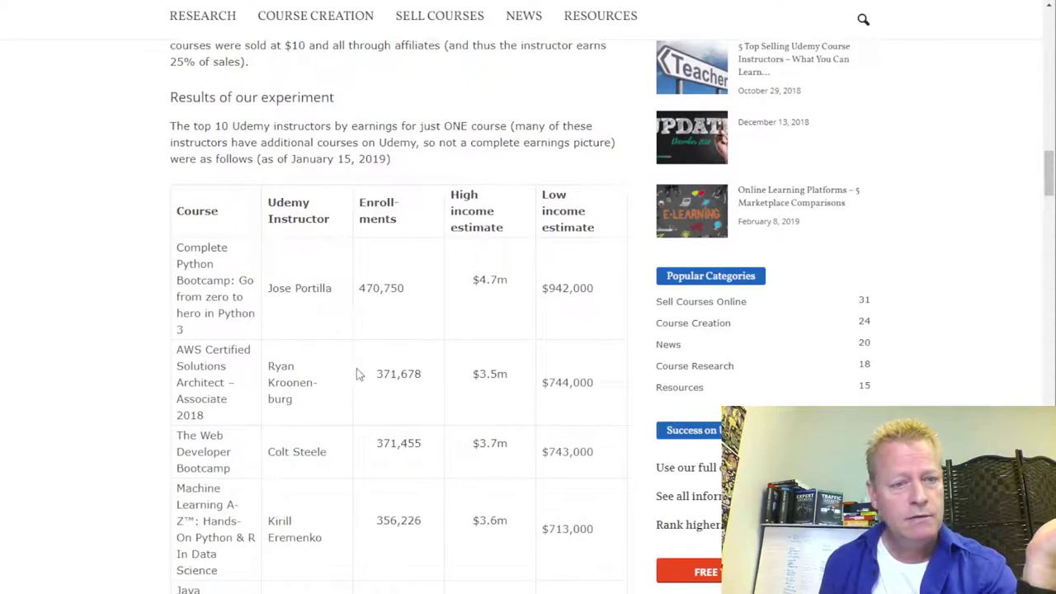
# - Scroll past the Reality Check enrollment table to 'The Bottom Line on Udemy Instructor Earnings Potential'
pyautogui.scroll(2, 350, 360)
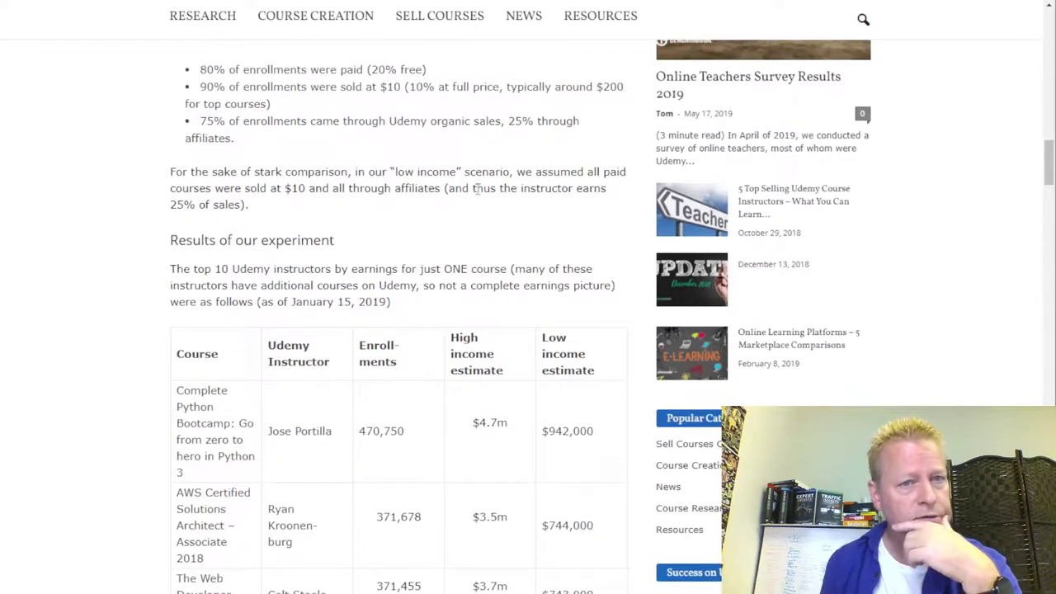
pyautogui.scroll(3, 342, 215)
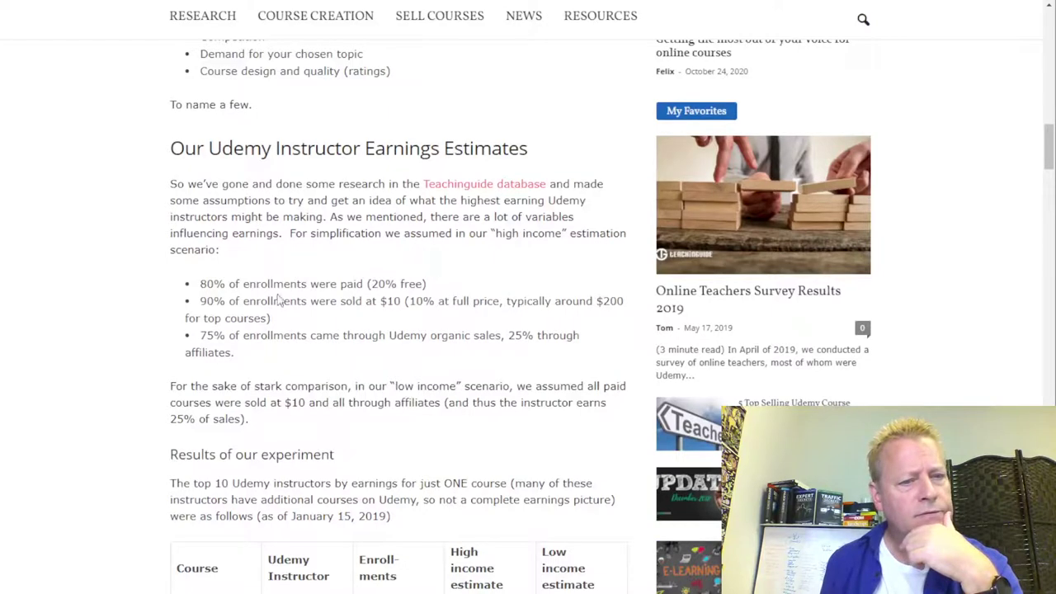
pyautogui.scroll(-4, 278, 301)
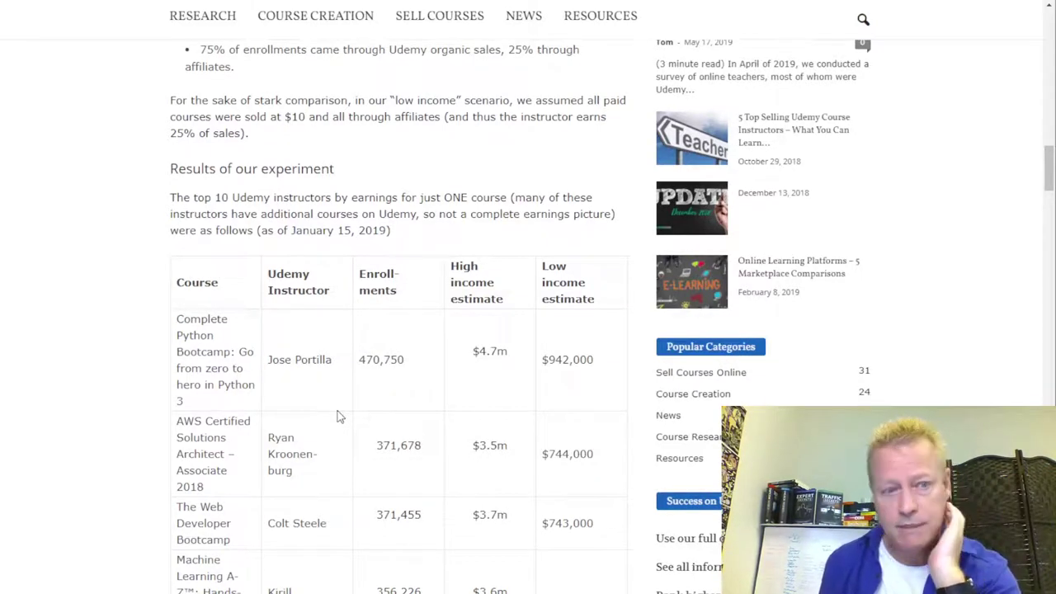
pyautogui.scroll(-6, 338, 417)
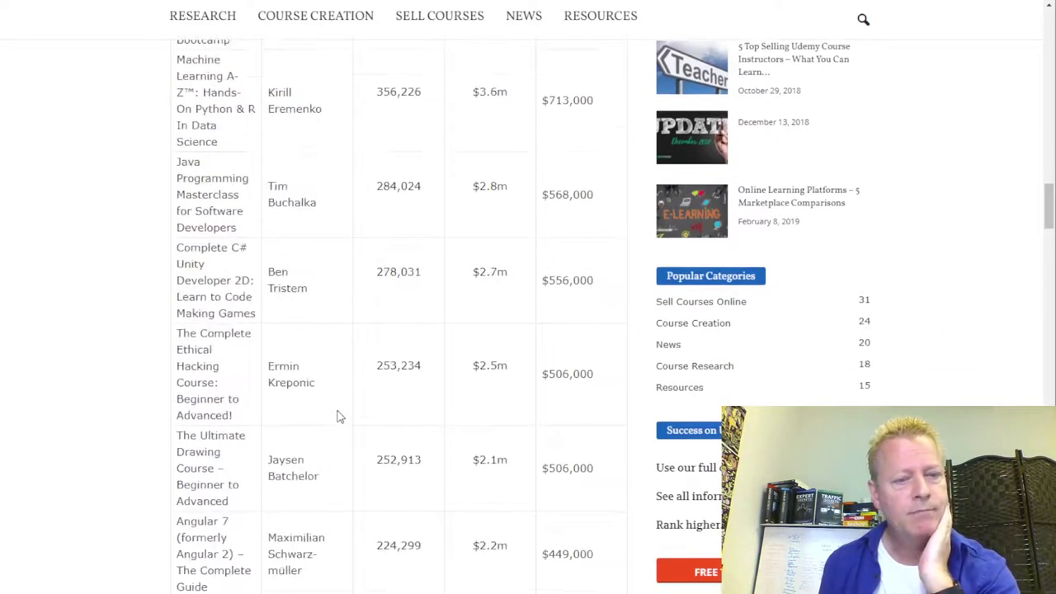
pyautogui.scroll(-3, 338, 416)
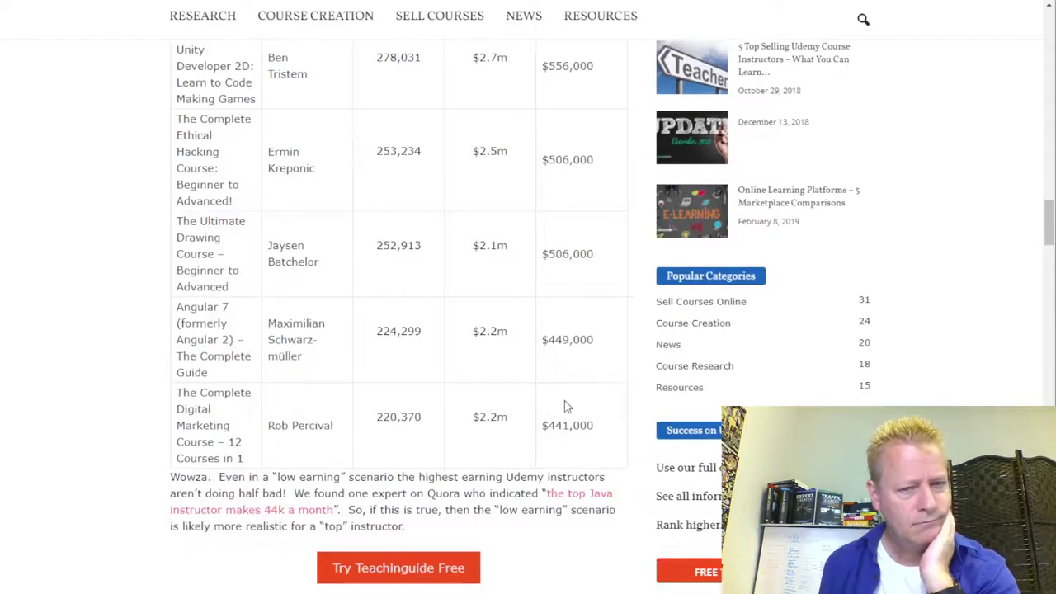
pyautogui.scroll(-7, 568, 443)
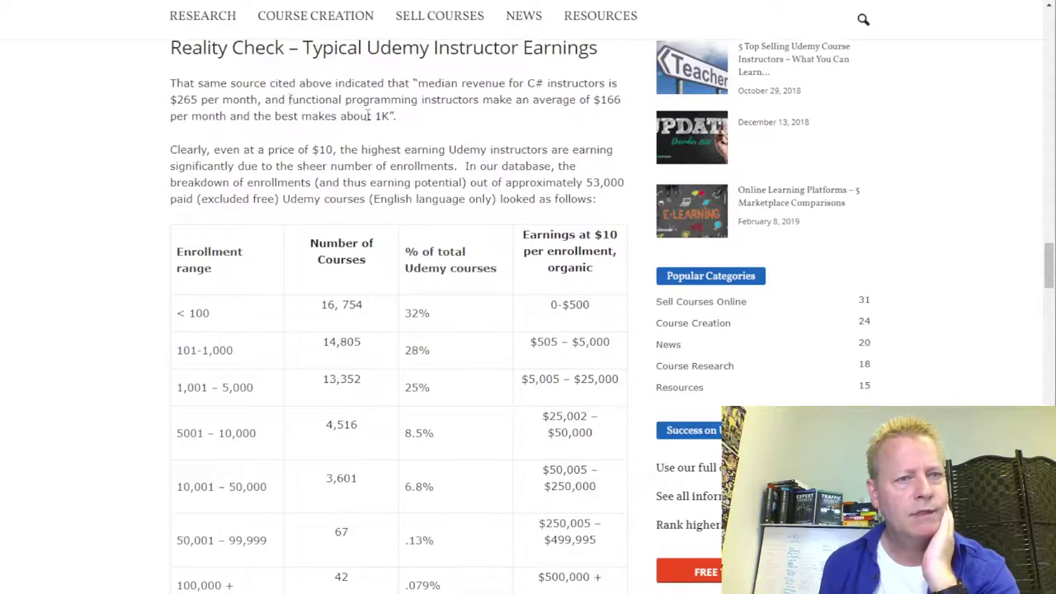
pyautogui.scroll(-2, 361, 236)
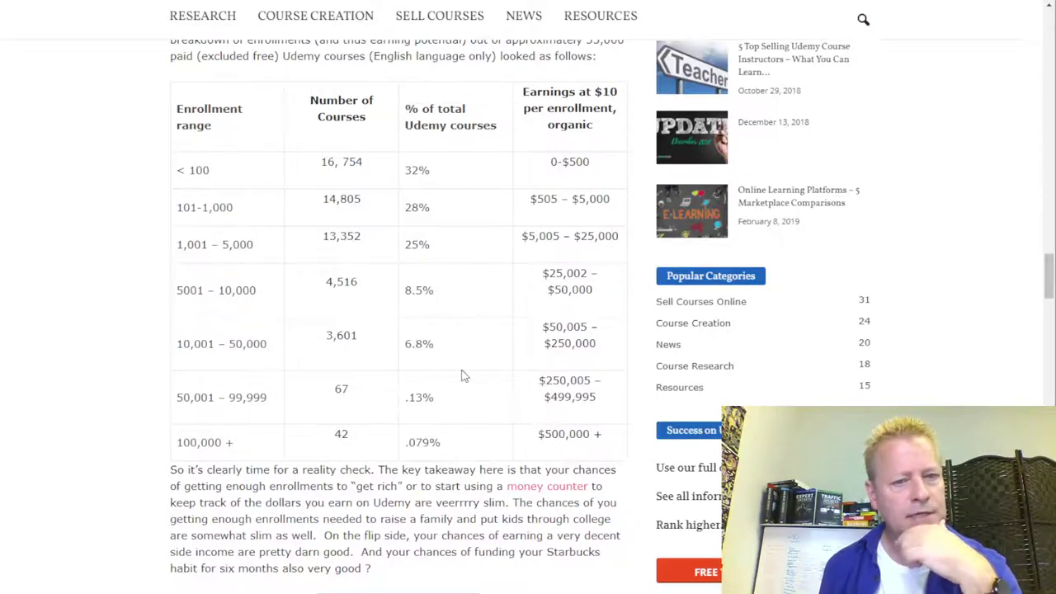
pyautogui.scroll(-3, 474, 394)
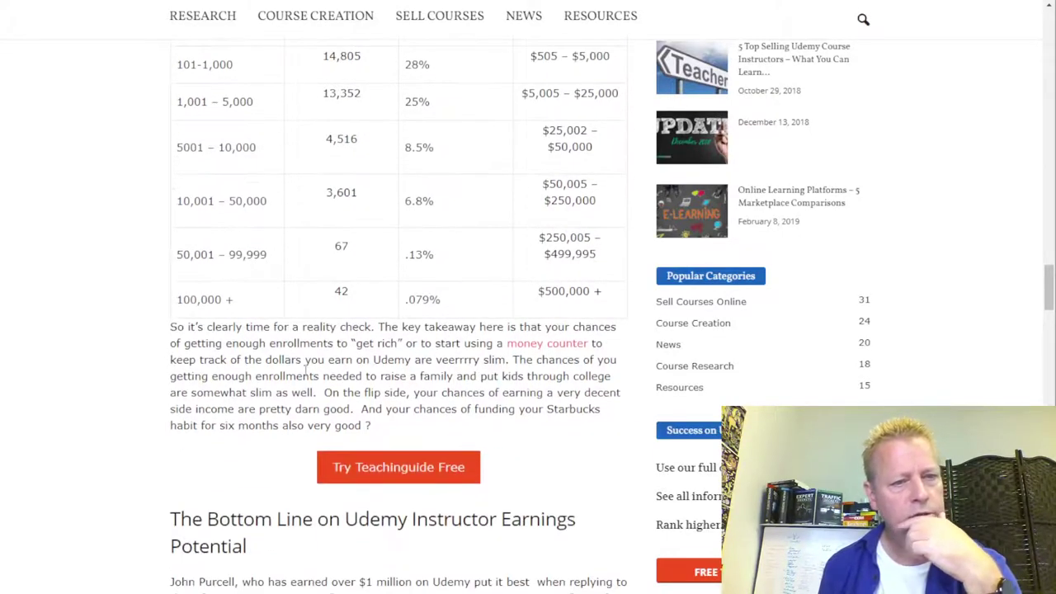
pyautogui.scroll(-4, 354, 363)
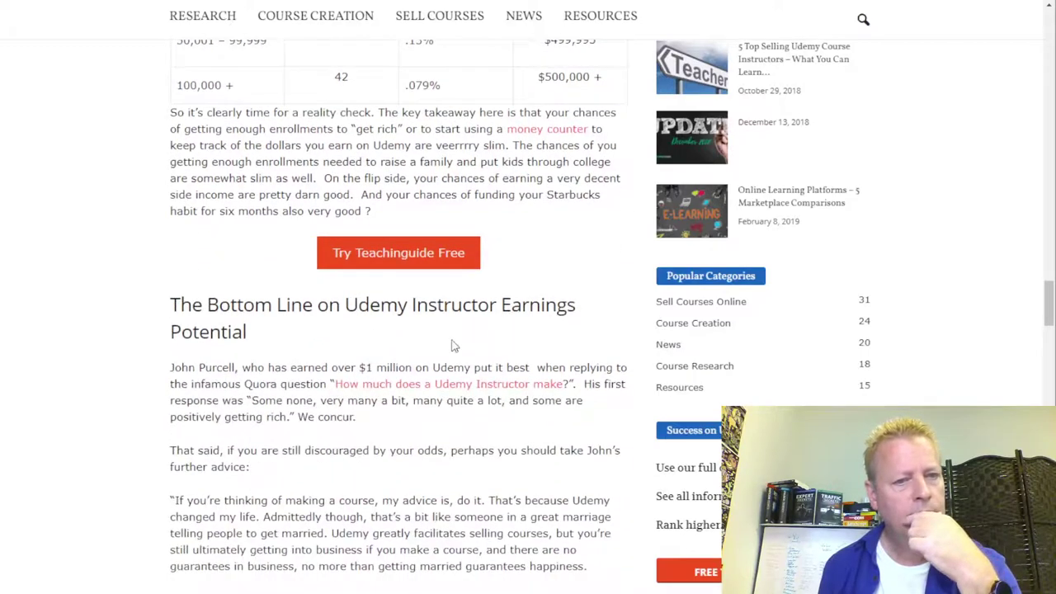
# - Leave the TeachinGuide article and go back to the Google results
pyautogui.scroll(-4, 561, 367)
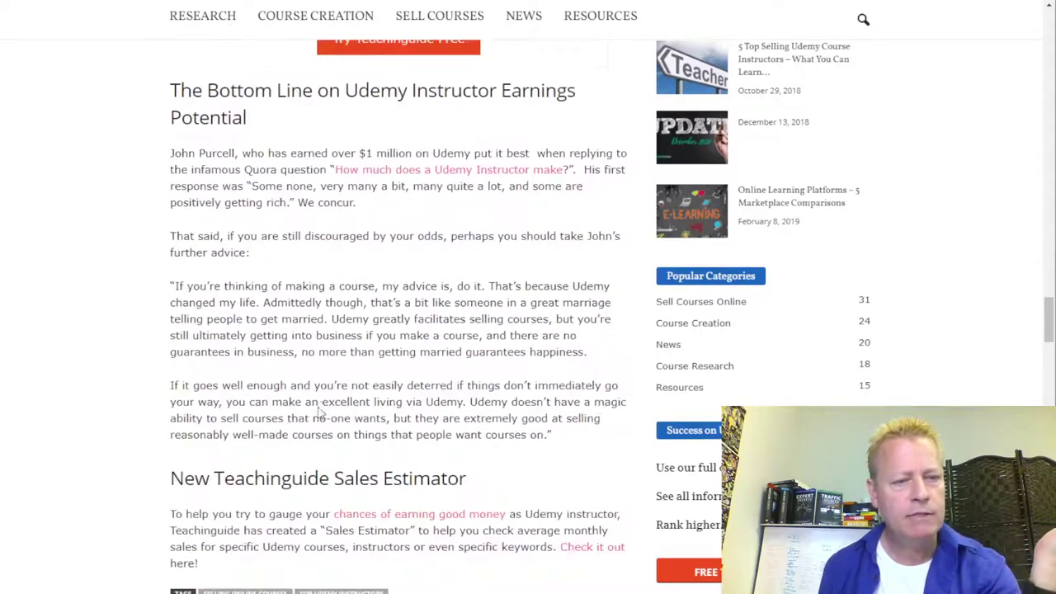
pyautogui.scroll(-5, 401, 382)
pyautogui.scroll(3, 401, 379)
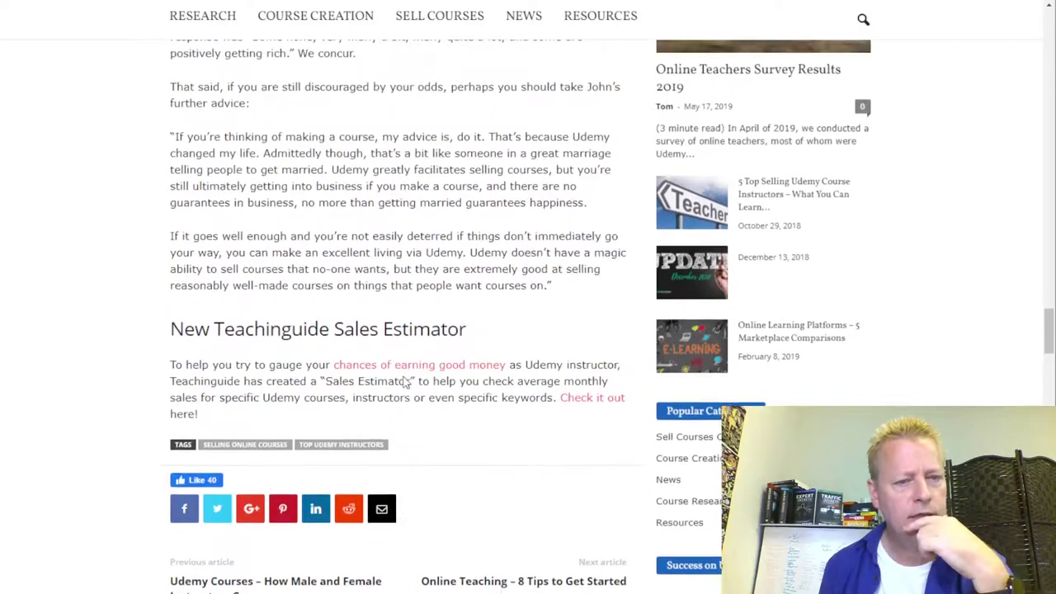
pyautogui.hotkey('alt', 'Left')
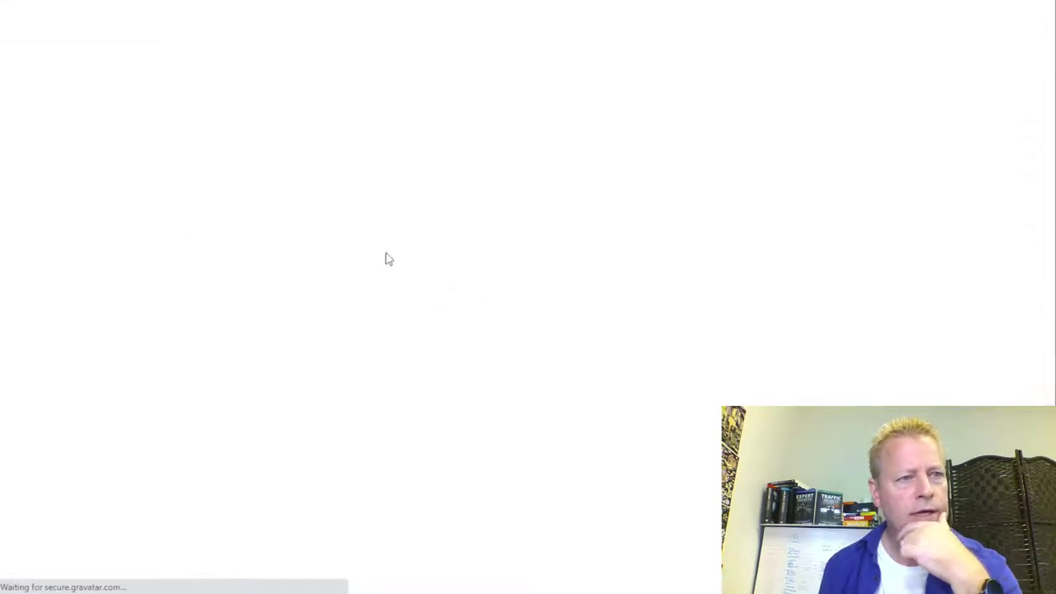
# - Return to the top of the results and select the current query in the search box
pyautogui.scroll(-2, 360, 405)
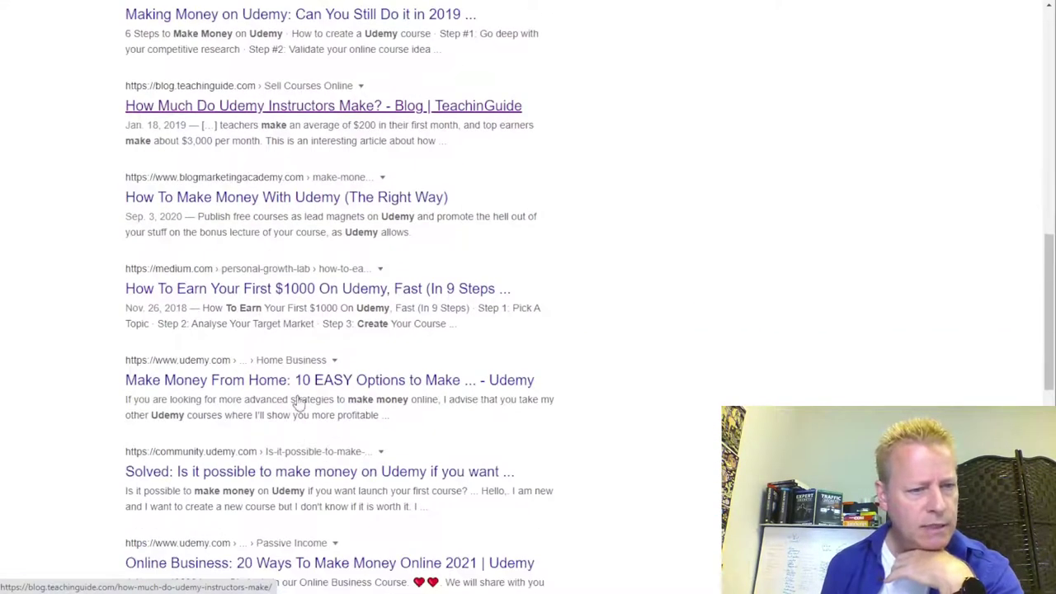
pyautogui.scroll(-2, 247, 424)
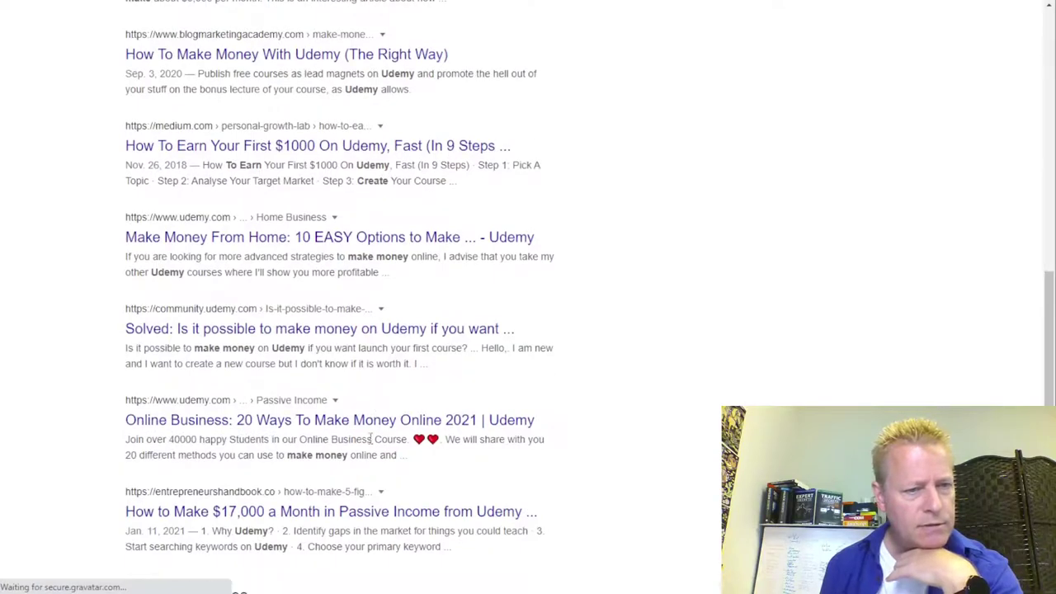
pyautogui.scroll(-3, 371, 443)
pyautogui.scroll(9, 429, 377)
pyautogui.scroll(3, 429, 377)
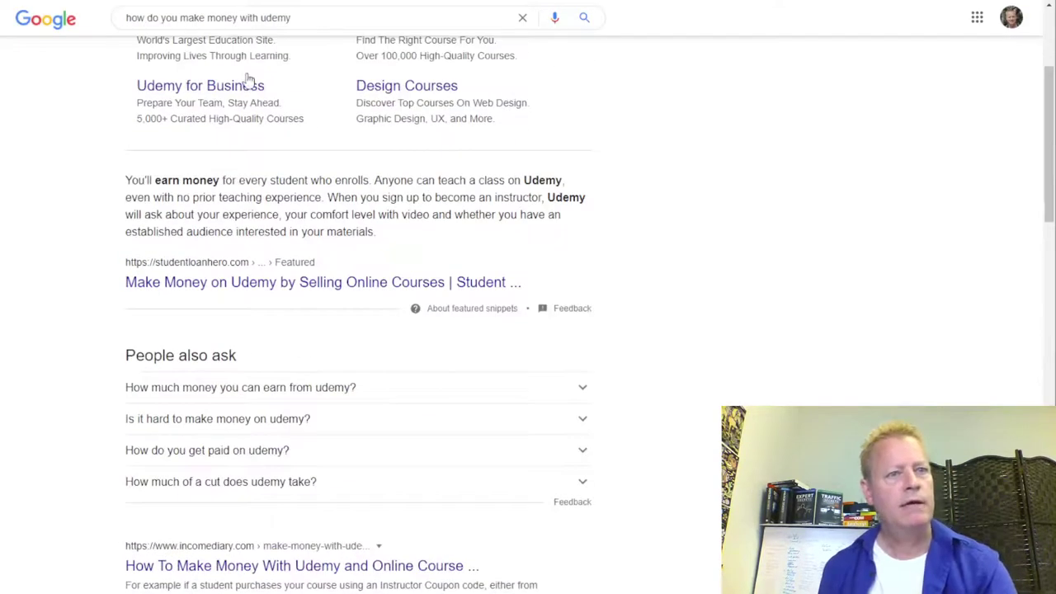
pyautogui.moveTo(318, 11); pyautogui.dragTo(81, 14)
# - Search Google for 'how does udemy choose course prices', accepting the spelling correction
pyautogui.write('h')
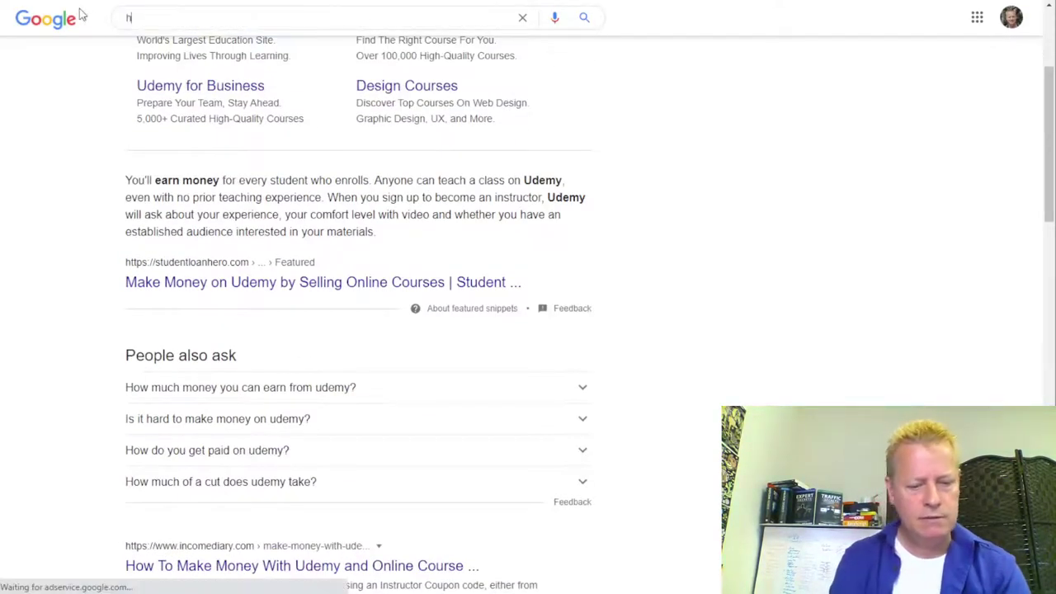
pyautogui.write('ow does udemy ')
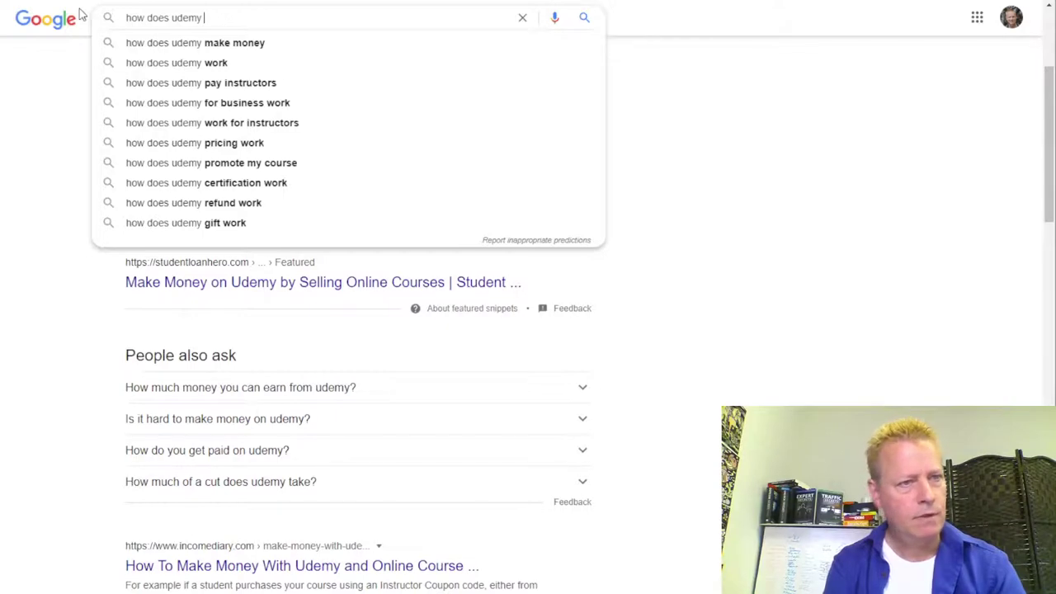
pyautogui.write('chosse cour')
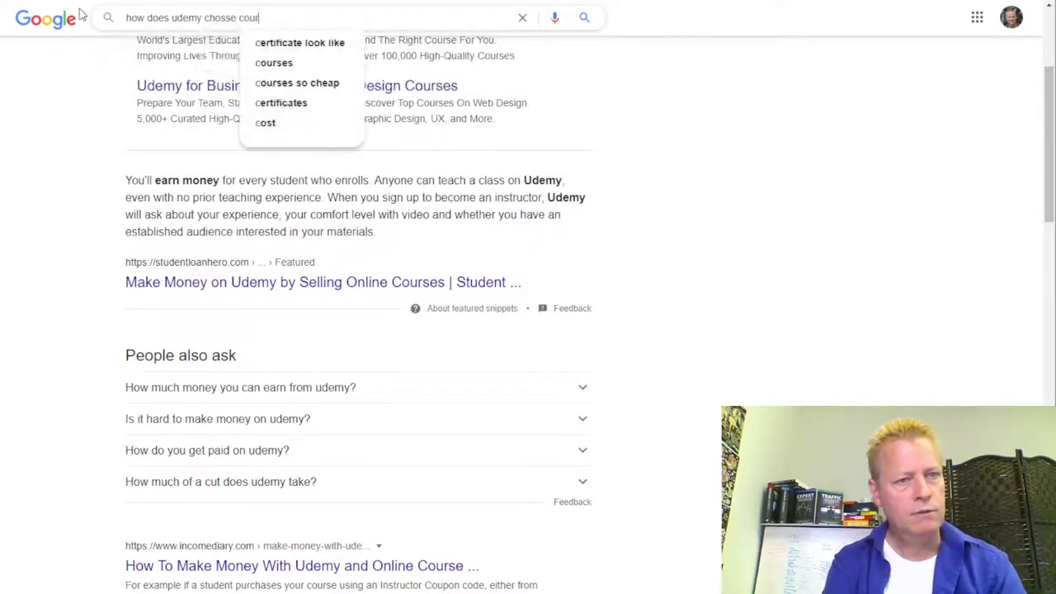
pyautogui.write('se prices')
pyautogui.press('Return')
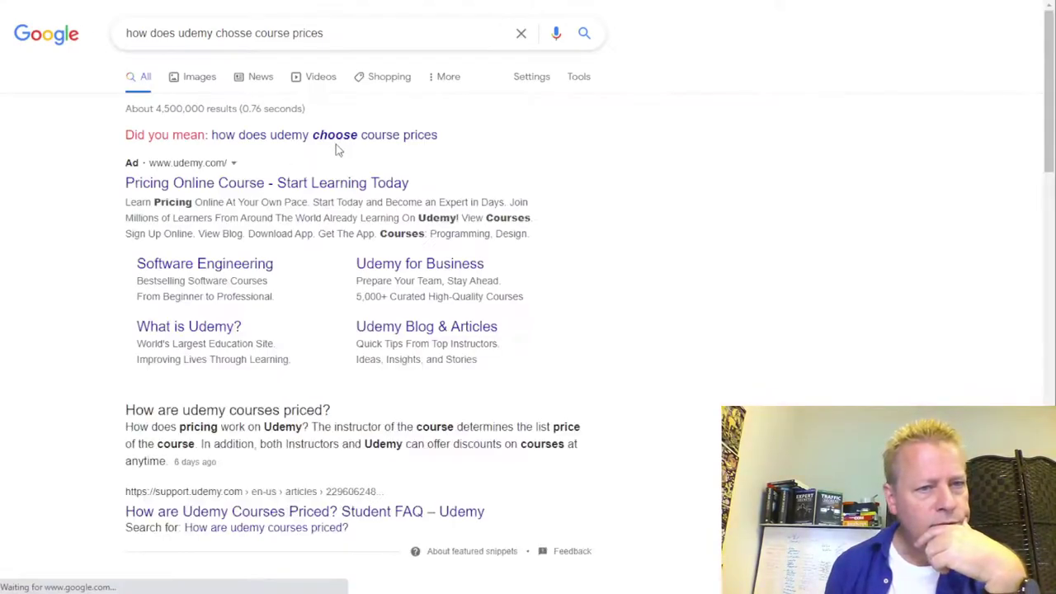
pyautogui.click(396, 135)
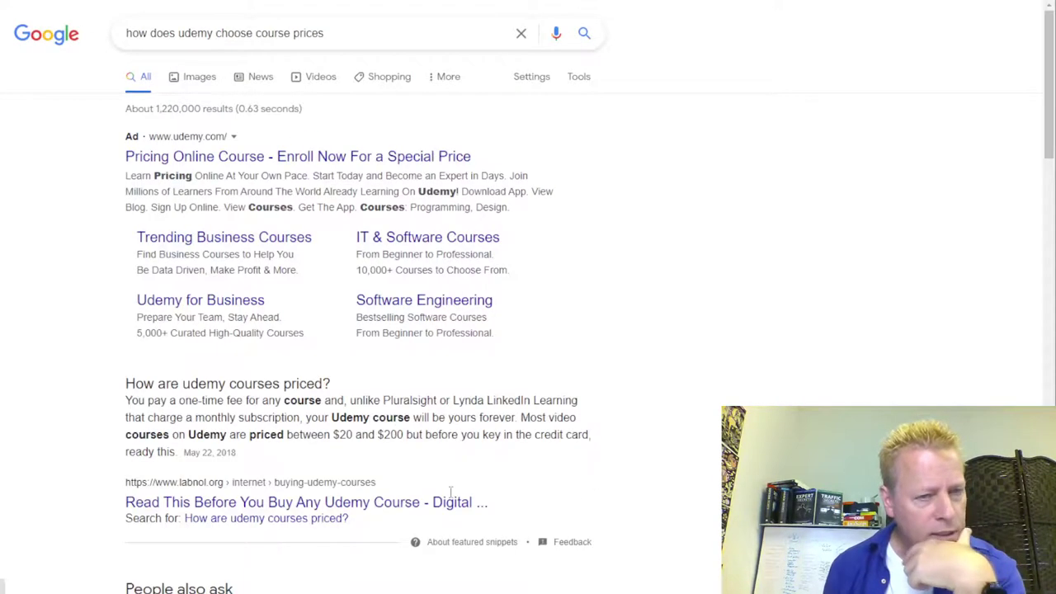
pyautogui.scroll(-2, 399, 488)
pyautogui.scroll(-4, 399, 488)
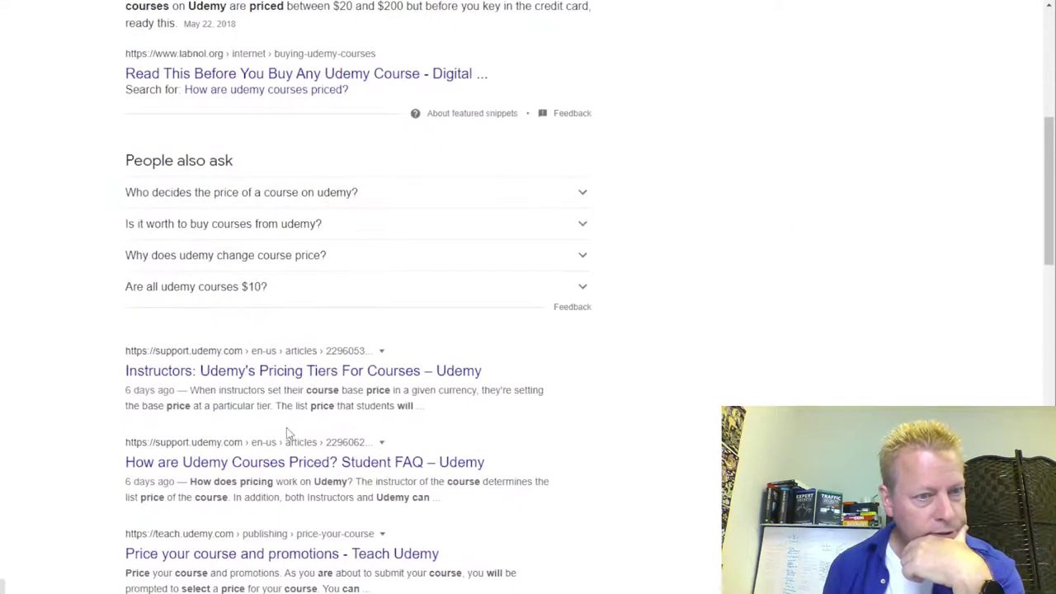
pyautogui.scroll(-2, 429, 433)
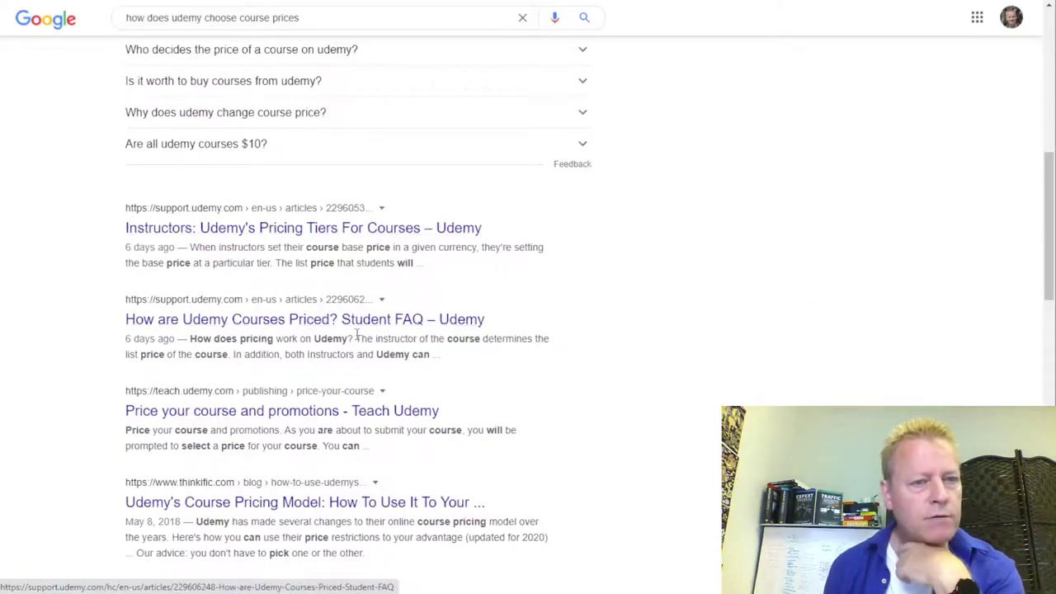
# - Read Udemy's 'How are Udemy Courses Priced? Student FAQ', then return to the Google results
pyautogui.click(290, 323)
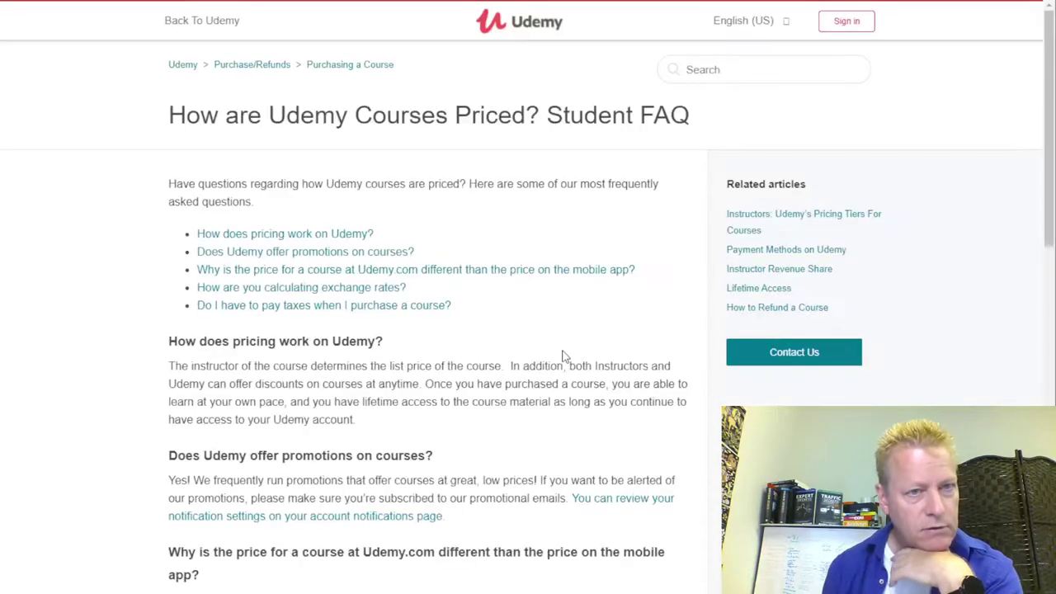
pyautogui.scroll(-1, 371, 397)
pyautogui.scroll(-2, 371, 398)
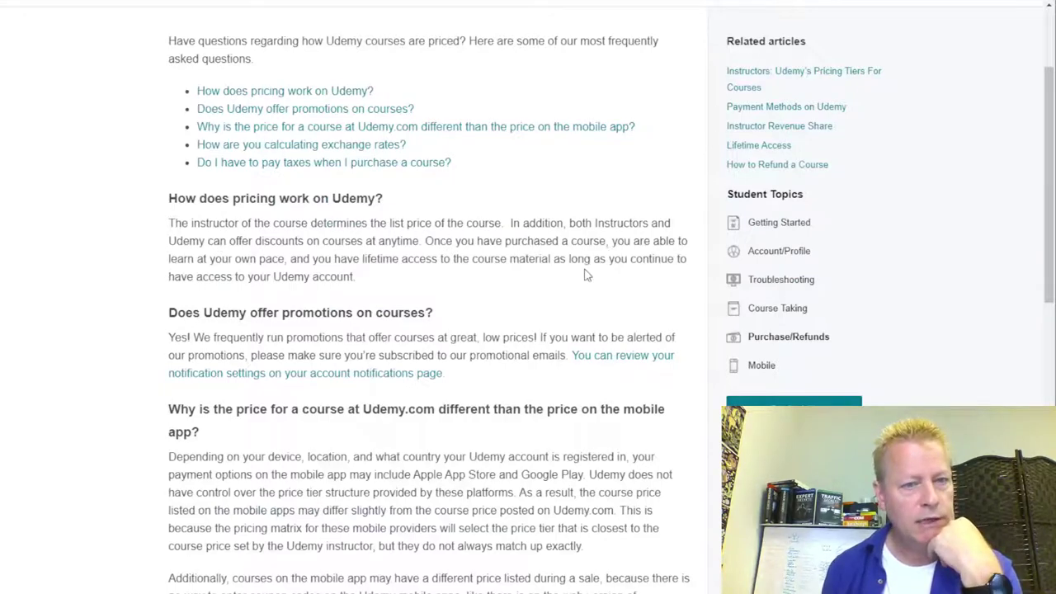
pyautogui.scroll(-3, 453, 435)
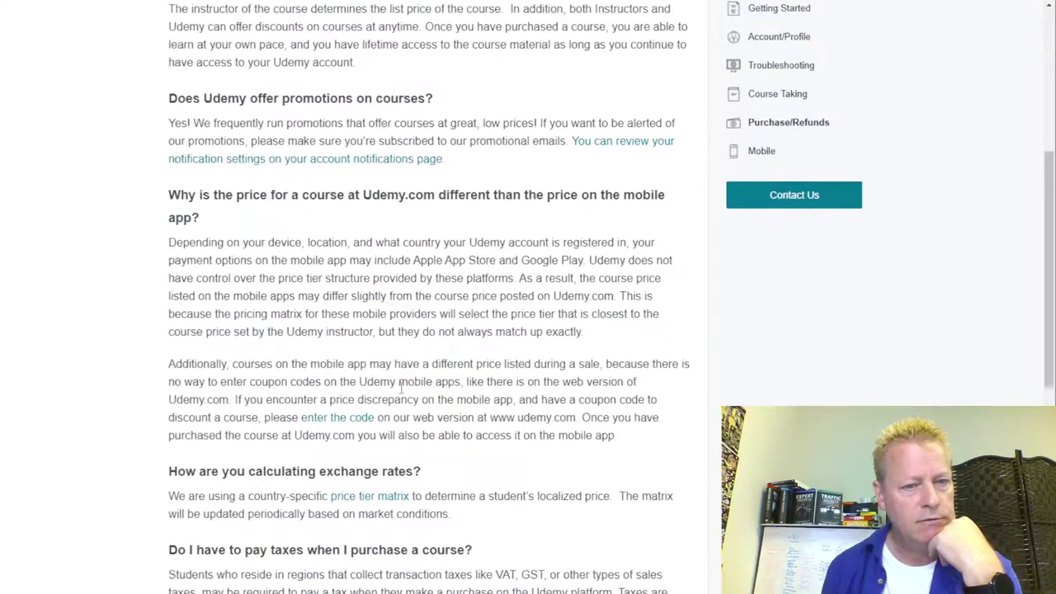
pyautogui.scroll(-6, 401, 388)
pyautogui.scroll(3, 401, 387)
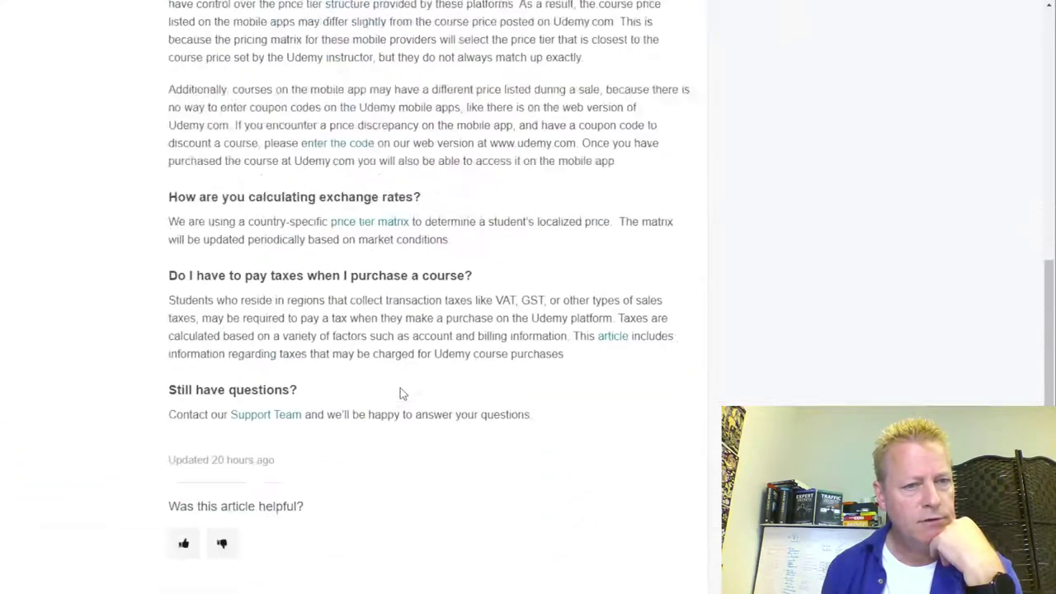
pyautogui.scroll(5, 400, 392)
pyautogui.scroll(-1, 310, 393)
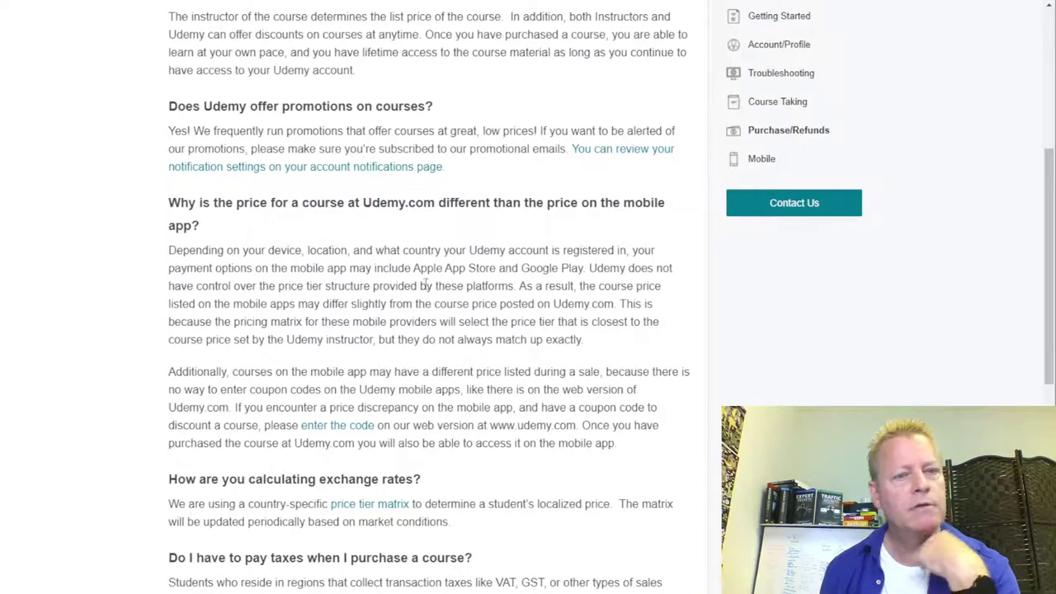
pyautogui.scroll(3, 487, 302)
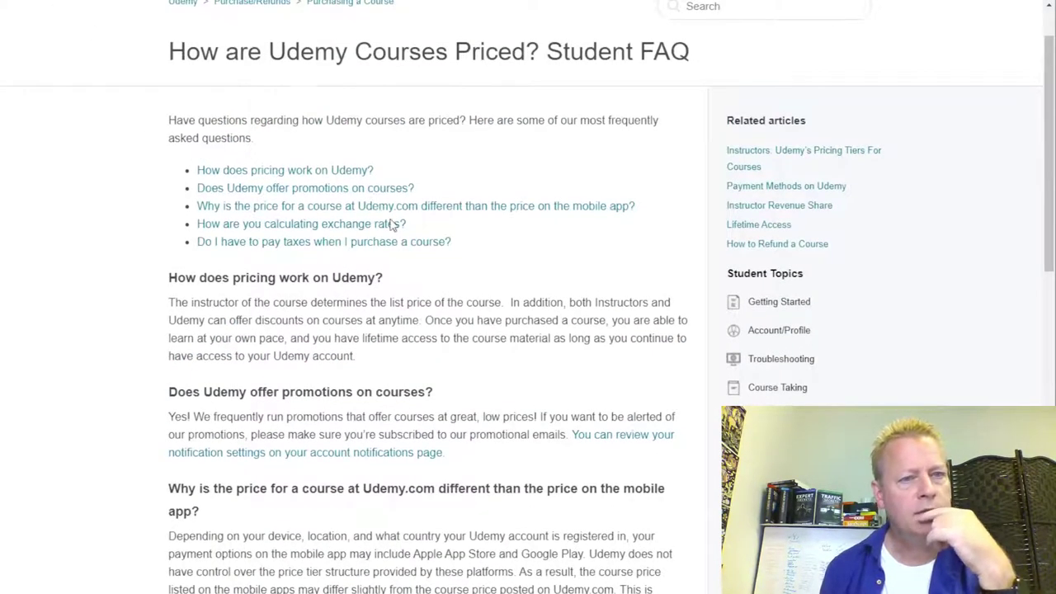
pyautogui.hotkey('alt', 'Left')
# - Open the Quora result 'I am creating a course on Udemy. How should I price my …'
pyautogui.scroll(-3, 388, 410)
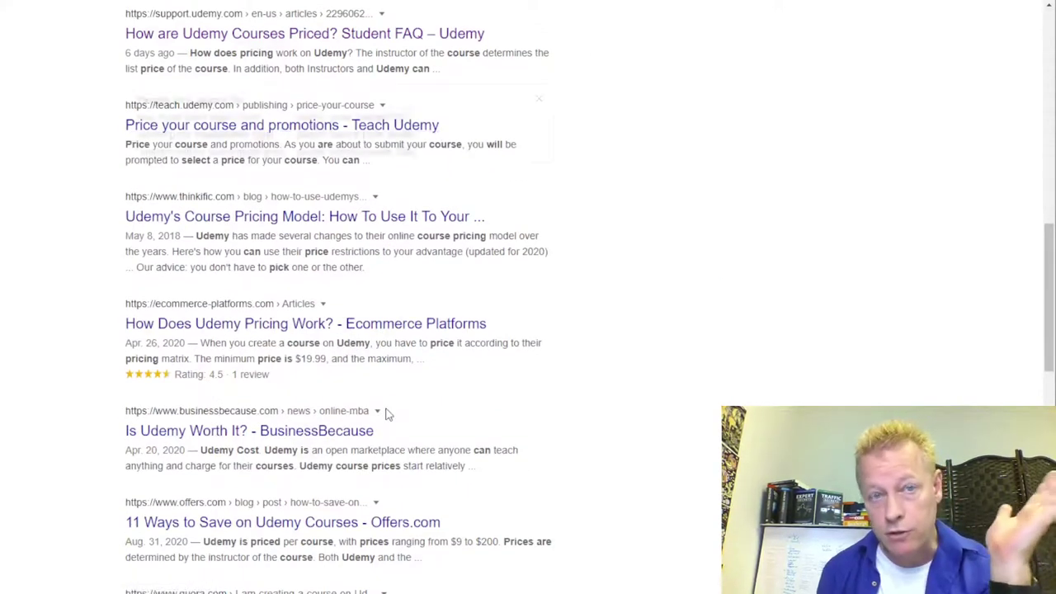
pyautogui.scroll(-3, 385, 421)
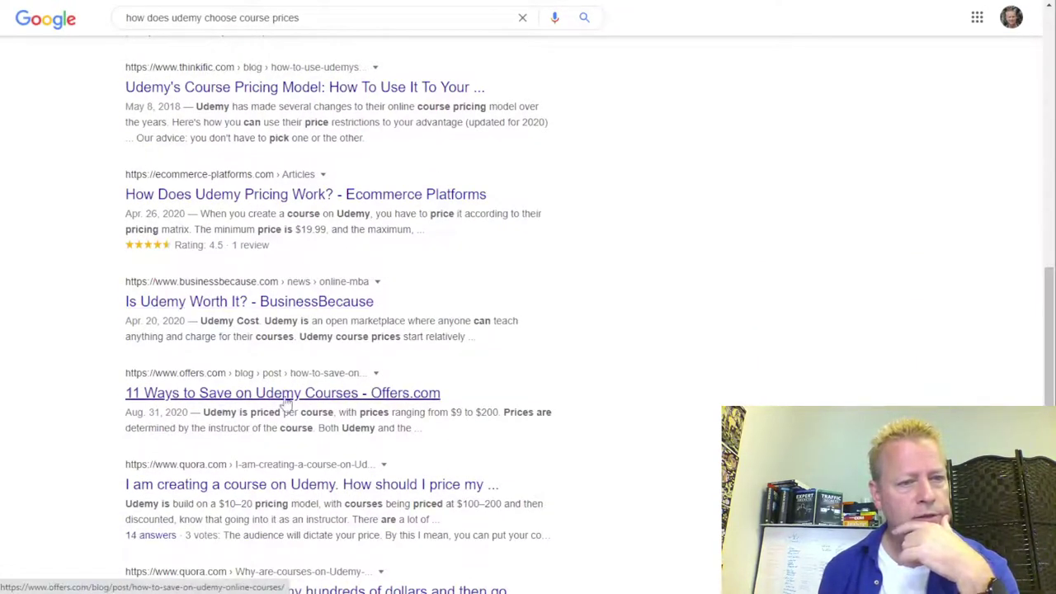
pyautogui.scroll(-2, 356, 479)
pyautogui.scroll(-1, 357, 478)
pyautogui.click(382, 273)
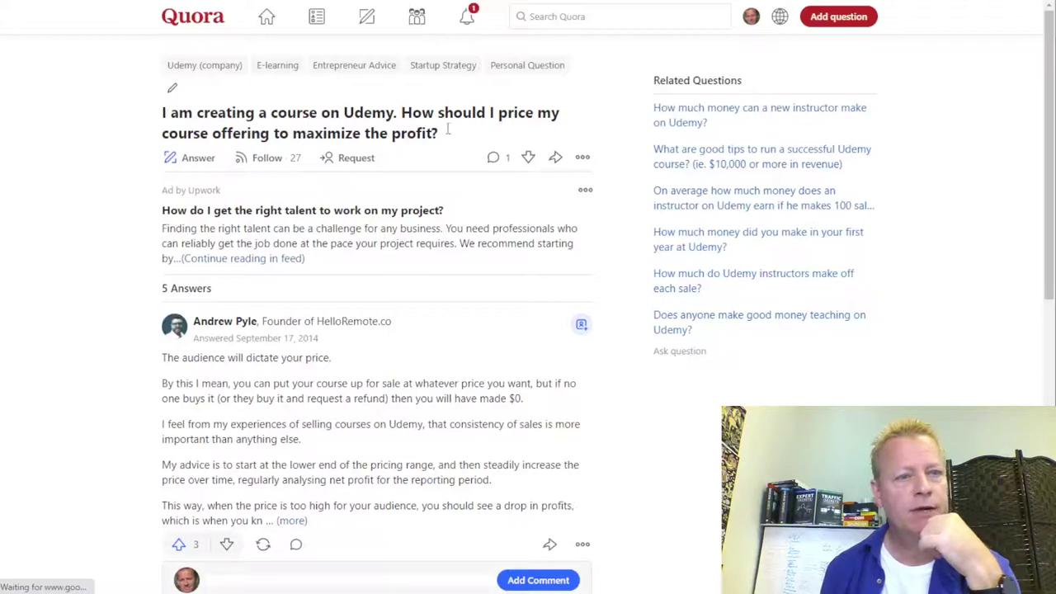
# - Read through the Quora answers on pricing a Udemy course to maximize profit
pyautogui.scroll(-3, 346, 271)
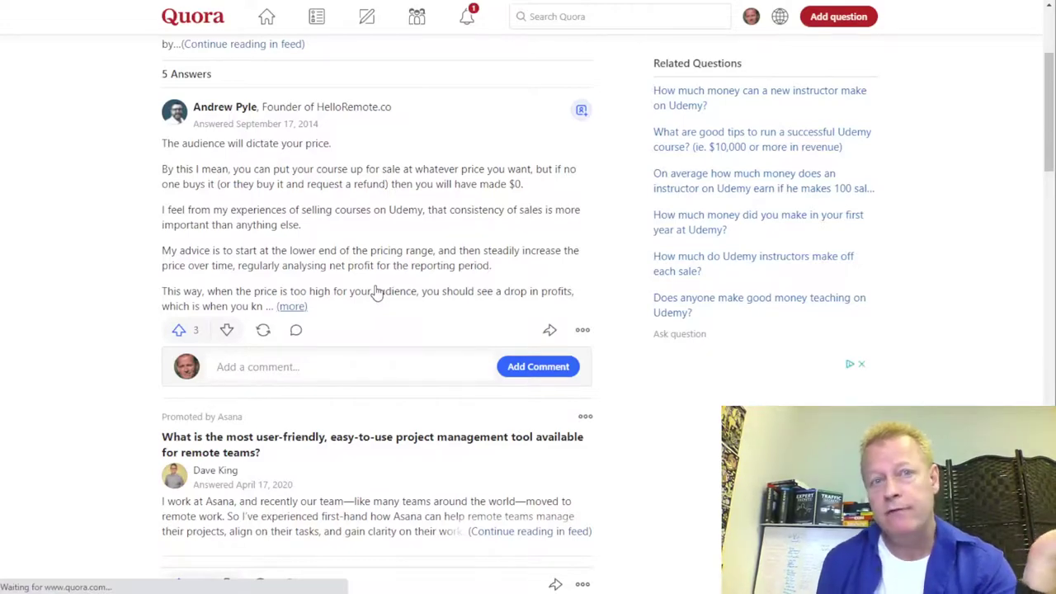
pyautogui.scroll(-3, 375, 293)
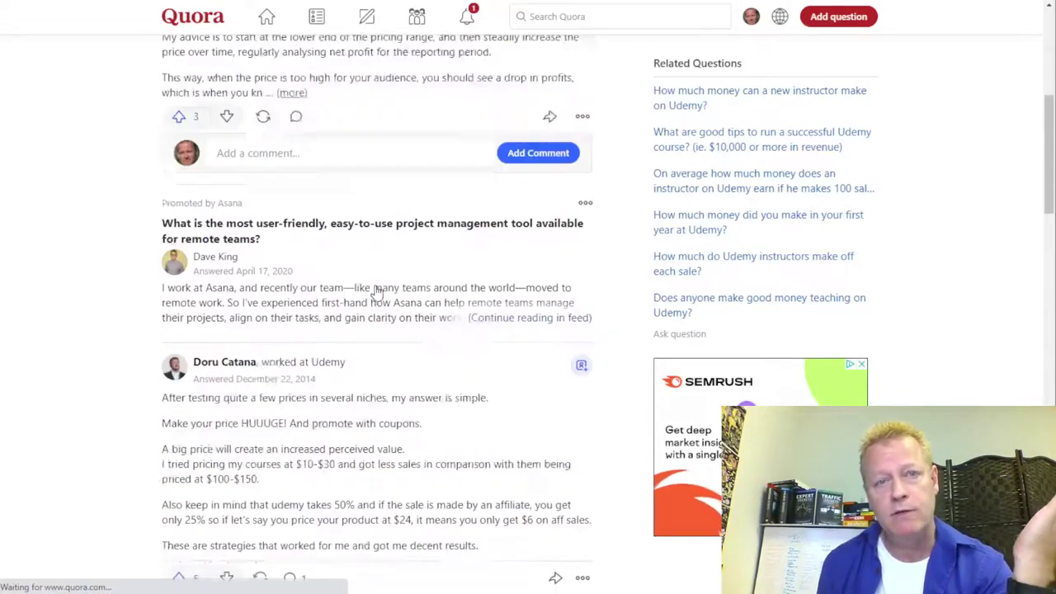
pyautogui.scroll(-4, 375, 293)
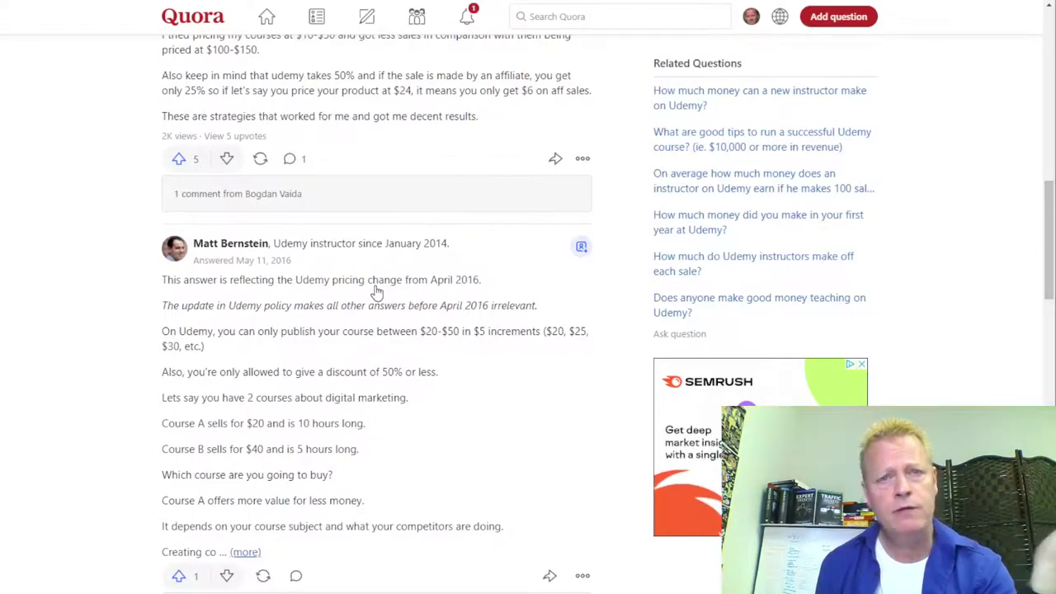
pyautogui.scroll(-3, 375, 290)
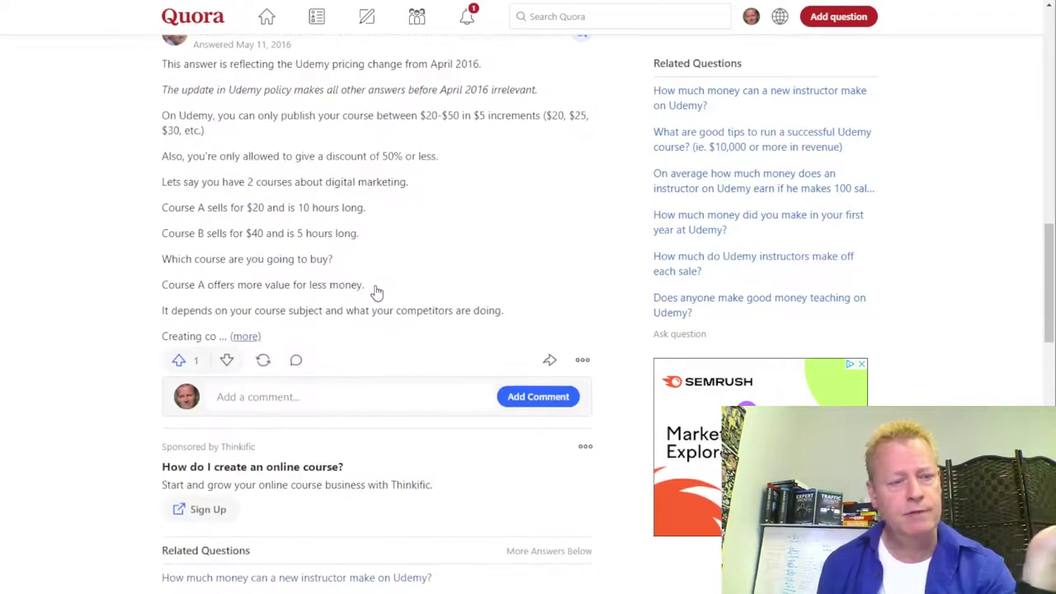
pyautogui.scroll(-7, 375, 290)
pyautogui.scroll(4, 375, 289)
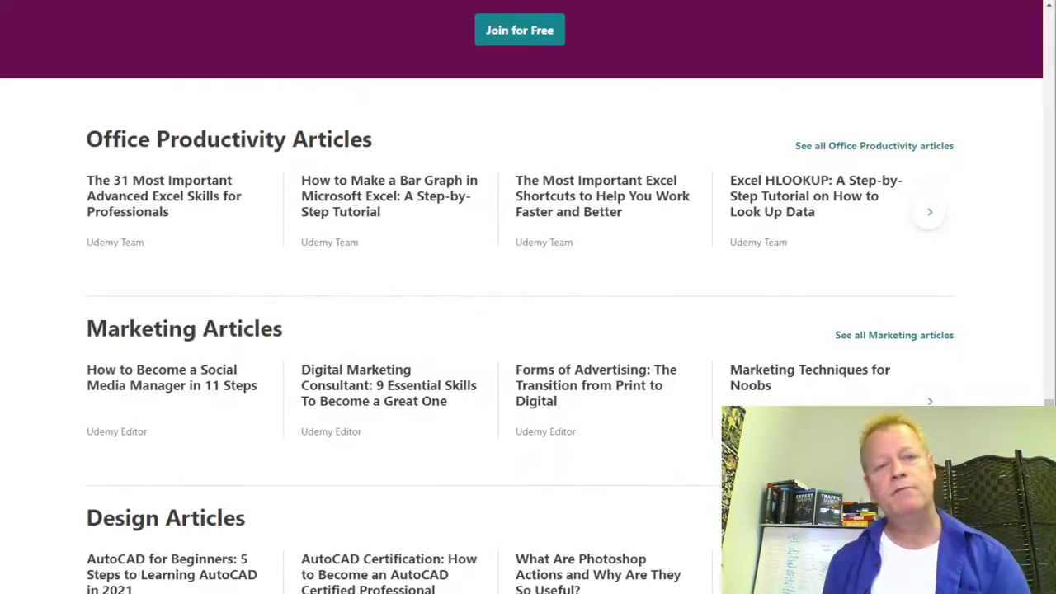
# - Leave the Udemy blog listings for the main Udemy site via the logo
pyautogui.scroll(-5, 380, 186)
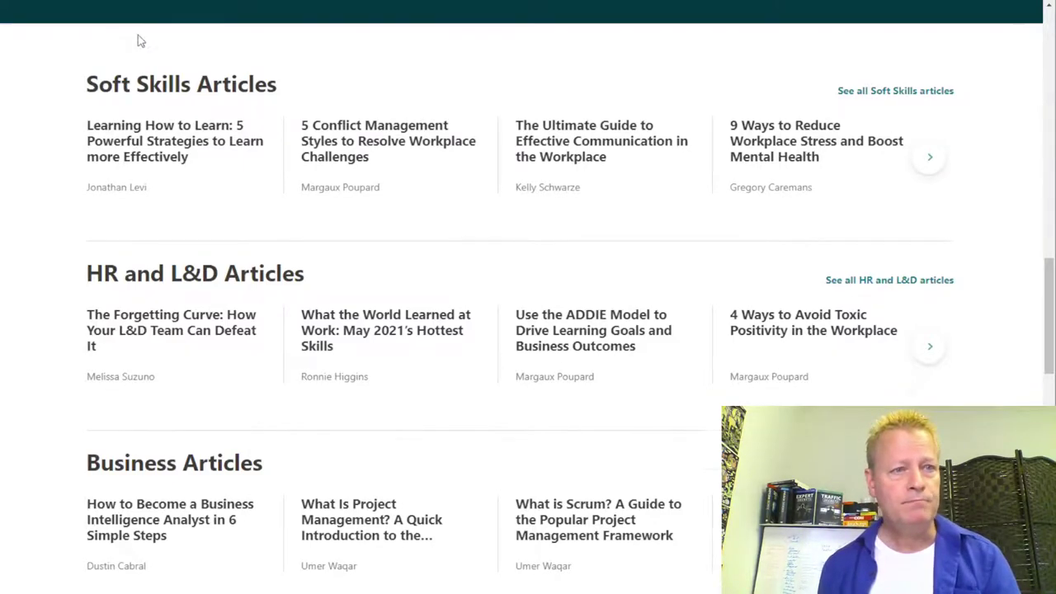
pyautogui.scroll(15, 137, 41)
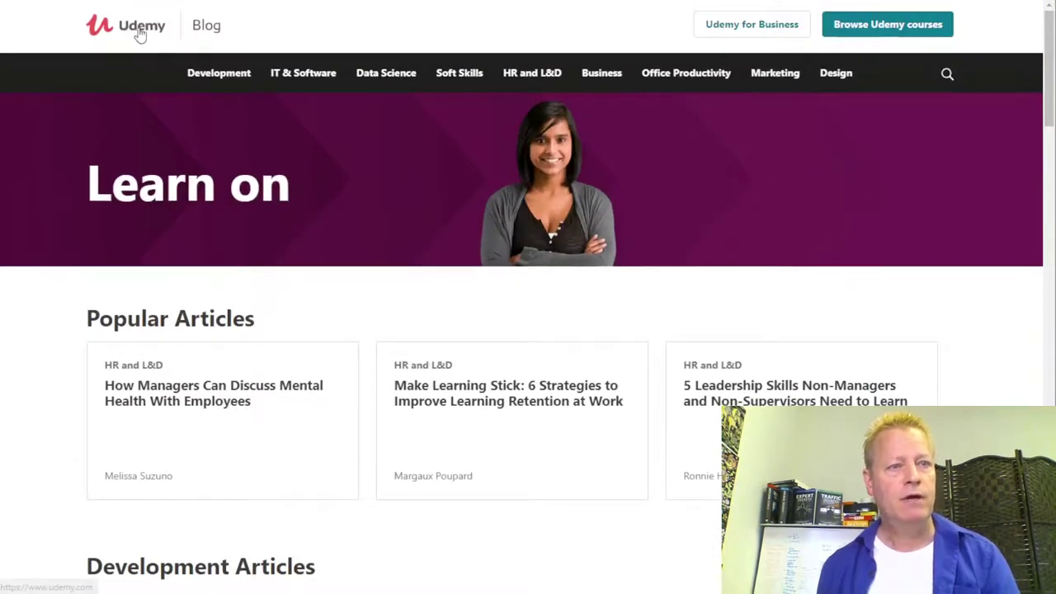
pyautogui.click(141, 34)
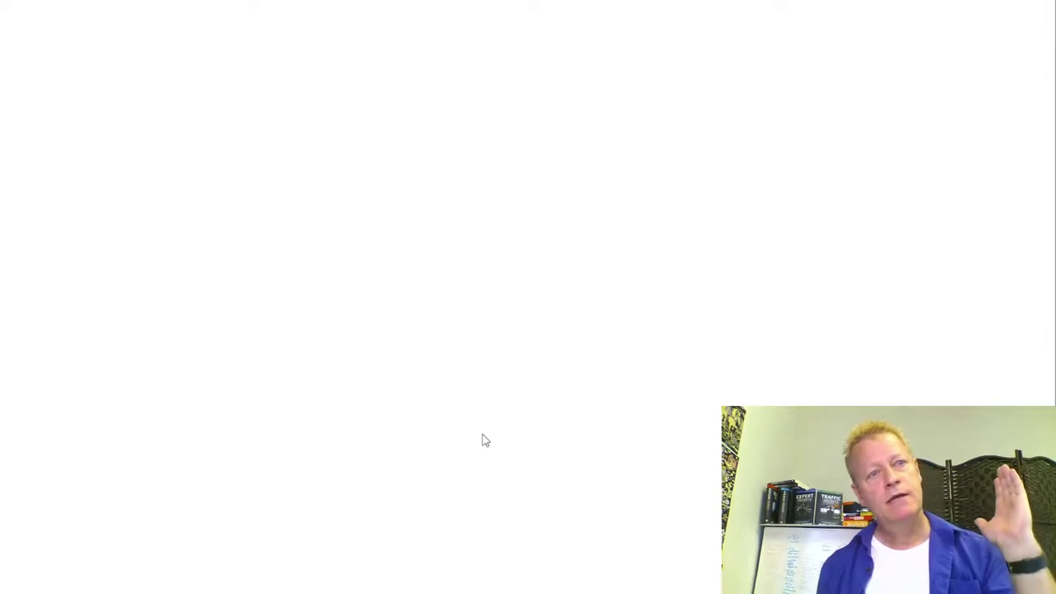
# - Scroll through the homepage's recommended course rows and CA$ prices, ending back at the top
pyautogui.scroll(-5, 537, 417)
pyautogui.scroll(5, 537, 417)
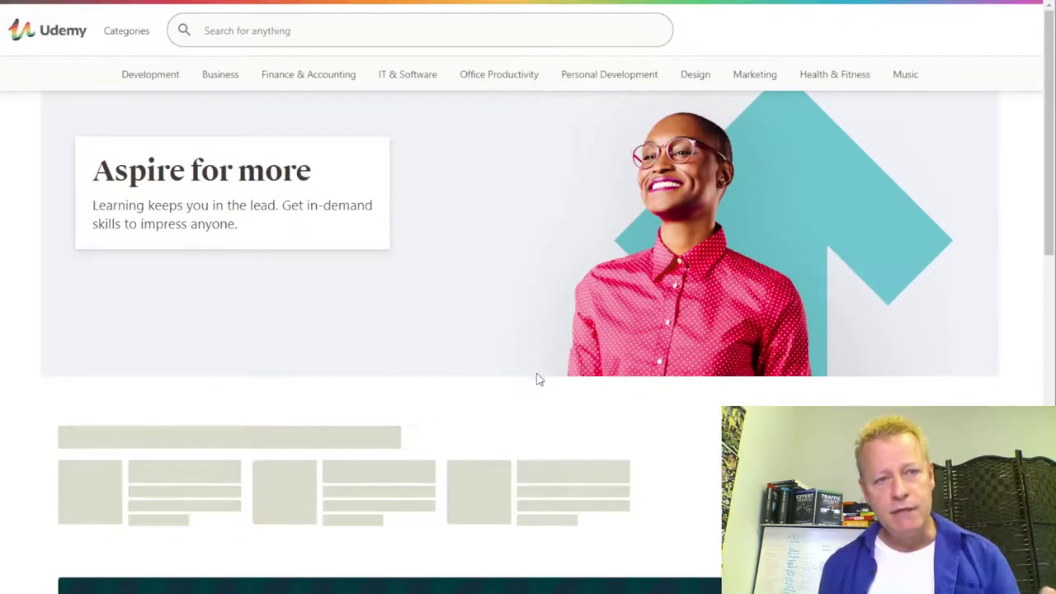
pyautogui.scroll(-5, 574, 415)
pyautogui.scroll(5, 573, 415)
pyautogui.scroll(-5, 573, 415)
pyautogui.scroll(-5, 572, 410)
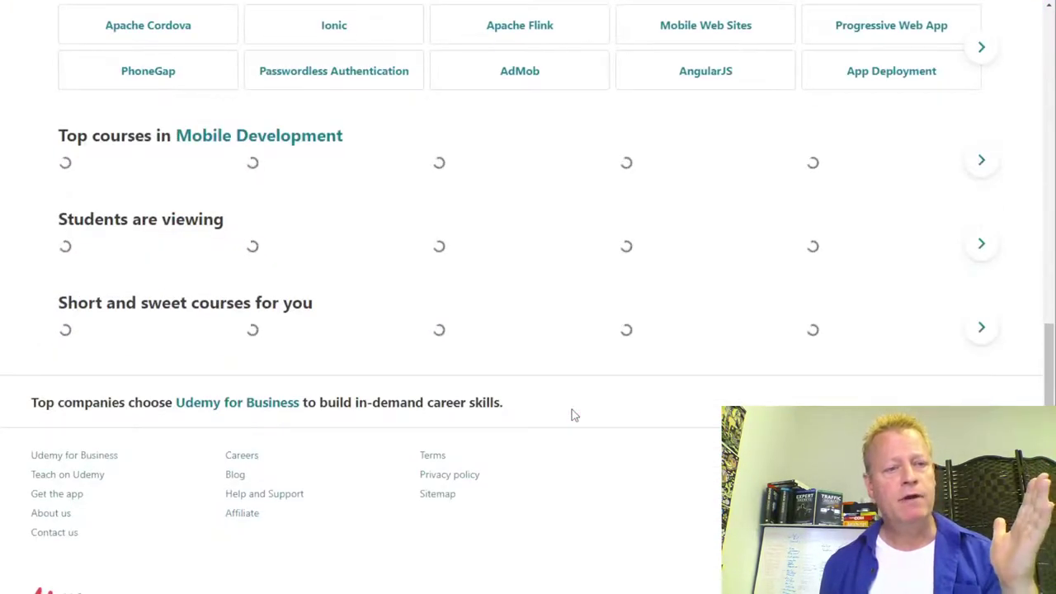
pyautogui.scroll(5, 571, 410)
pyautogui.scroll(-5, 573, 415)
pyautogui.scroll(5, 573, 415)
pyautogui.scroll(4, 574, 415)
pyautogui.scroll(-10, 573, 415)
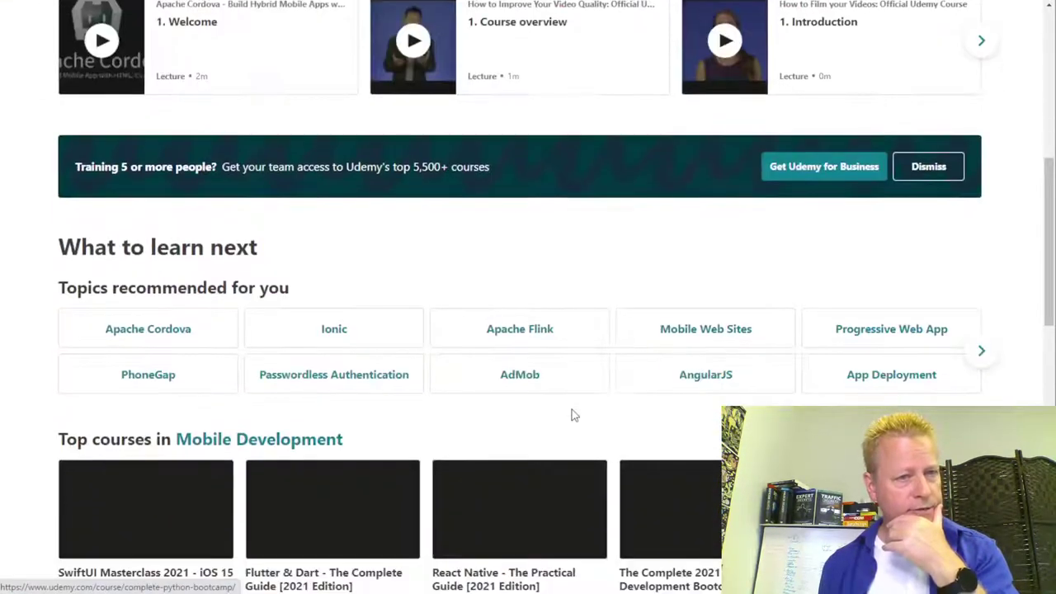
pyautogui.scroll(5, 573, 415)
pyautogui.scroll(6, 573, 415)
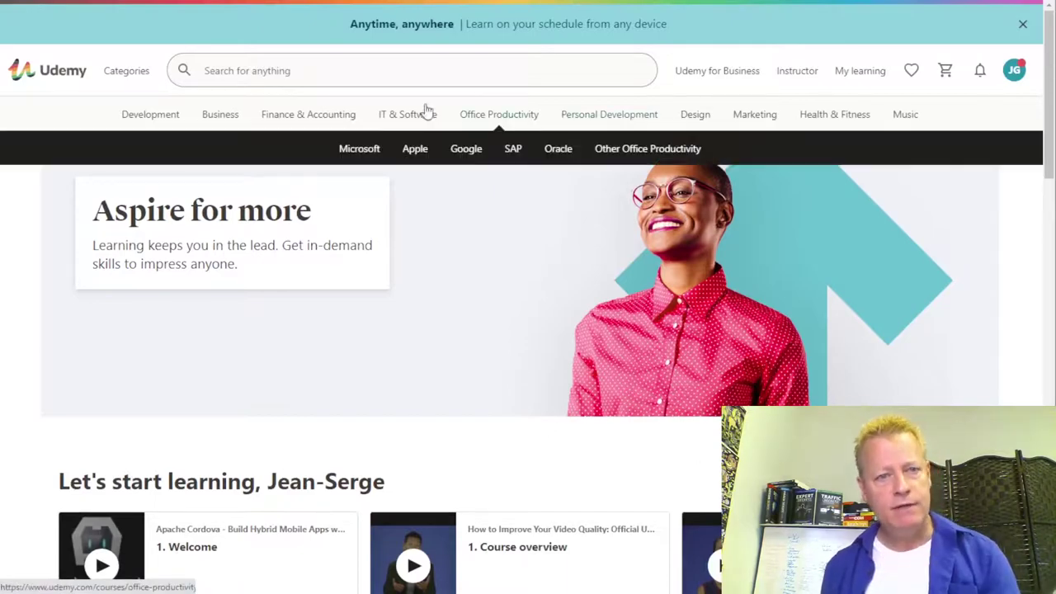
pyautogui.scroll(-1, 452, 327)
pyautogui.scroll(-15, 452, 327)
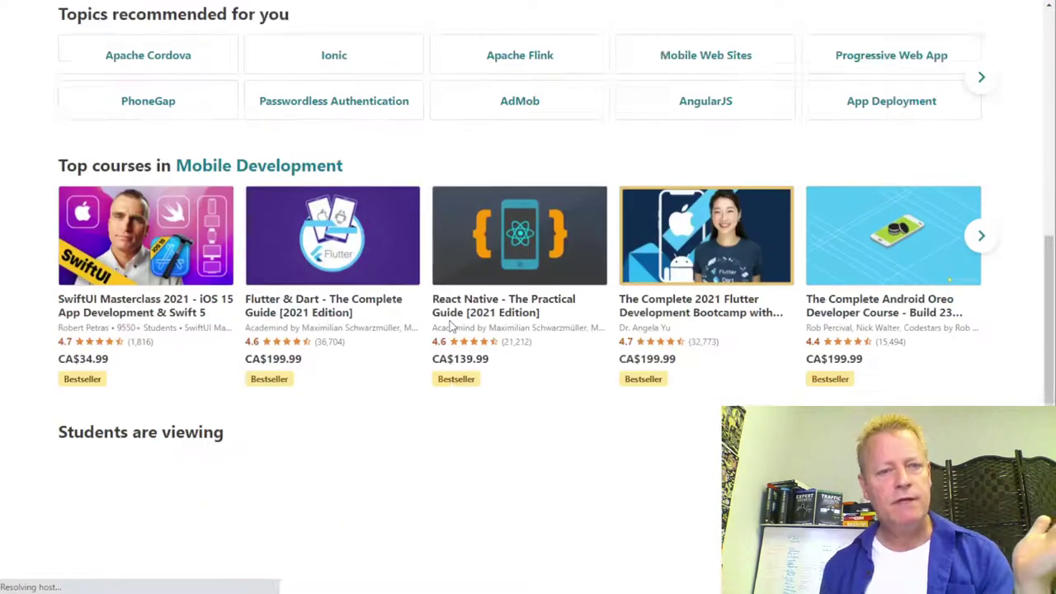
pyautogui.scroll(15, 489, 385)
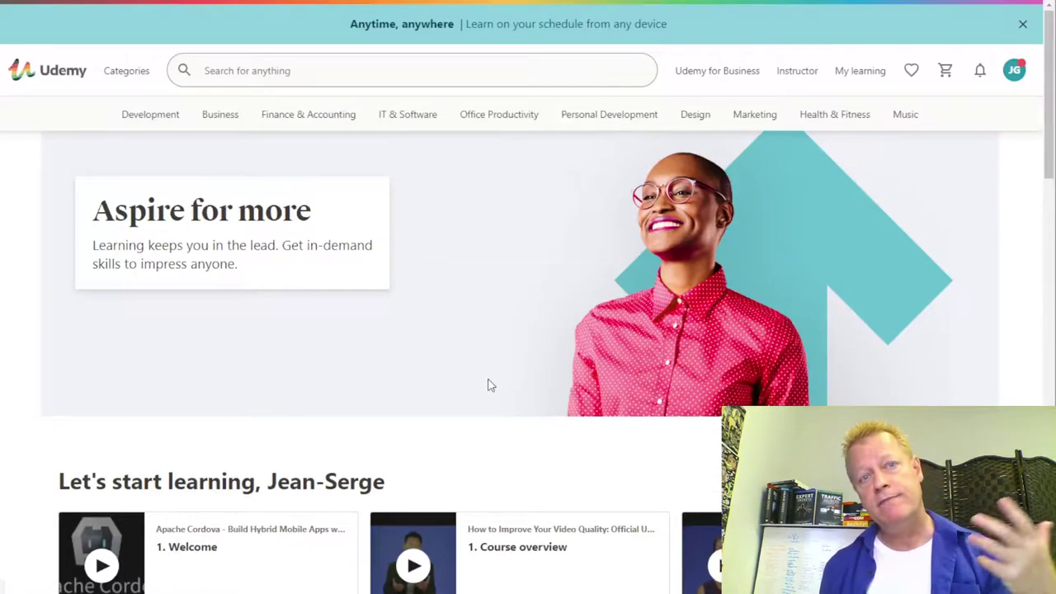
pyautogui.scroll(-15, 489, 386)
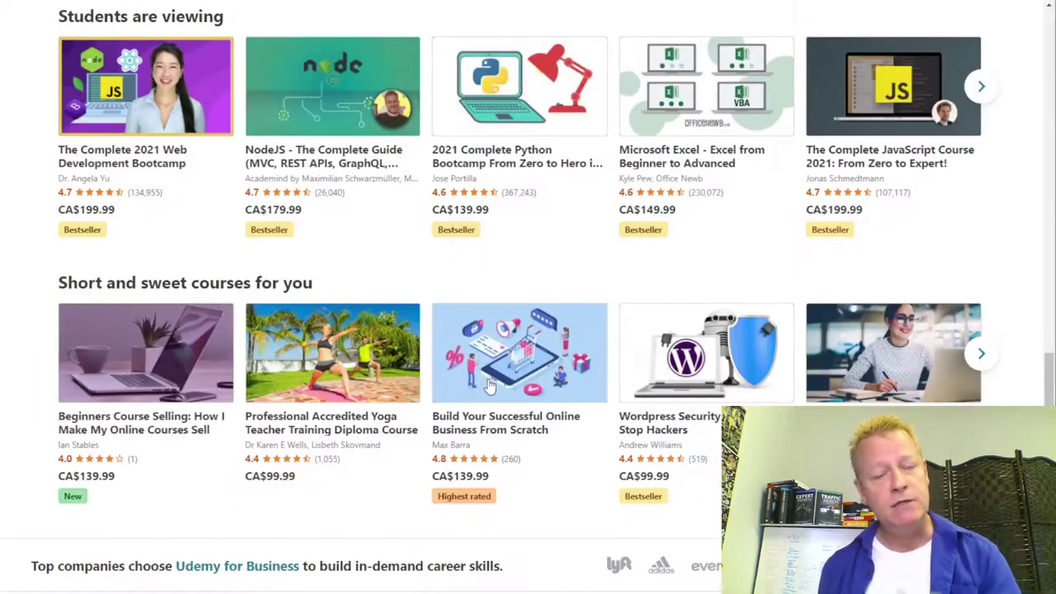
pyautogui.scroll(10, 489, 385)
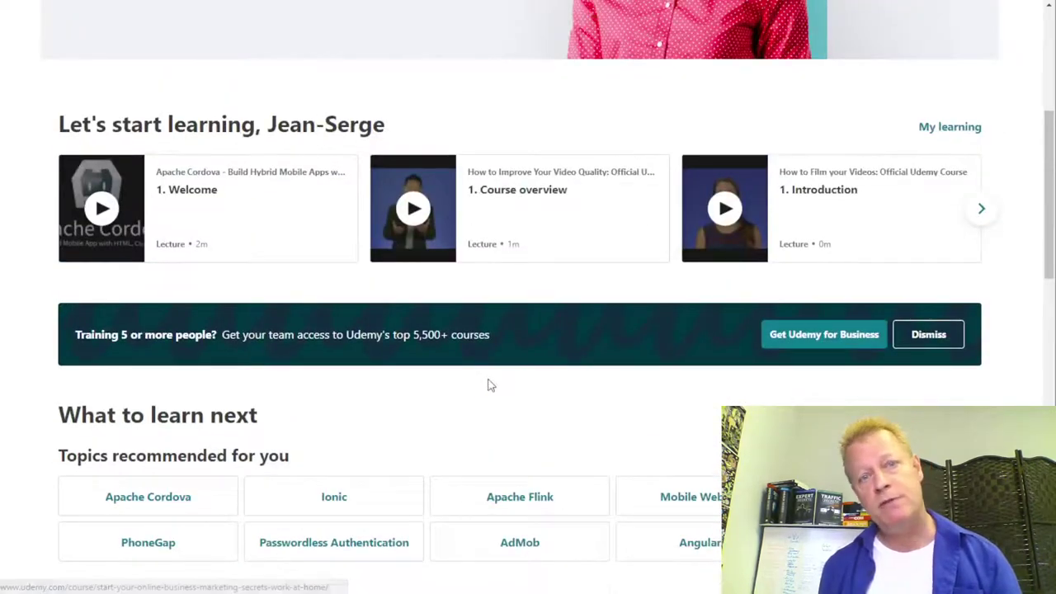
pyautogui.scroll(5, 489, 385)
pyautogui.scroll(-6, 489, 385)
pyautogui.scroll(-5, 489, 385)
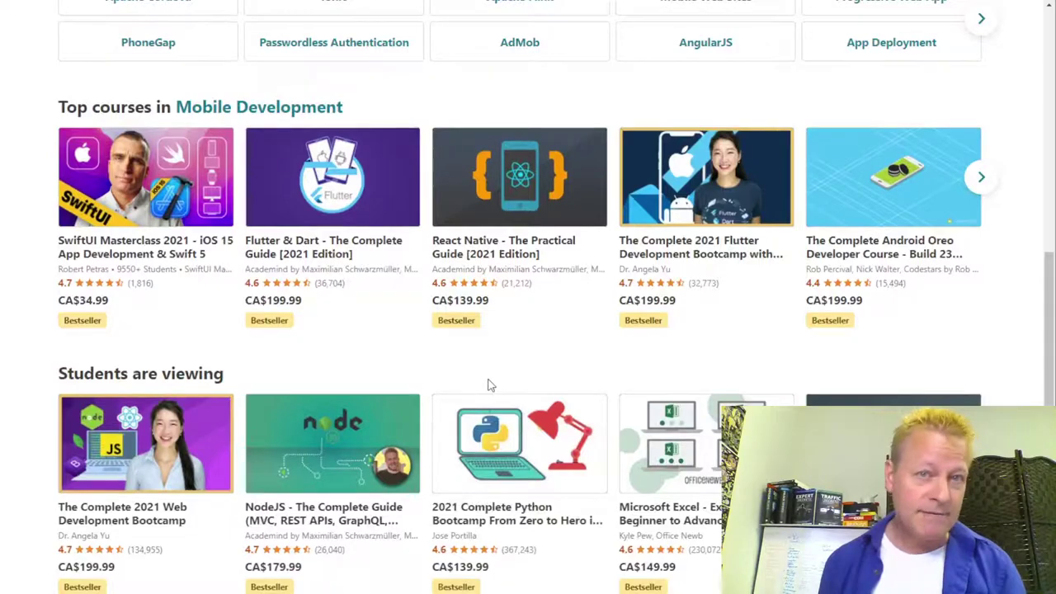
pyautogui.scroll(-2, 489, 385)
pyautogui.scroll(8, 490, 386)
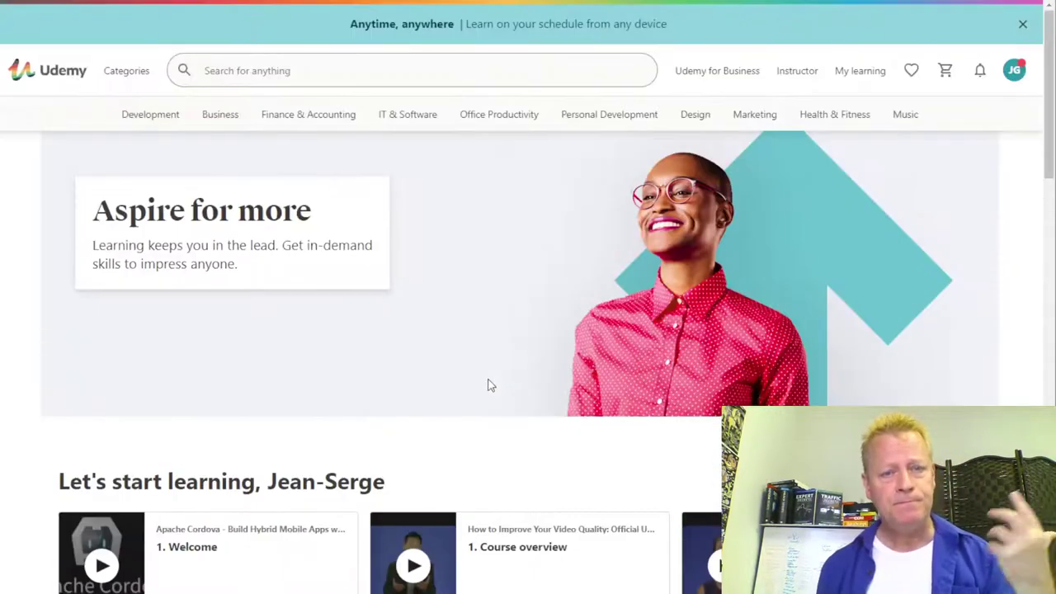
pyautogui.scroll(-3, 490, 385)
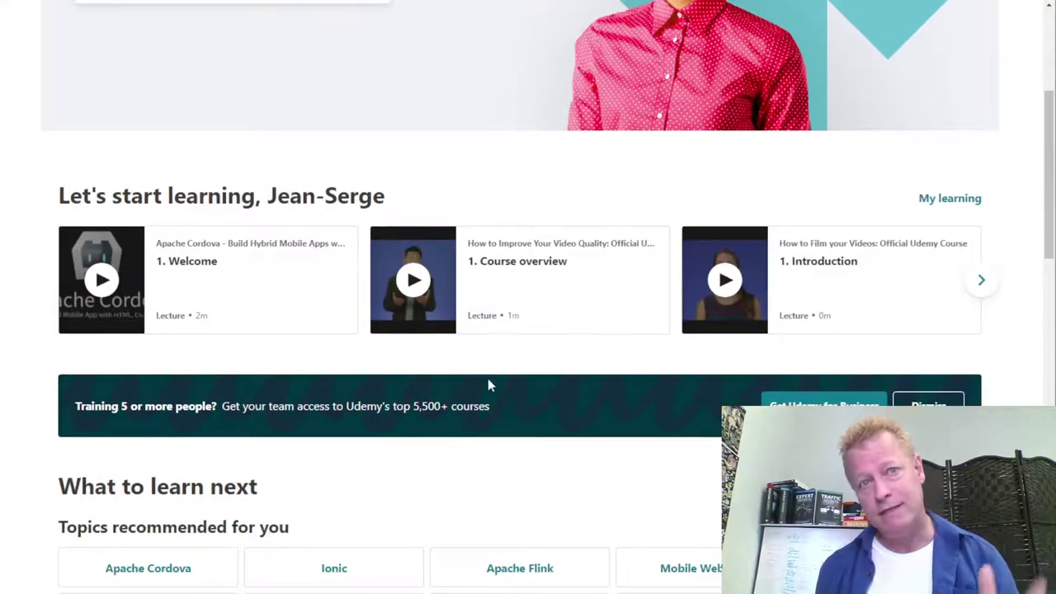
pyautogui.scroll(-5, 488, 385)
pyautogui.scroll(-4, 490, 385)
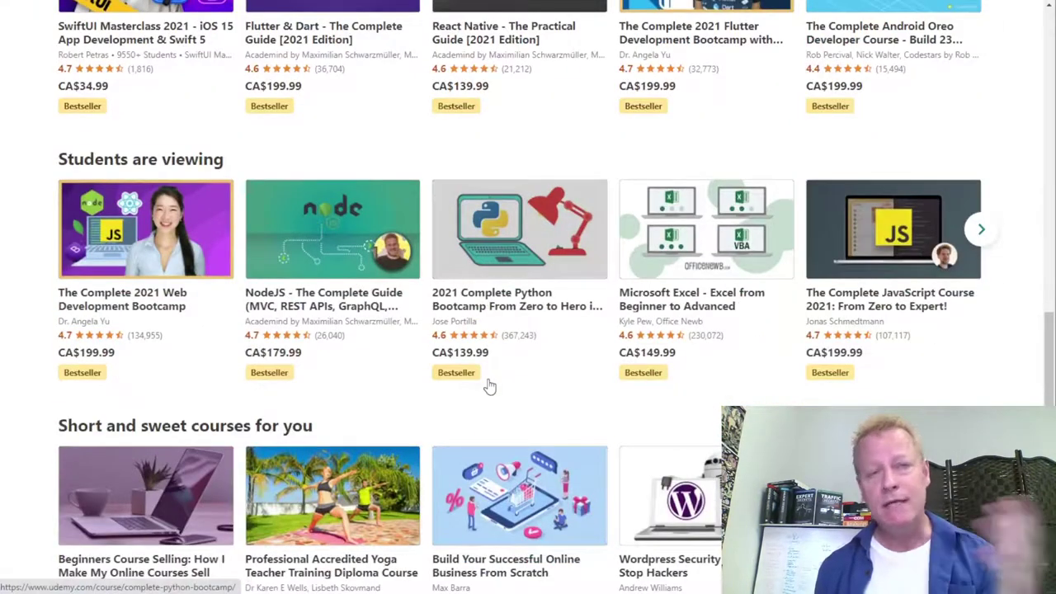
pyautogui.scroll(-5, 489, 385)
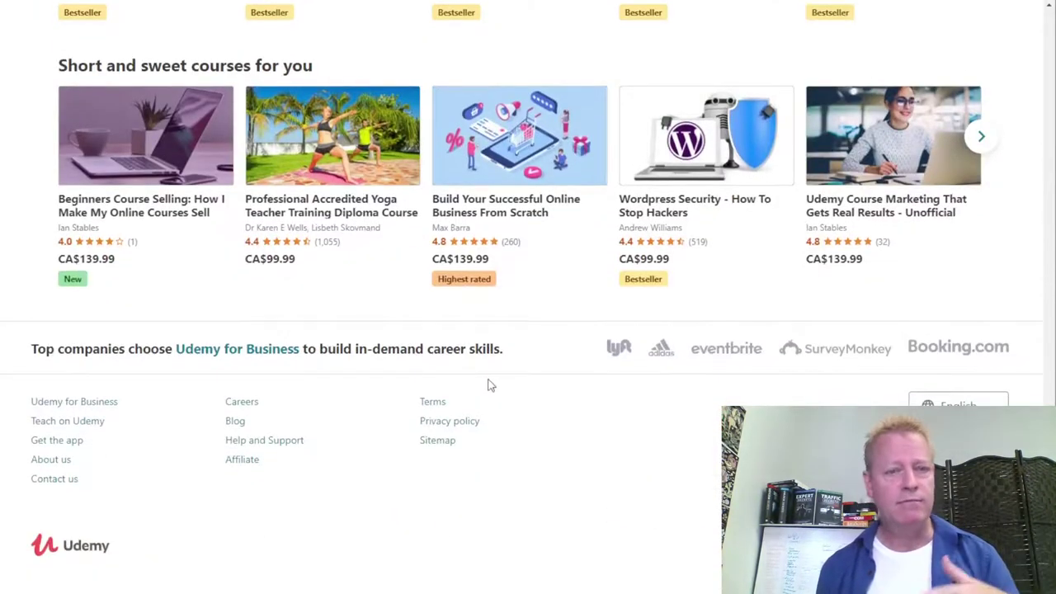
pyautogui.scroll(5, 489, 385)
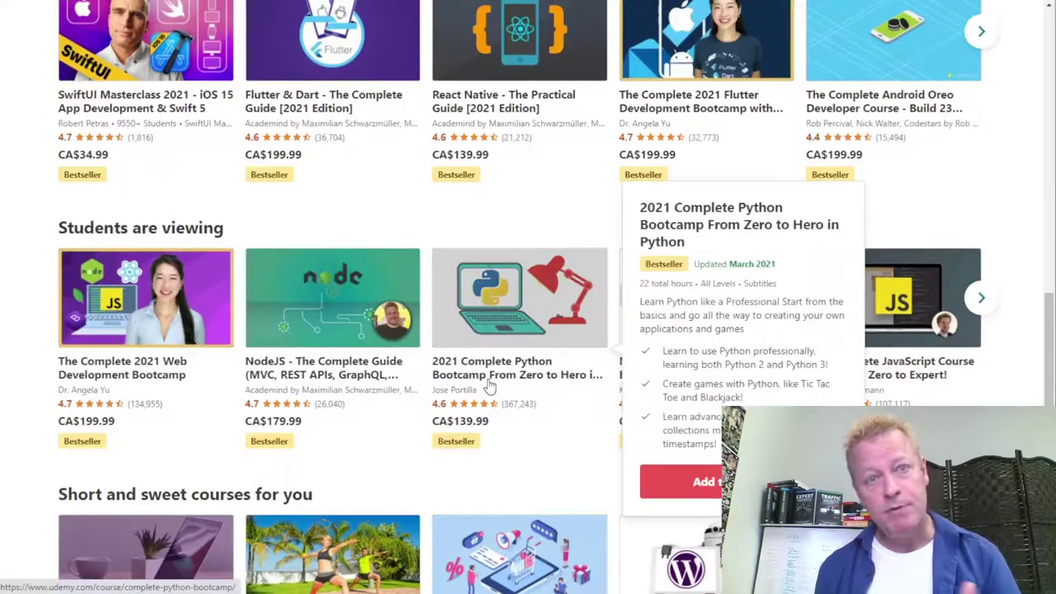
pyautogui.scroll(8, 489, 385)
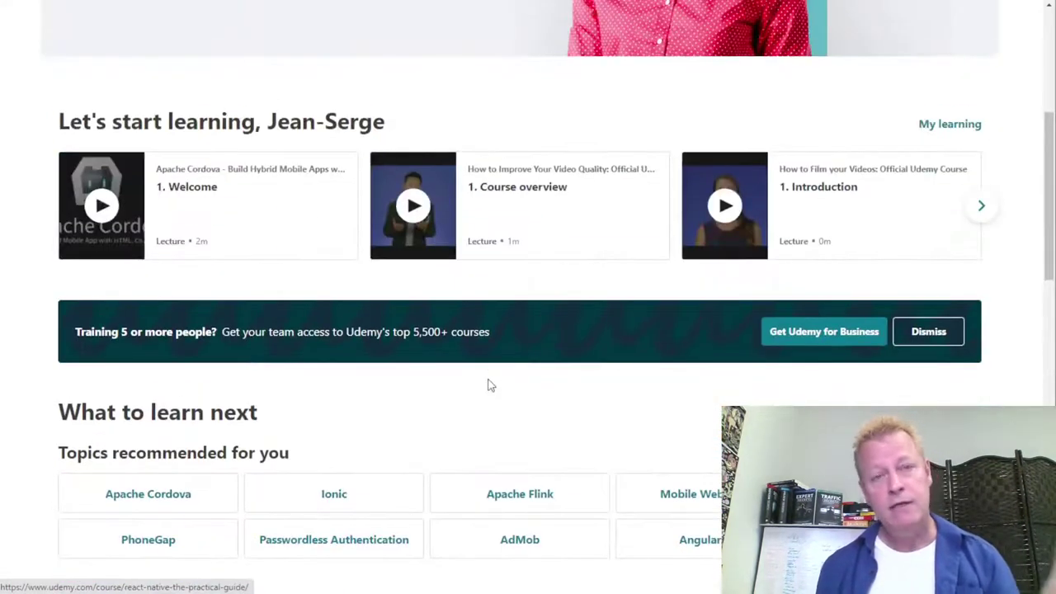
pyautogui.scroll(5, 489, 385)
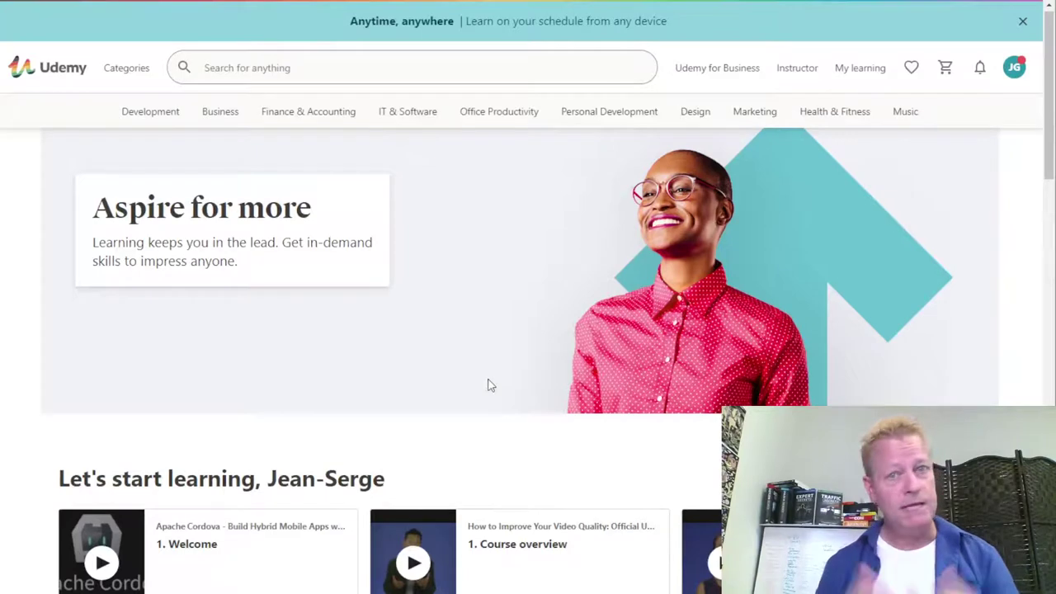